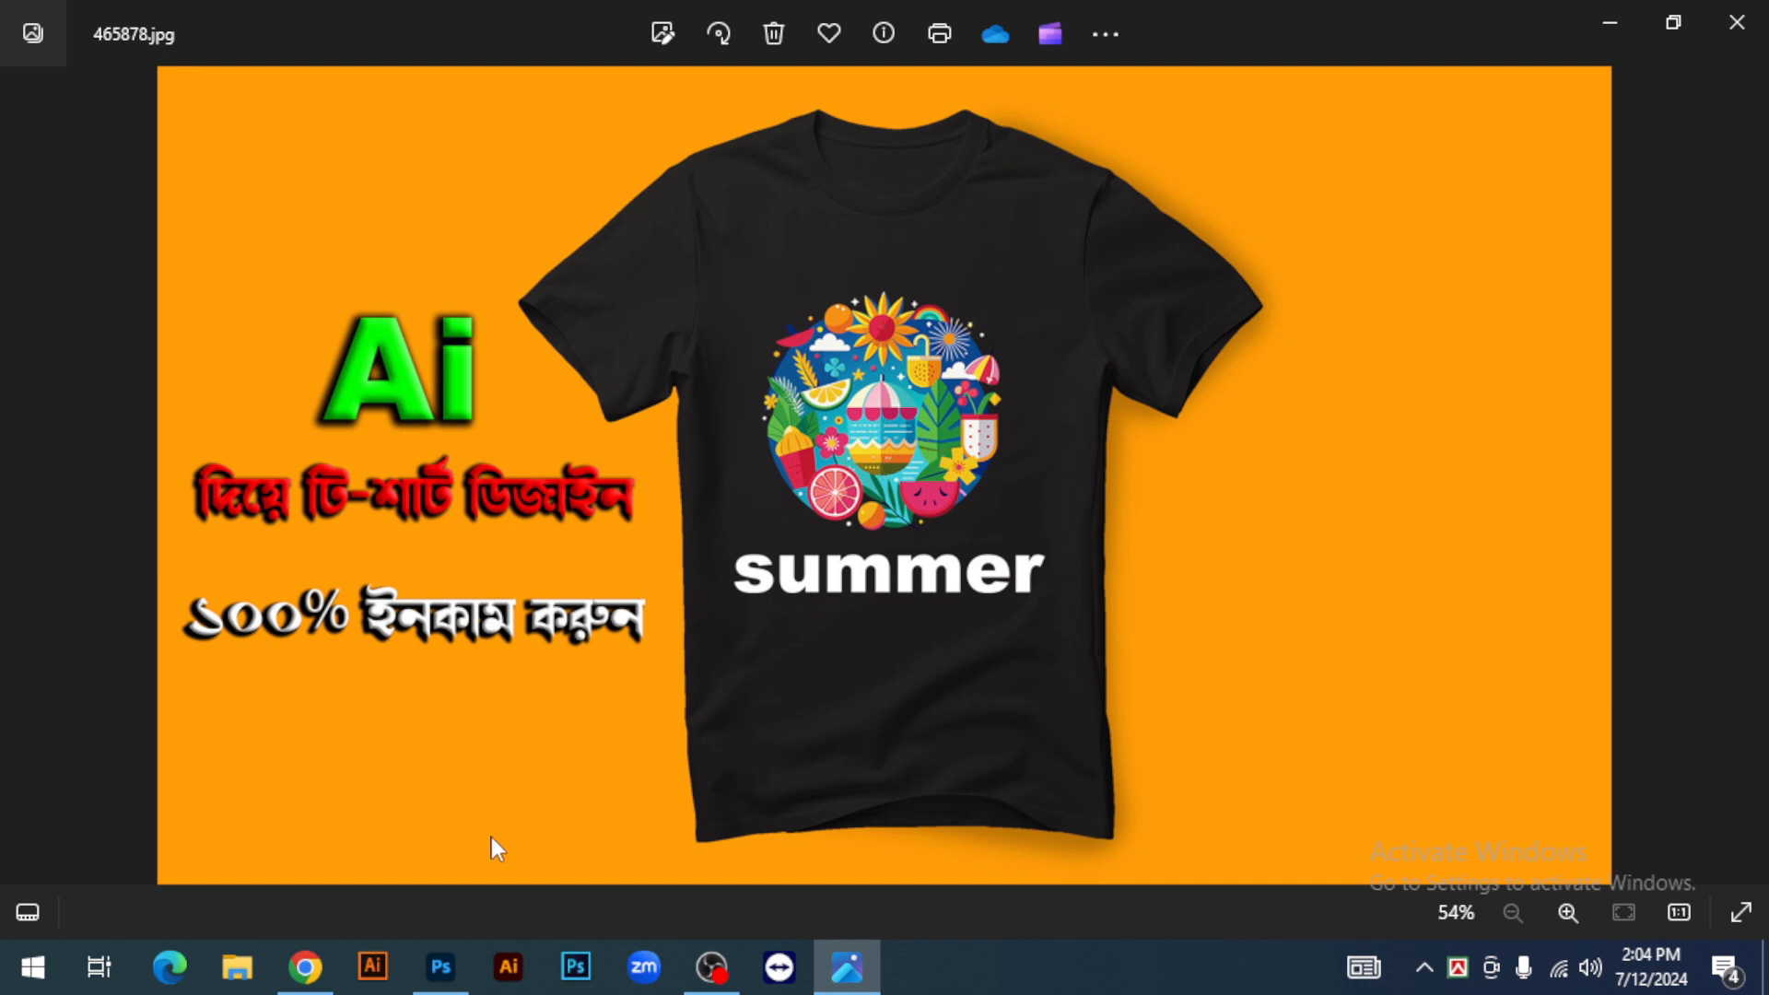
# Review the YouTube search results for gfx people and the finished summer T-shirt design image
pyautogui.click(306, 968)
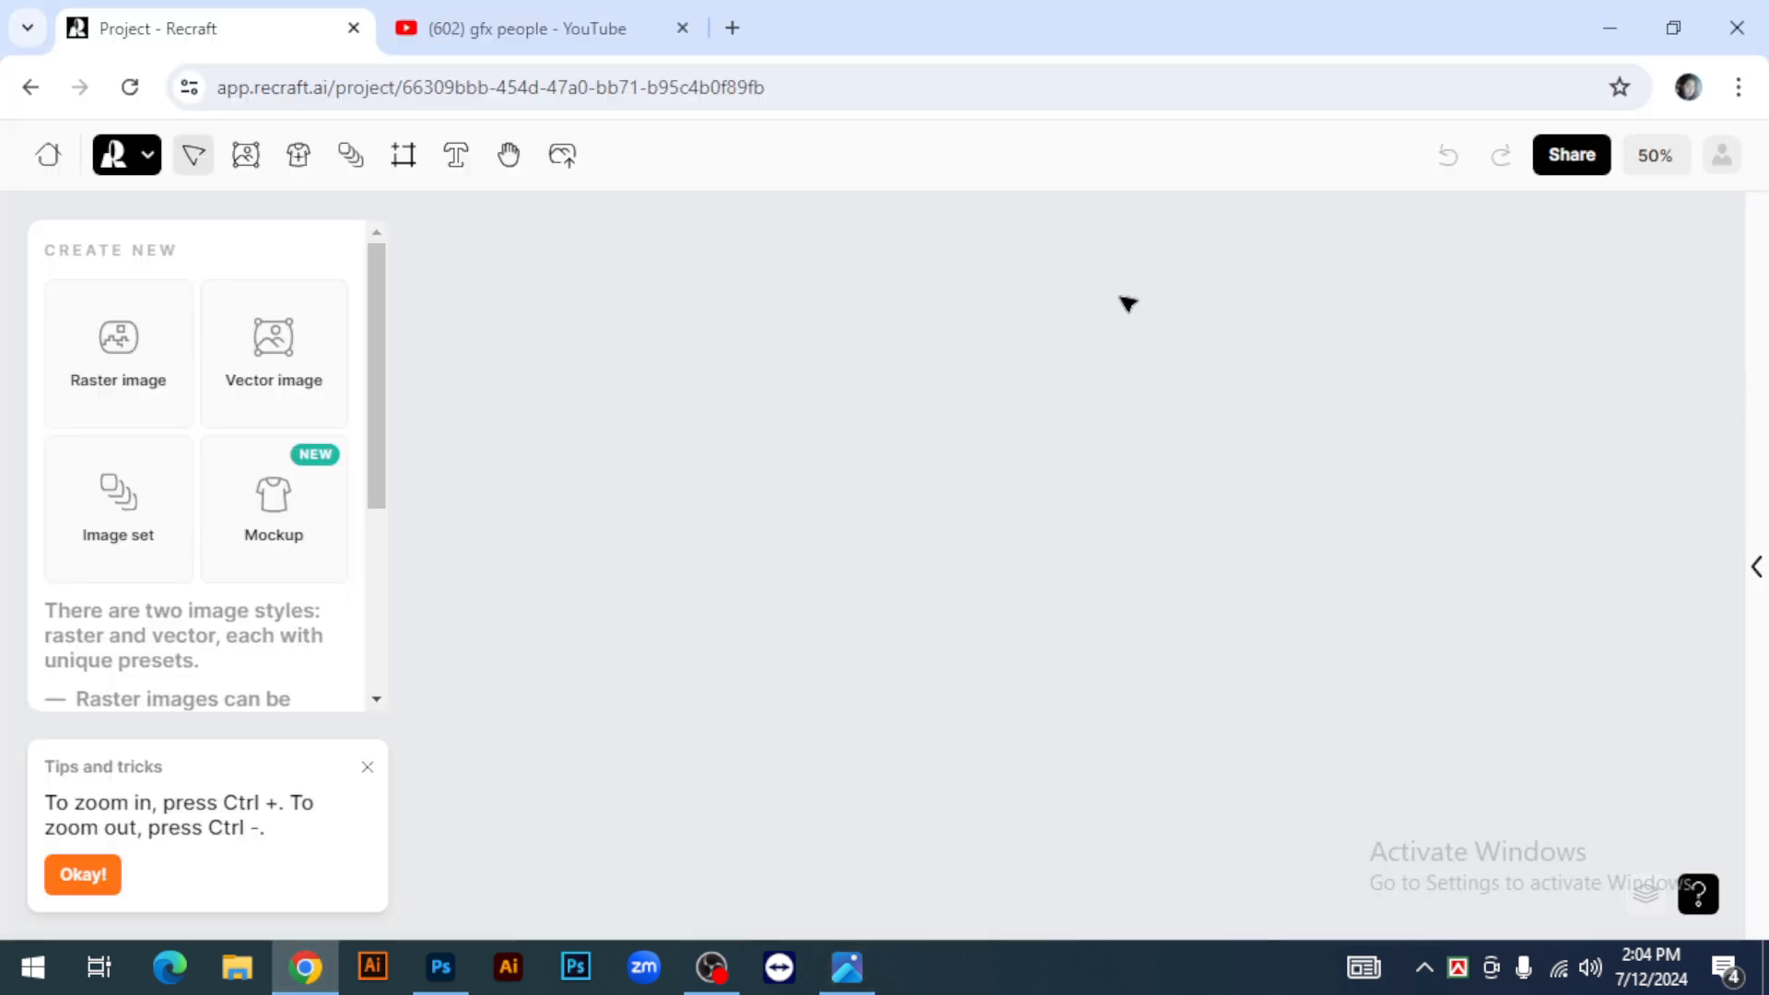
pyautogui.click(636, 37)
pyautogui.scroll(2, 1324, 354)
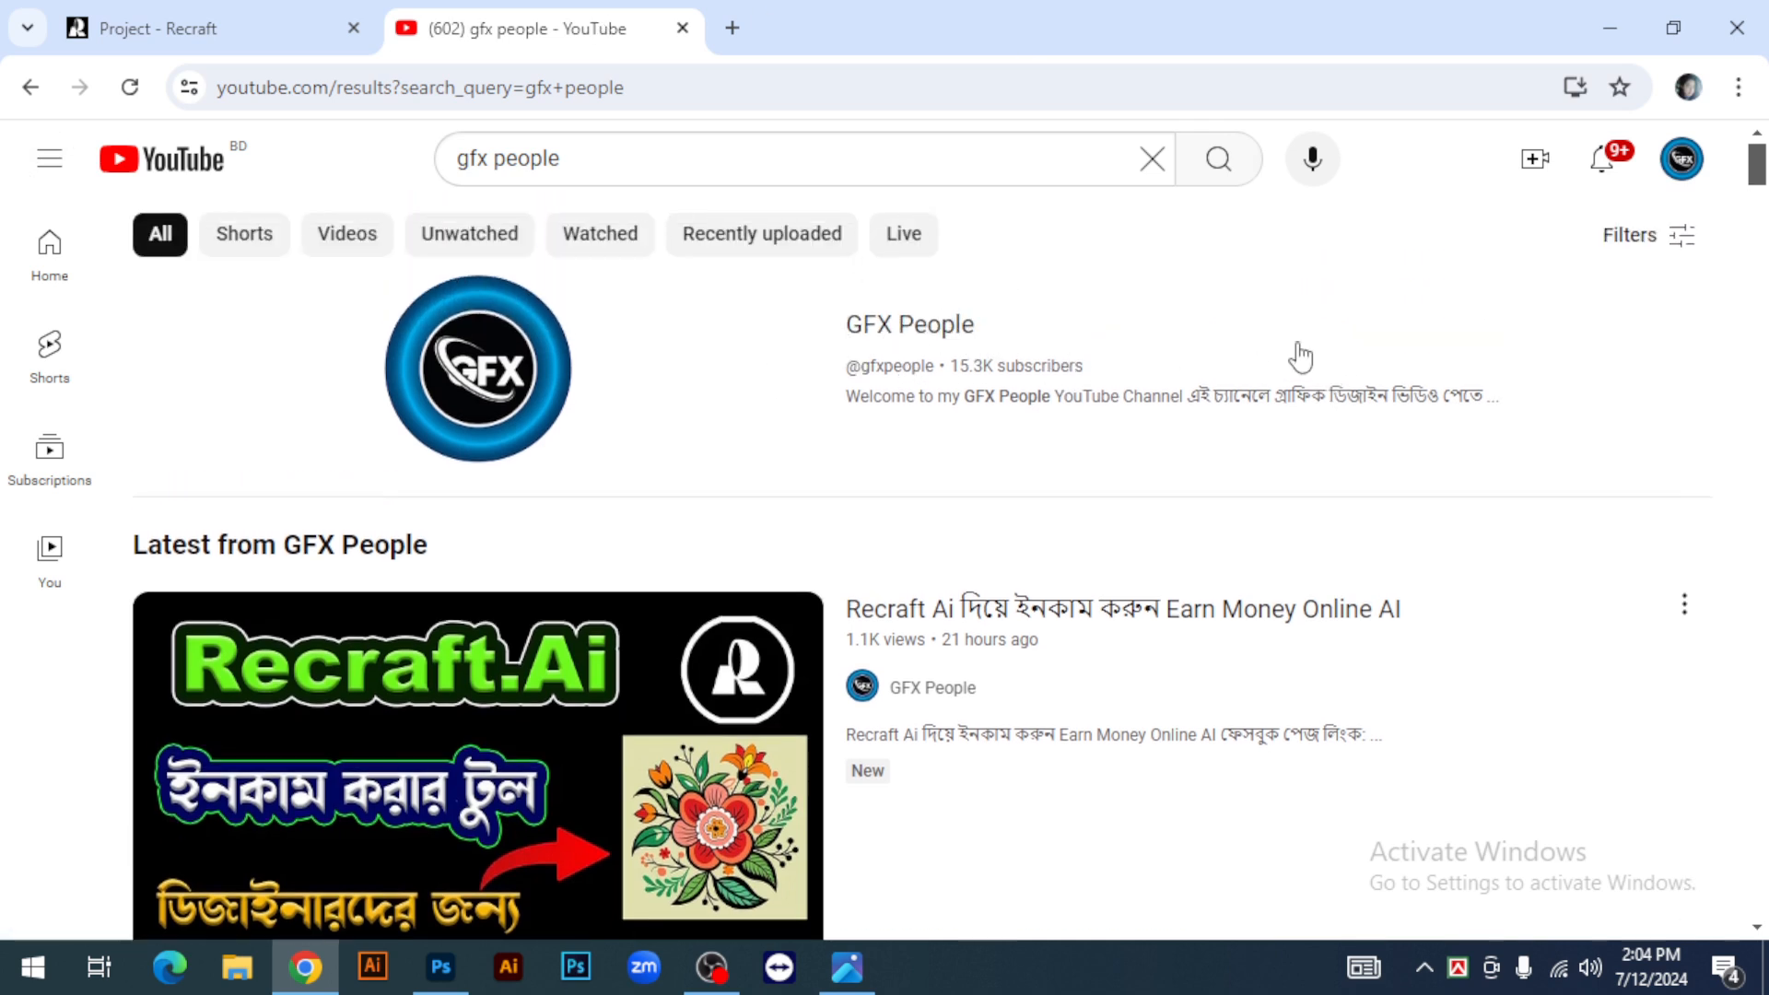
pyautogui.scroll(-2, 1244, 359)
pyautogui.scroll(2, 1236, 356)
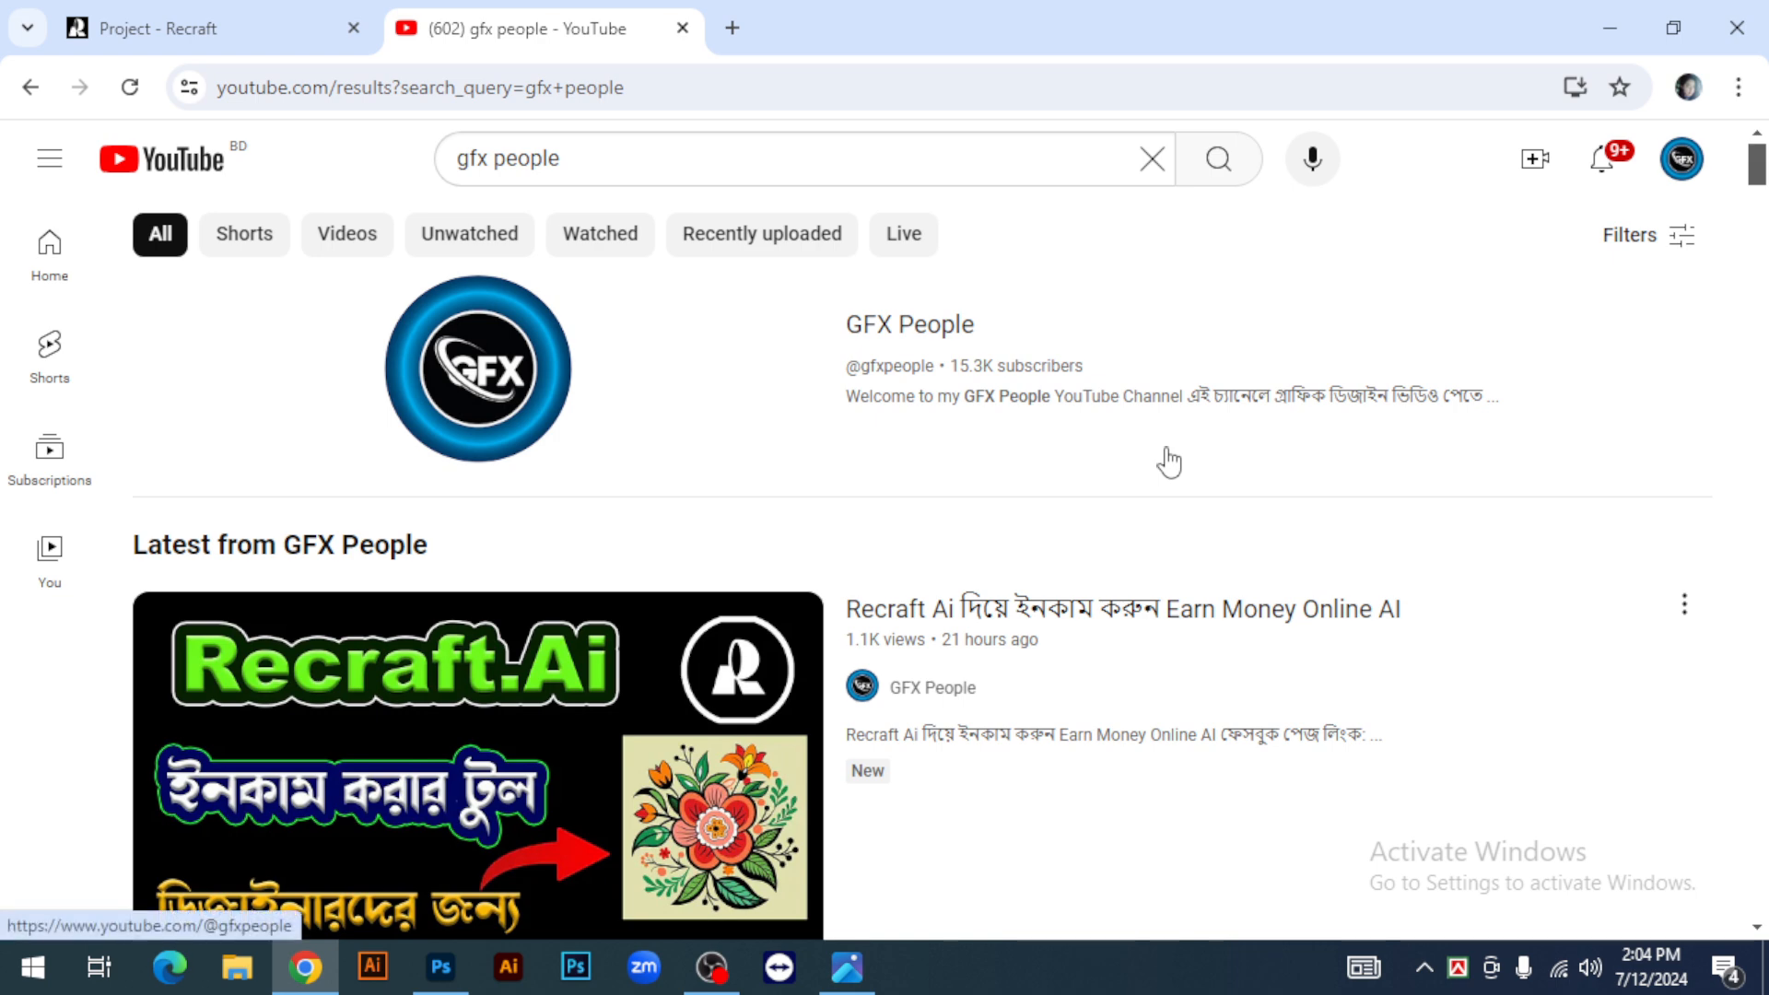
pyautogui.scroll(-1, 1165, 461)
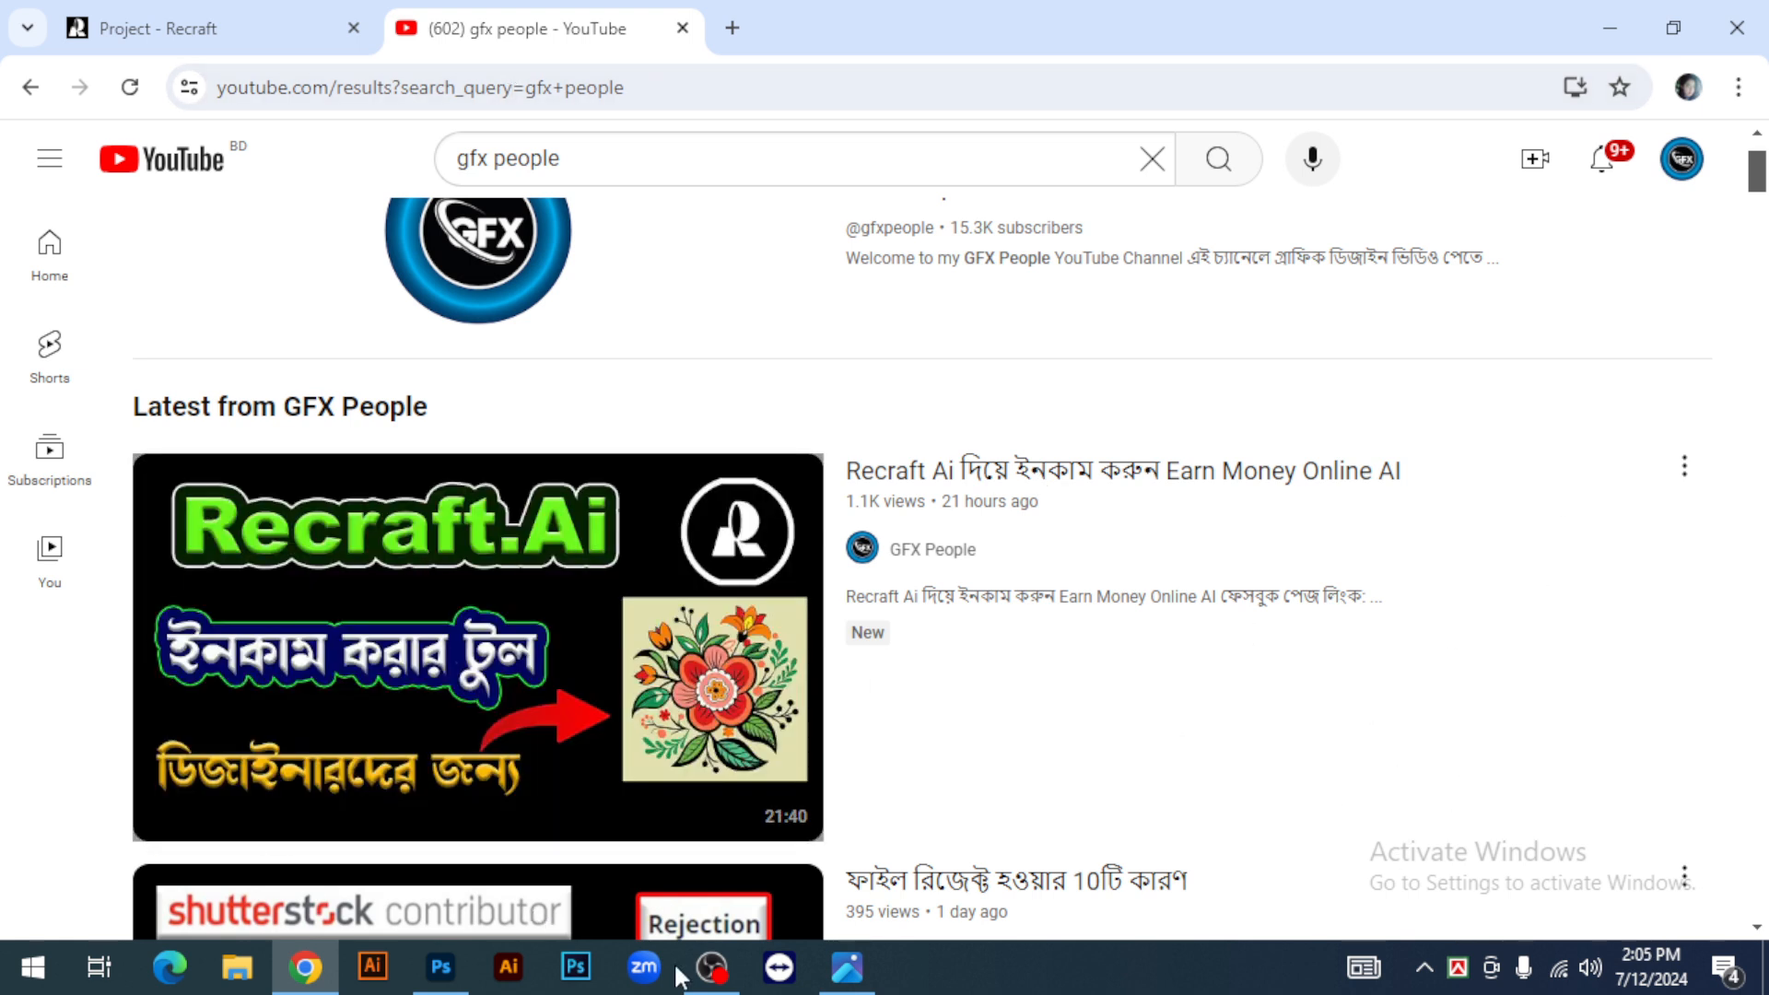
pyautogui.click(847, 970)
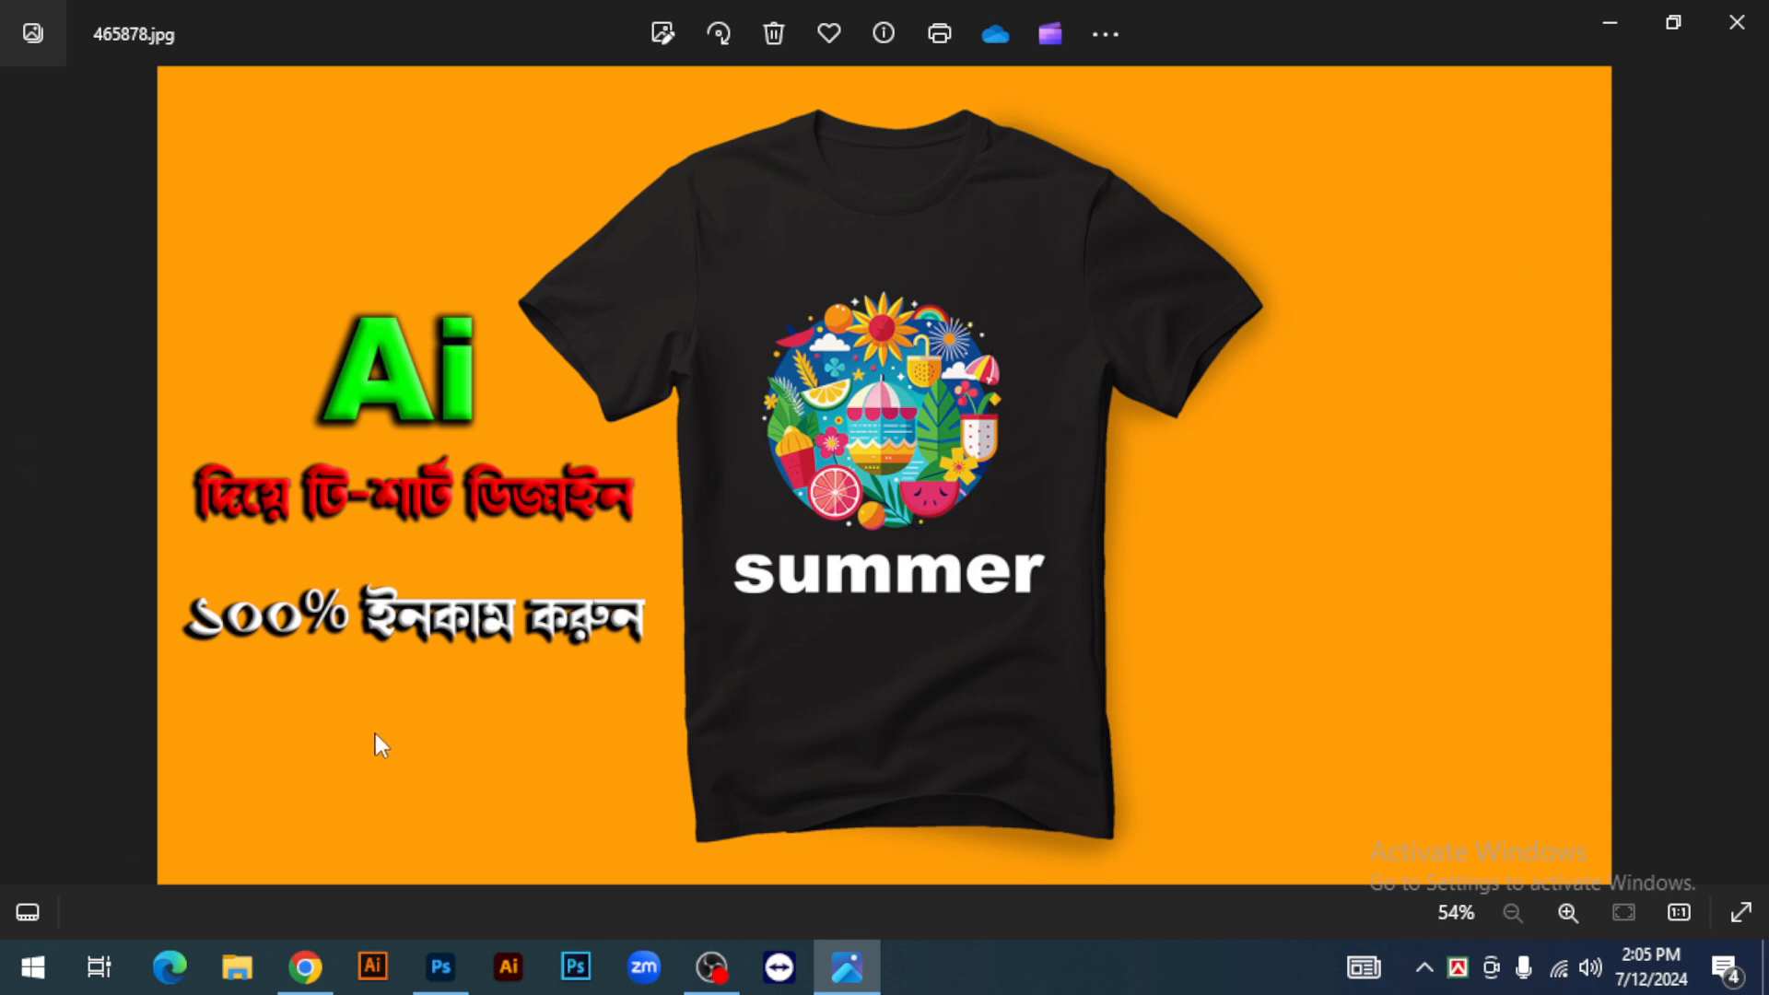
pyautogui.click(305, 967)
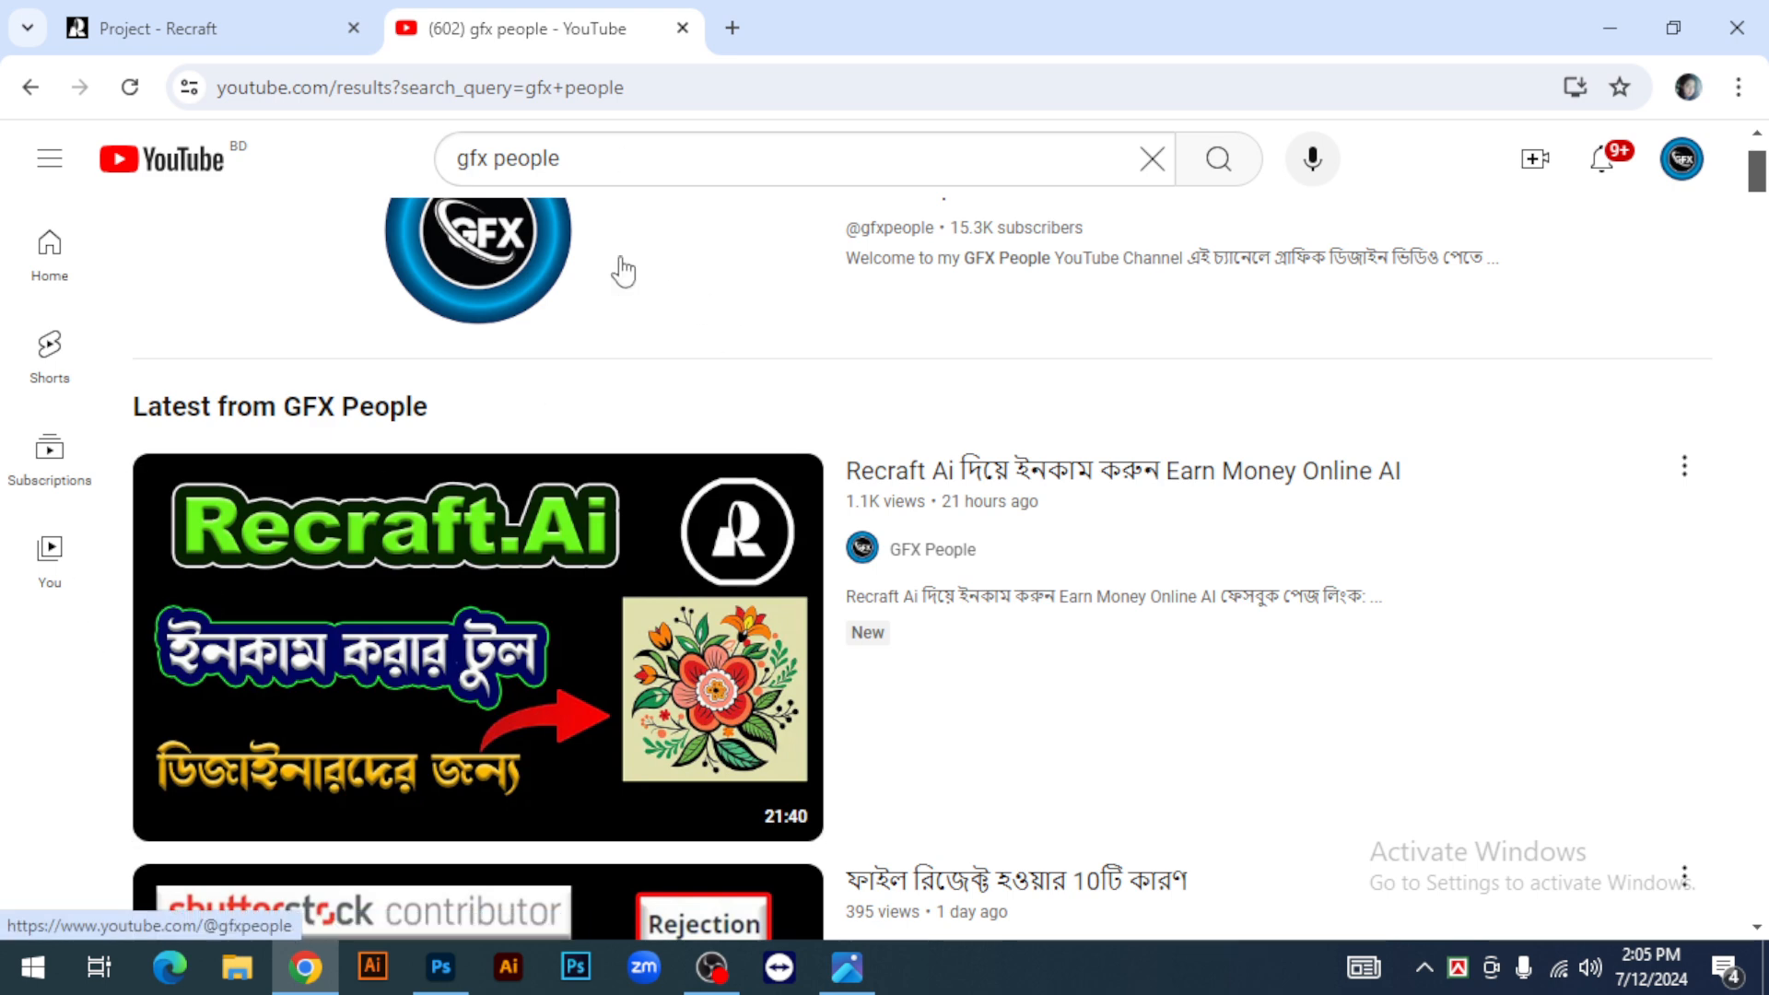
pyautogui.scroll(2, 715, 359)
pyautogui.scroll(-3, 897, 363)
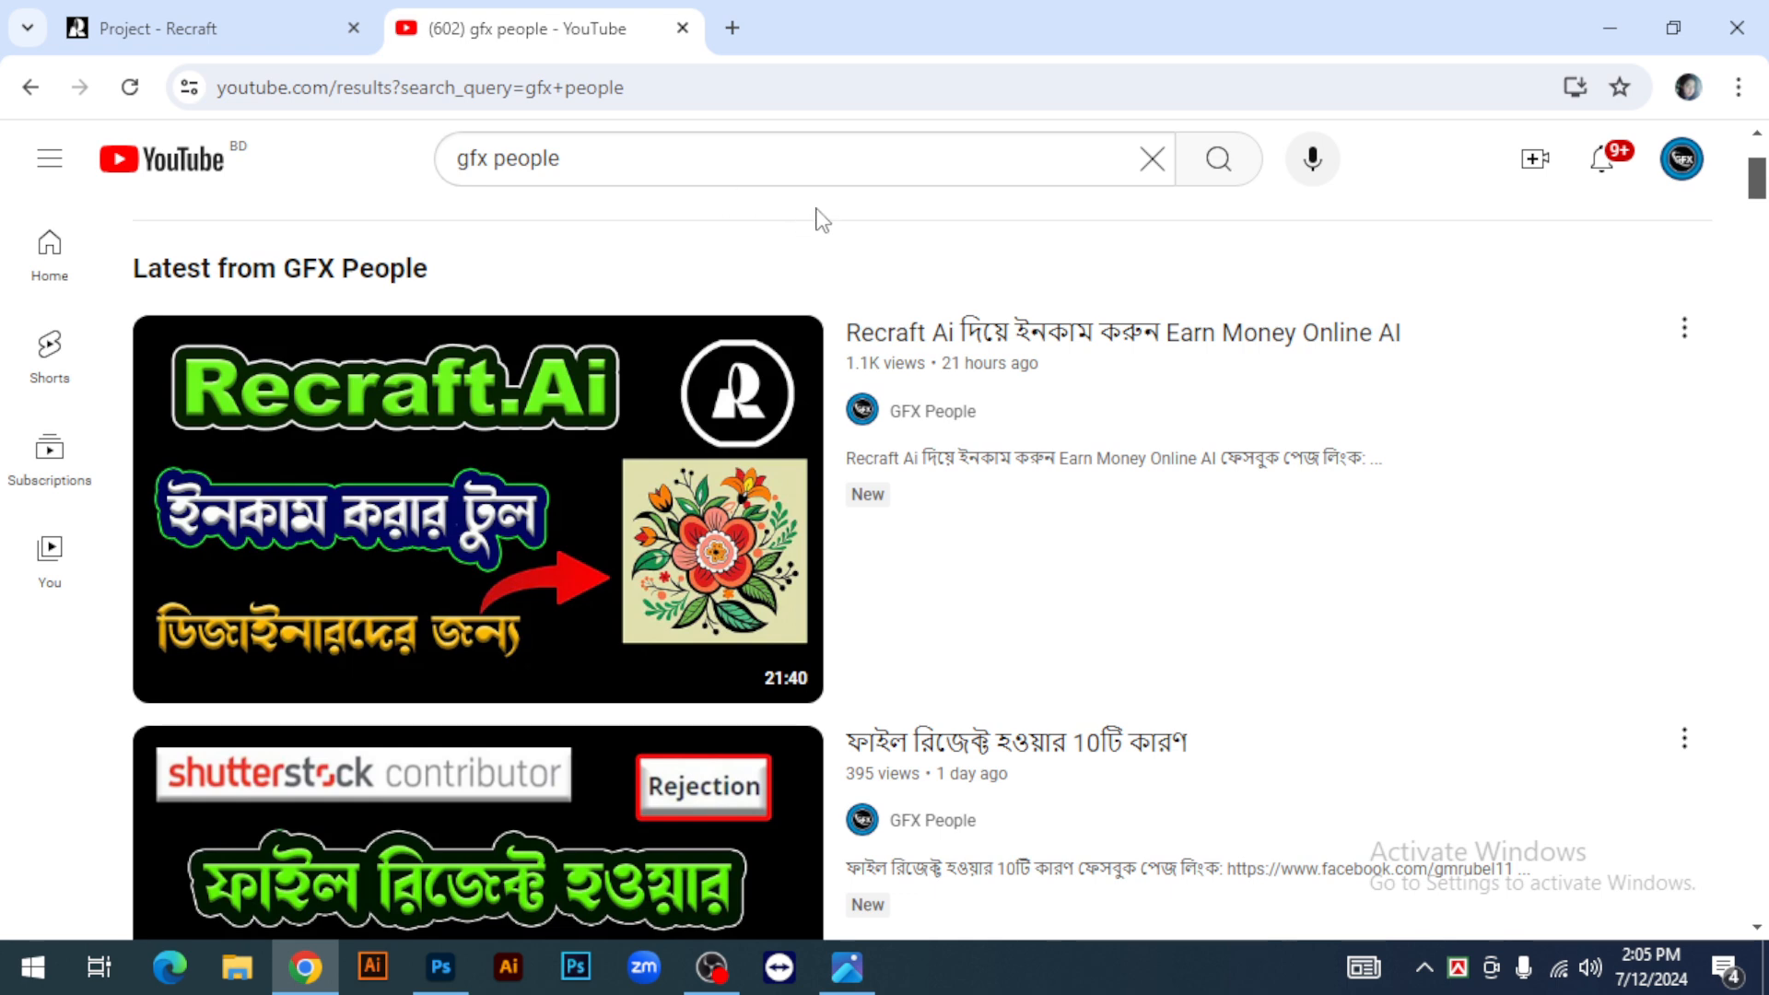
pyautogui.scroll(1, 823, 221)
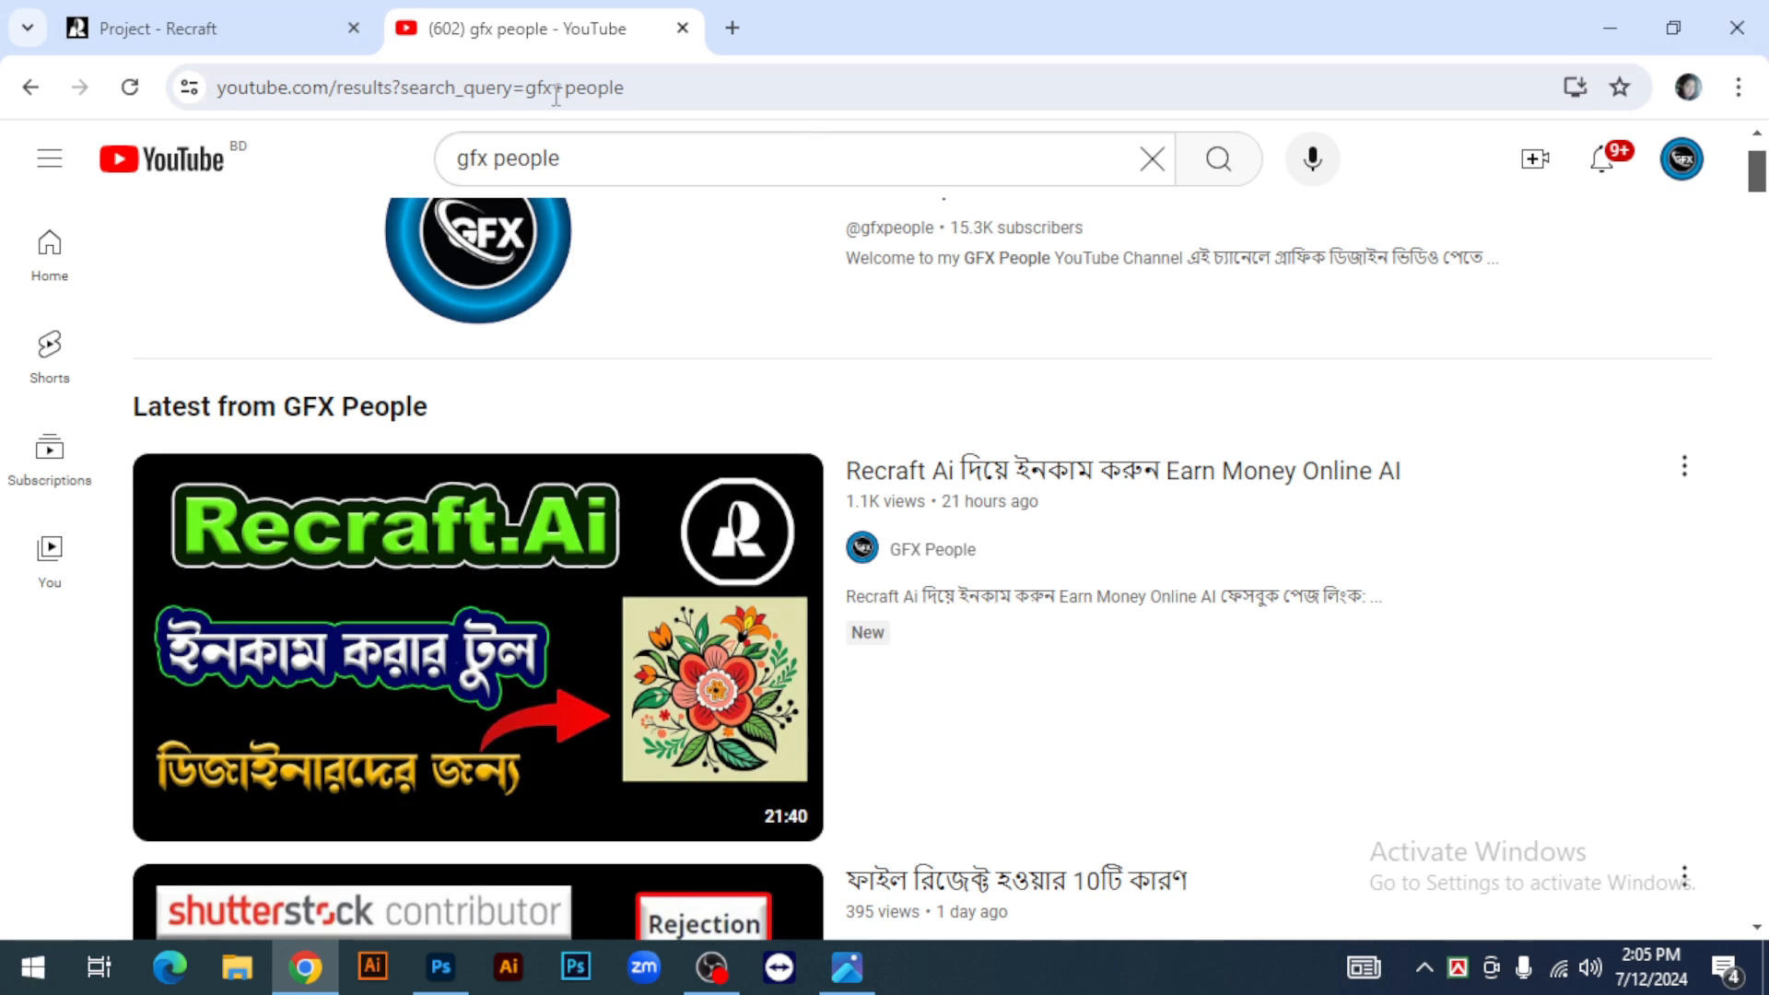
# Switch to Photoshop and close the White T-shirt Mockup 1-Recovered.psd document
pyautogui.click(299, 37)
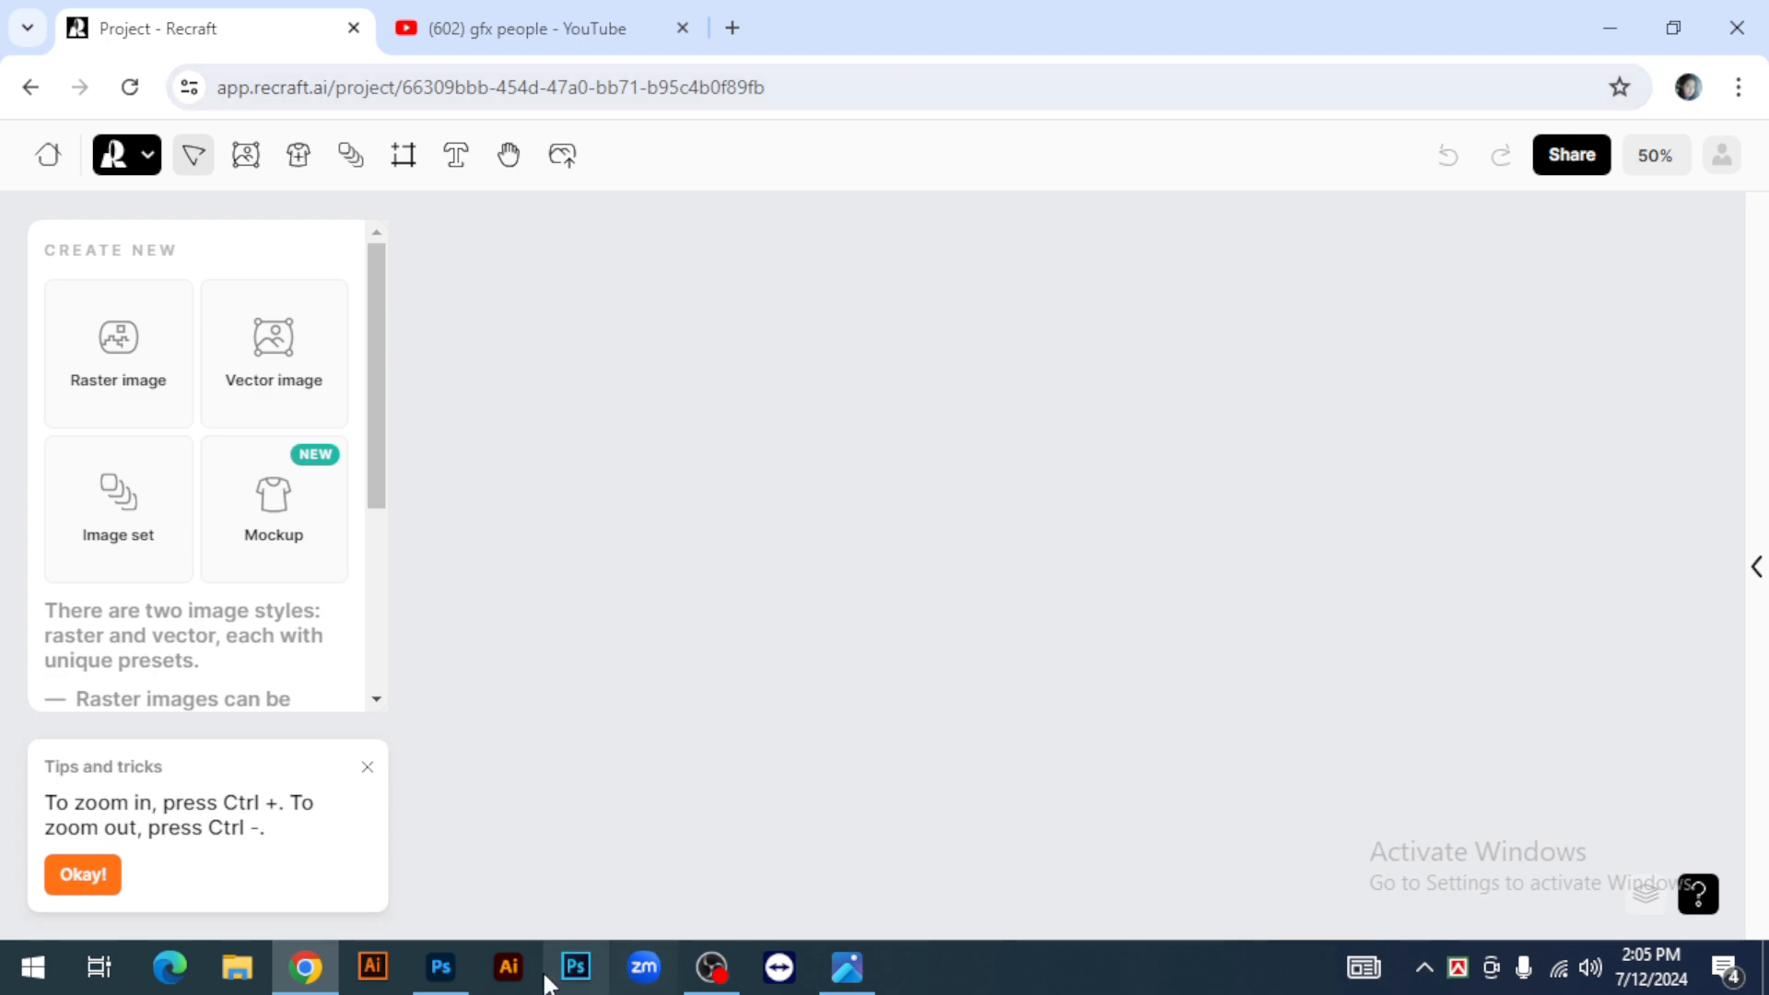
pyautogui.click(439, 967)
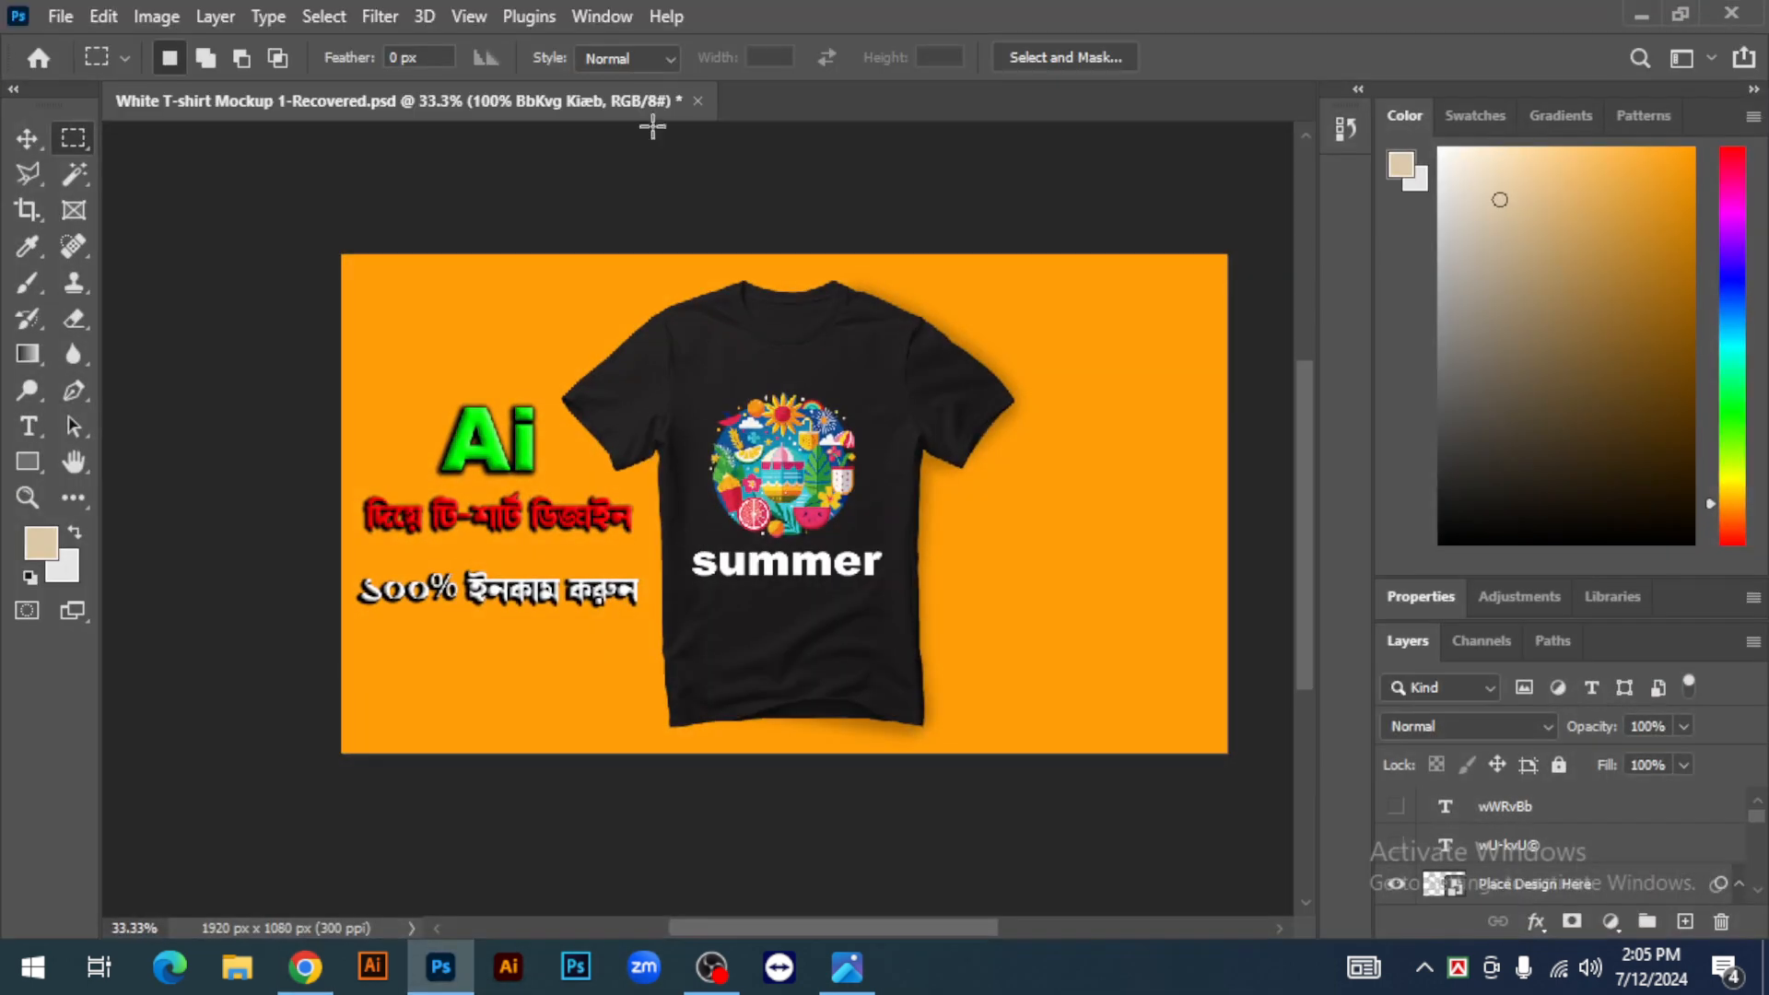
pyautogui.click(698, 100)
pyautogui.click(880, 385)
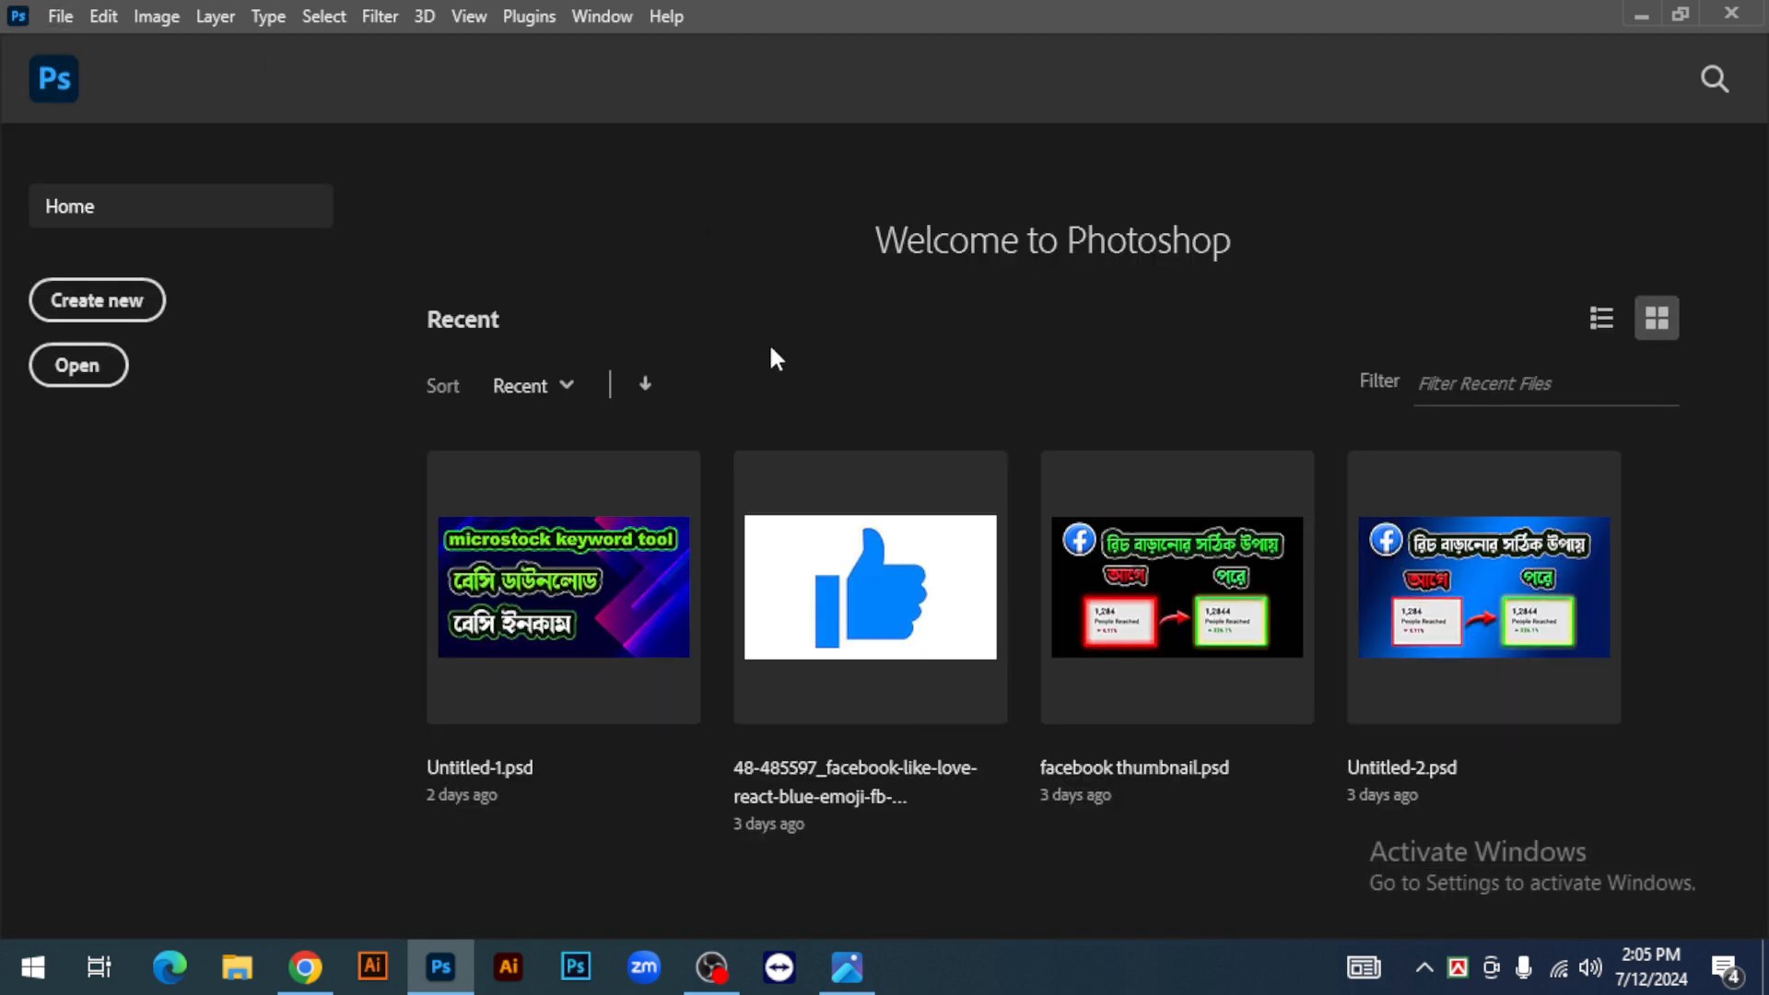
# Return to Recraft in the browser and generate a new vector image from the prompt "winter design"
pyautogui.click(305, 967)
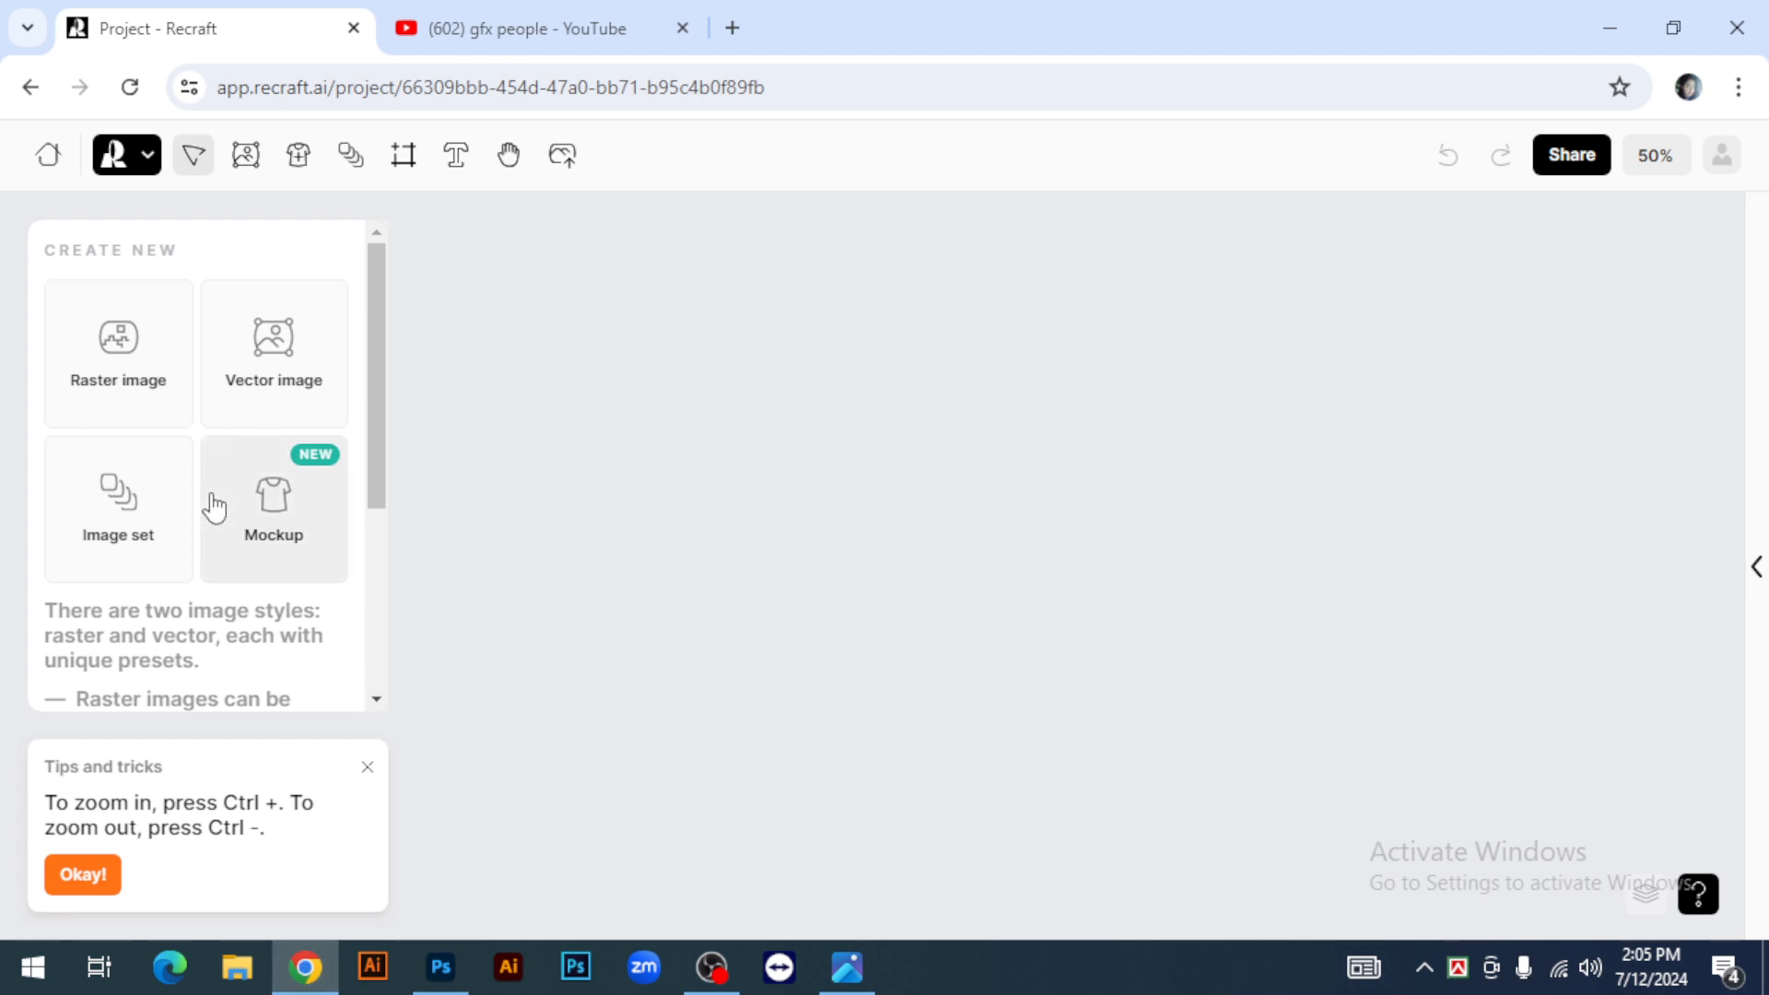
pyautogui.click(269, 398)
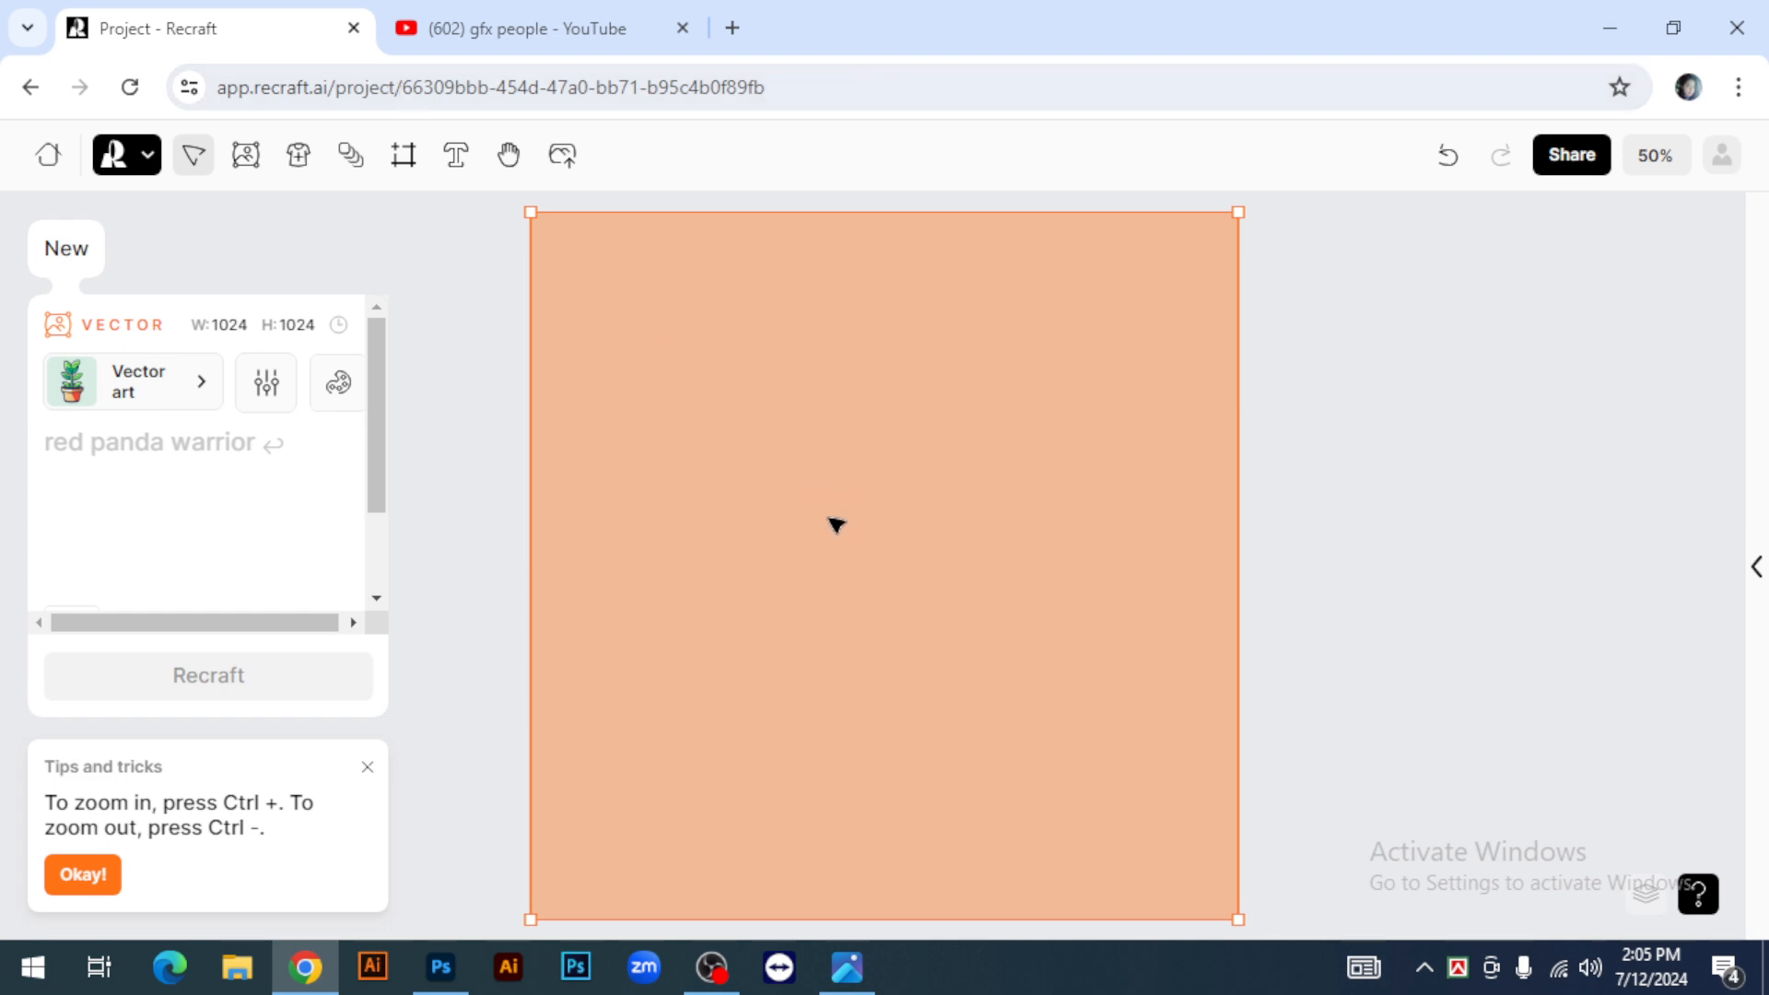
pyautogui.moveTo(858, 586); pyautogui.dragTo(1035, 576)
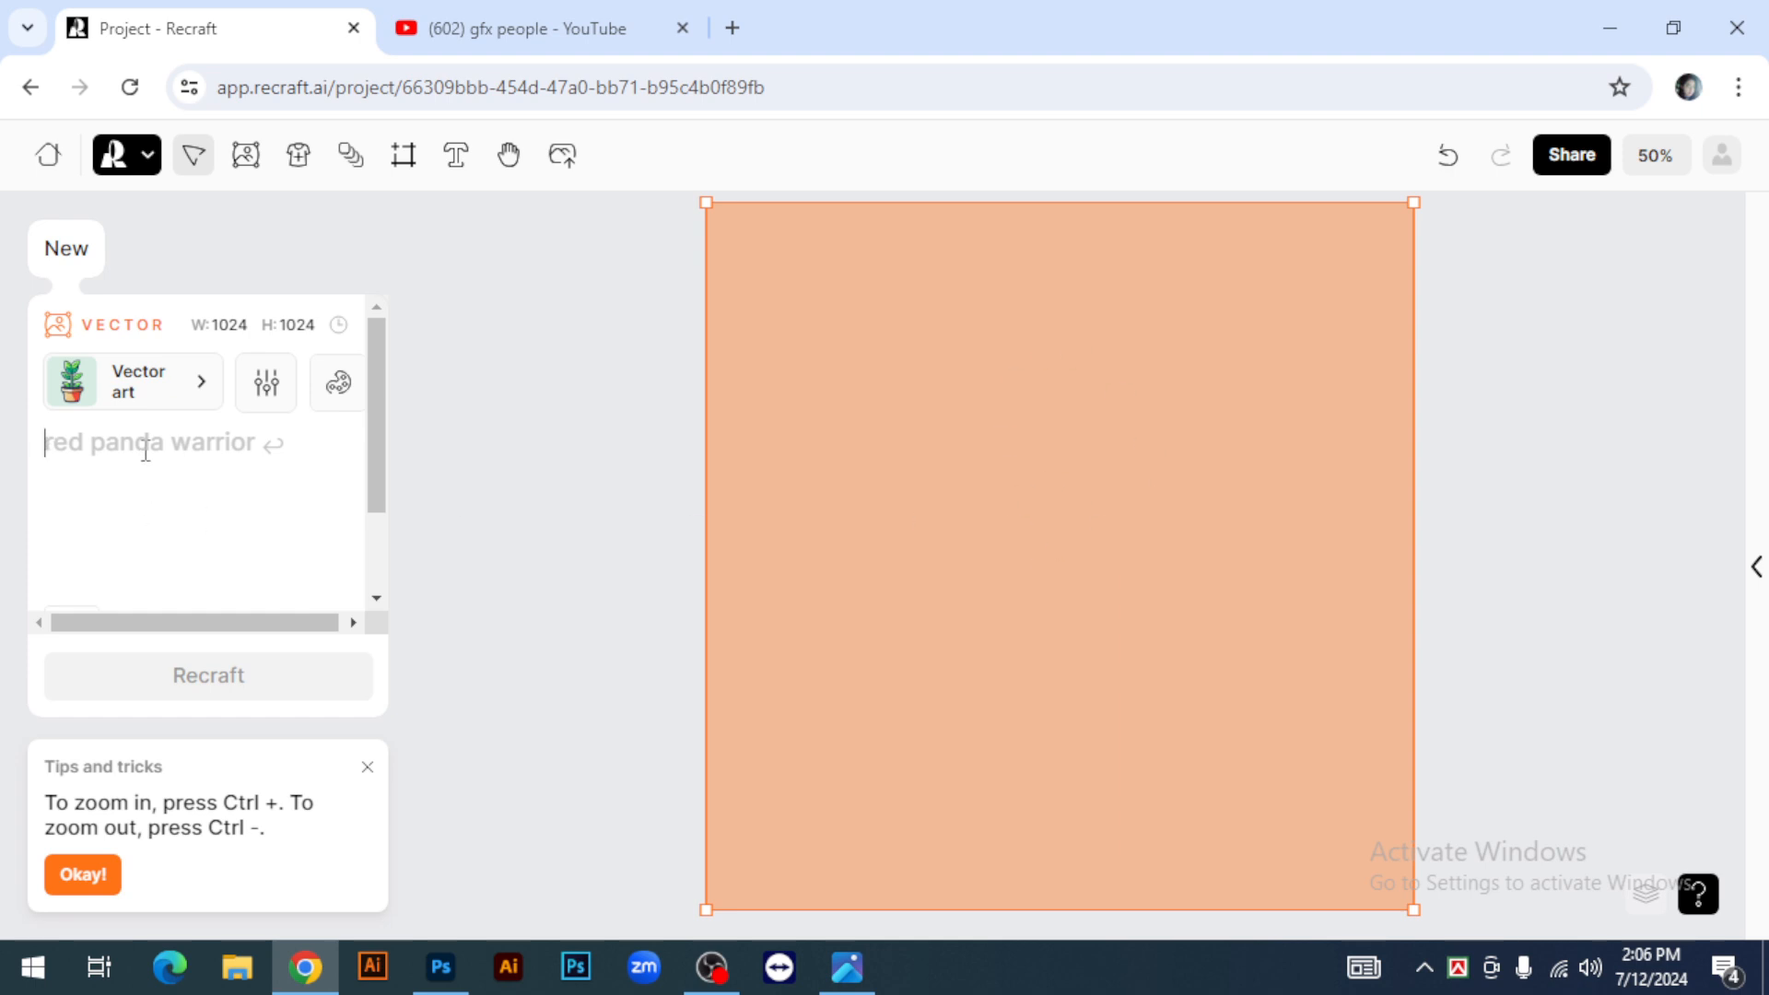
pyautogui.write('w')
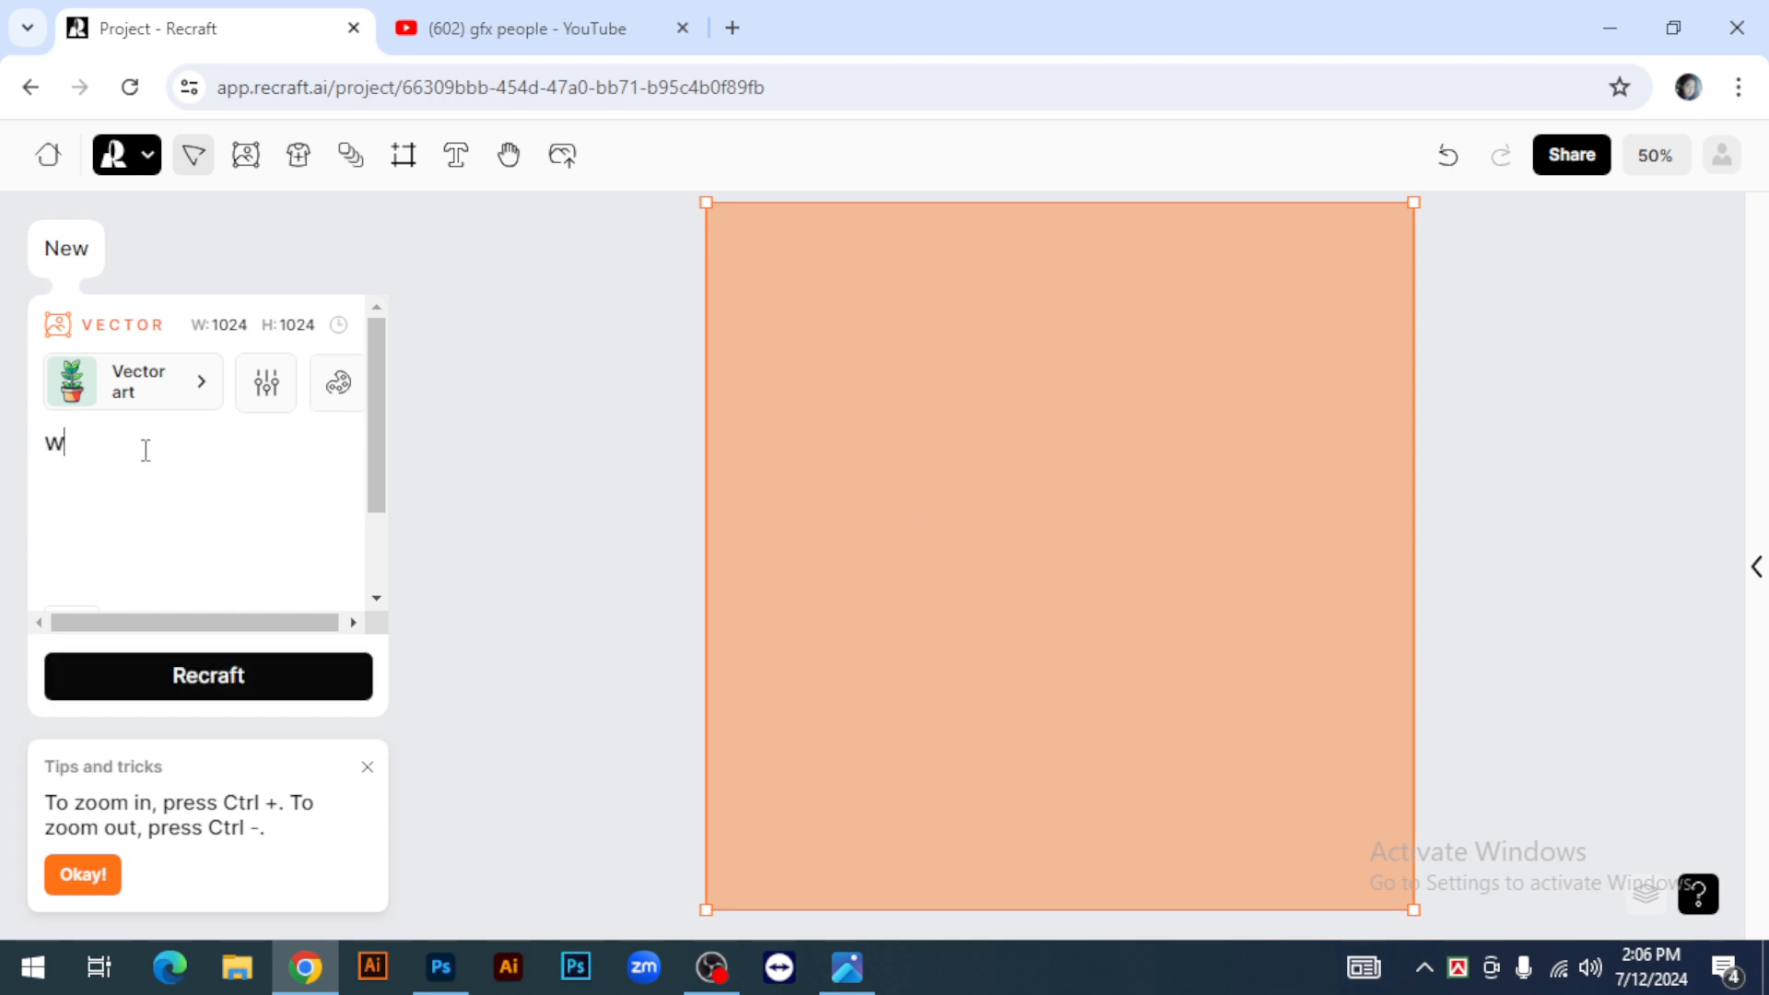
pyautogui.write('nnter d')
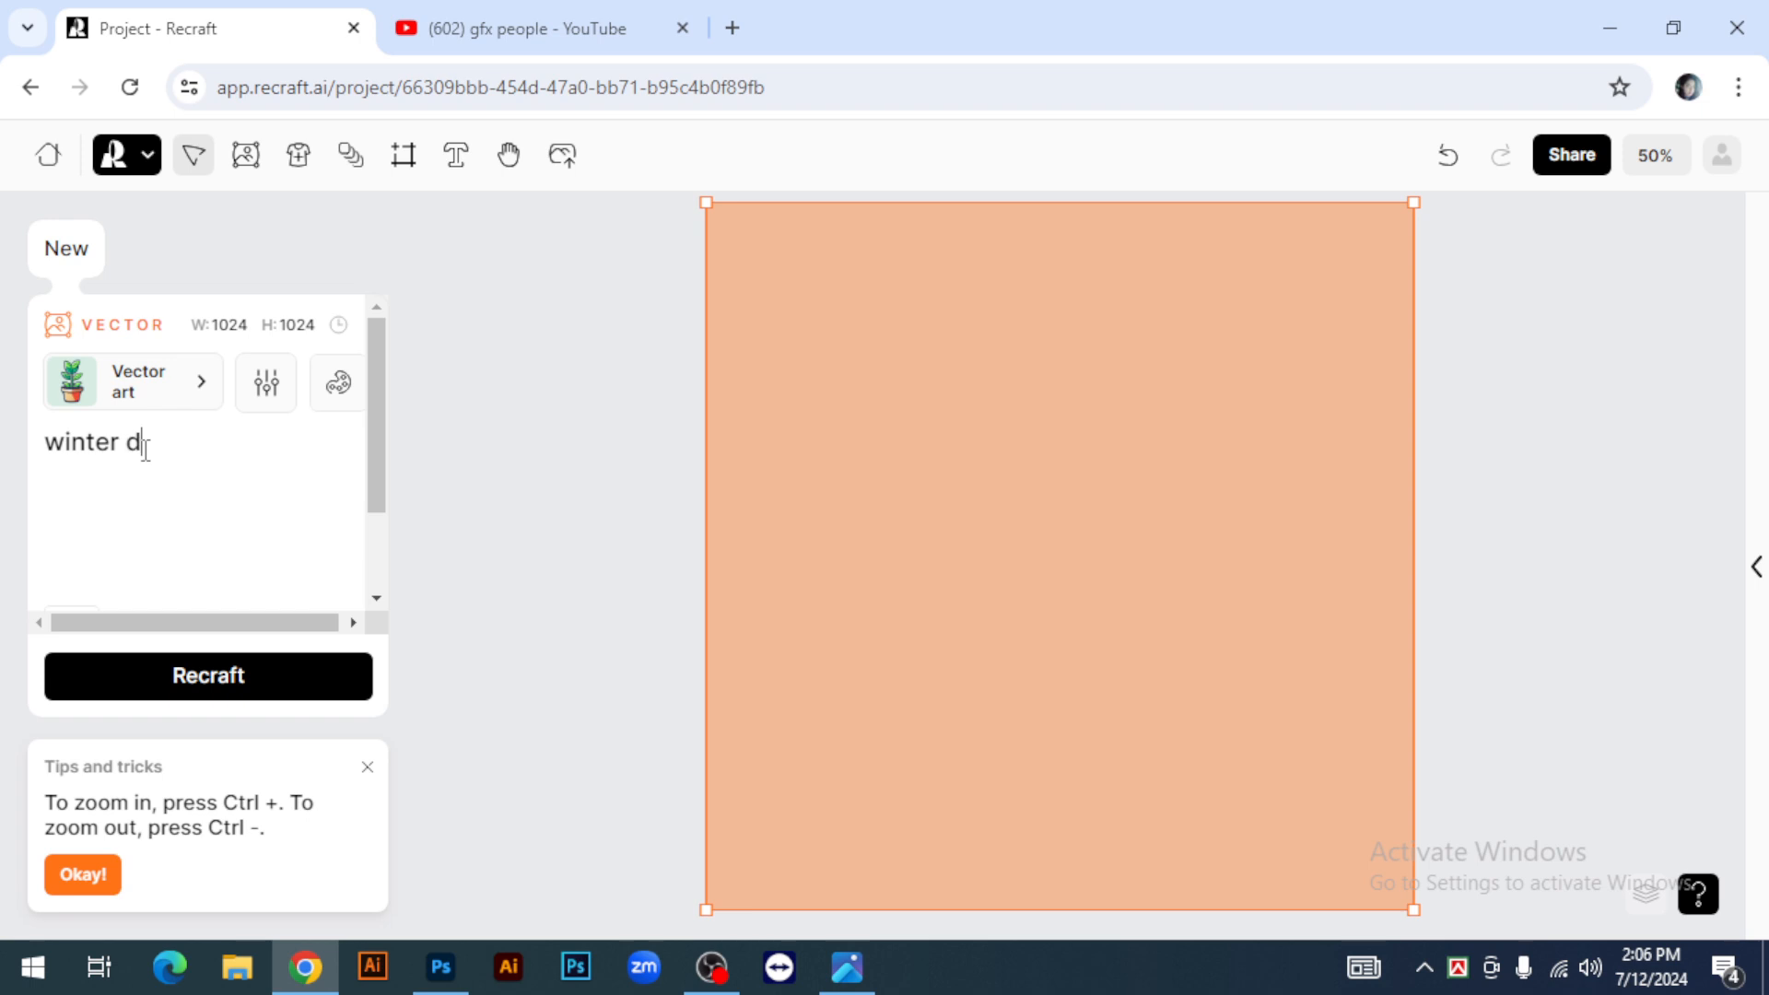
pyautogui.write('esign')
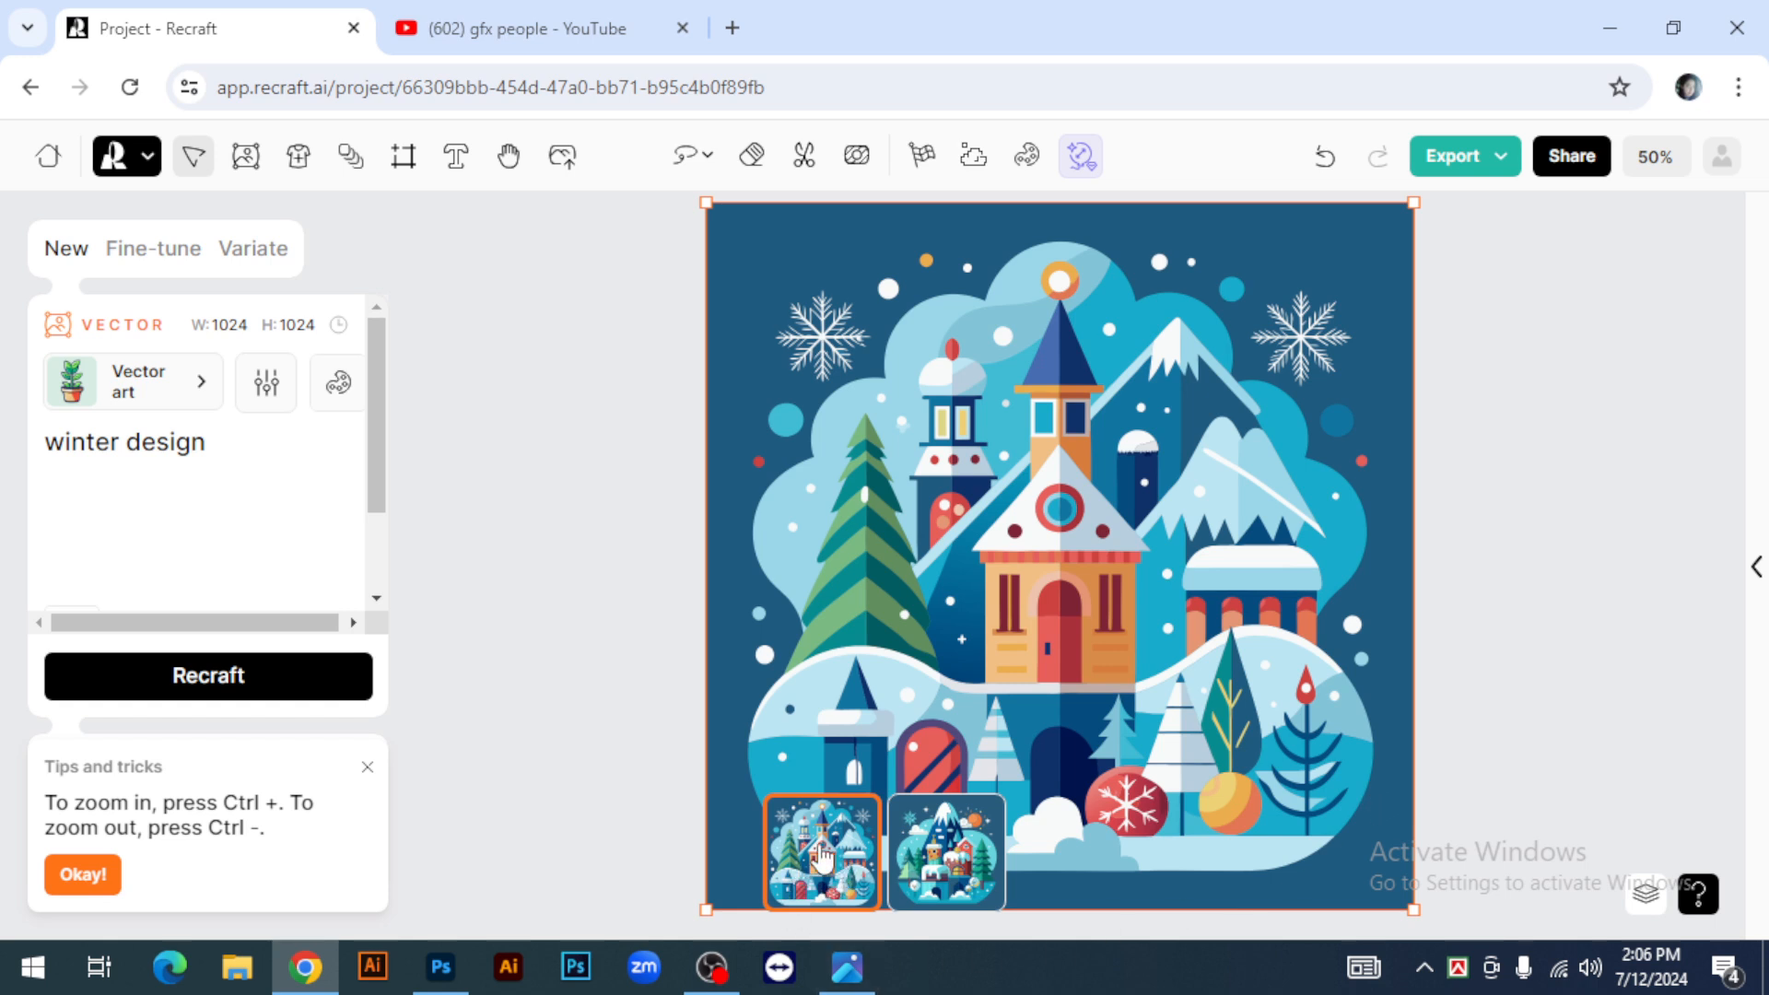
# Compare the two generated winter variants, move the image toward the canvas centre, and keep the mountain variant selected
pyautogui.click(936, 866)
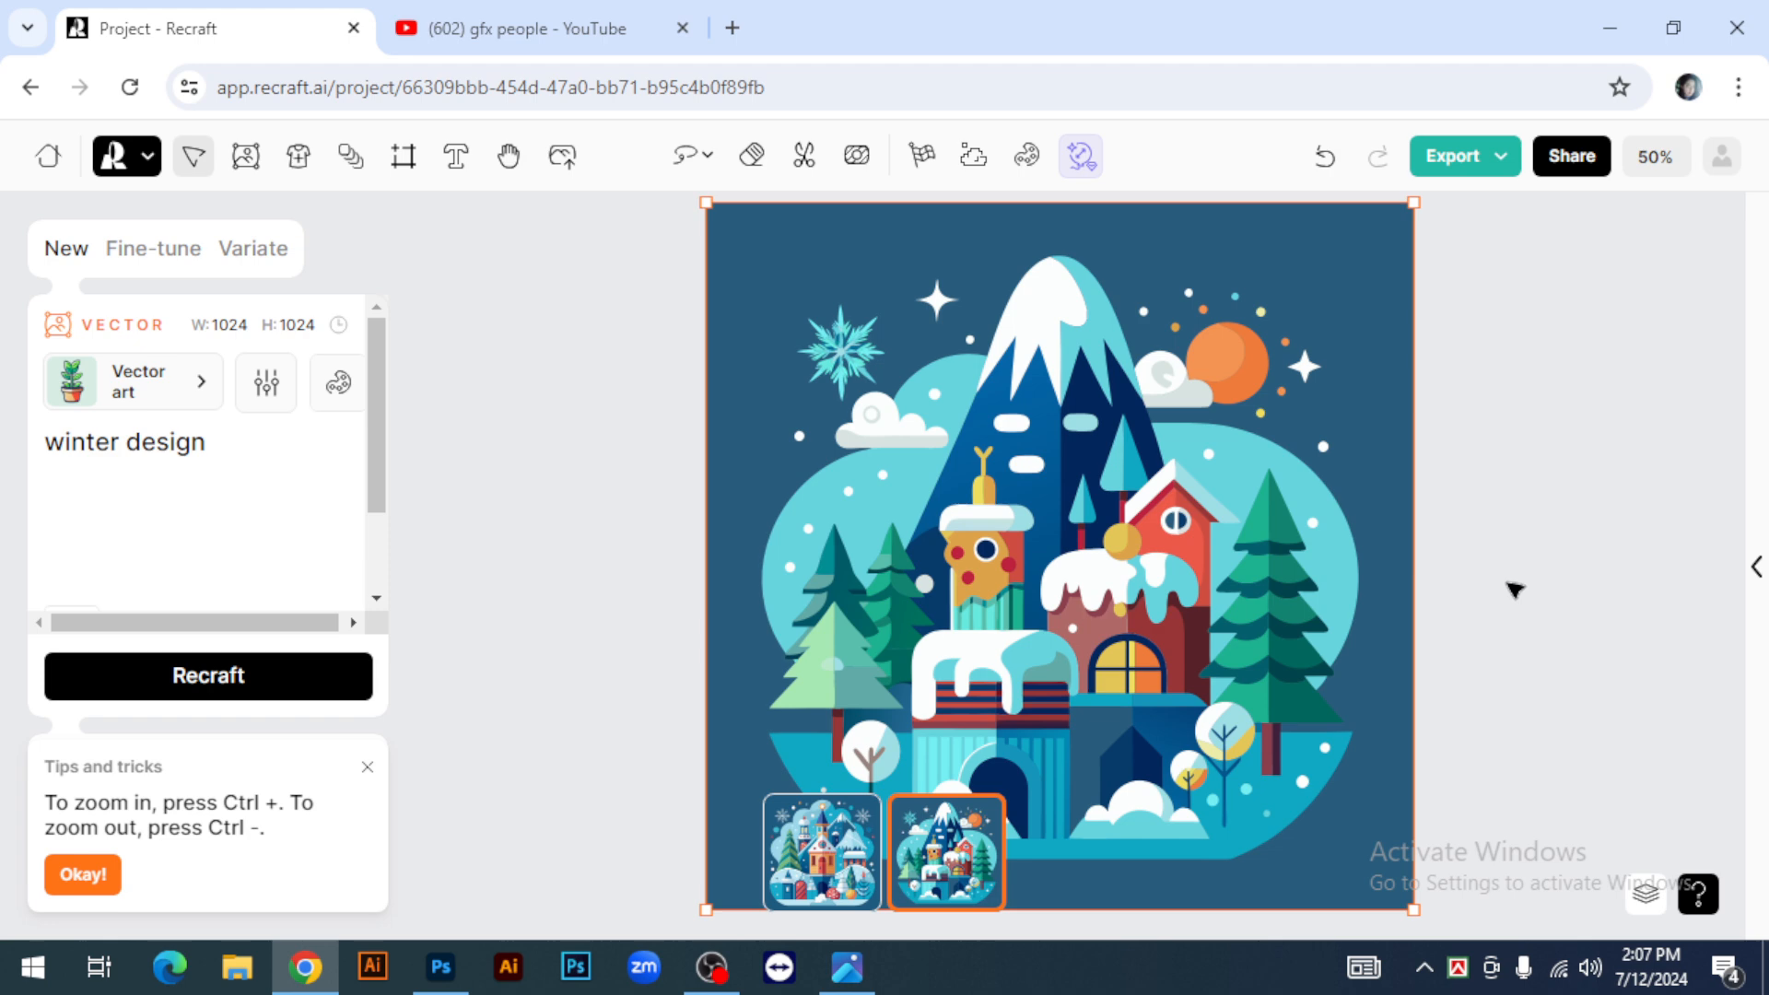
pyautogui.scroll(-2, 1516, 590)
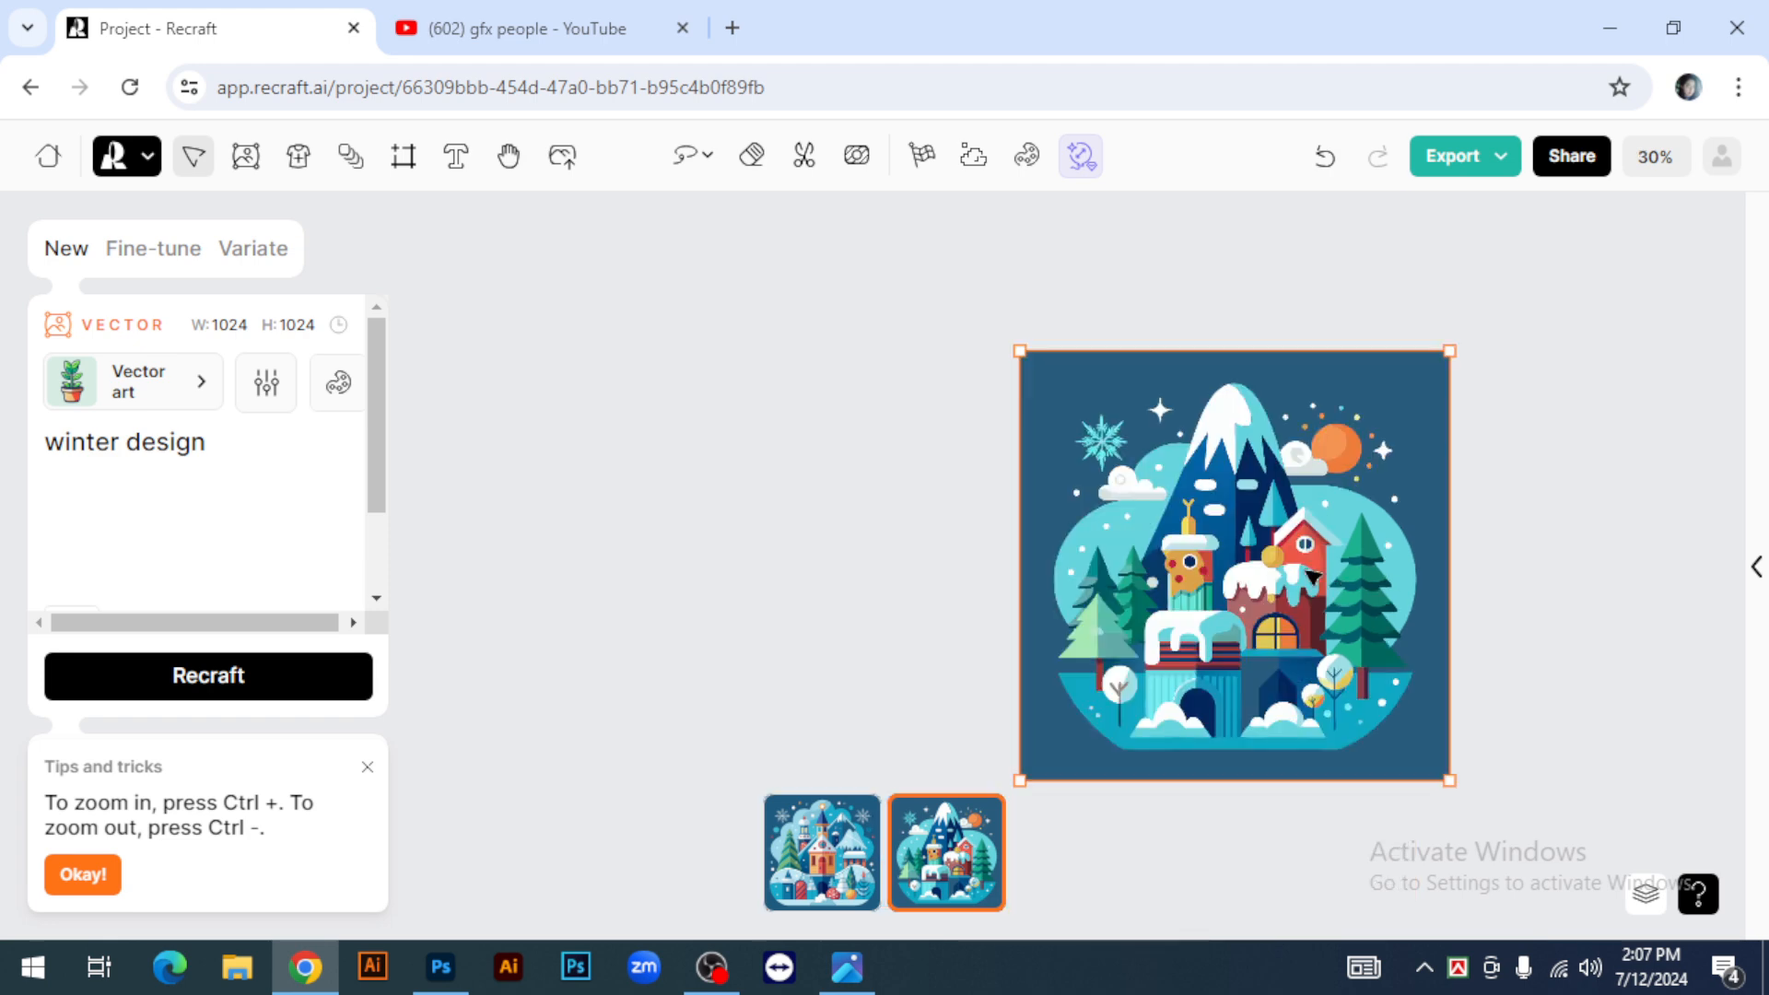
pyautogui.moveTo(1309, 576); pyautogui.dragTo(1079, 502)
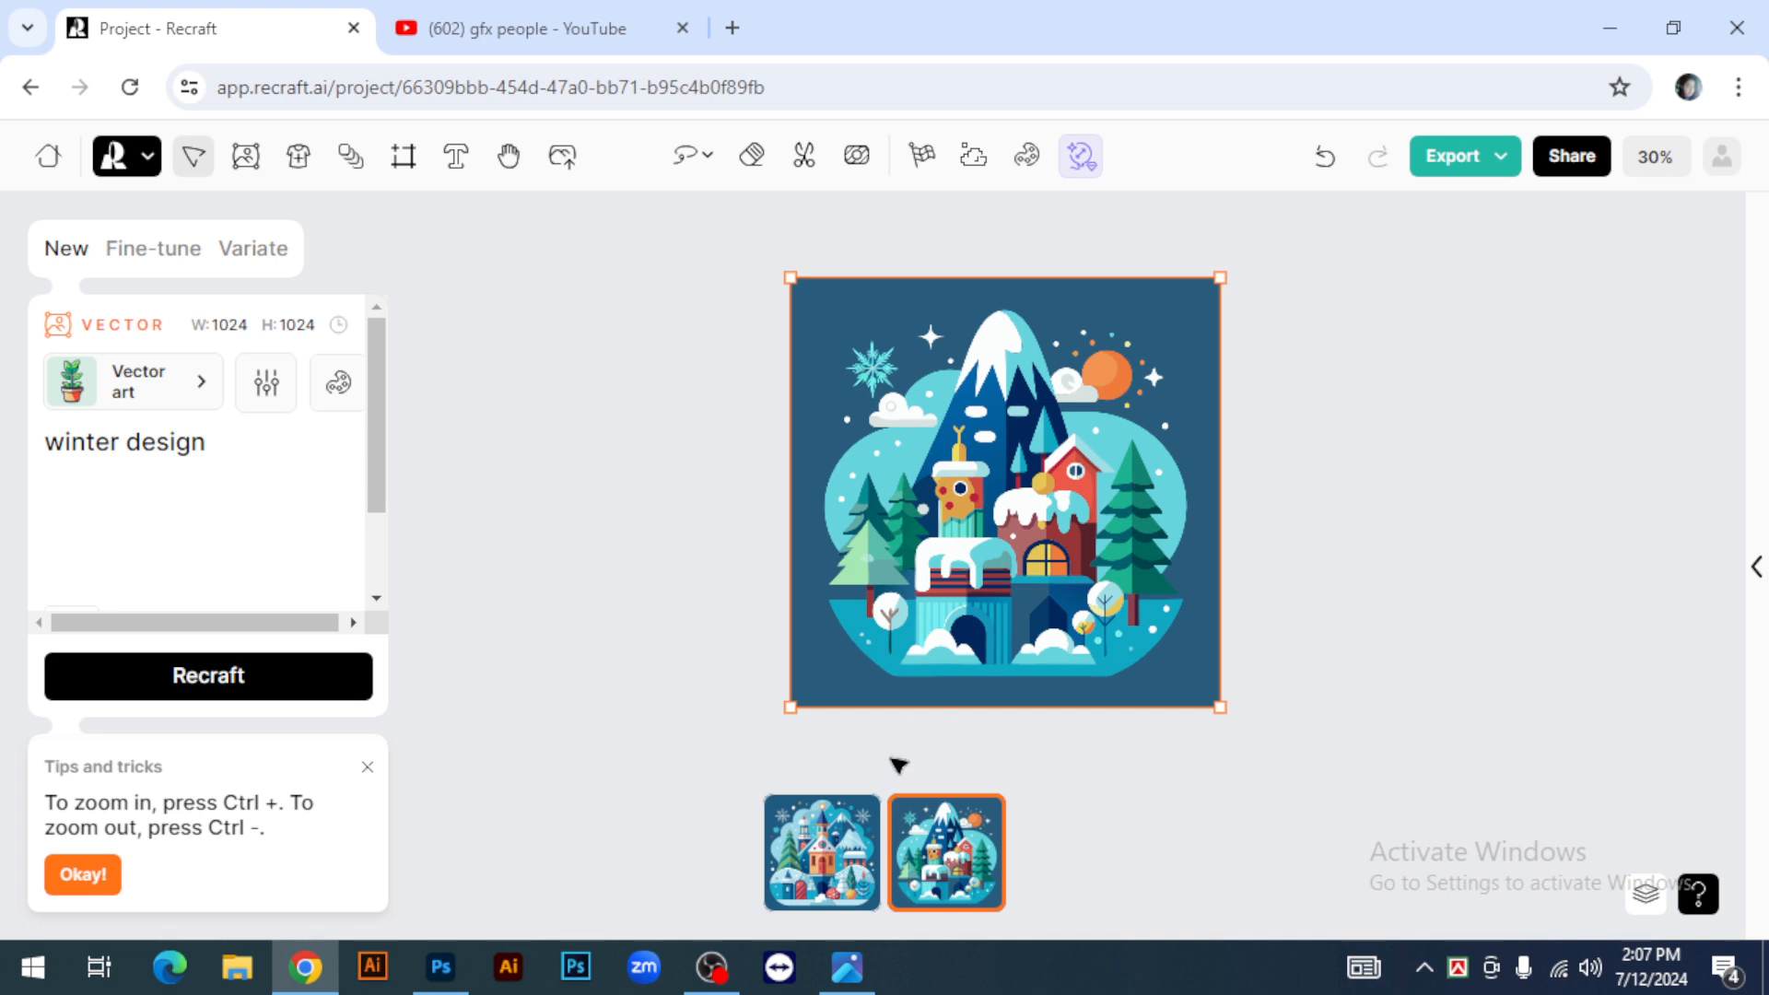
pyautogui.click(828, 860)
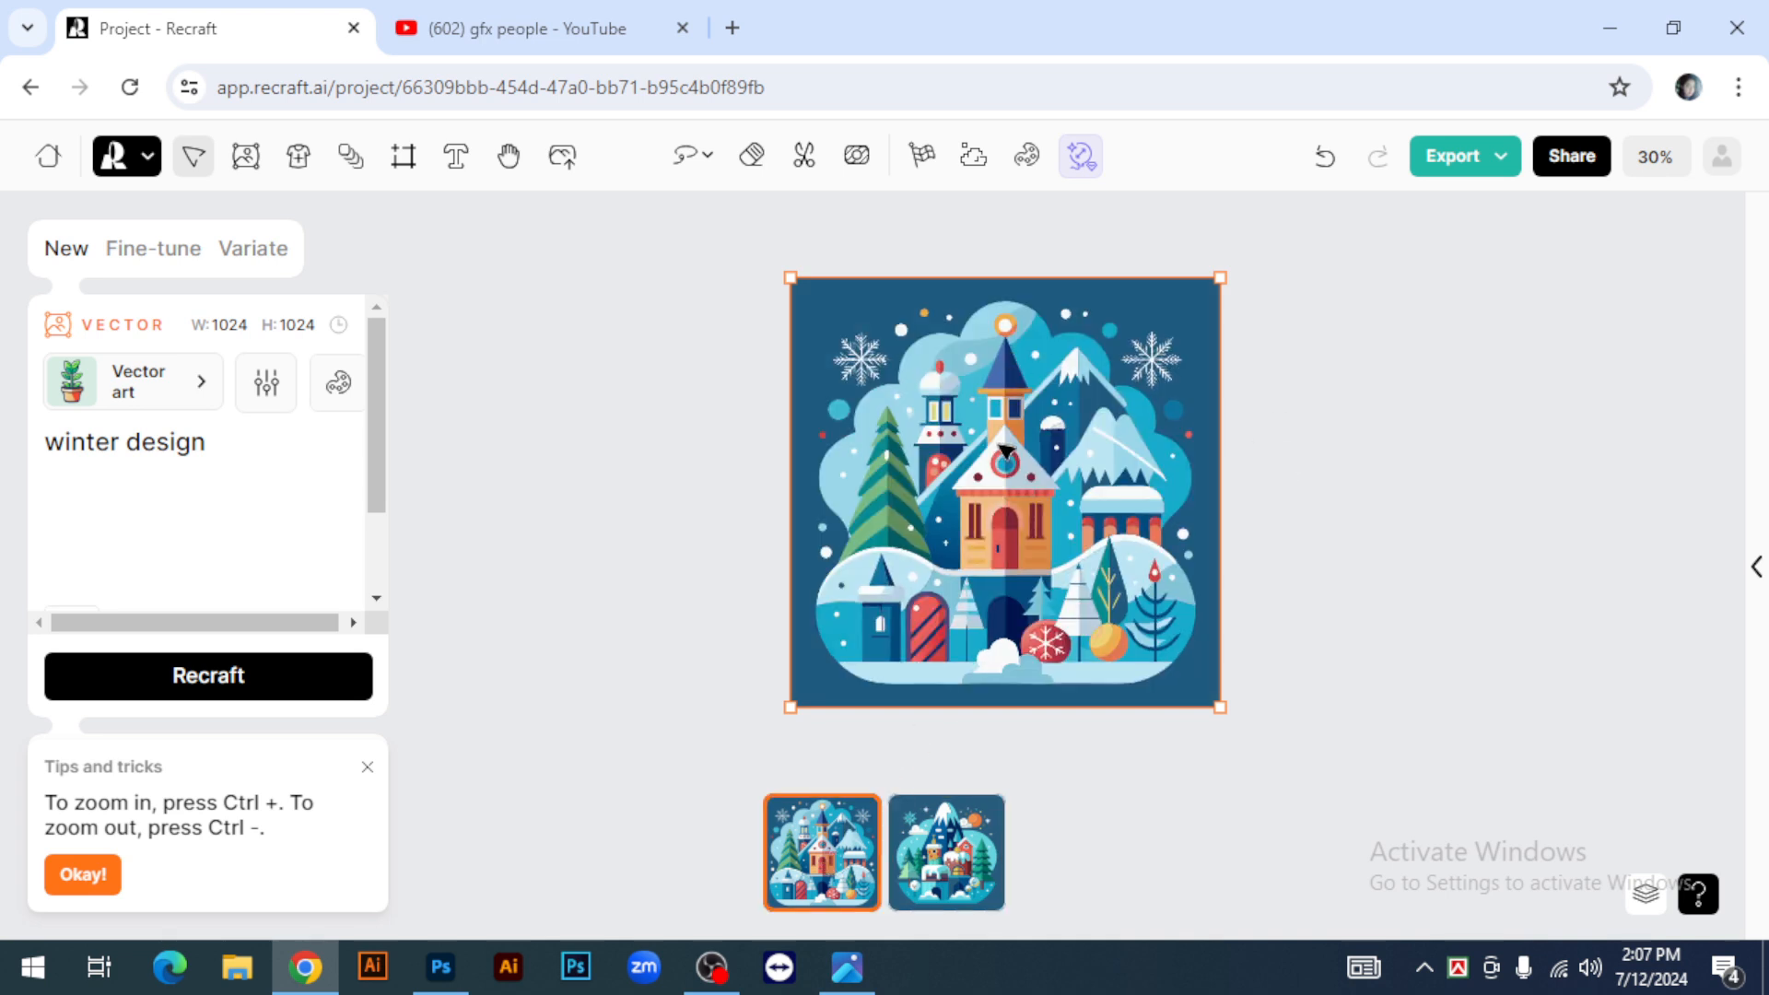
pyautogui.click(934, 871)
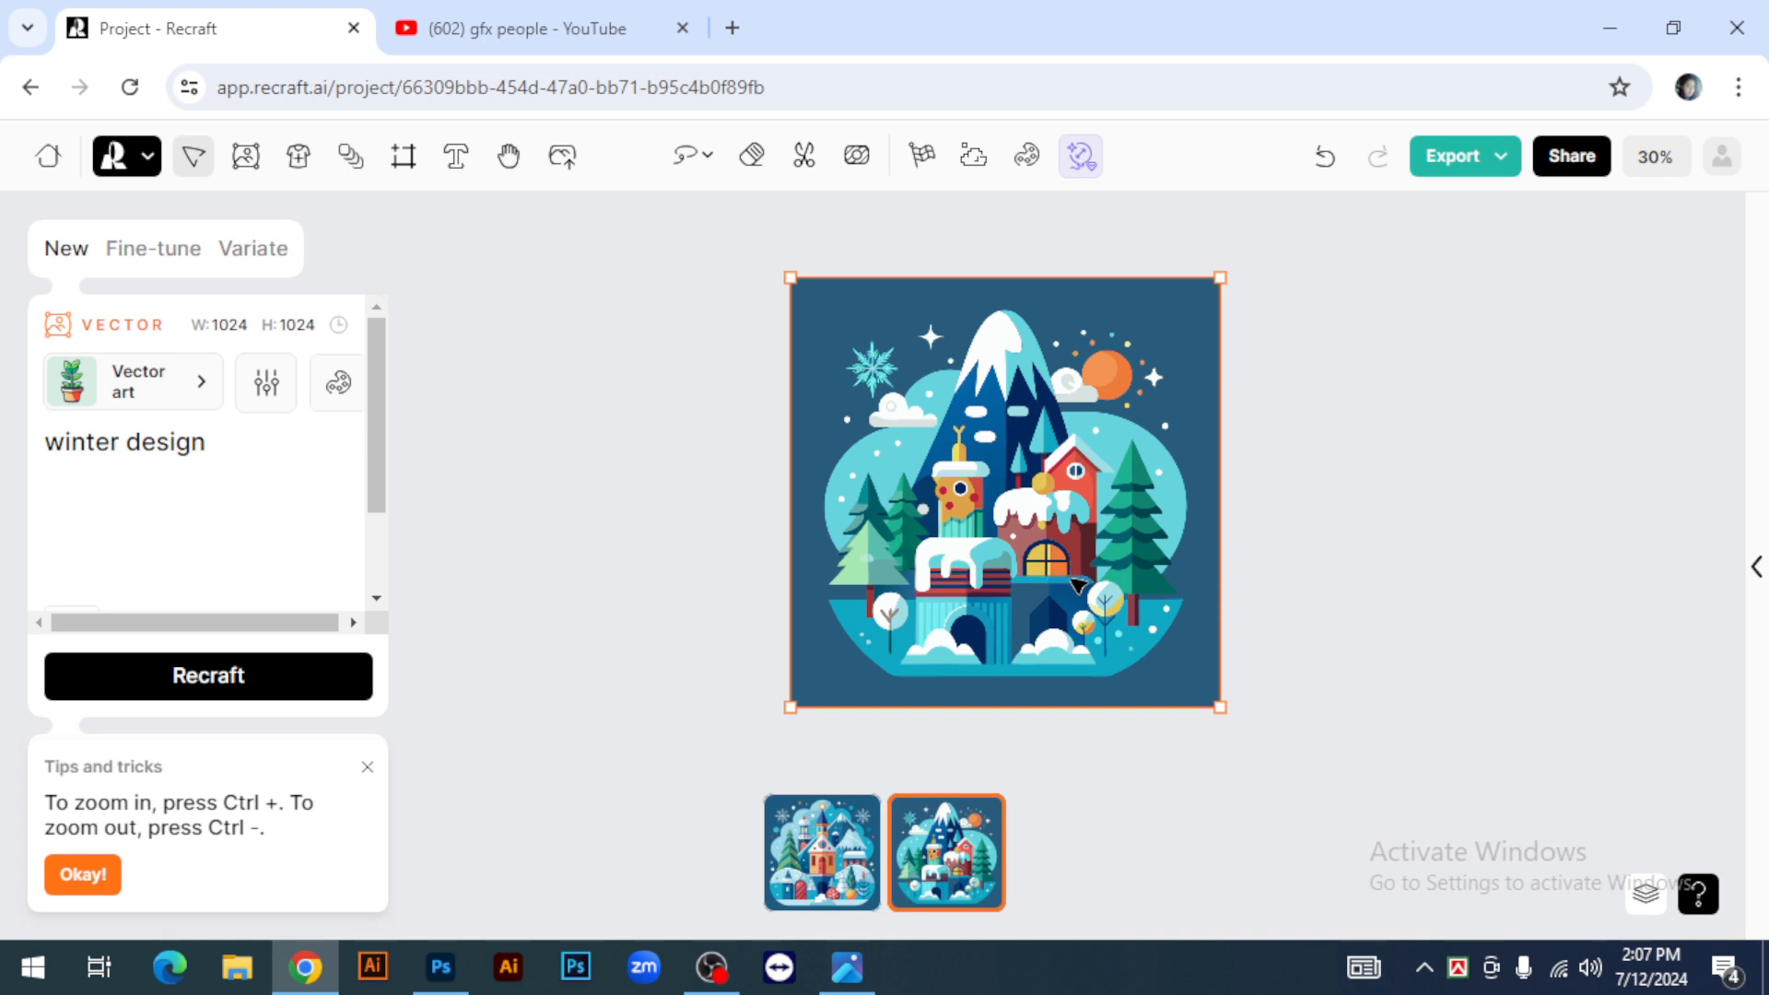
# Change the prompt to "fish design" and regenerate the vector image
pyautogui.moveTo(53, 440); pyautogui.dragTo(205, 451)
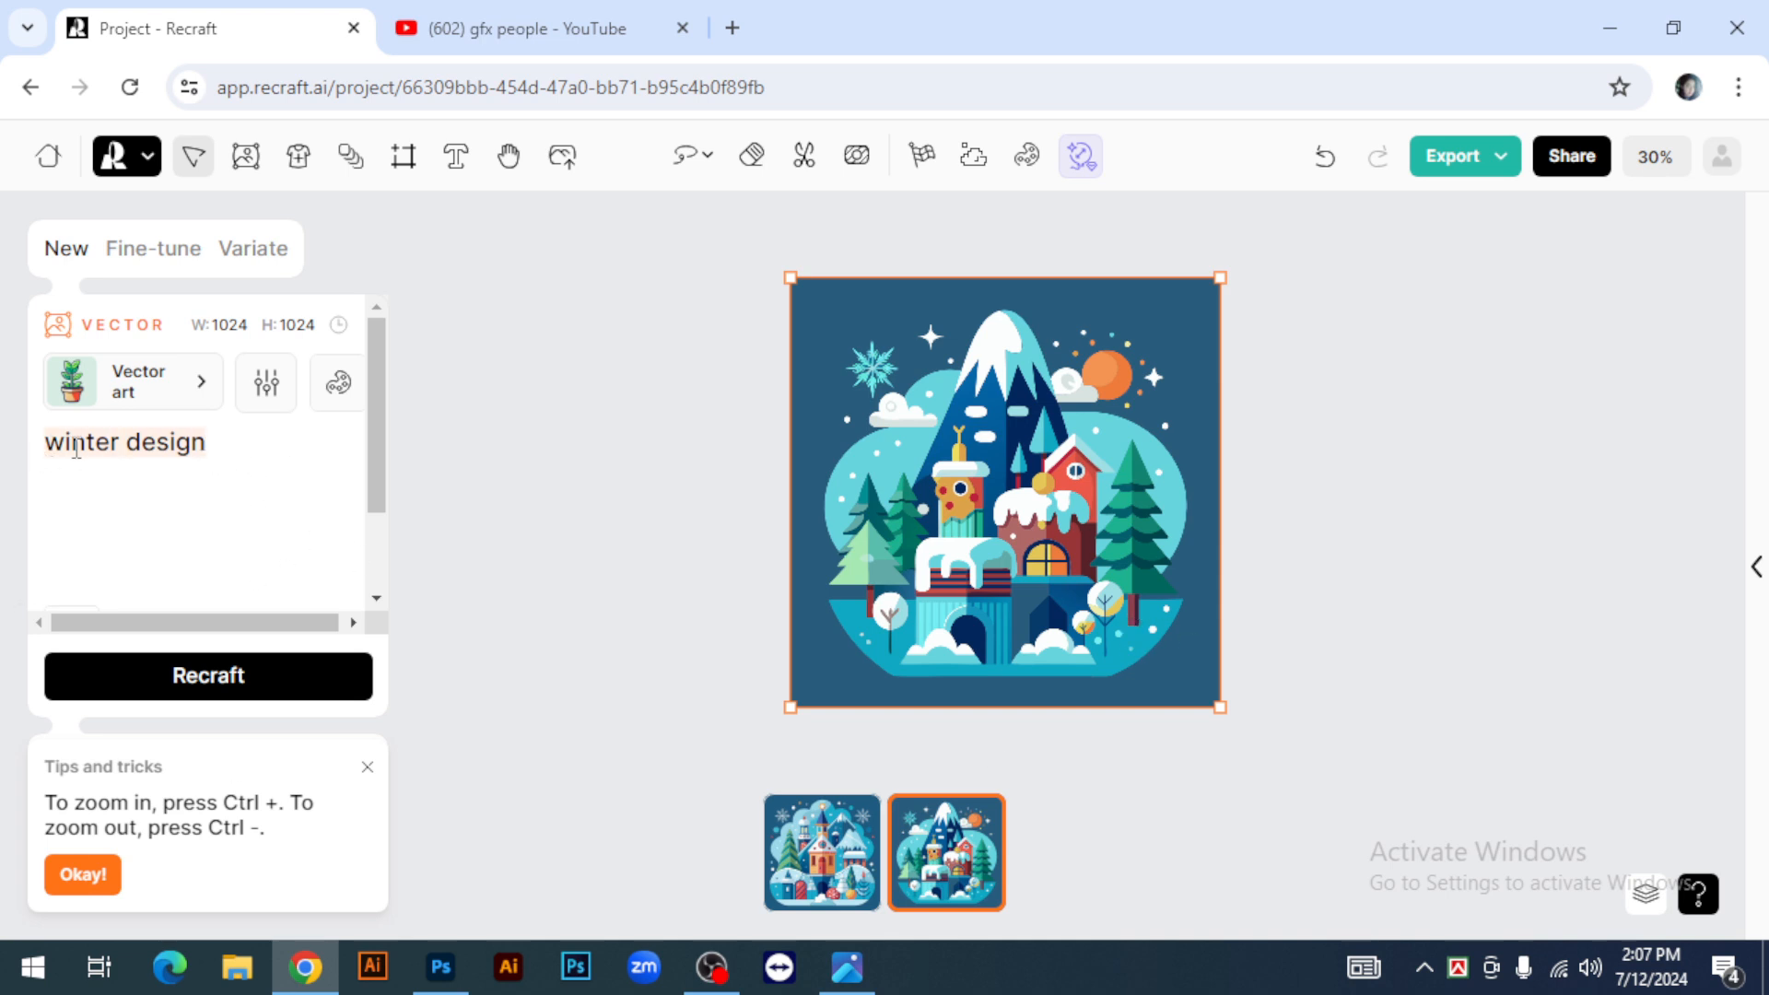
pyautogui.moveTo(204, 442); pyautogui.dragTo(28, 458)
pyautogui.click(190, 551)
pyautogui.click(216, 451)
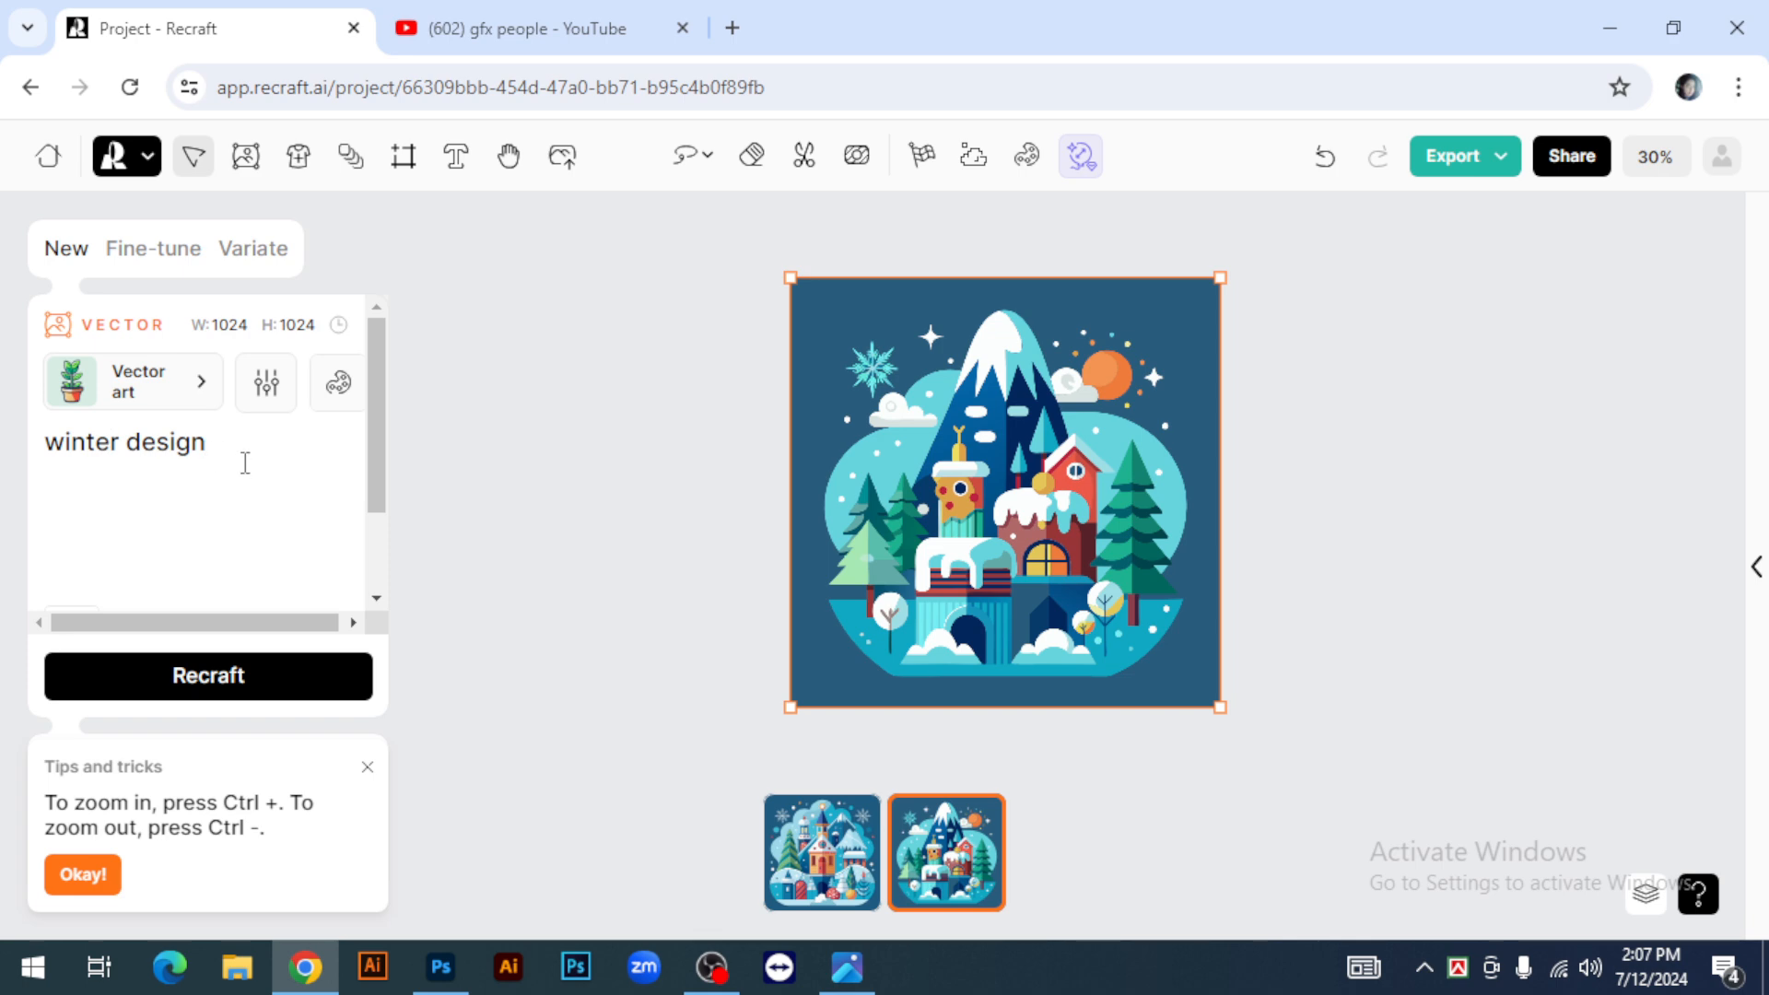
pyautogui.moveTo(165, 444); pyautogui.dragTo(52, 444)
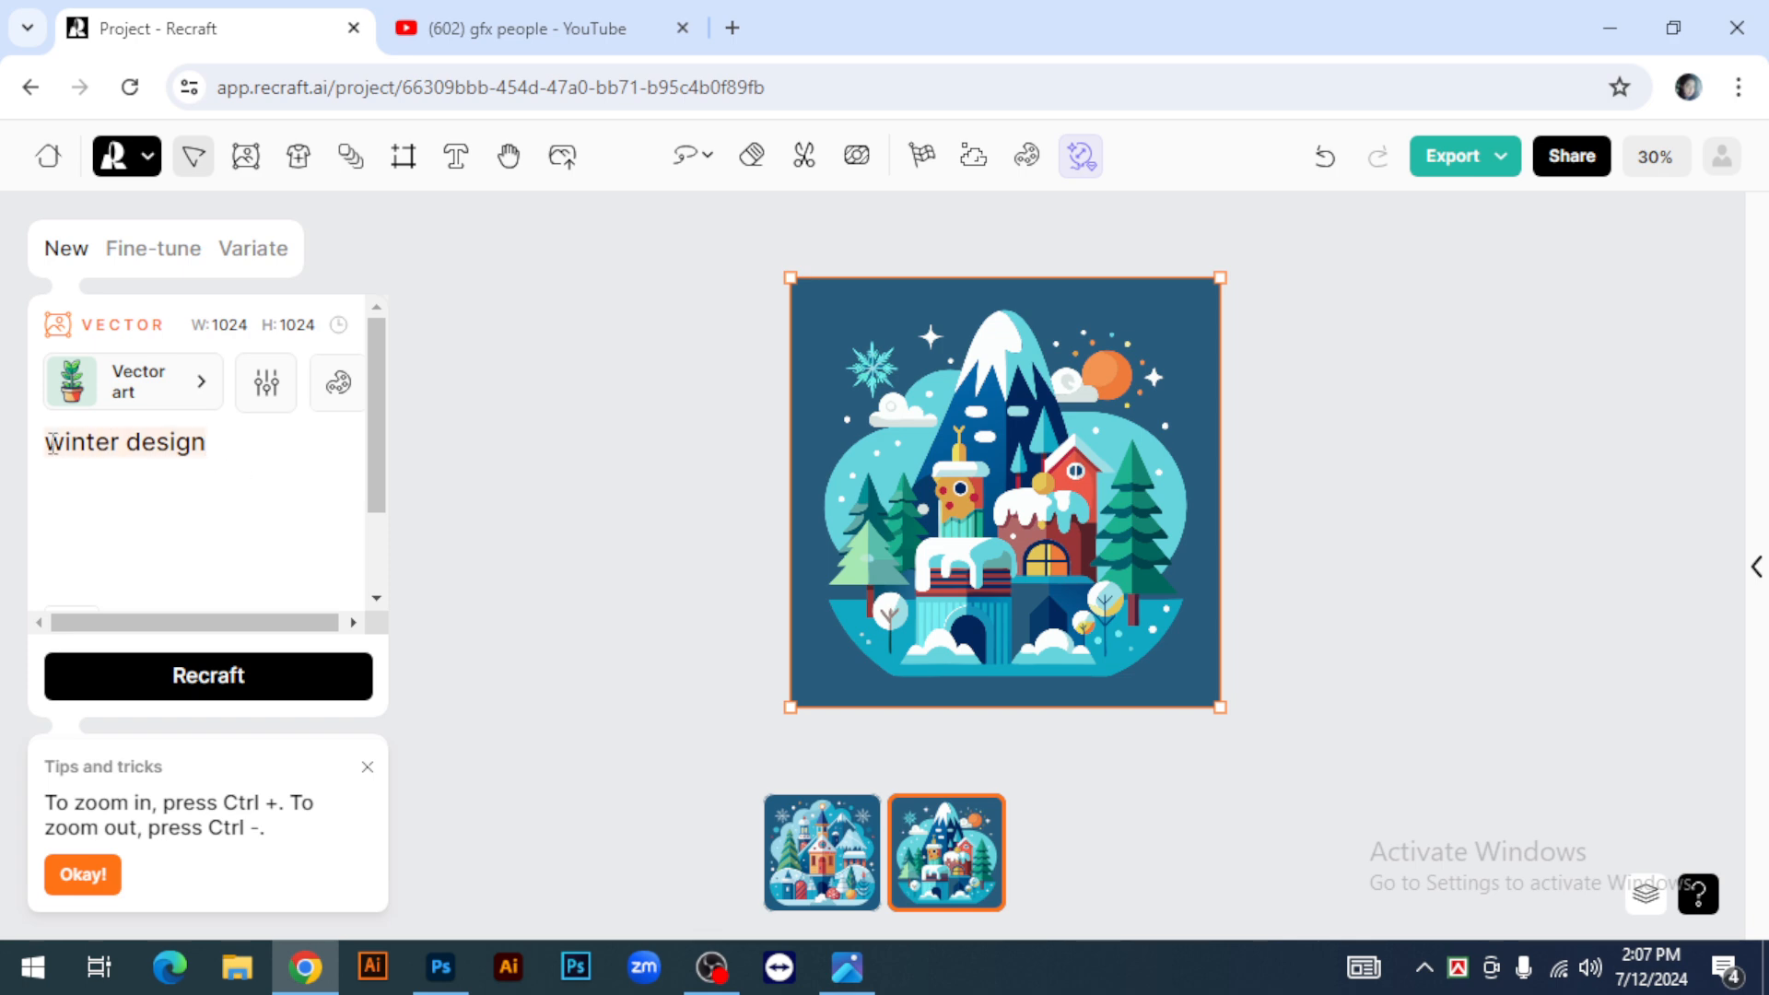
pyautogui.click(113, 443)
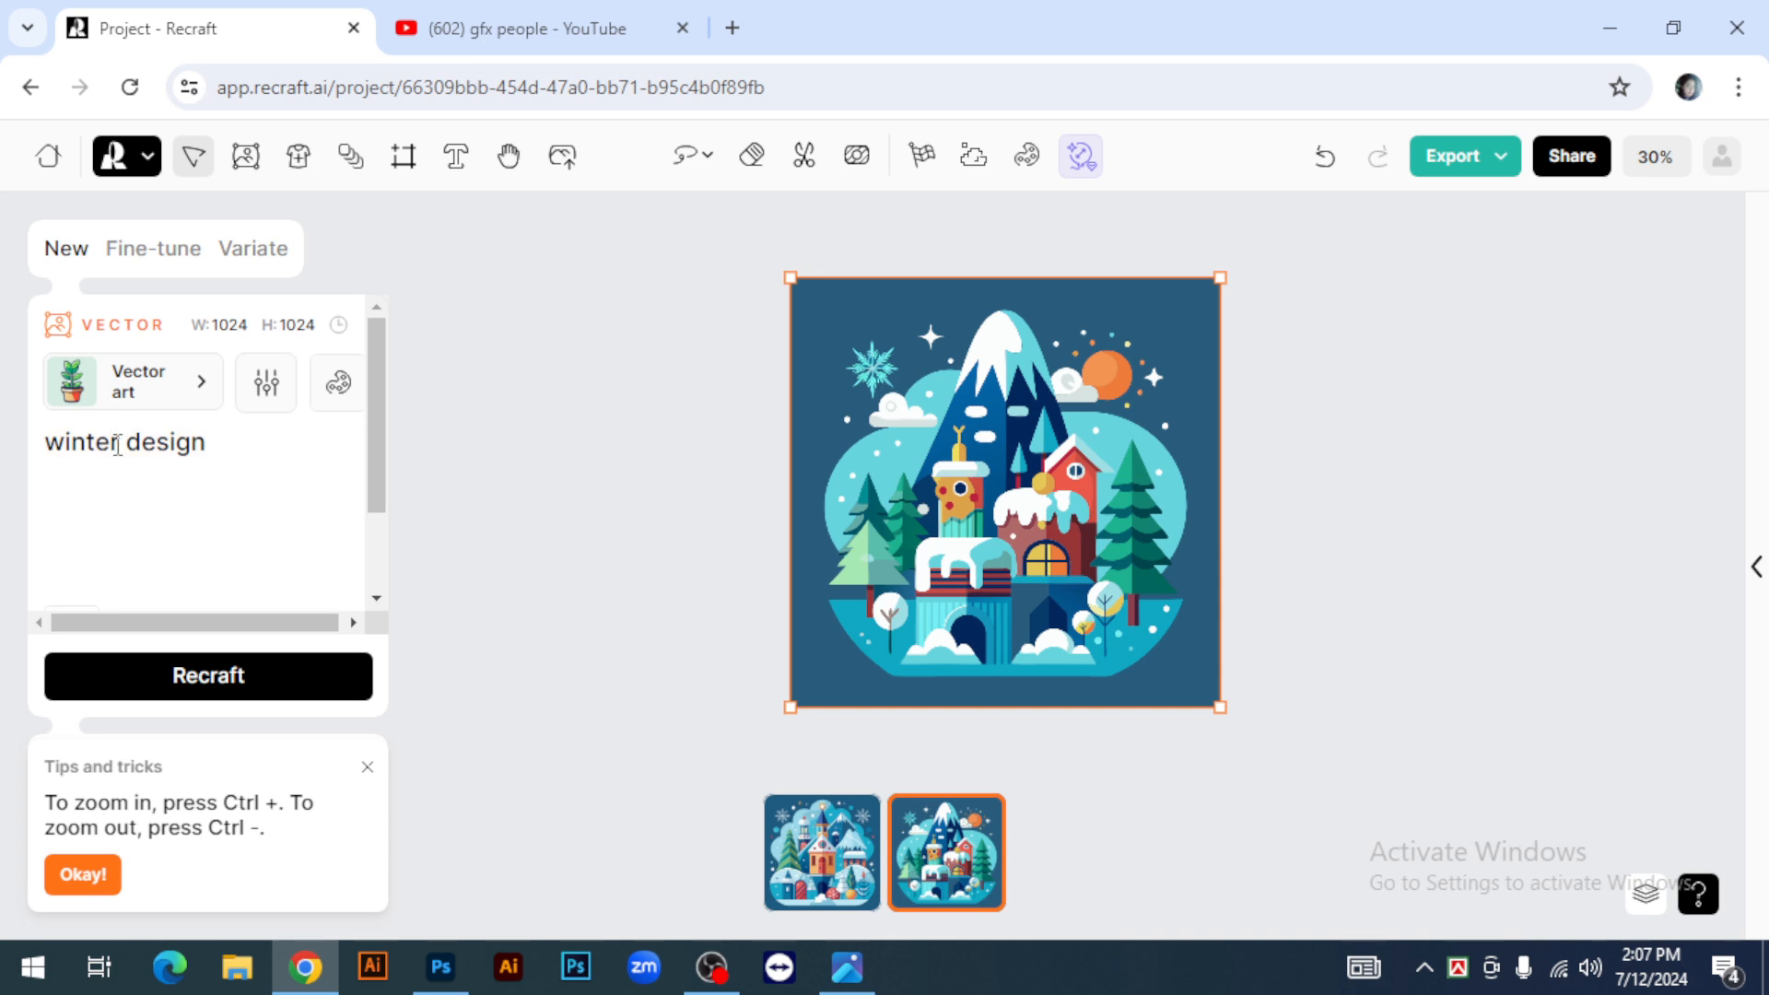
pyautogui.moveTo(112, 443); pyautogui.dragTo(52, 438)
pyautogui.write('fish')
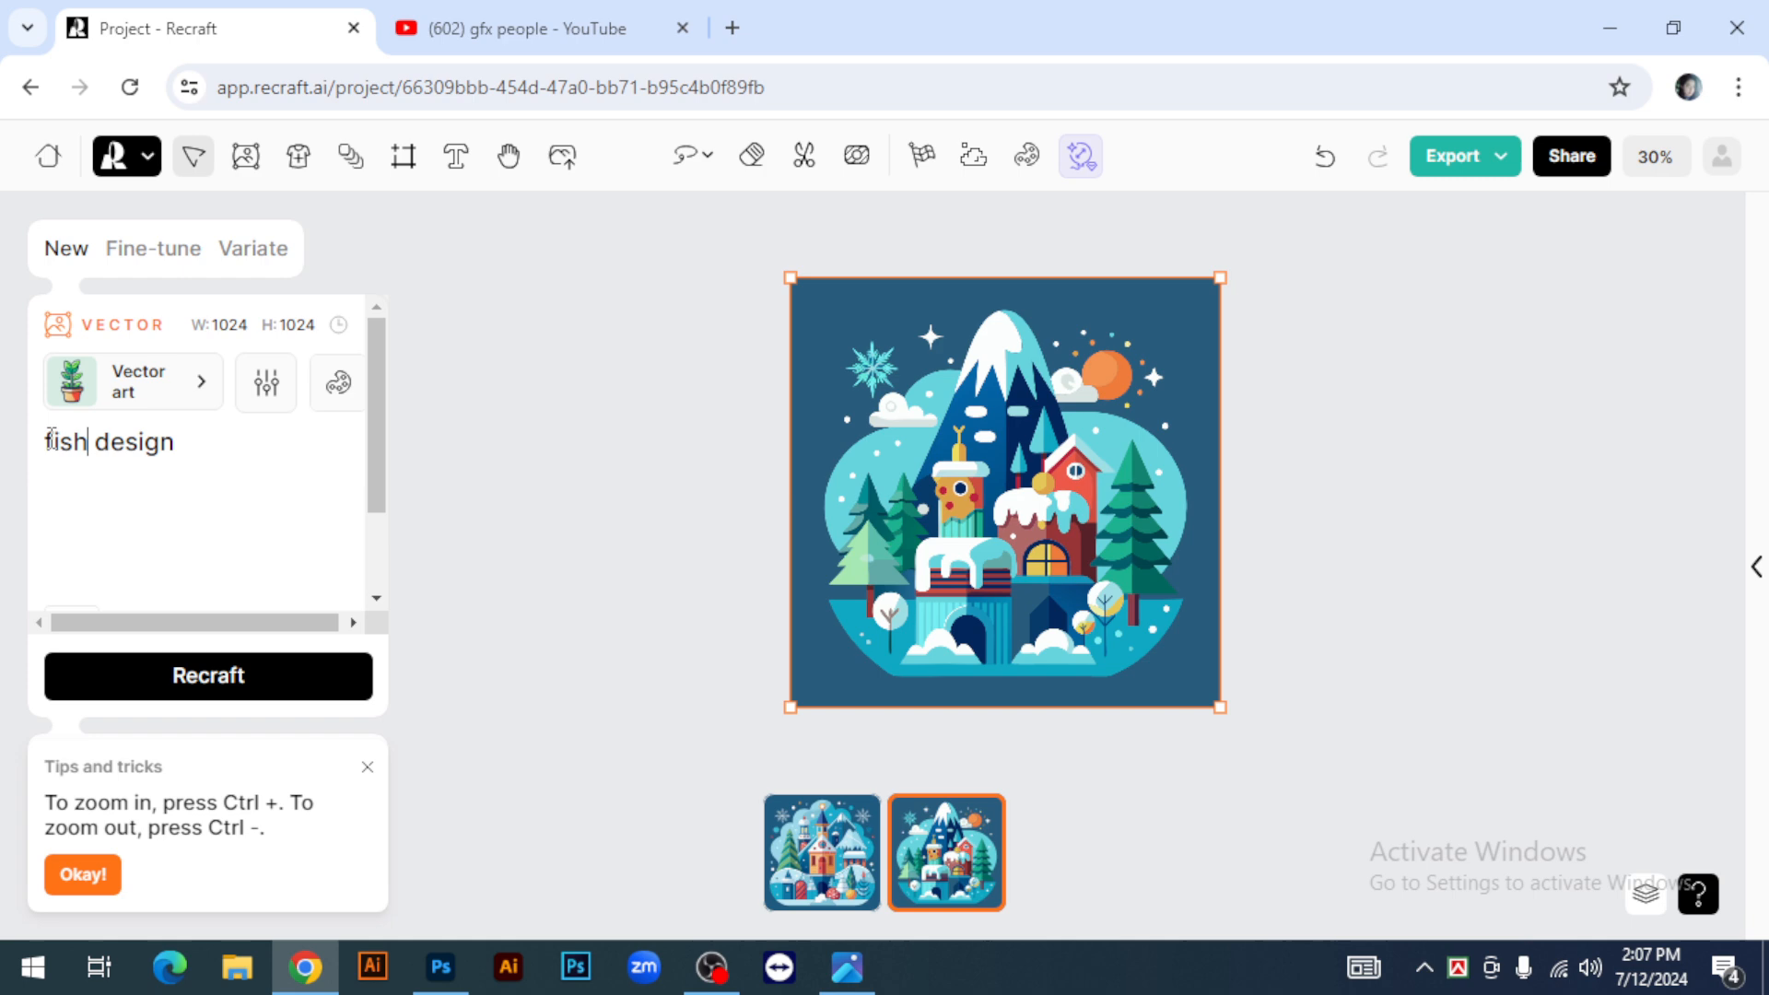
pyautogui.click(197, 693)
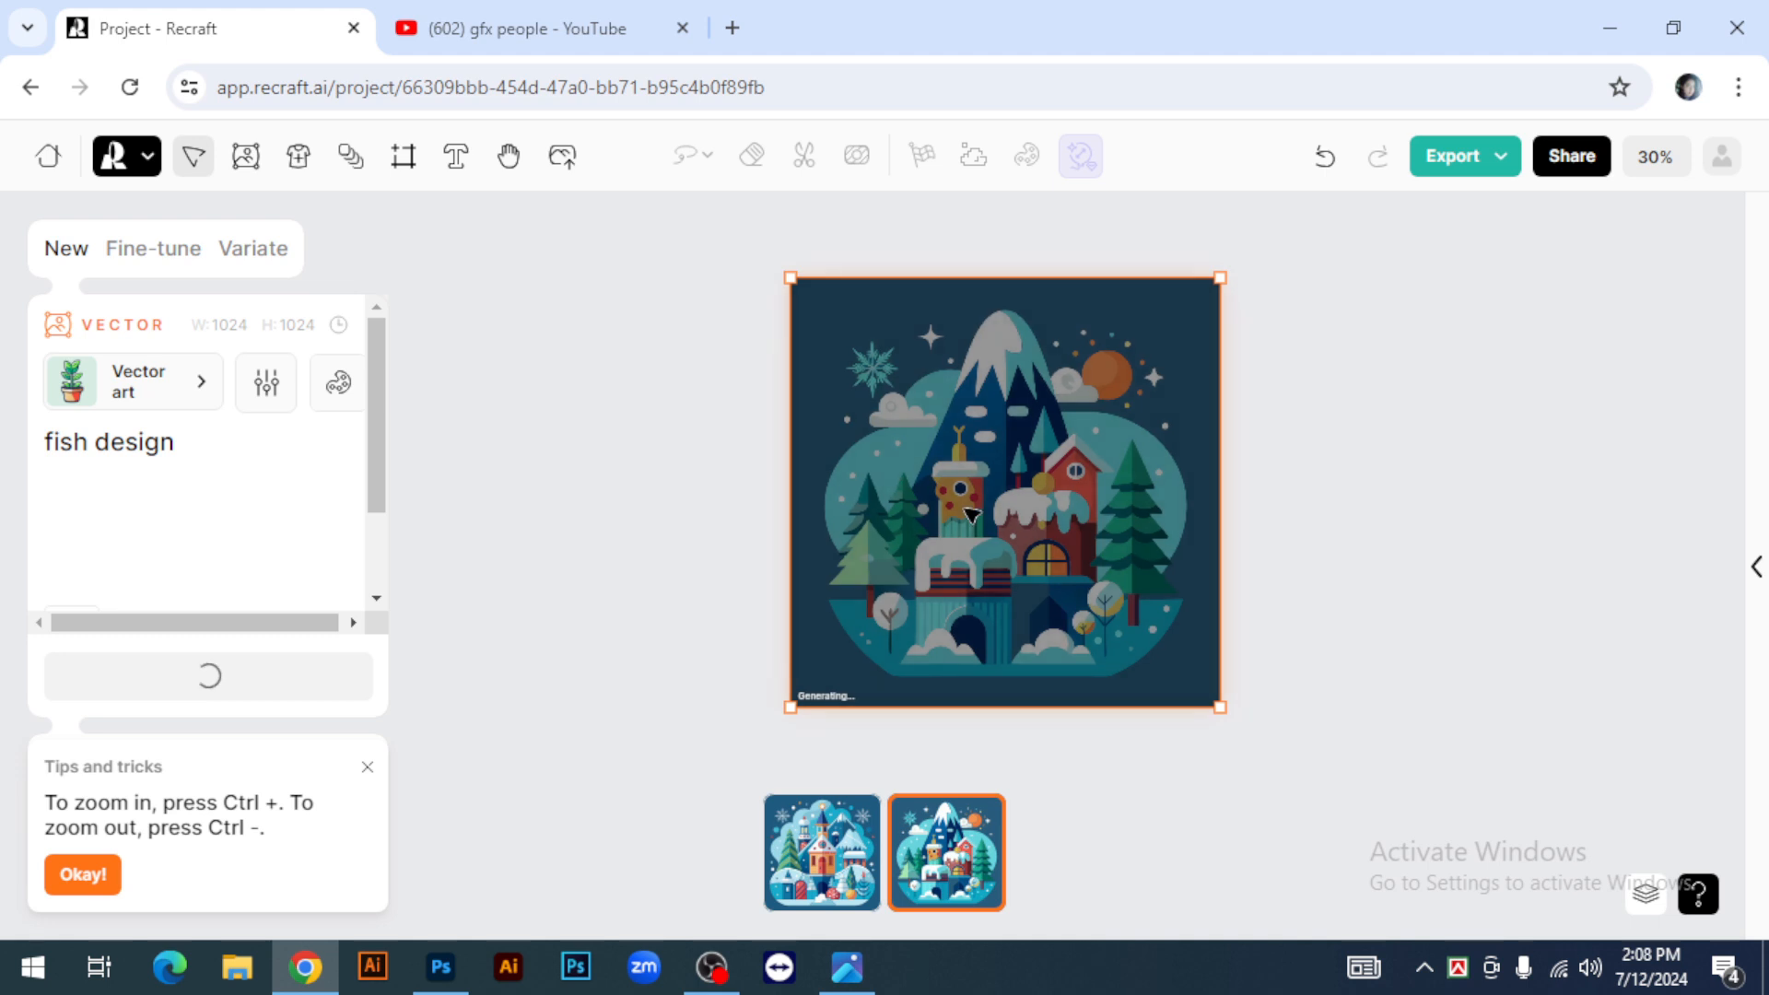
pyautogui.moveTo(178, 442); pyautogui.dragTo(32, 461)
pyautogui.click(187, 448)
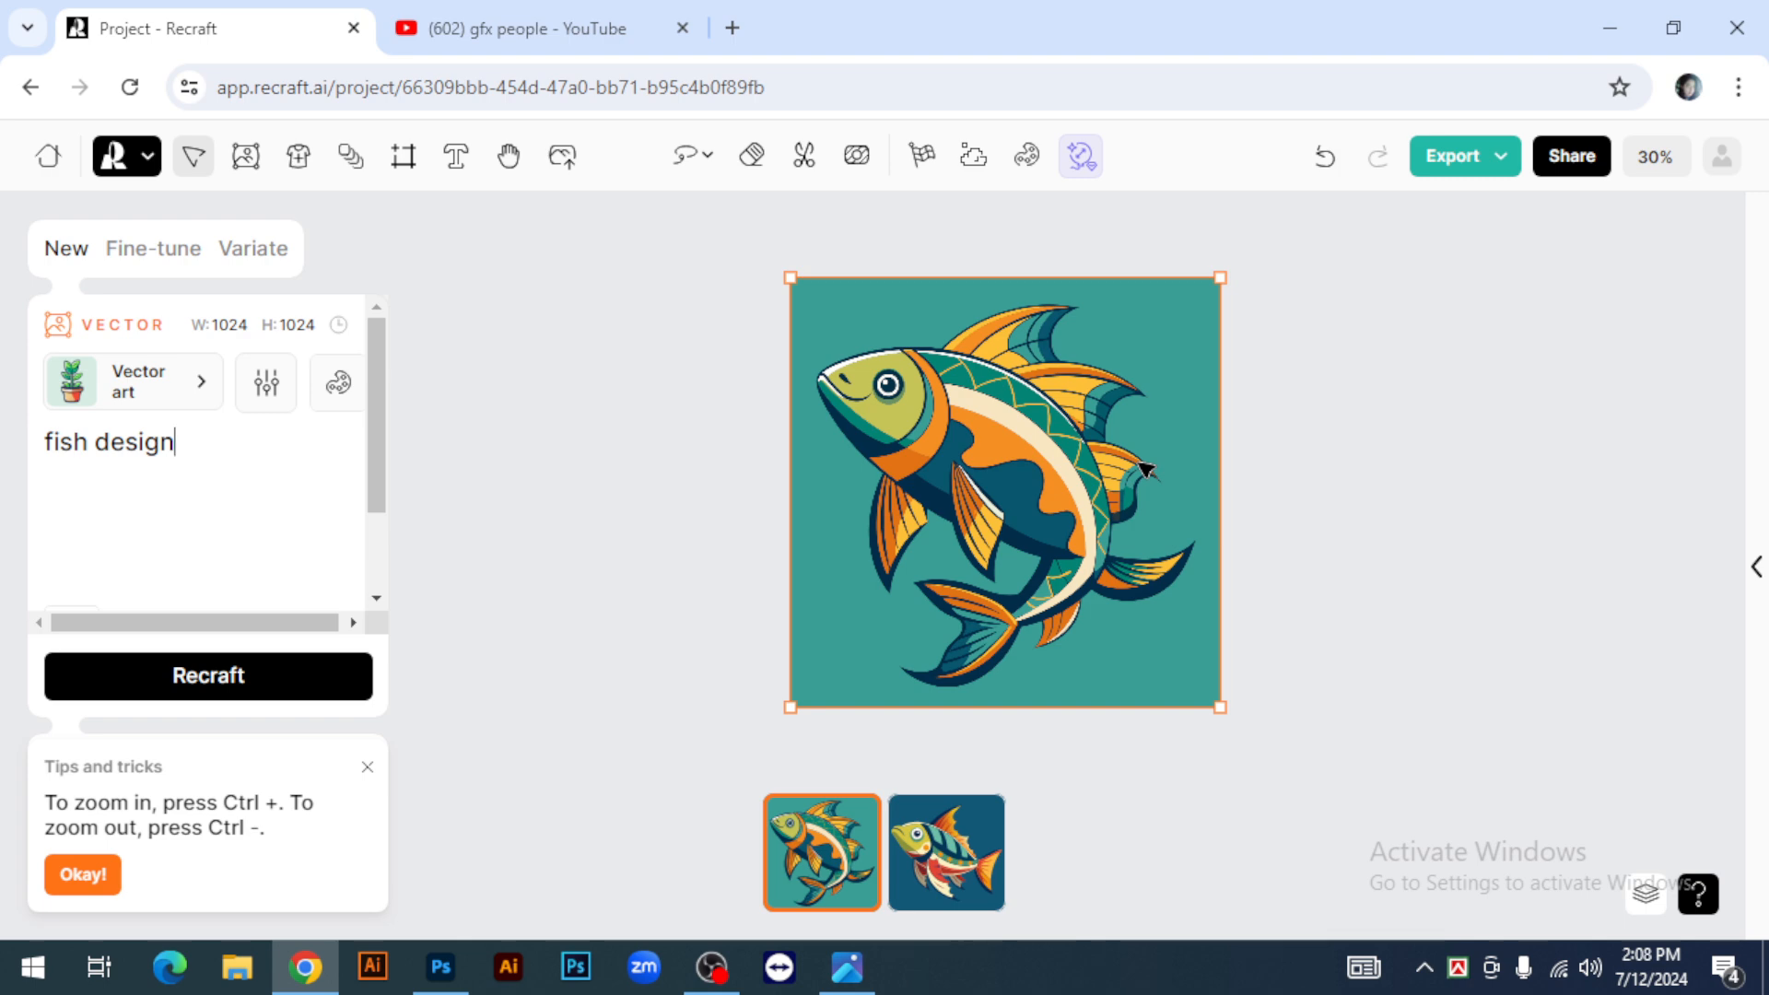
# Compare the two fish variants, keep the teal-background one, and enlarge it to about 1159 × 1159, centring it on the canvas
pyautogui.click(959, 883)
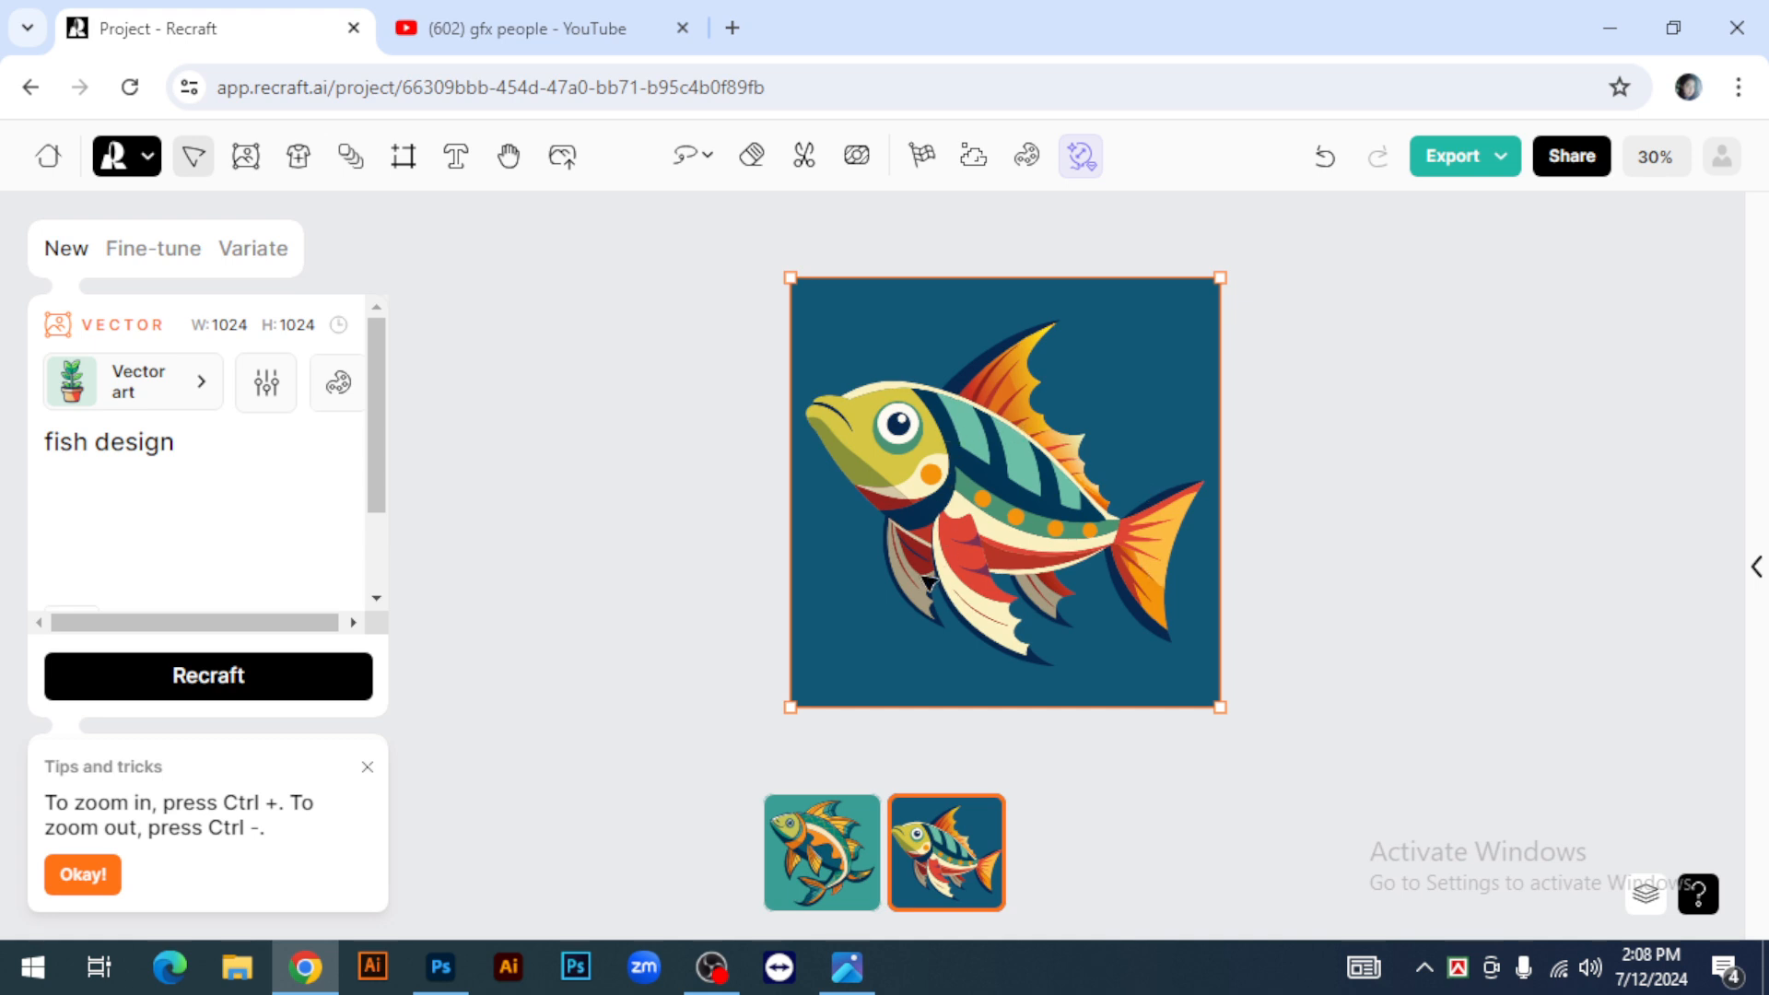
pyautogui.click(825, 876)
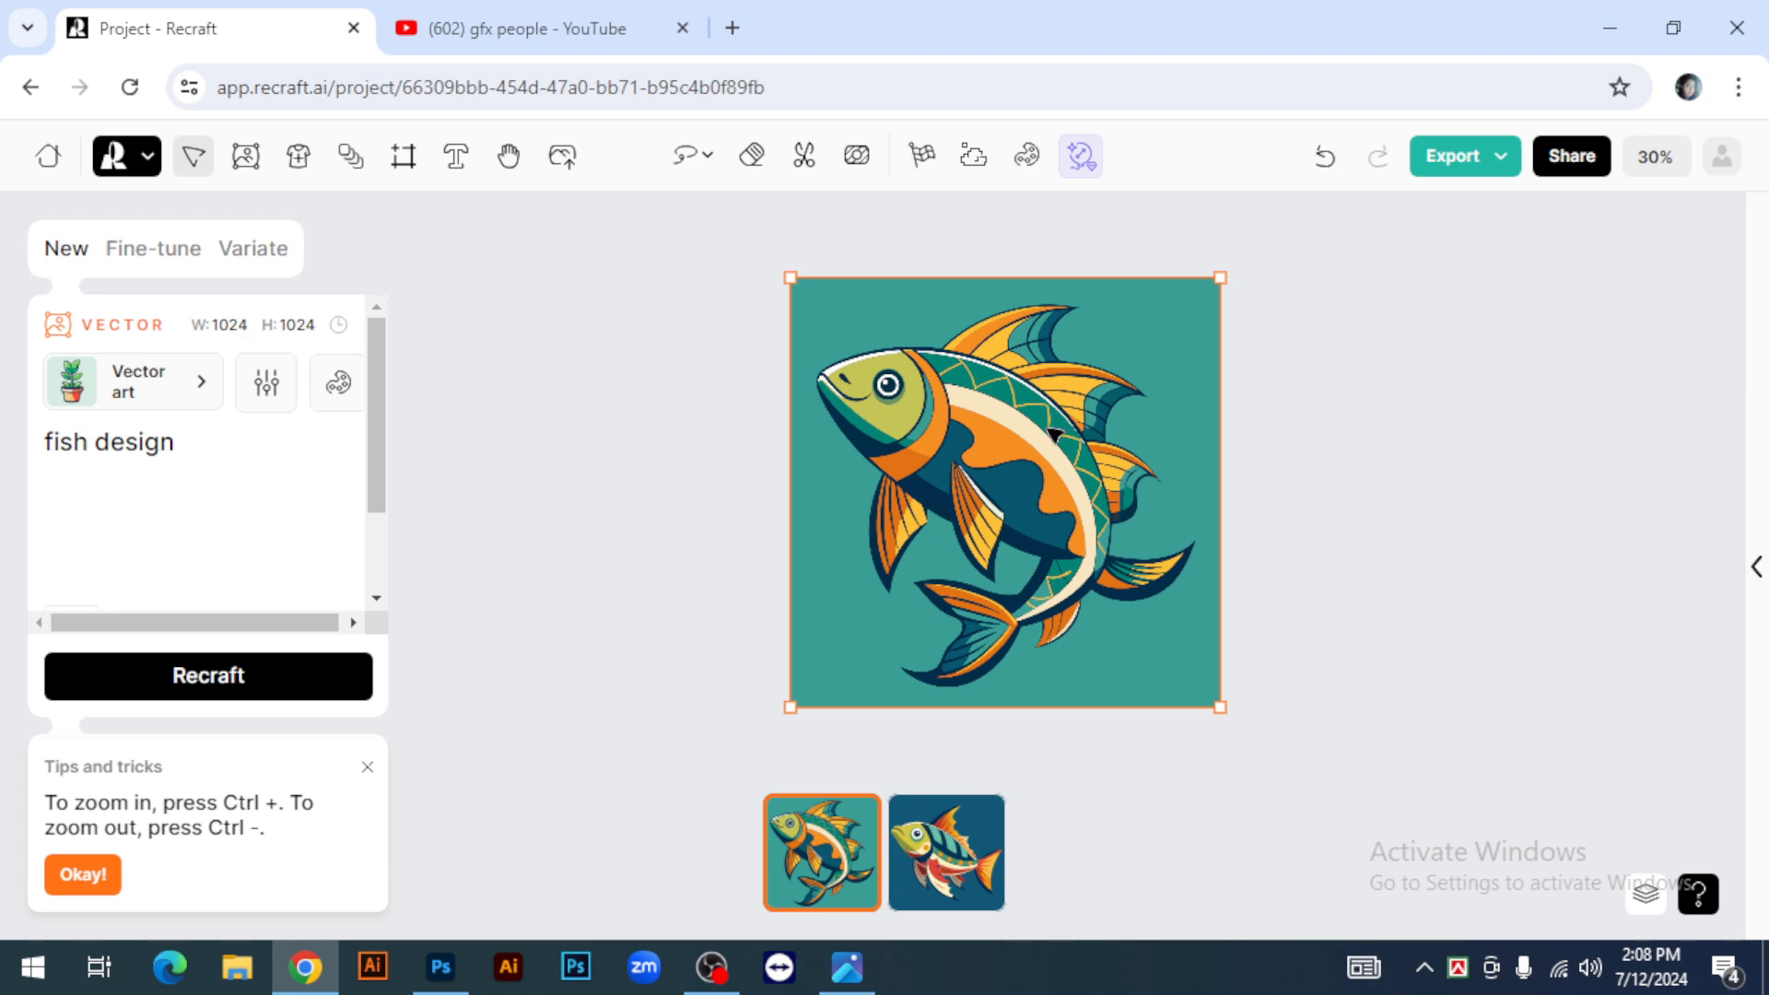
pyautogui.moveTo(1222, 712); pyautogui.dragTo(1275, 762)
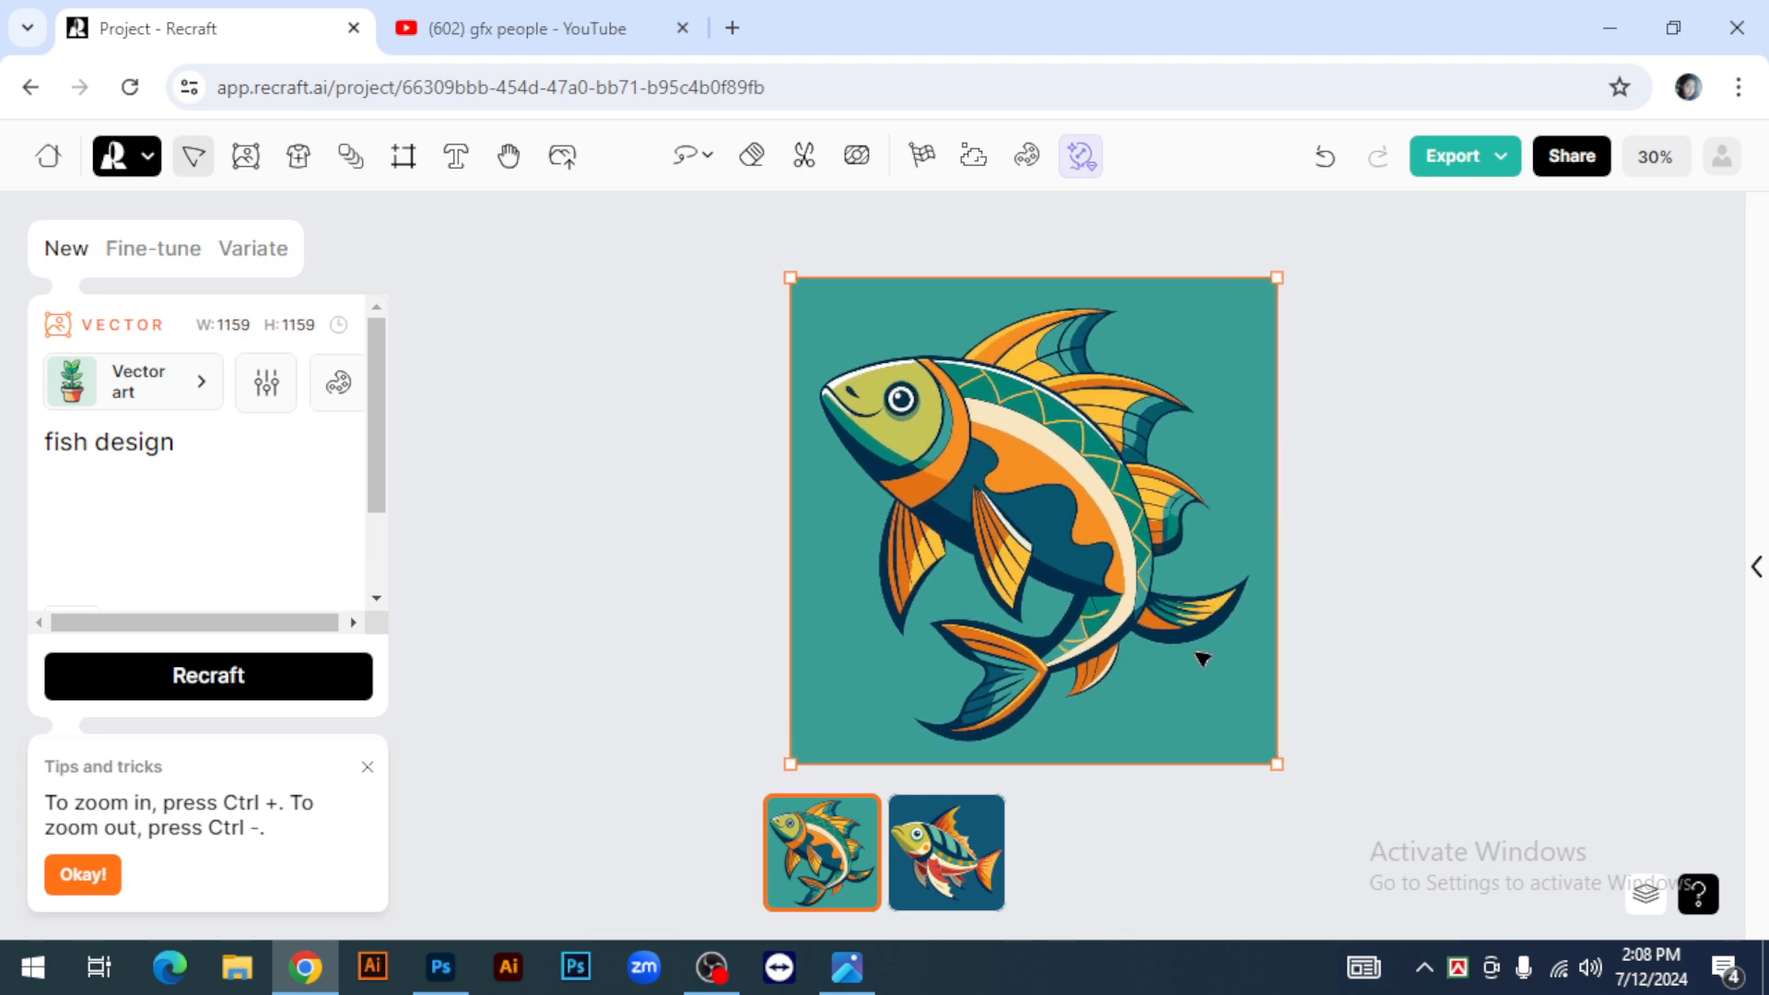
pyautogui.moveTo(1150, 556); pyautogui.dragTo(1107, 531)
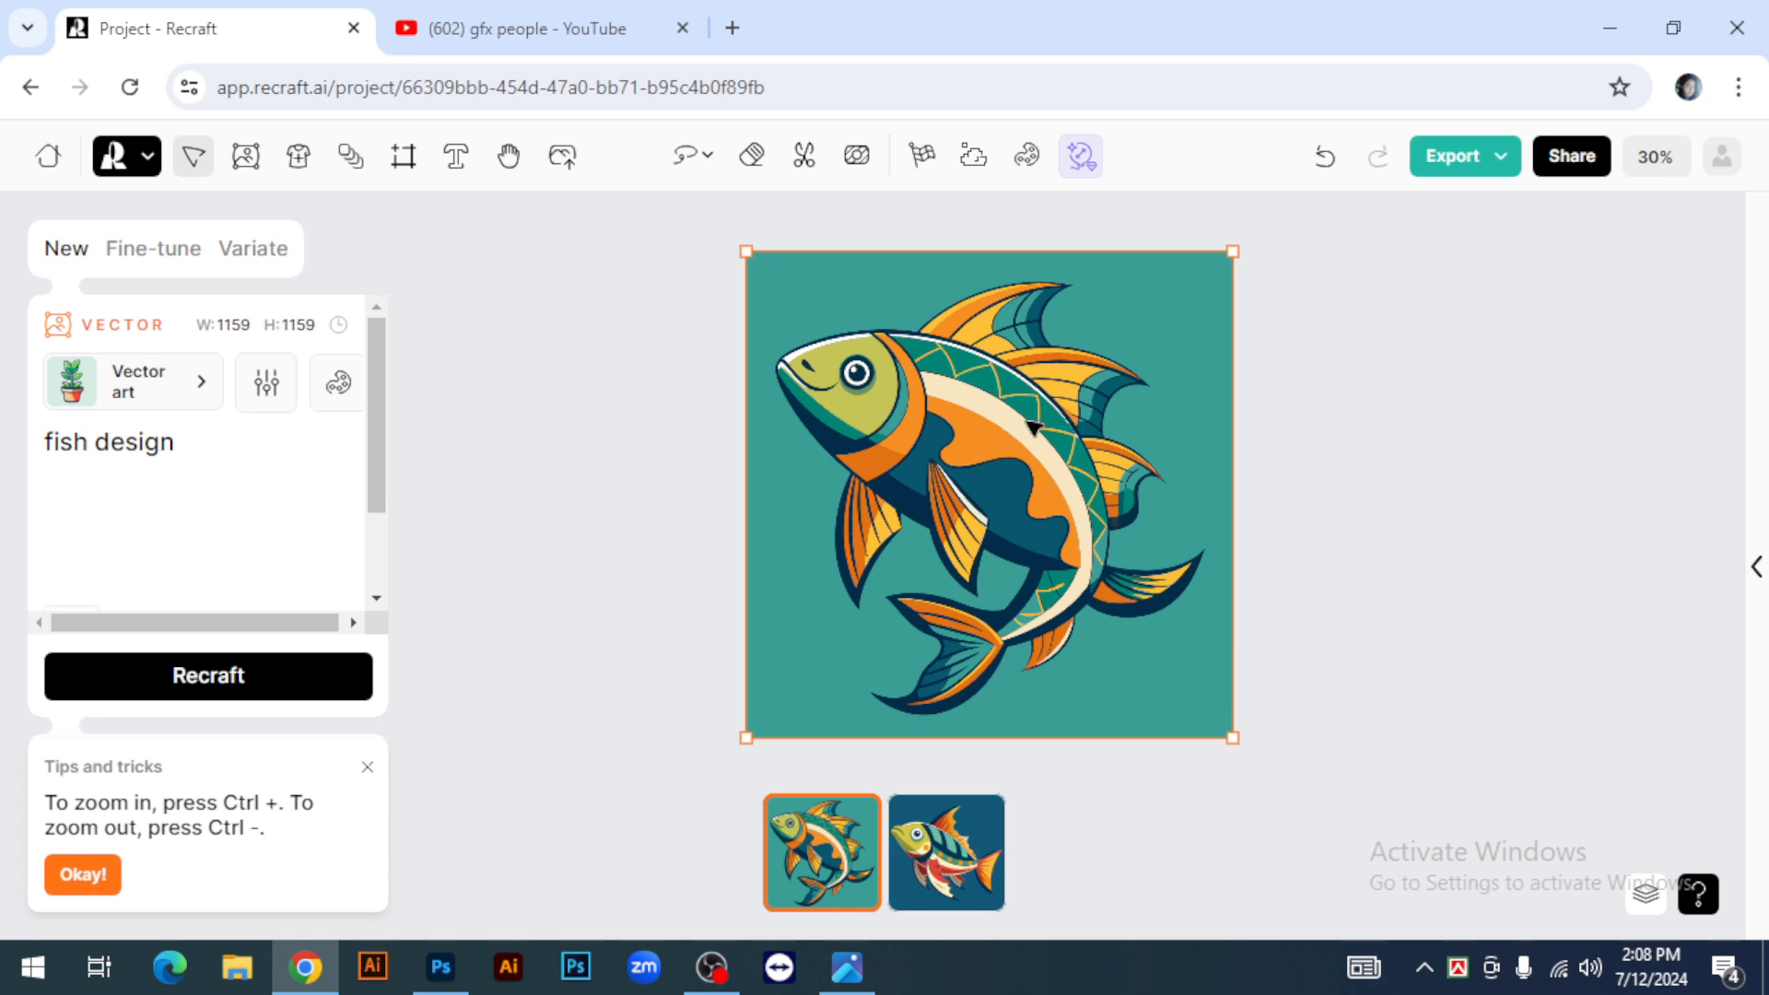
# Export the fish image as an SVG file
pyautogui.click(1501, 159)
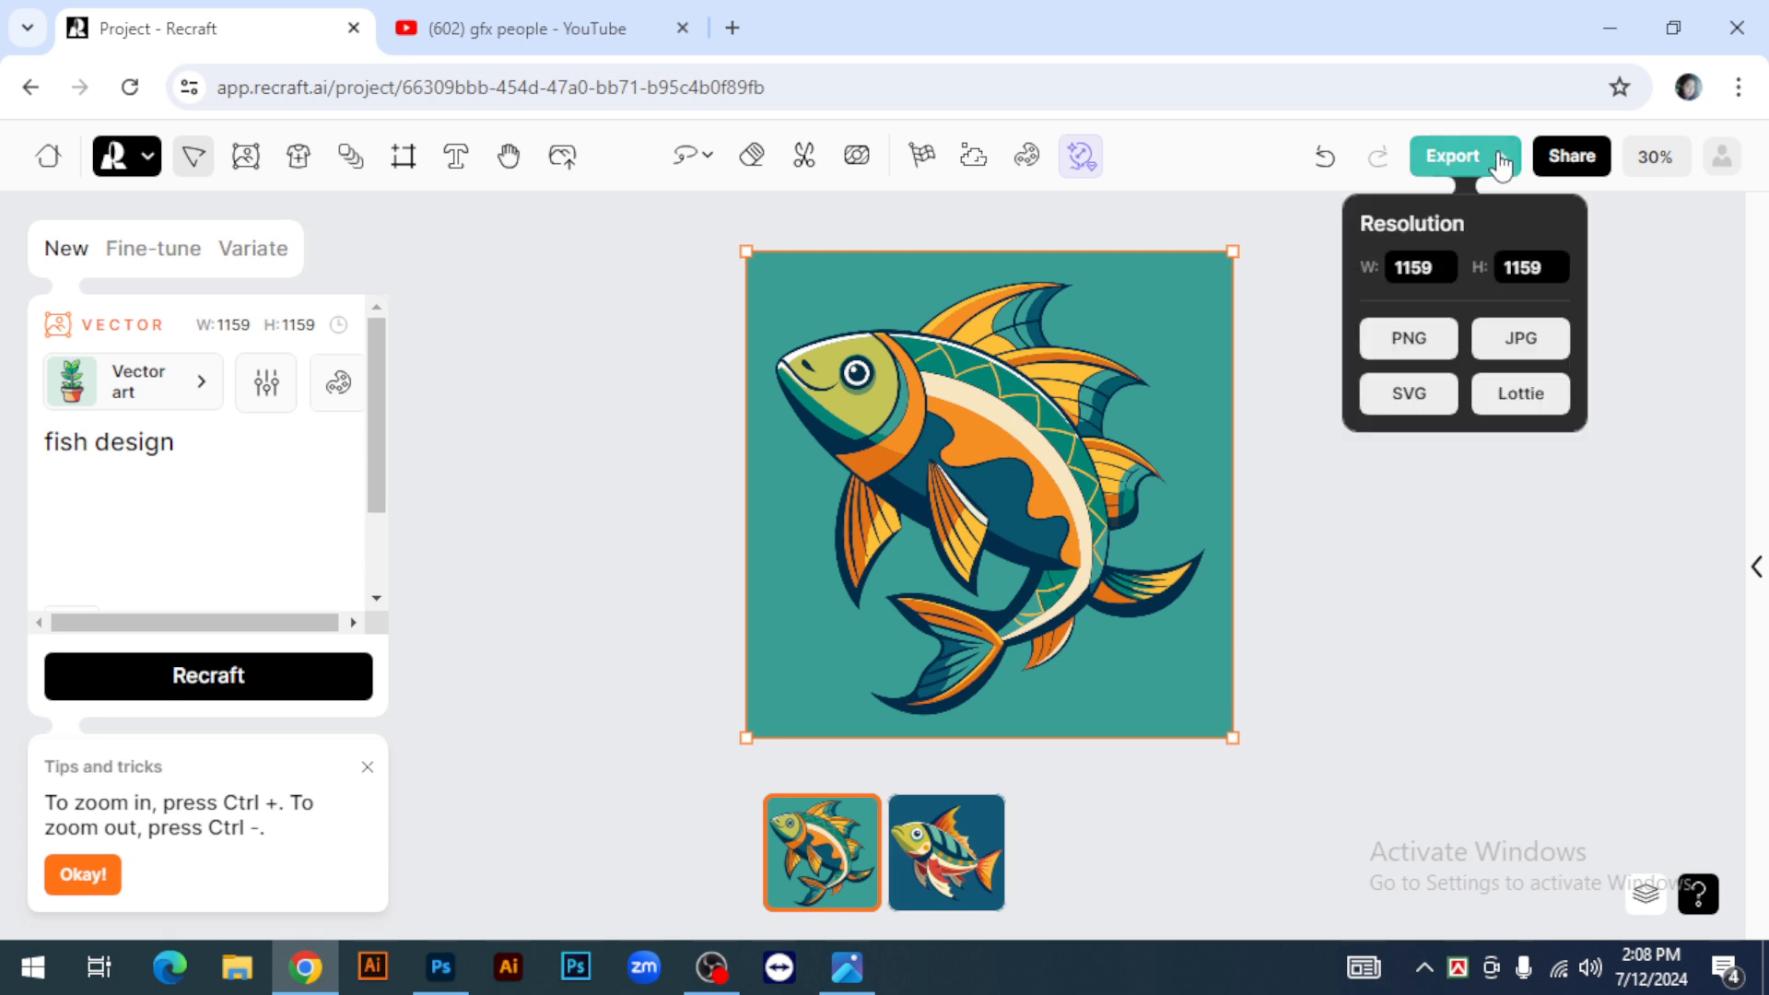
pyautogui.click(1410, 396)
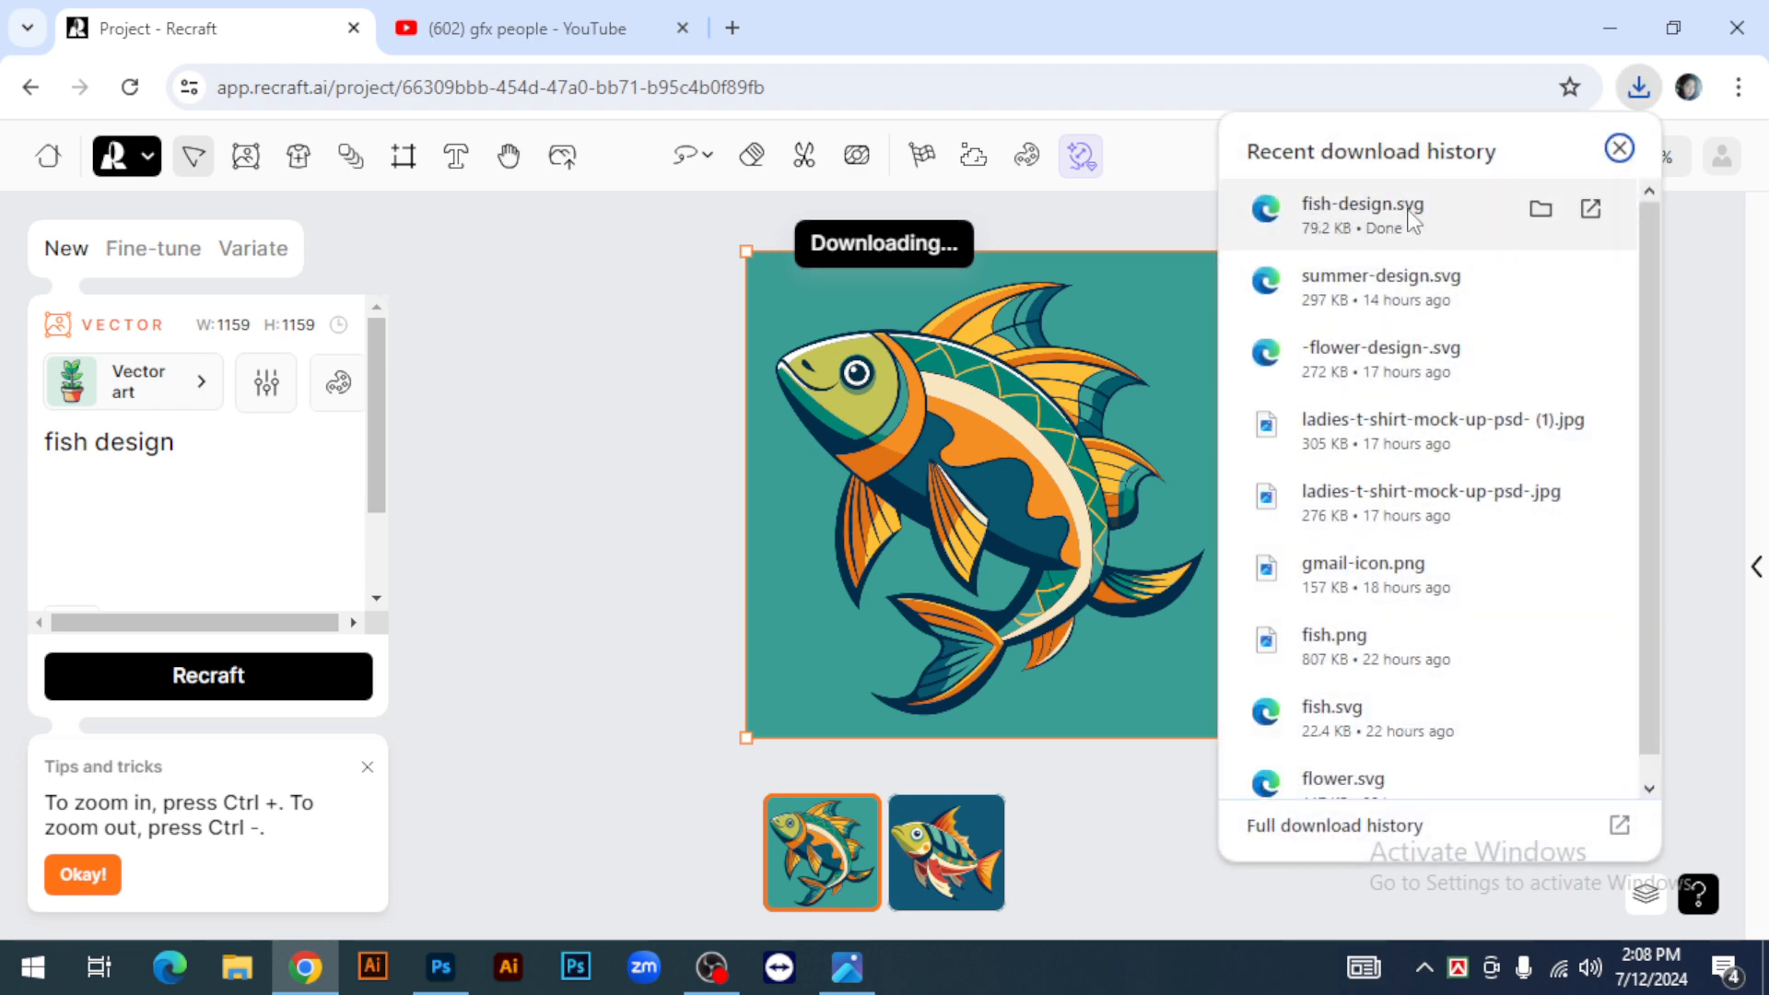
# Close the download history and compare the two fish variants again, leaving the dark-blue-background one selected
pyautogui.click(578, 291)
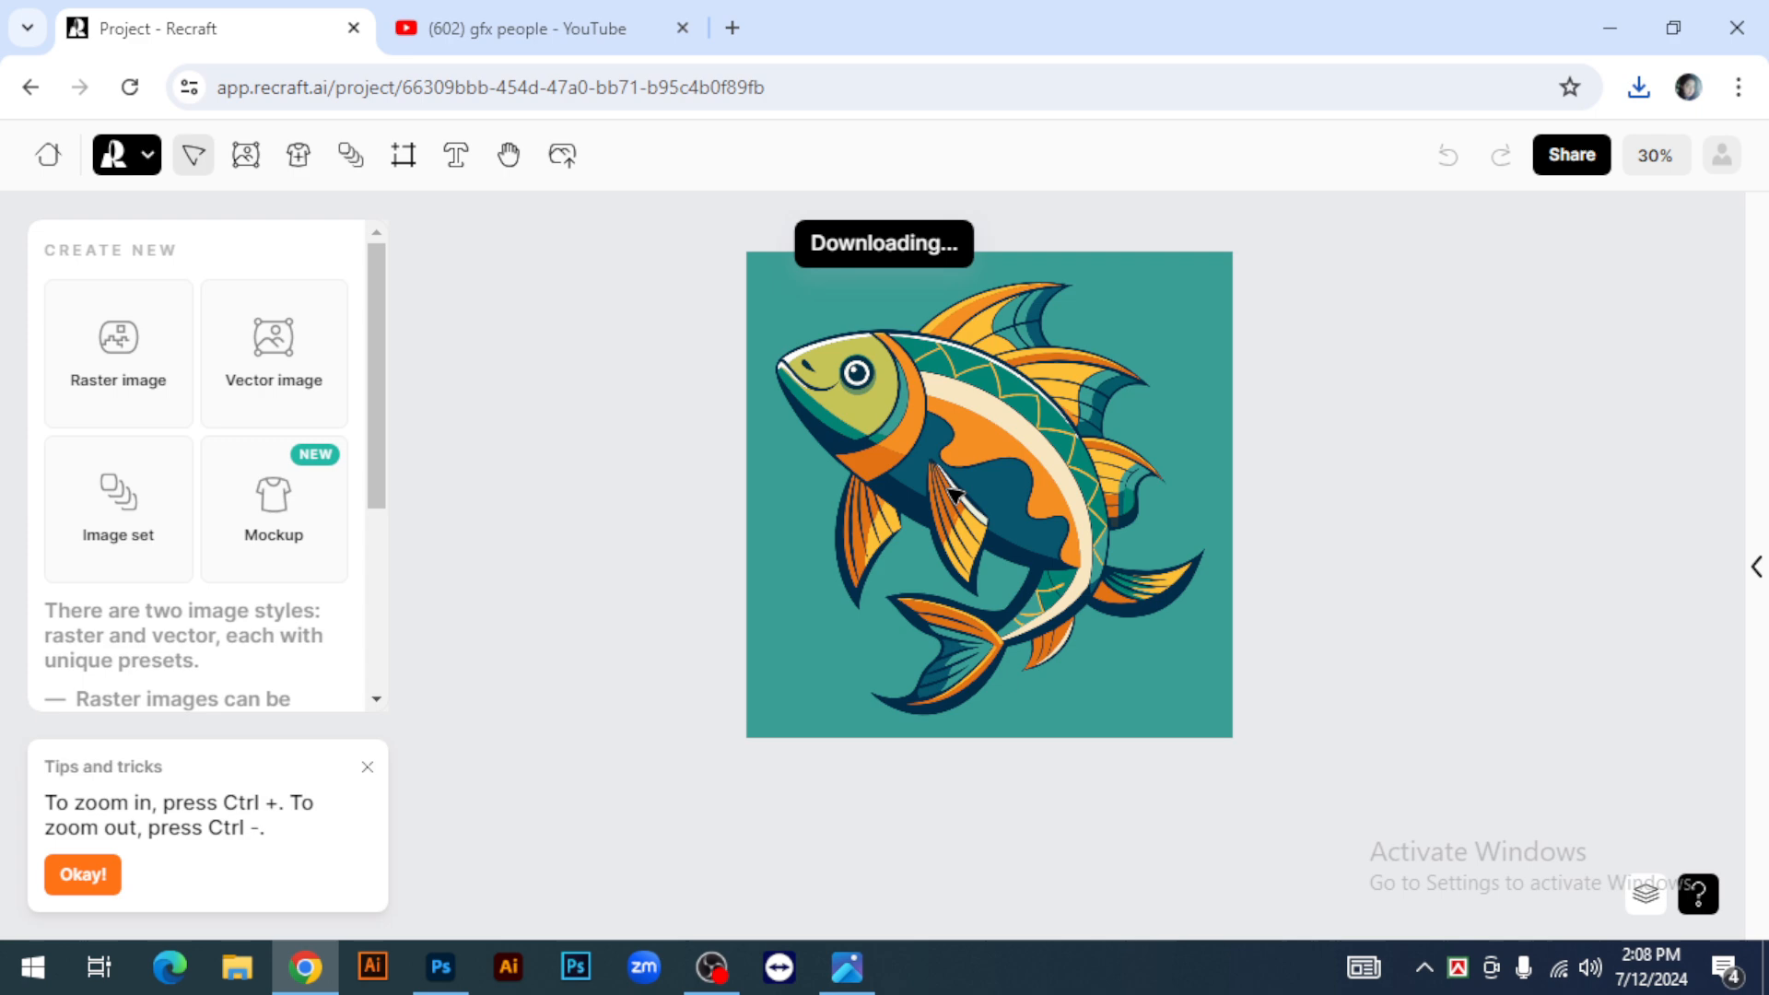
pyautogui.click(995, 521)
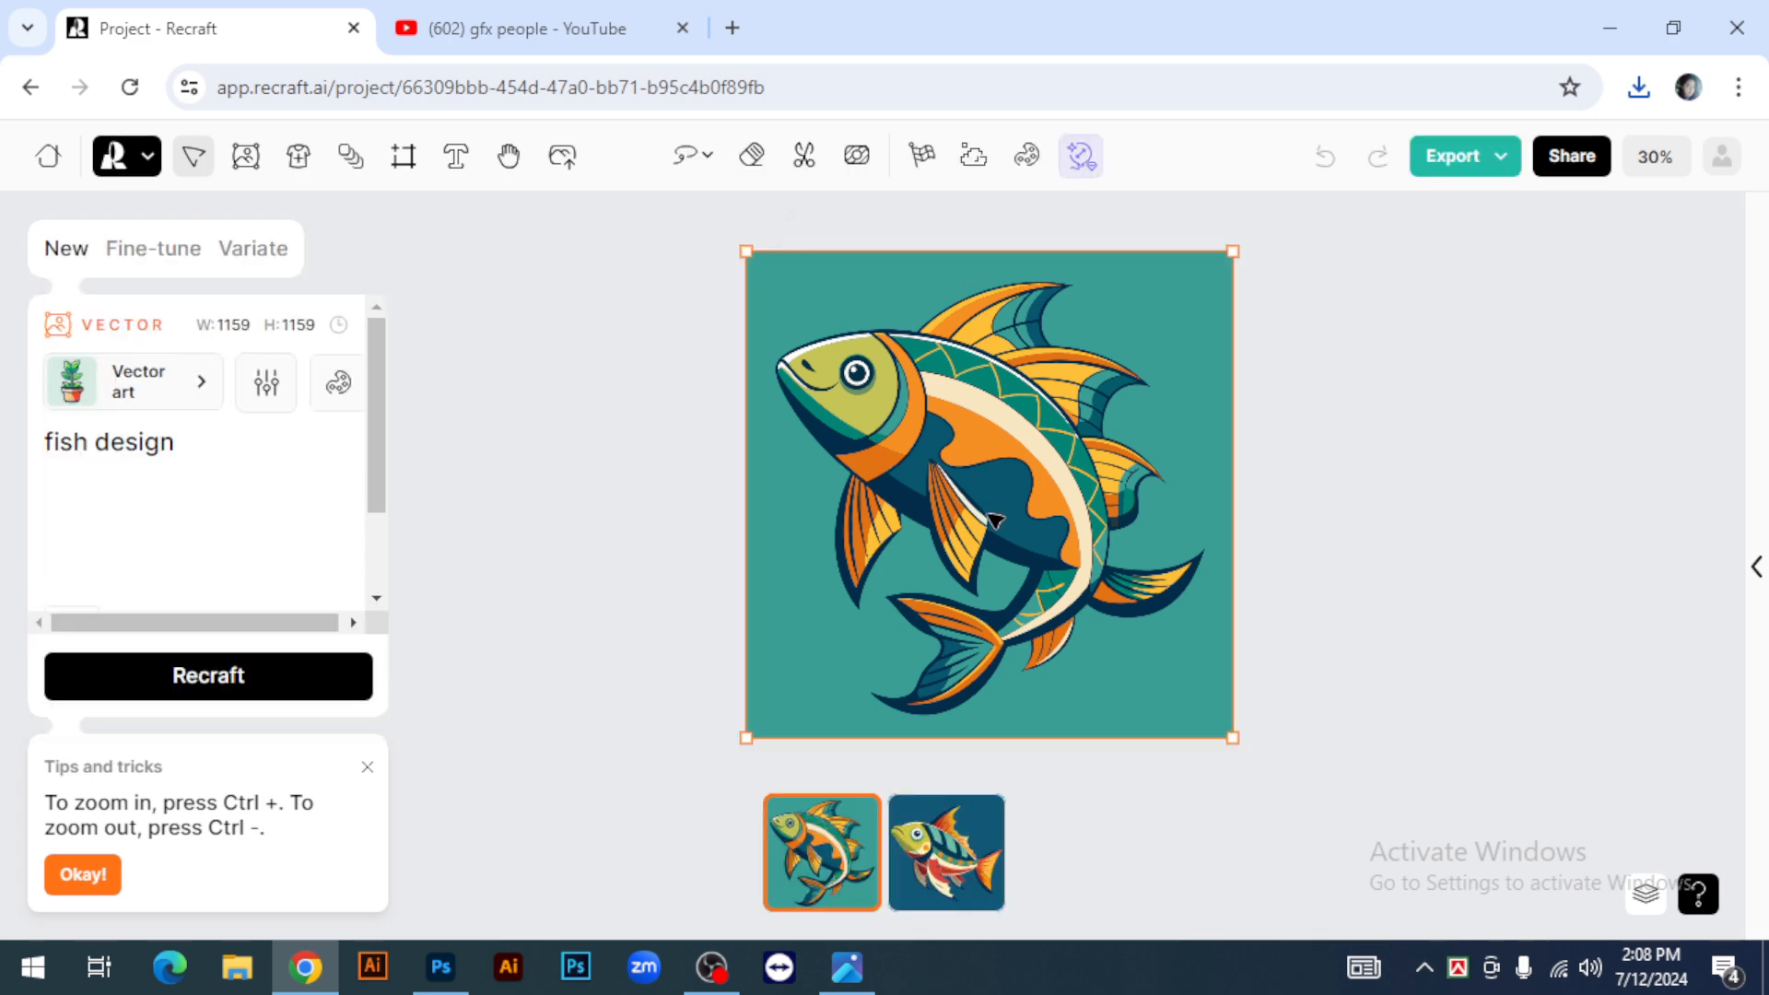
pyautogui.click(969, 843)
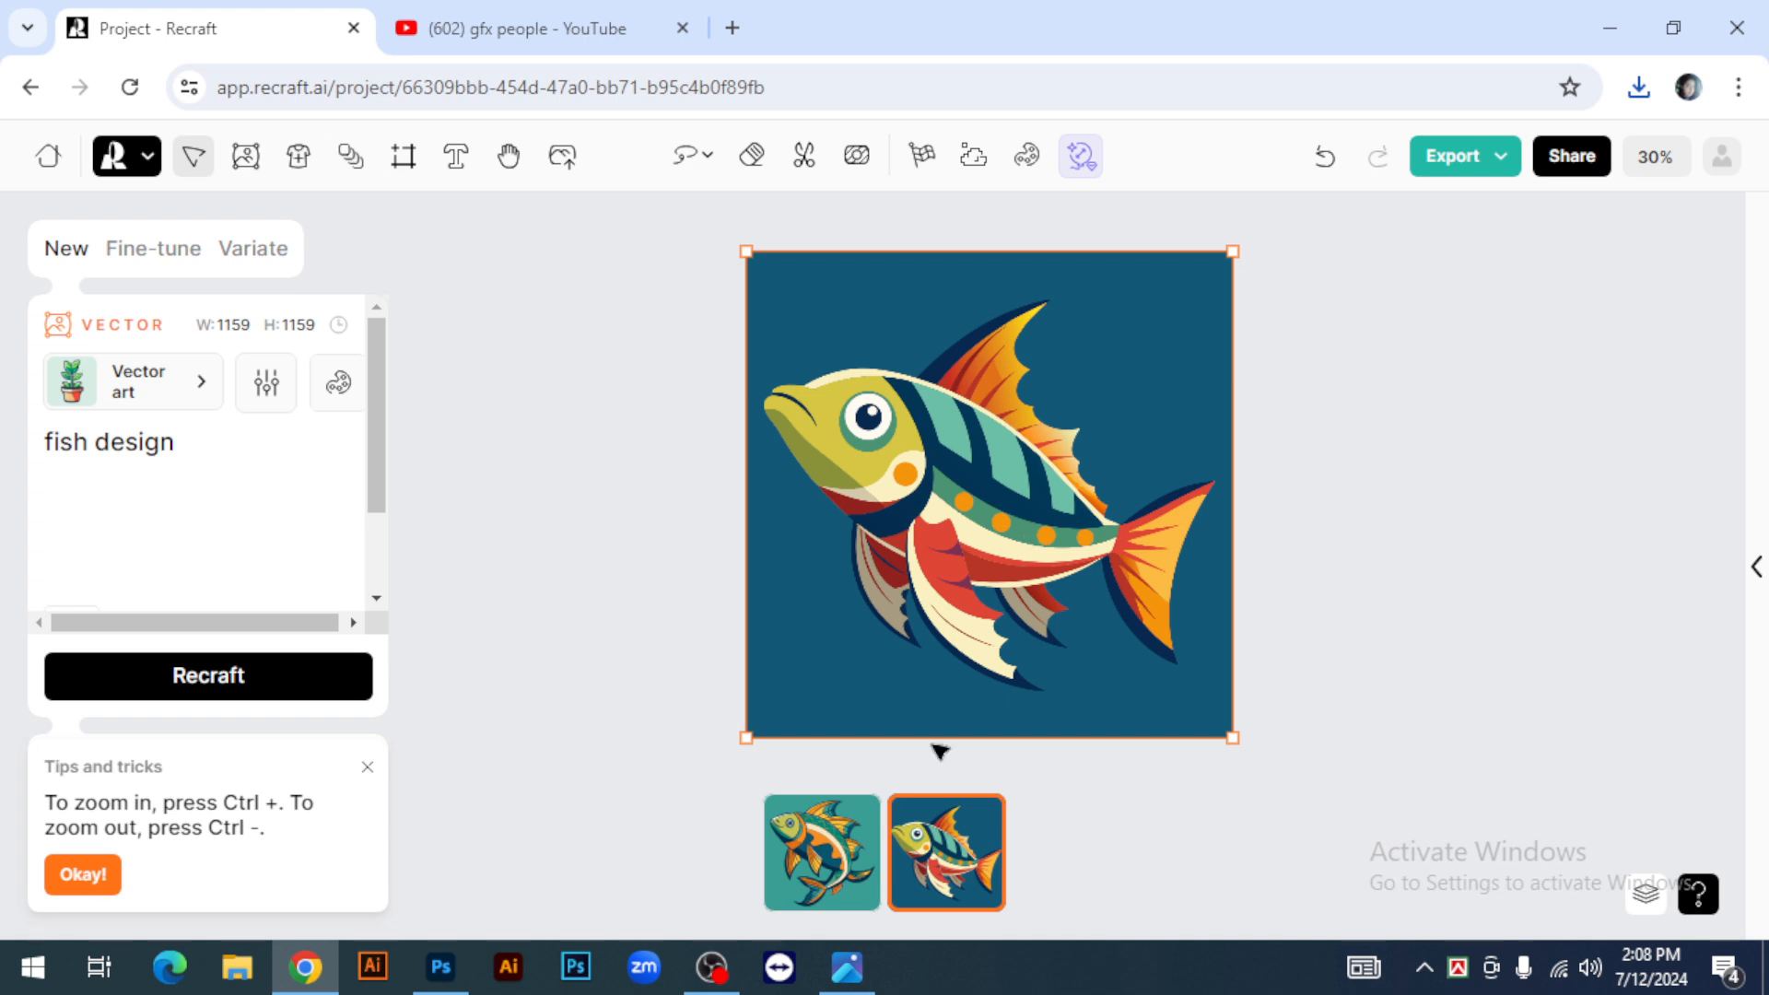
pyautogui.click(798, 878)
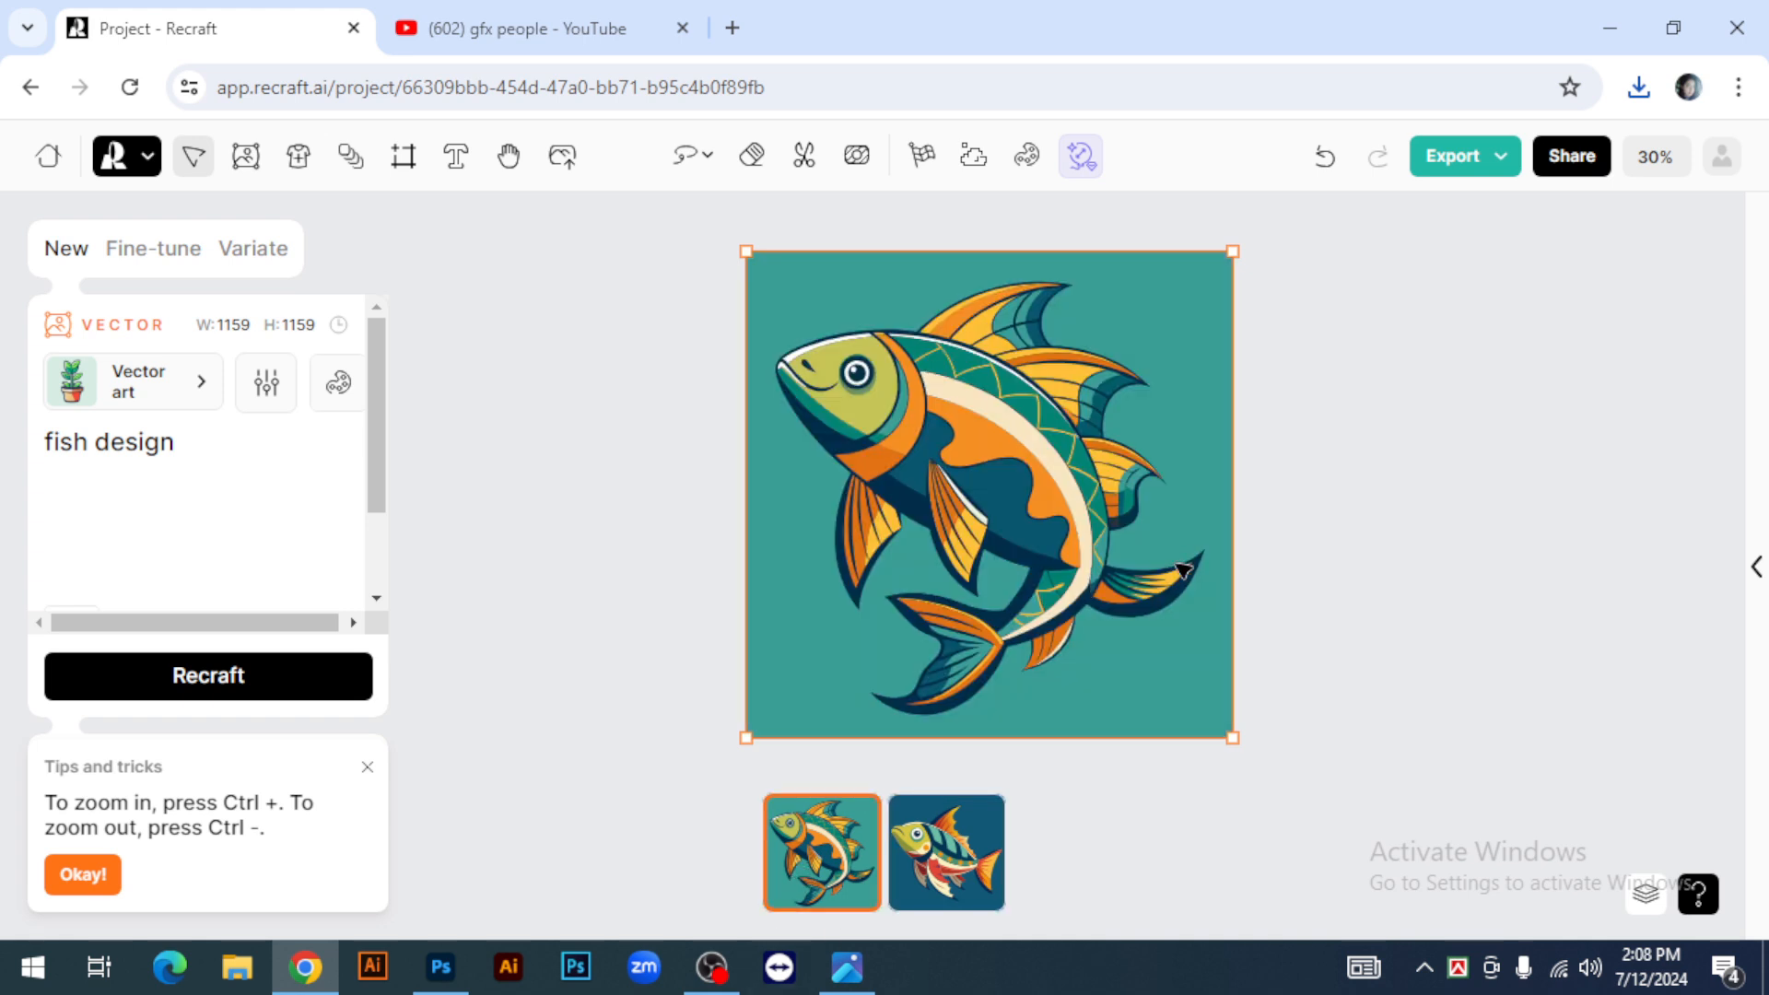
pyautogui.click(949, 866)
# Switch to Photoshop and open the Mockup 2 file from the Mockup > My Mockup > T-shirt mockup folder on Local Disk (D:)
pyautogui.click(440, 967)
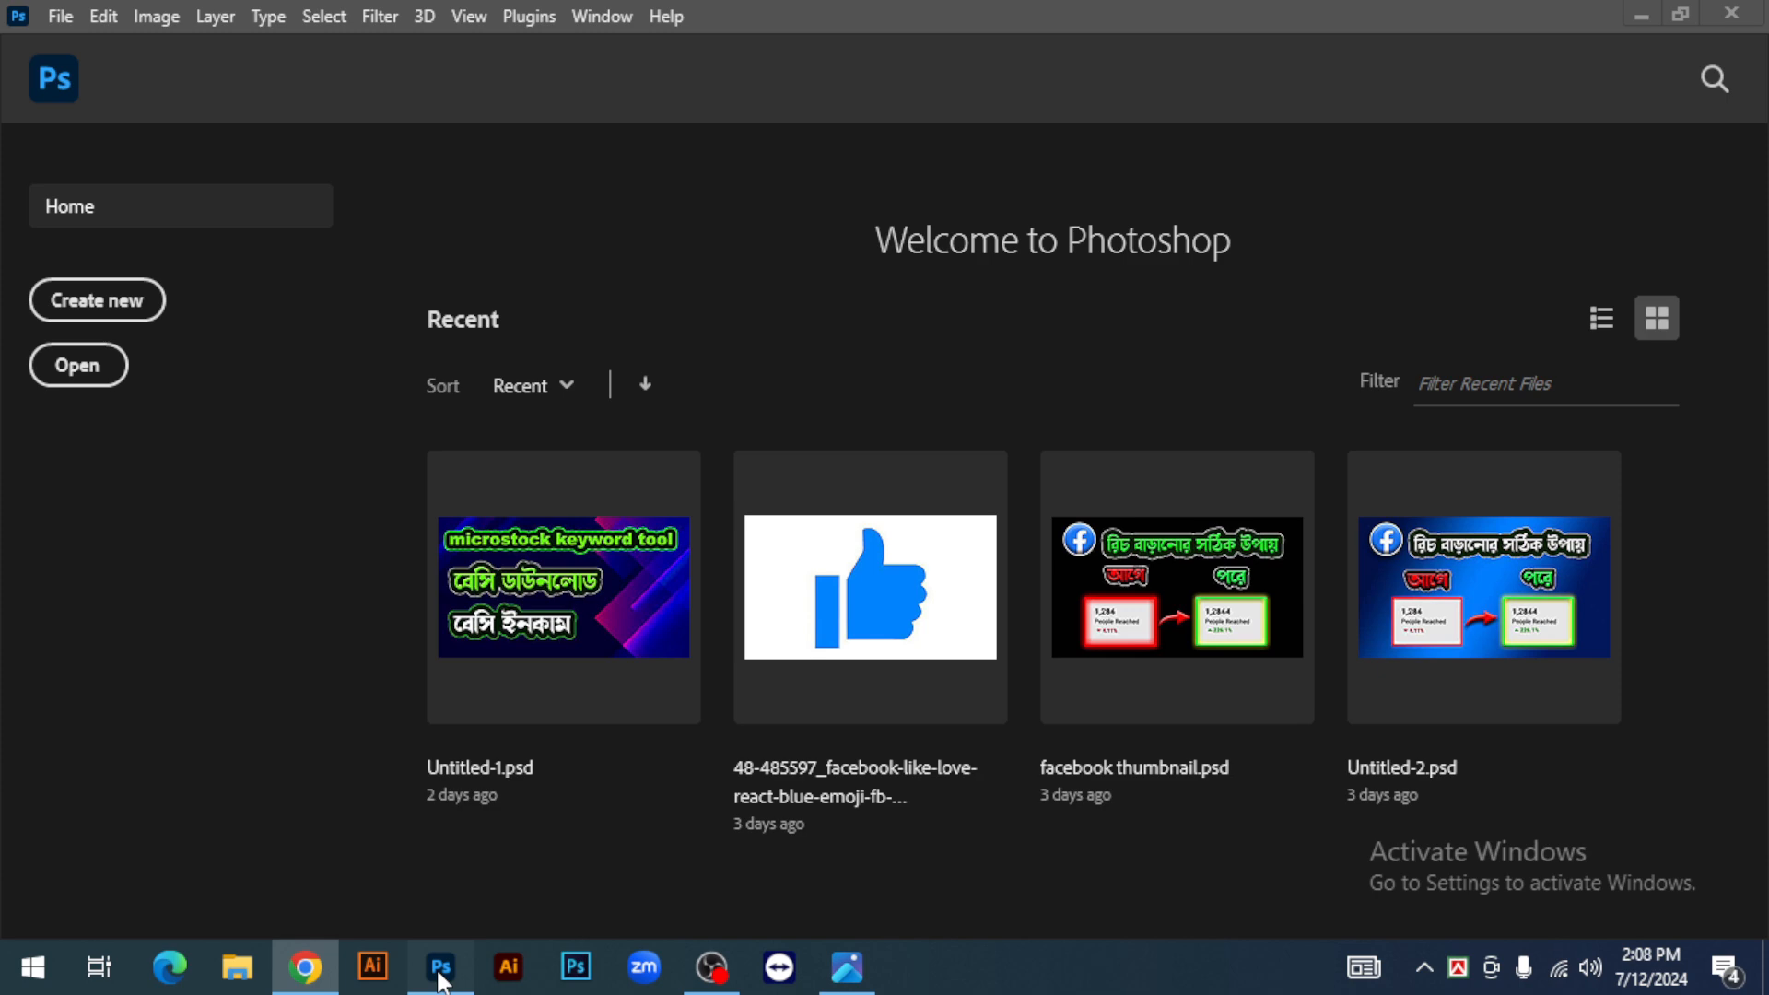
pyautogui.click(61, 16)
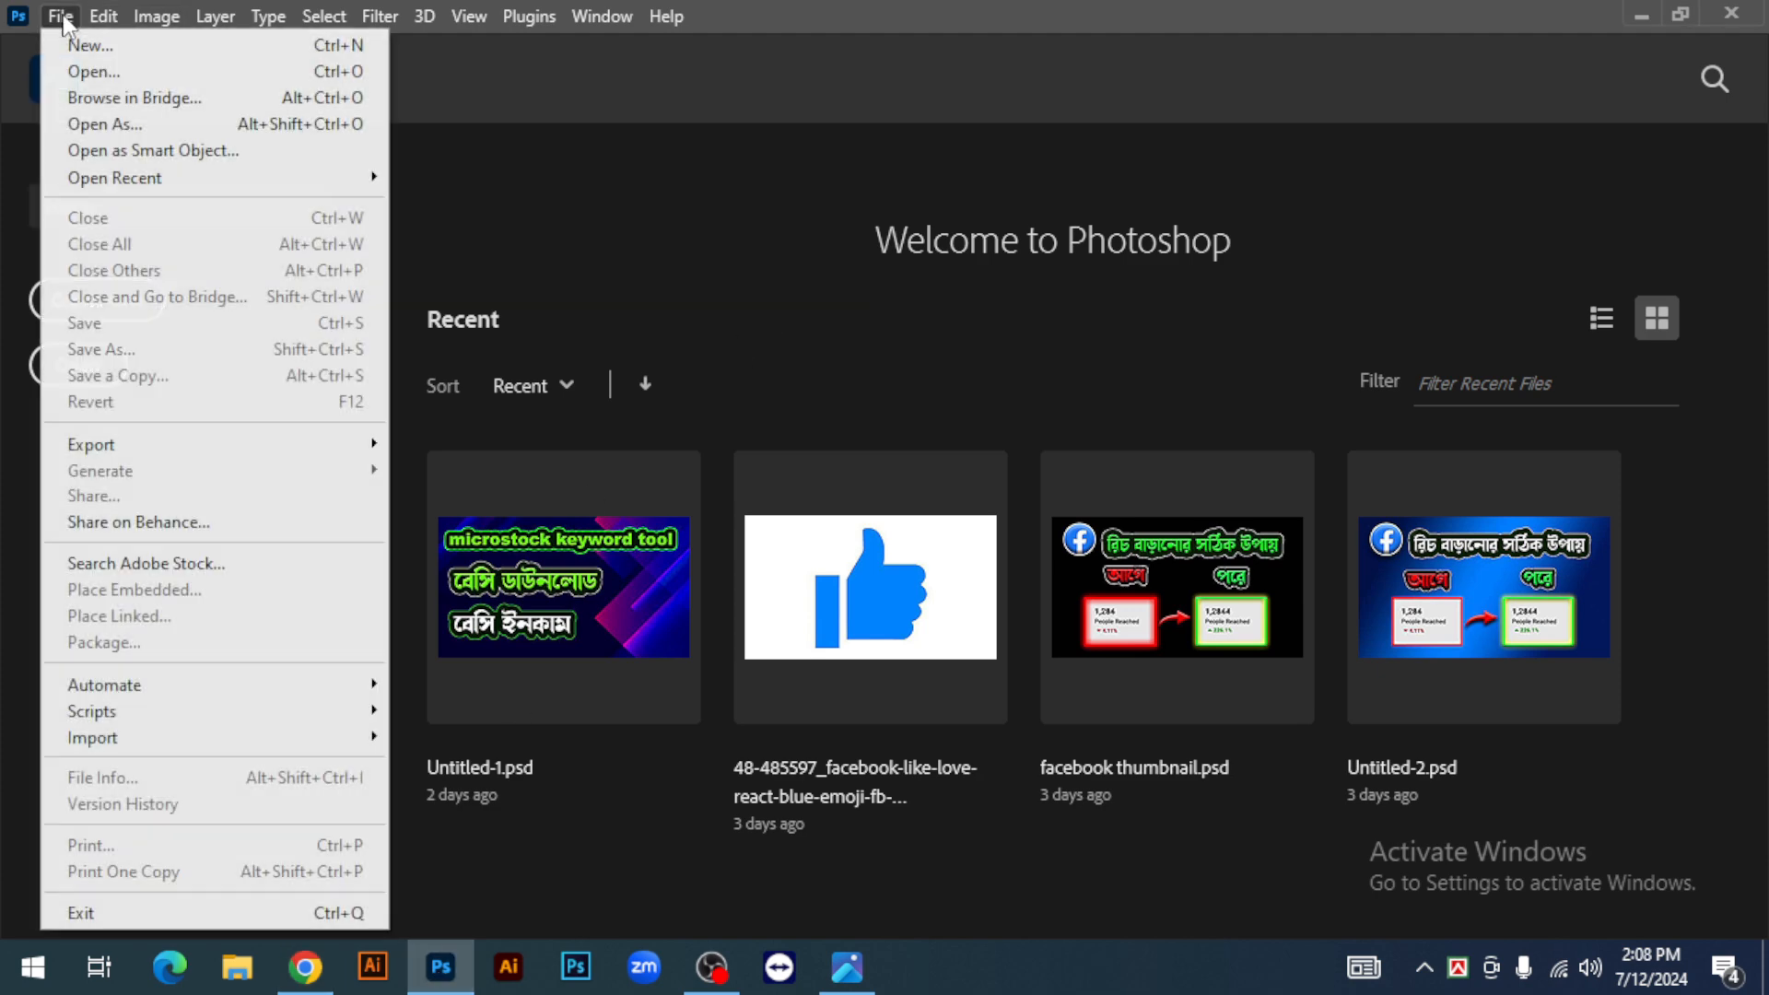
pyautogui.click(92, 71)
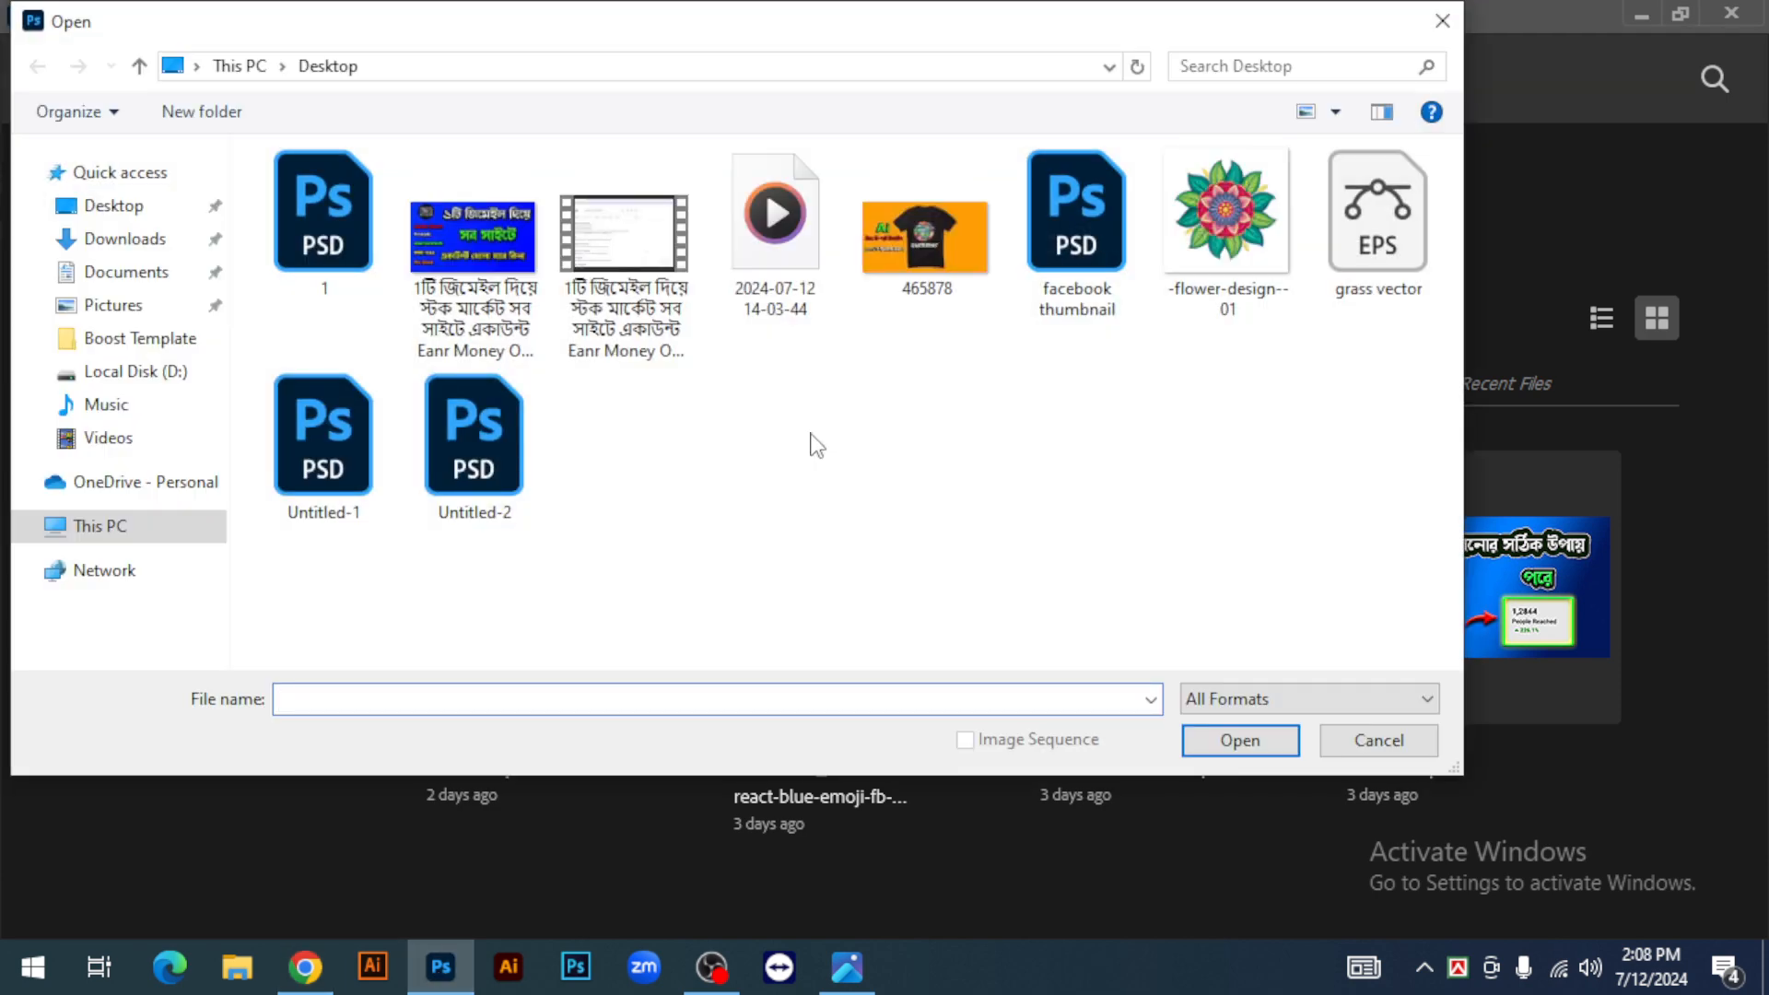
pyautogui.click(142, 372)
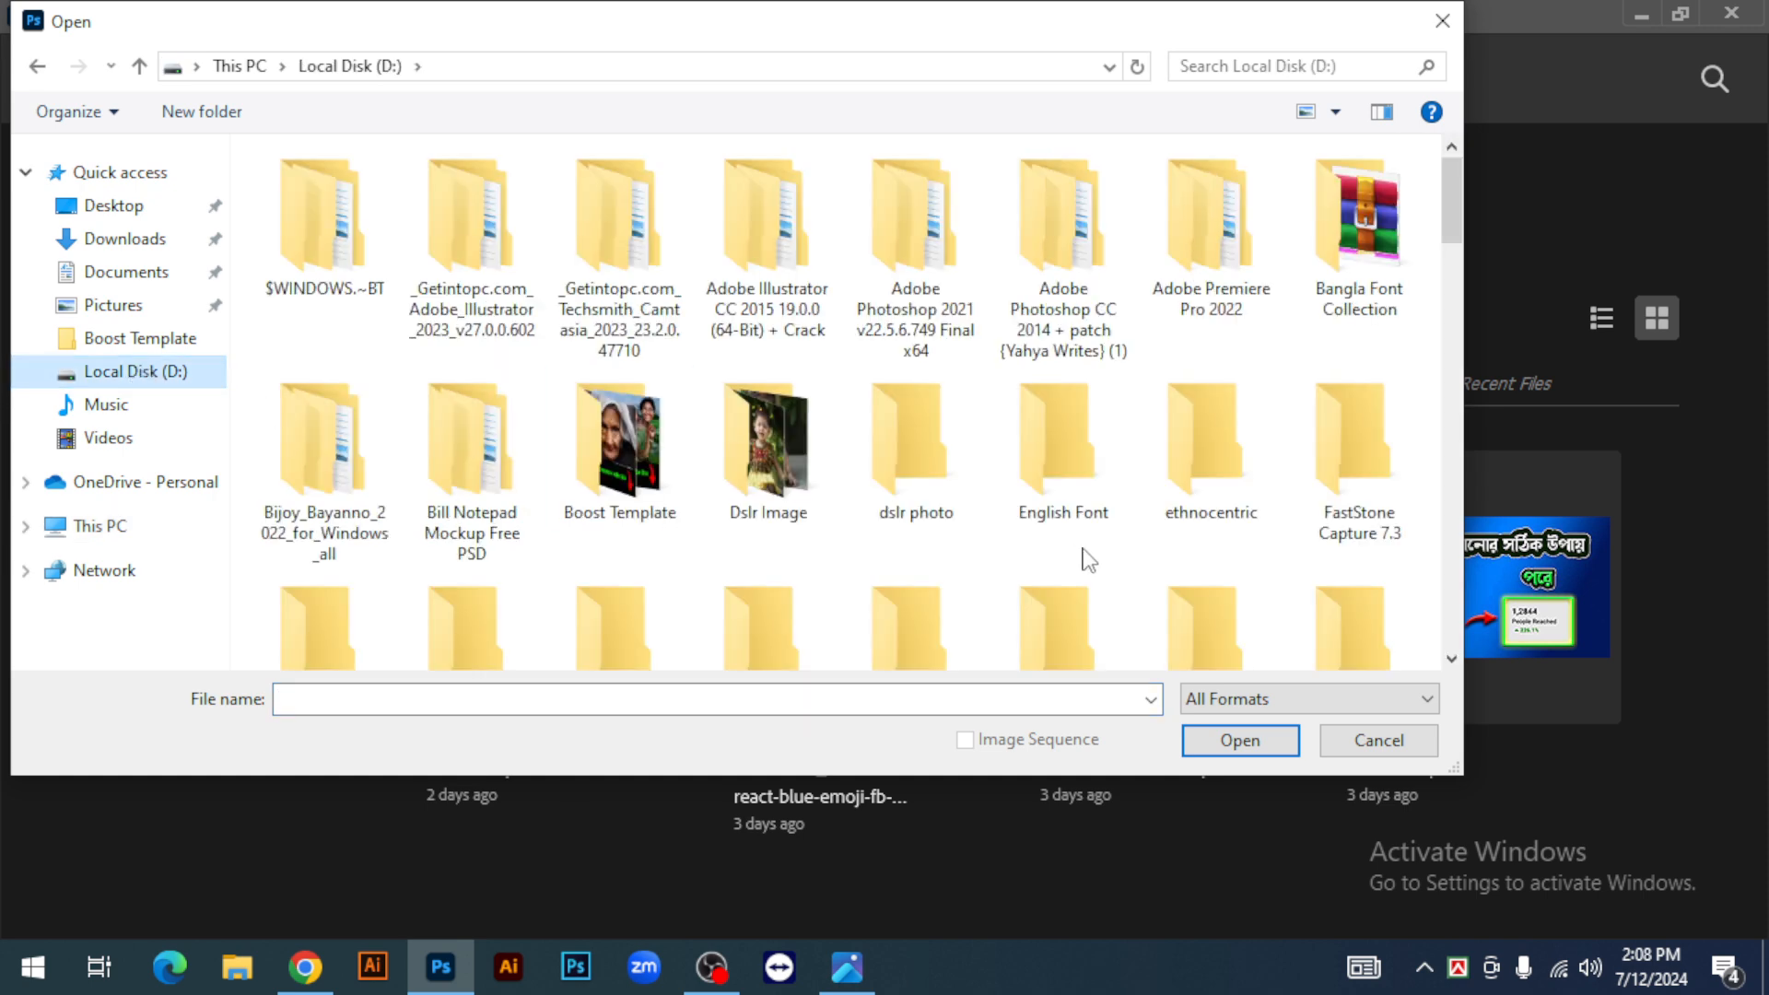
pyautogui.scroll(-1, 968, 581)
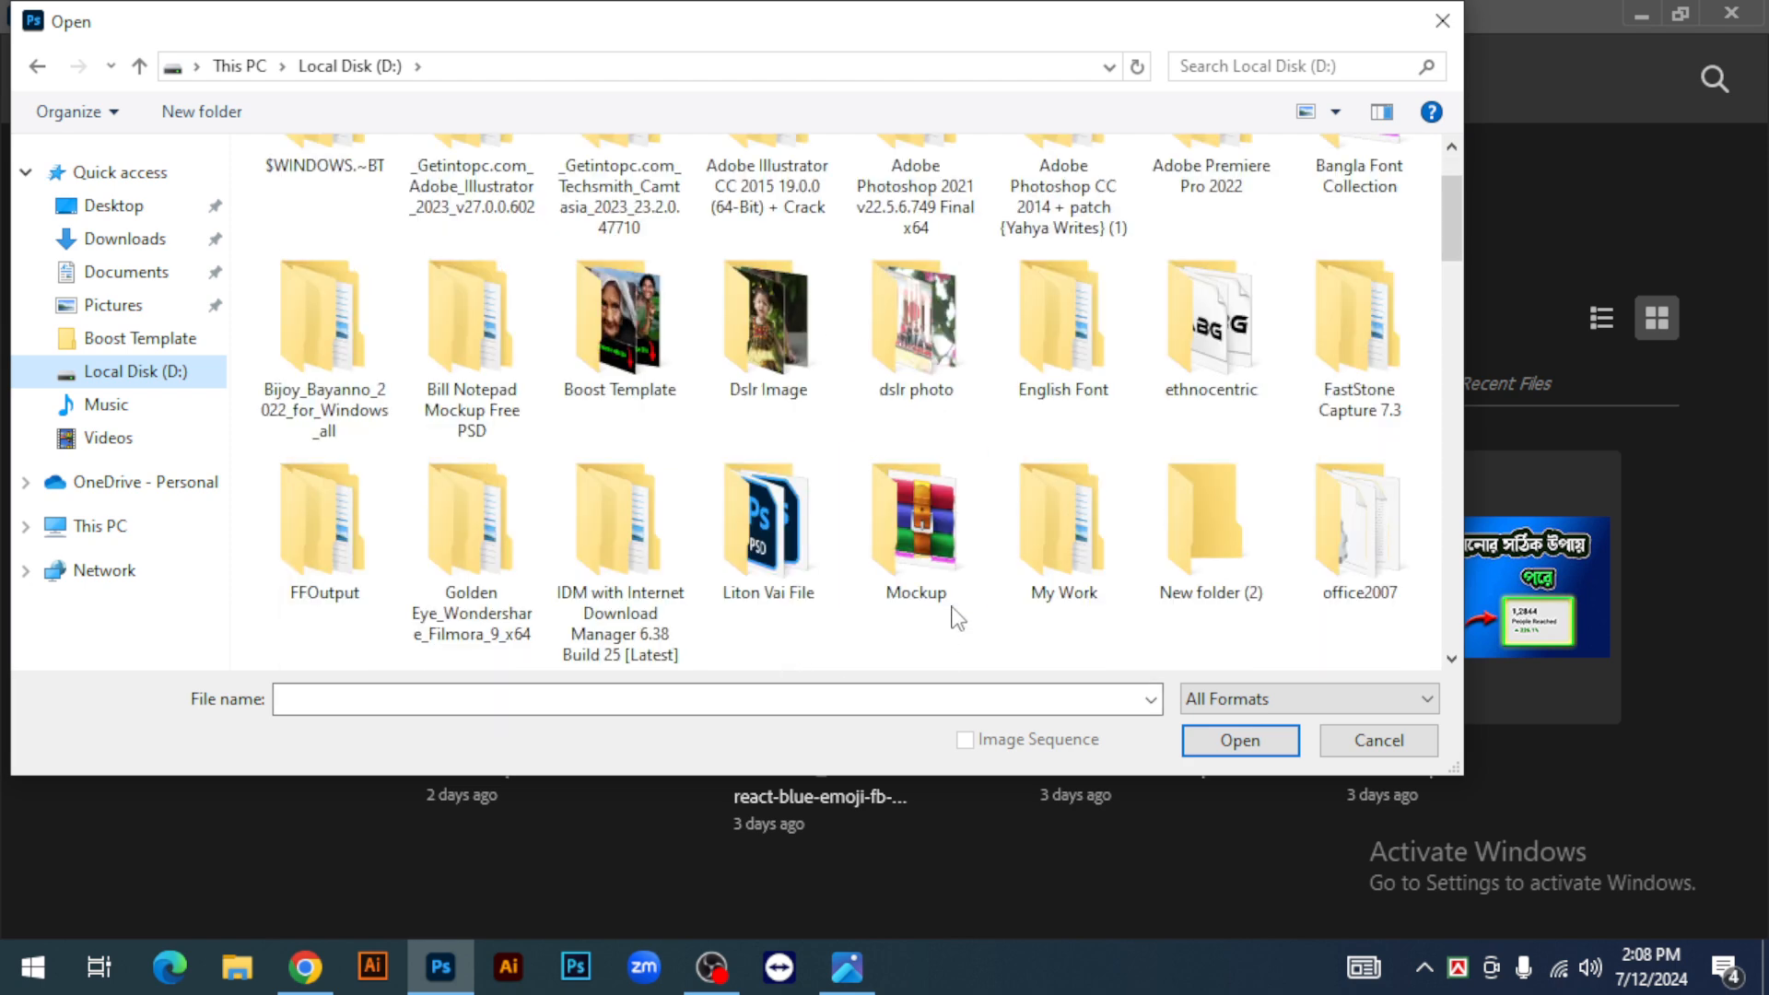
pyautogui.doubleClick(922, 553)
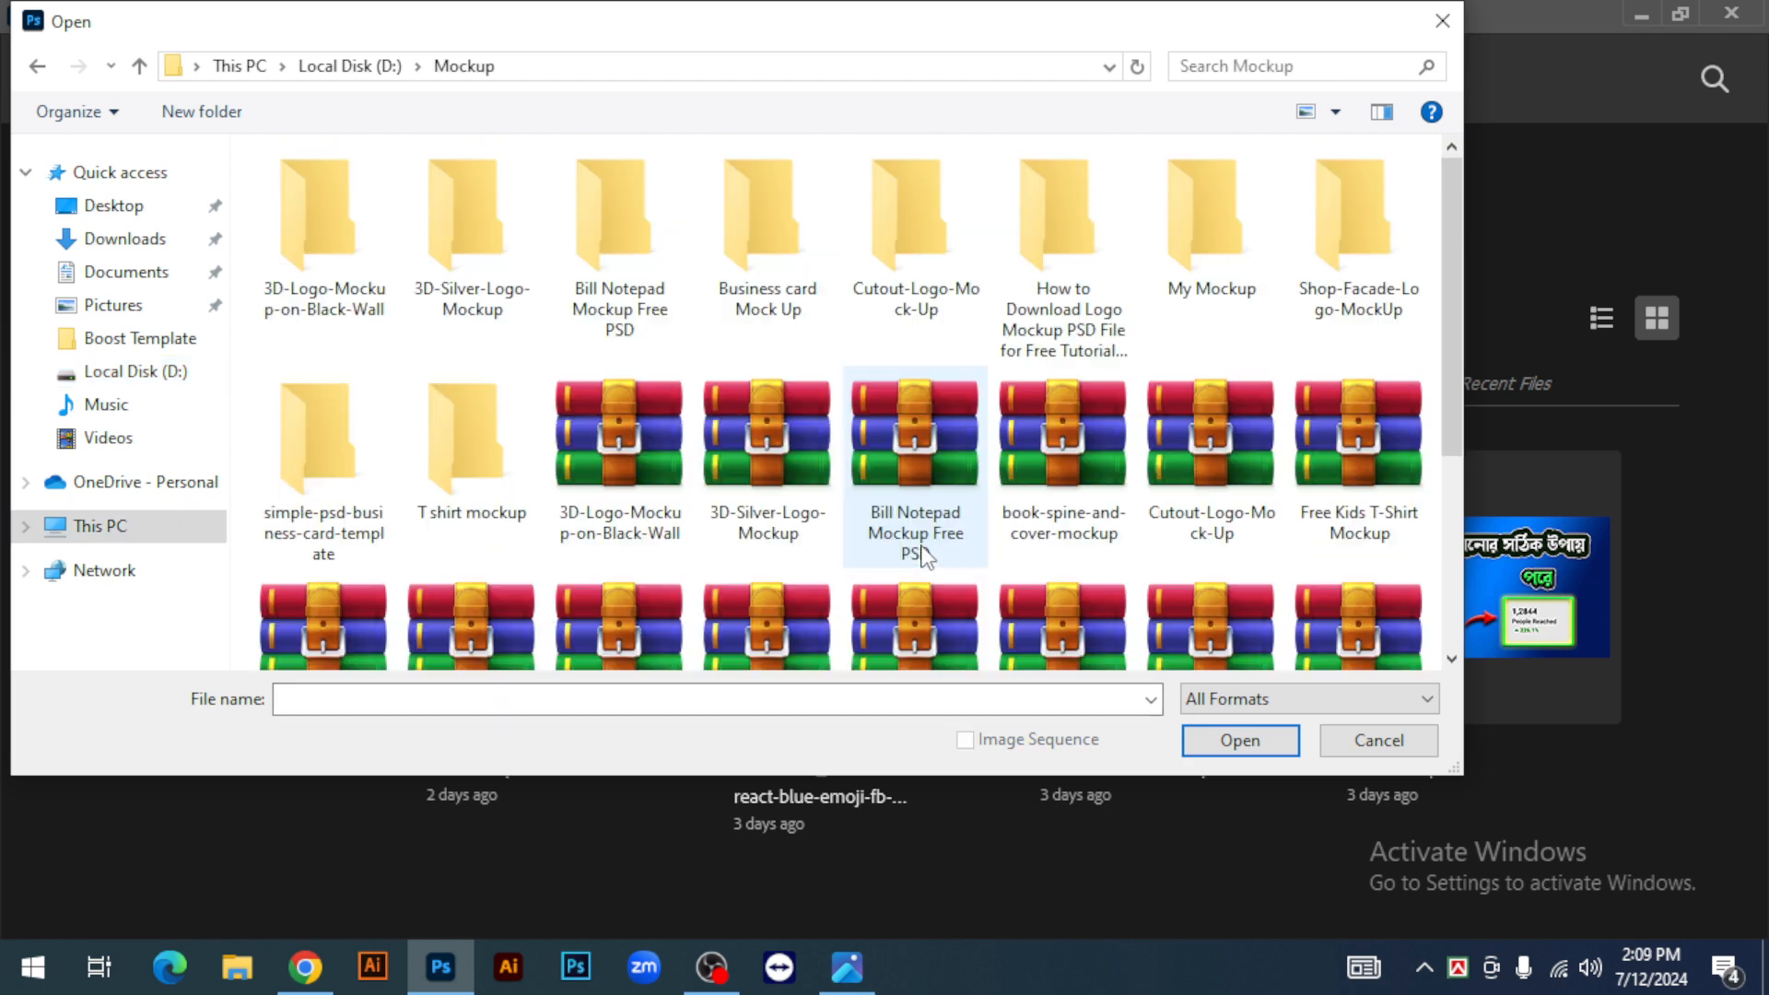
pyautogui.doubleClick(1193, 248)
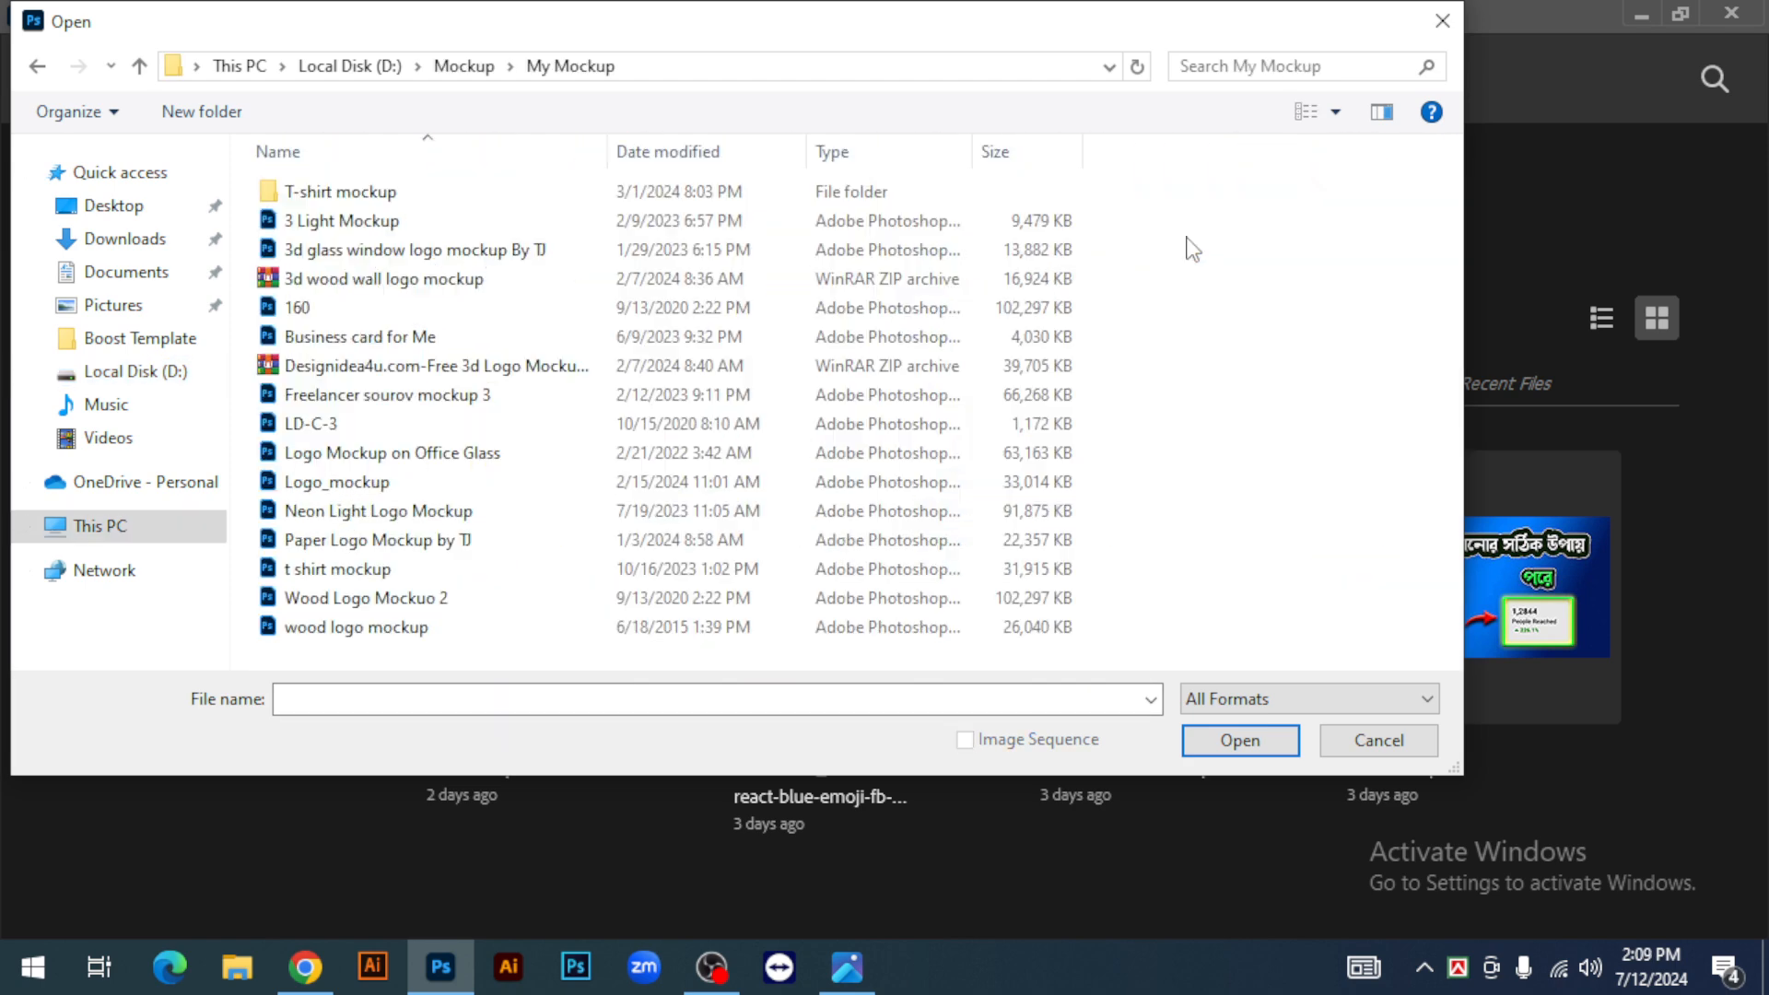
pyautogui.doubleClick(334, 193)
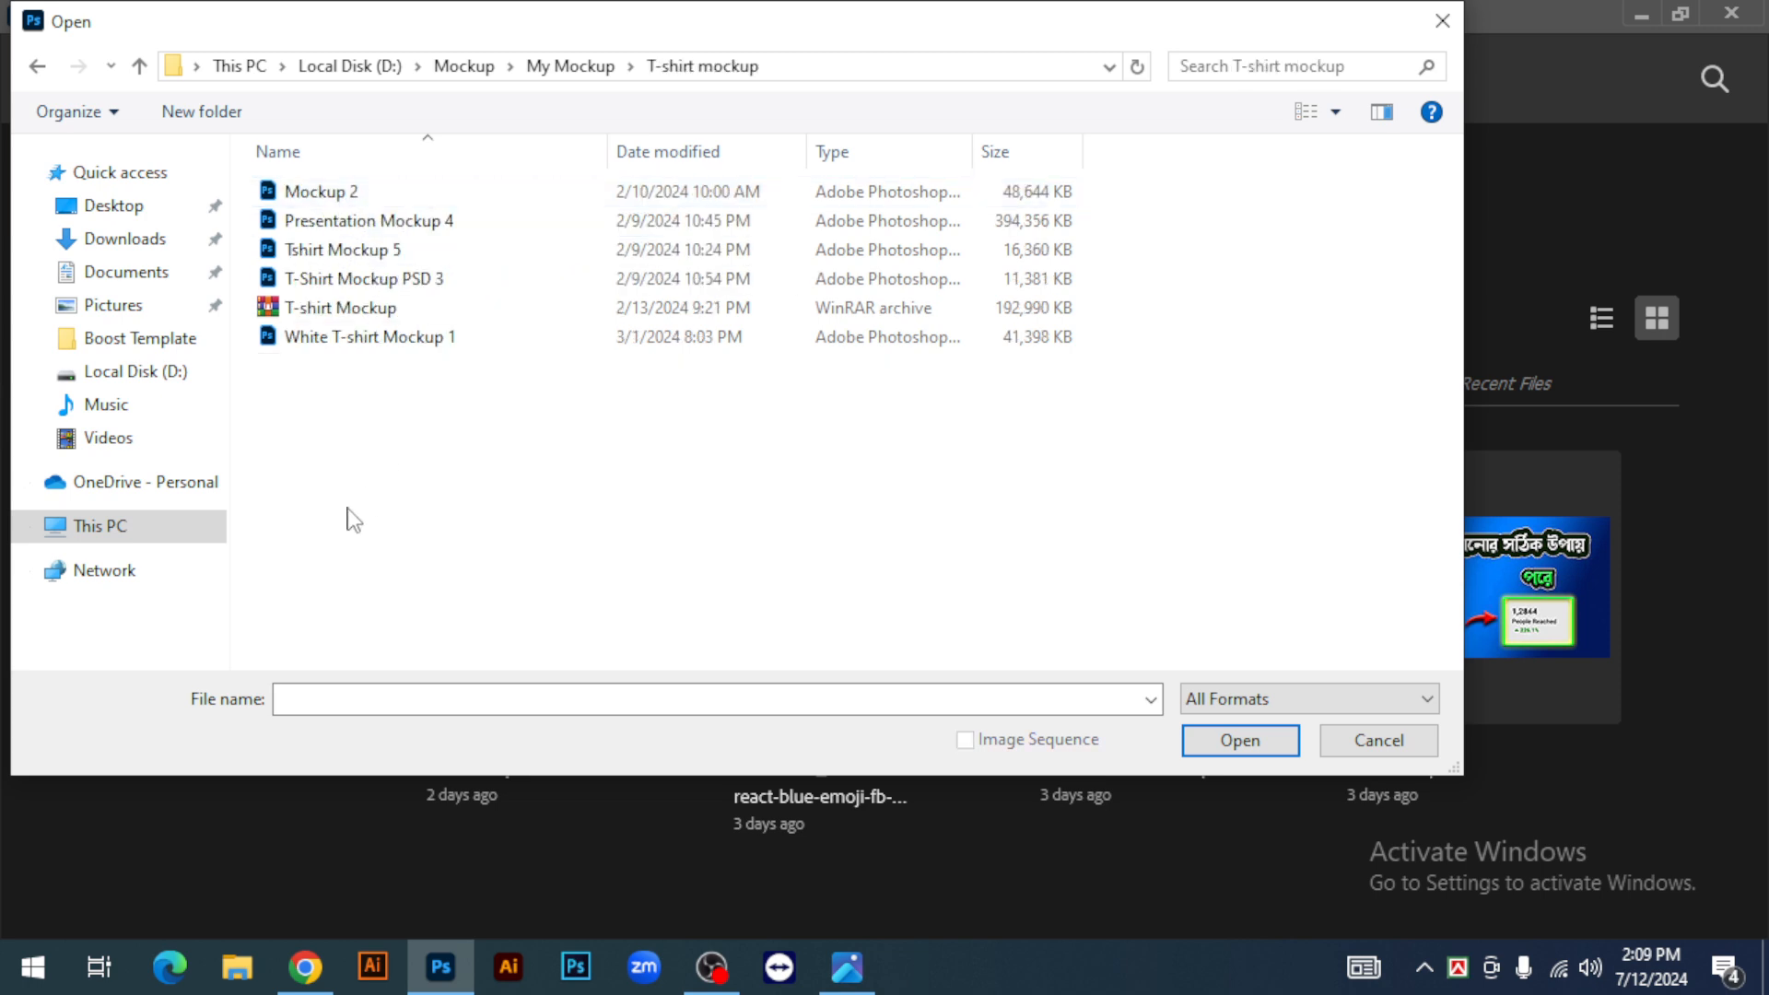
pyautogui.click(323, 197)
pyautogui.click(1231, 745)
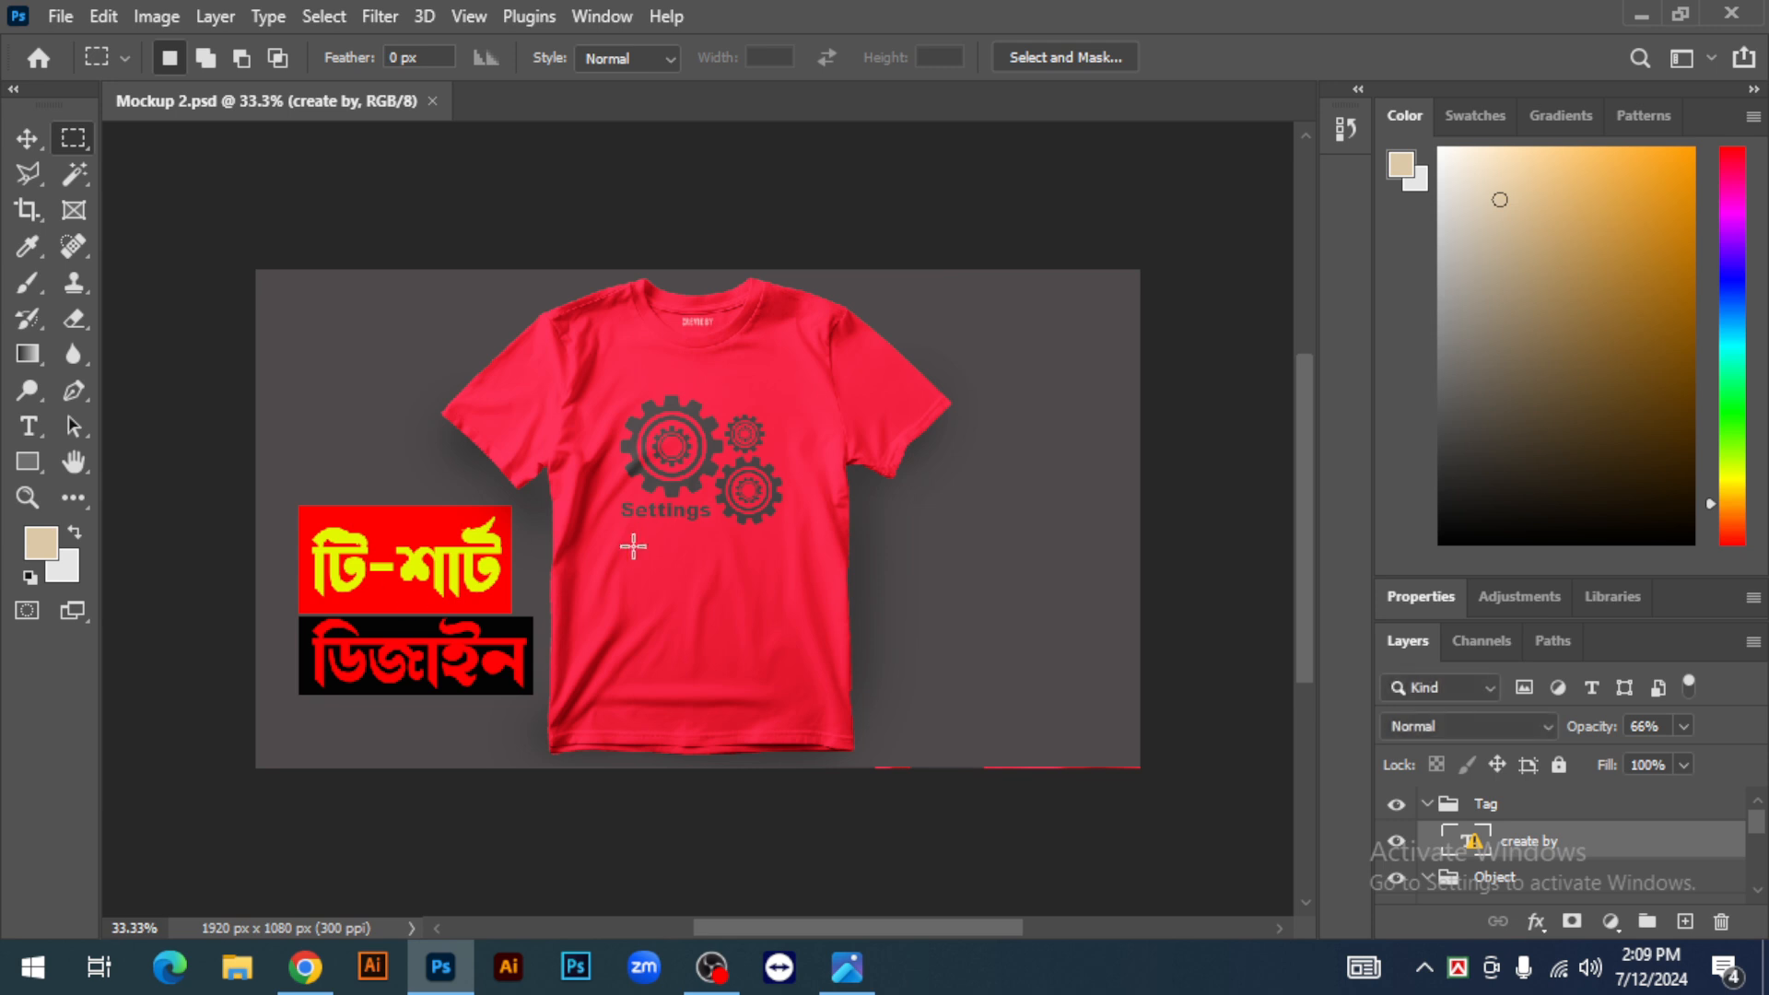
# Examine the red T-shirt mockup at 50% zoom and enlarge the layer list to show all its layers and groups
pyautogui.keyDown('ctrl'); pyautogui.click(696, 478); pyautogui.keyUp('ctrl')
pyautogui.moveTo(641, 499); pyautogui.dragTo(779, 469)
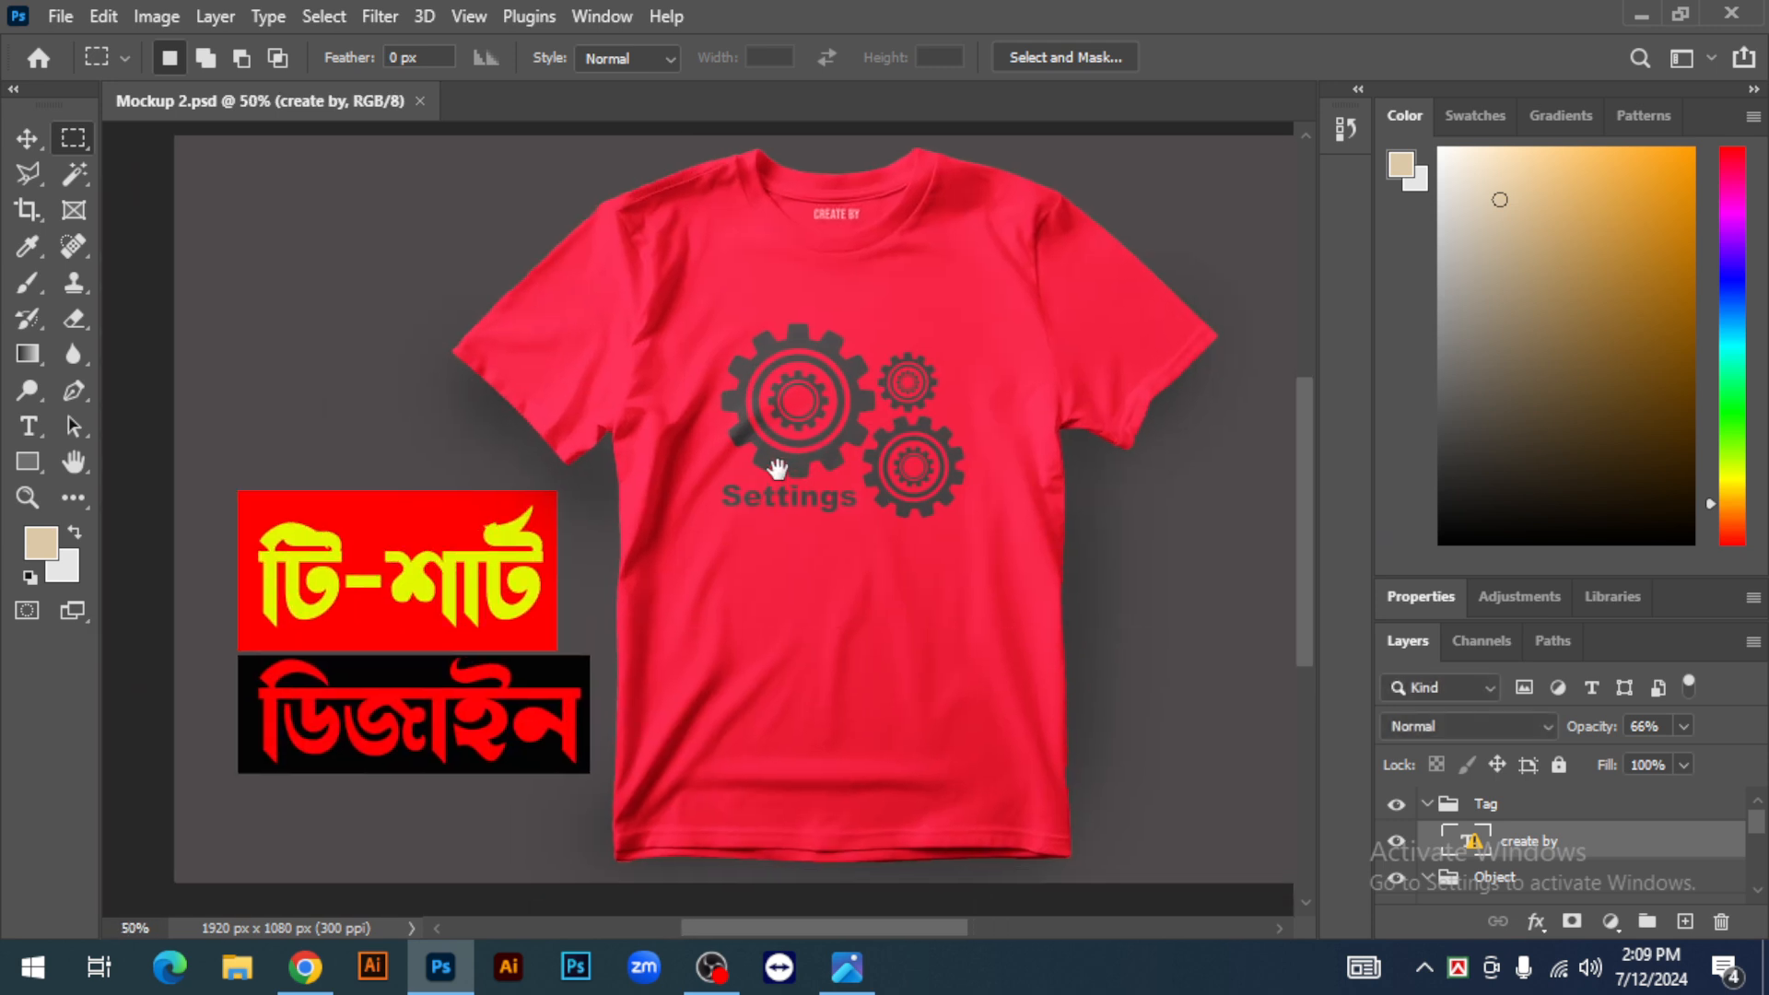
pyautogui.scroll(-1, 843, 442)
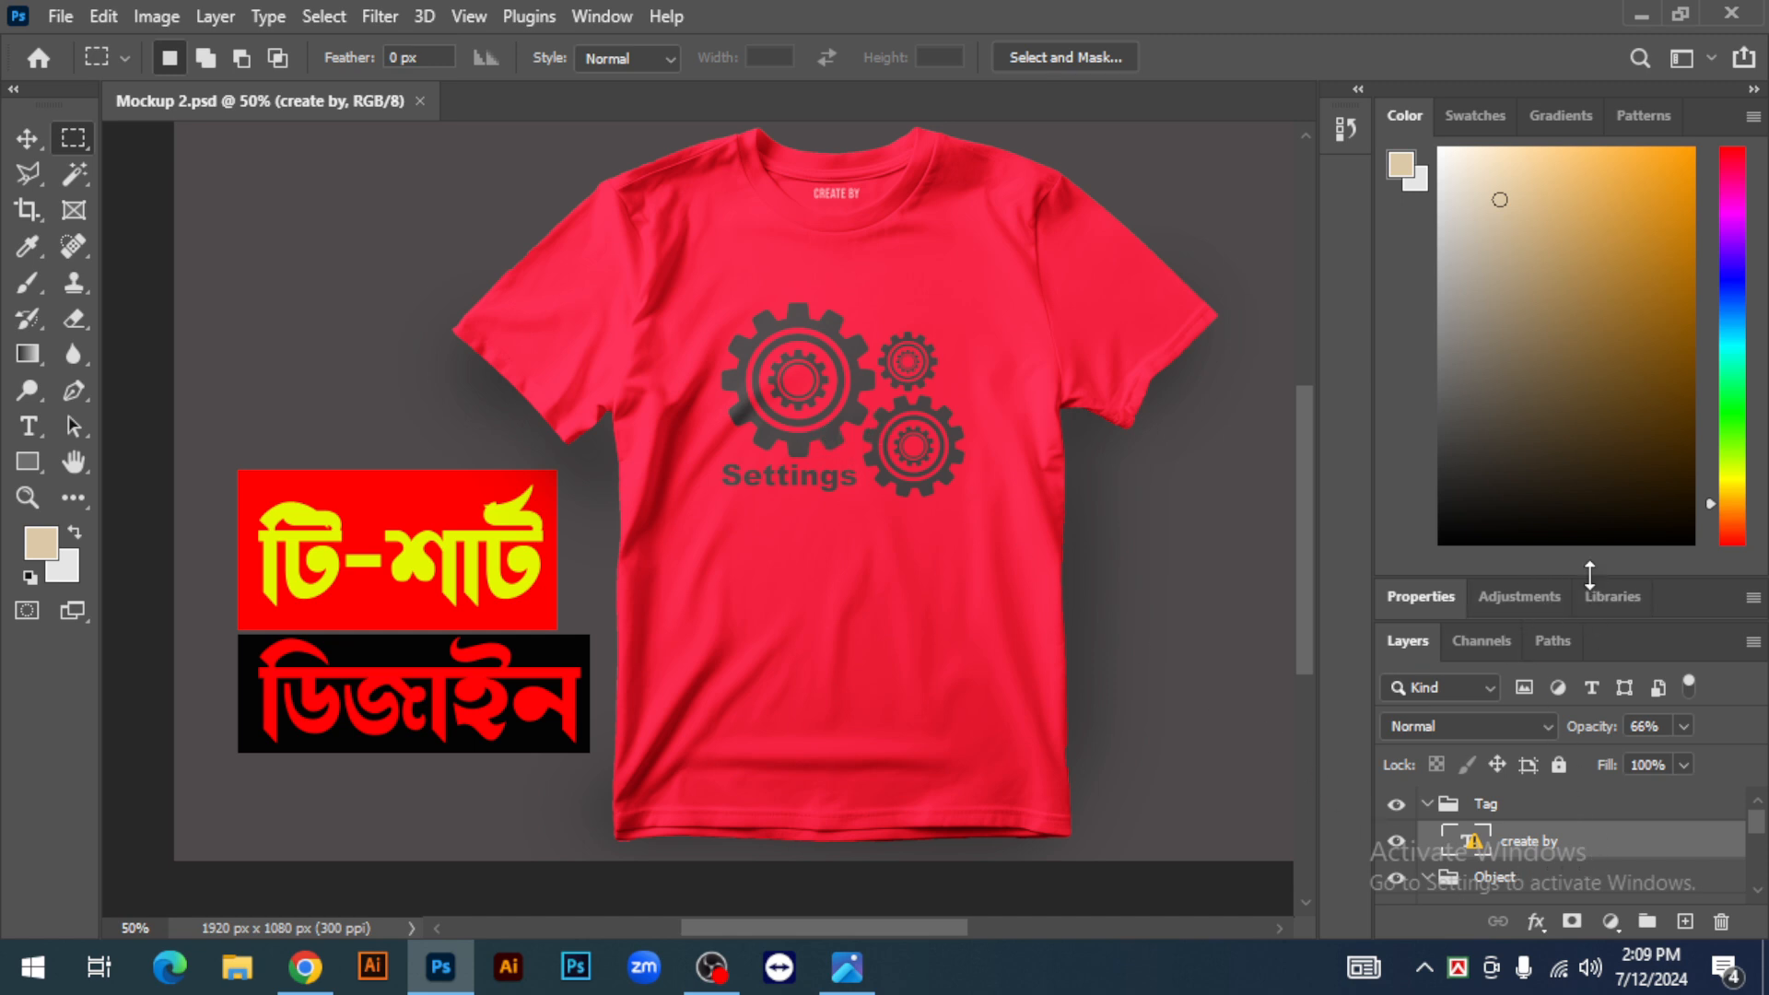
pyautogui.moveTo(1589, 574); pyautogui.dragTo(1595, 108)
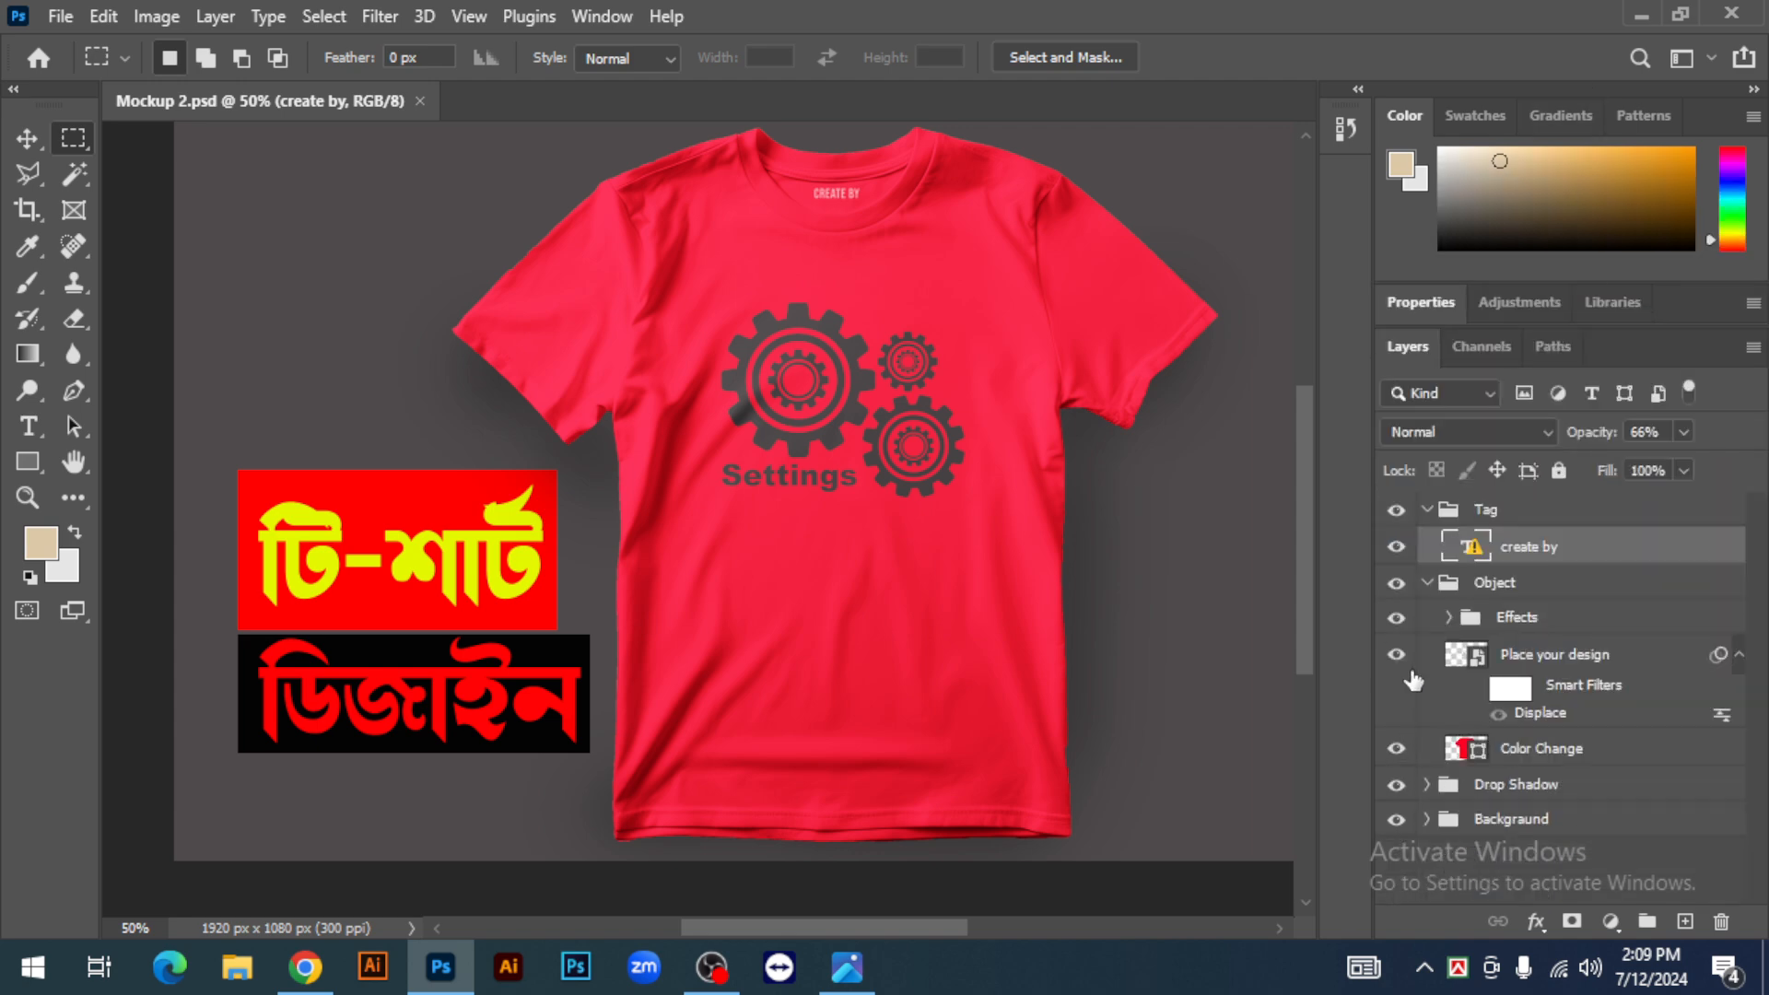
pyautogui.scroll(-2, 1535, 802)
pyautogui.scroll(7, 1566, 680)
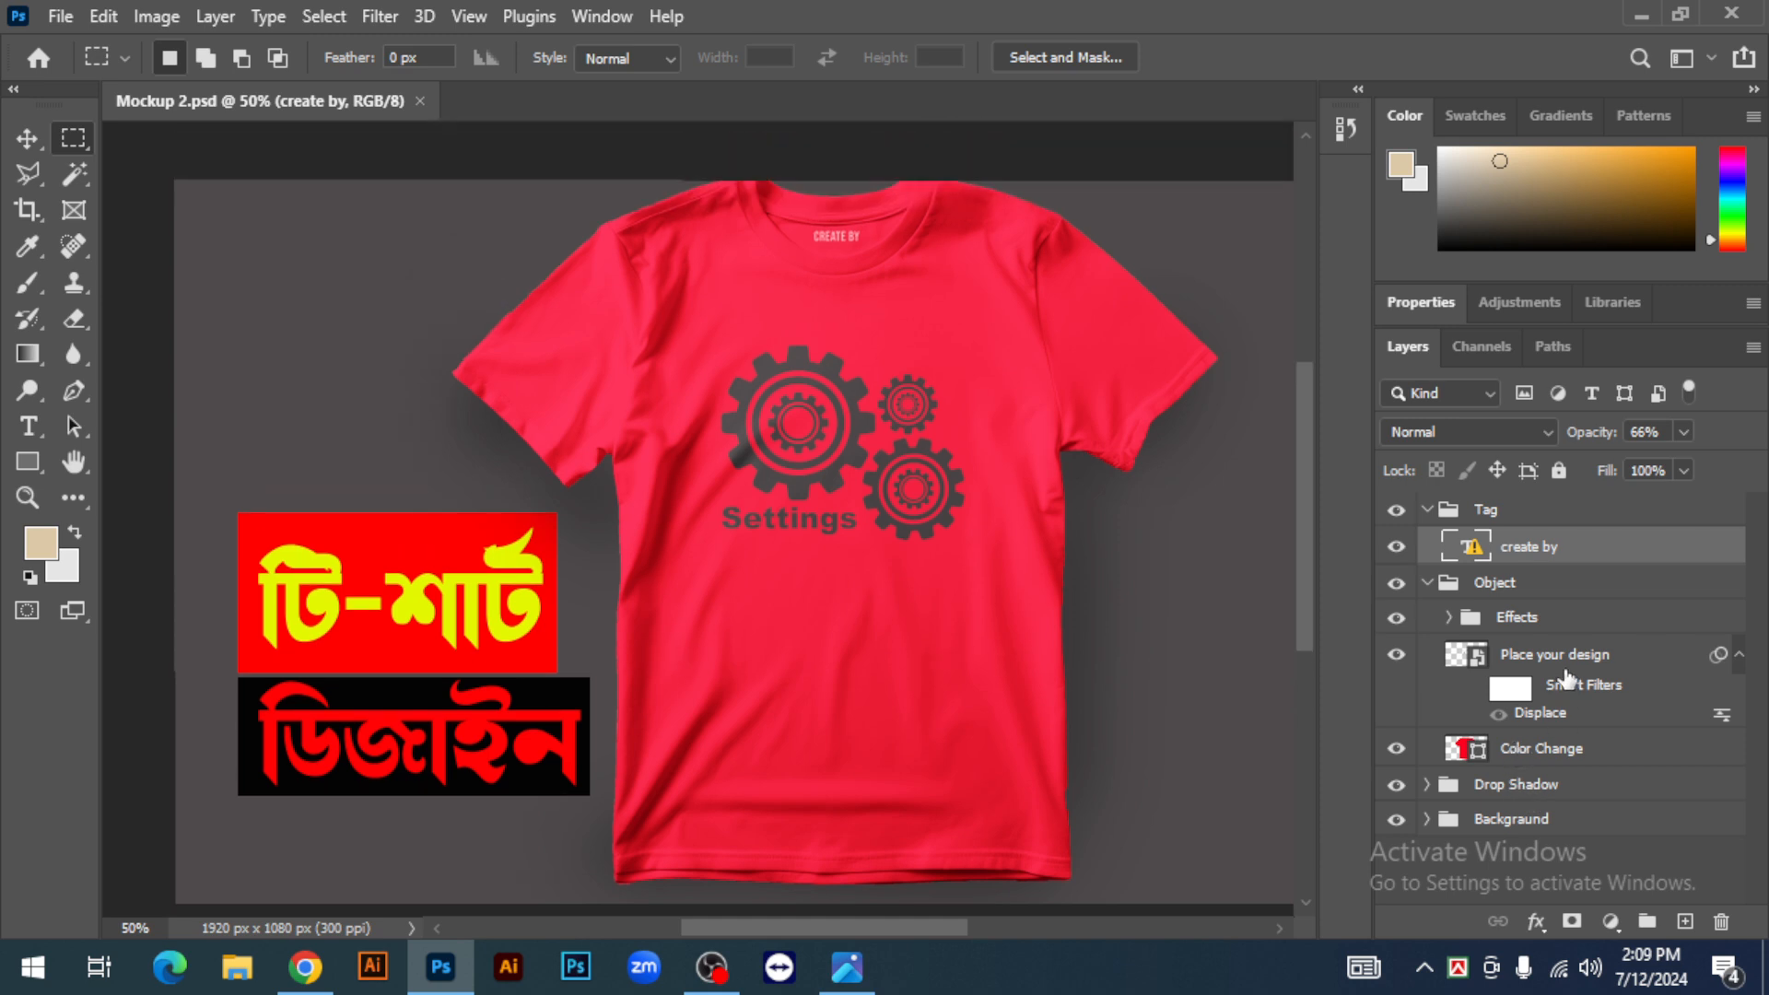
pyautogui.scroll(-2, 1442, 671)
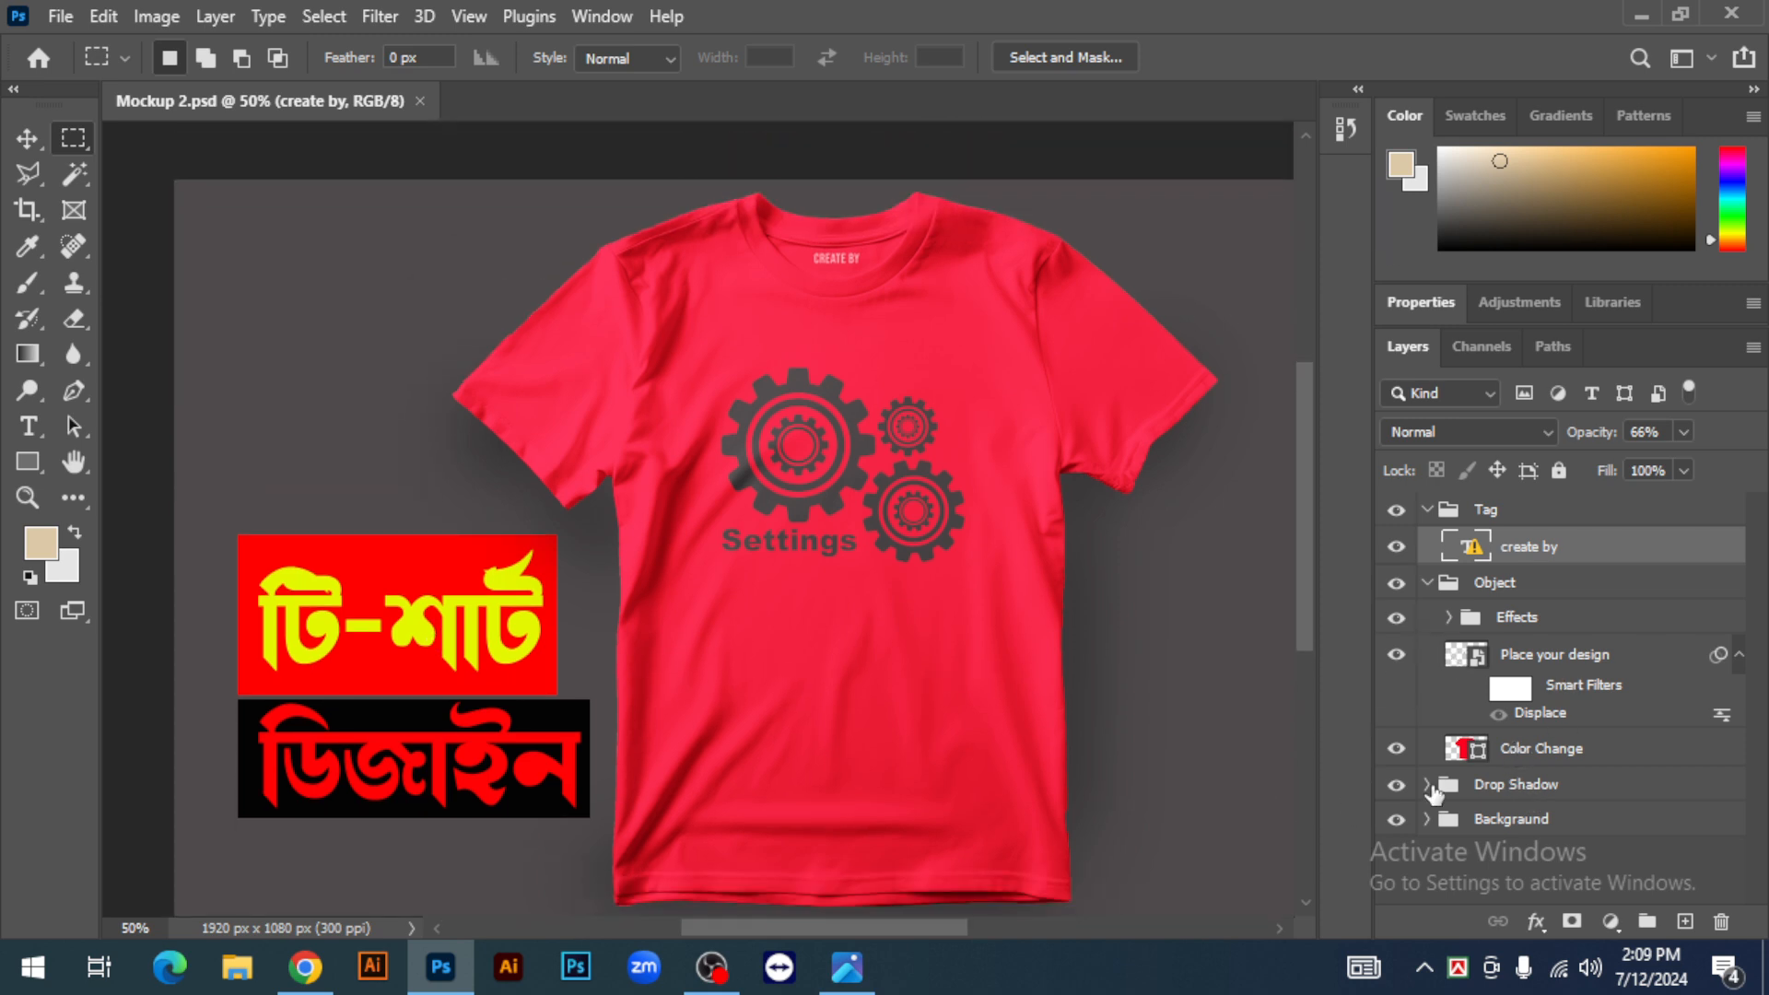
pyautogui.scroll(-1, 1452, 752)
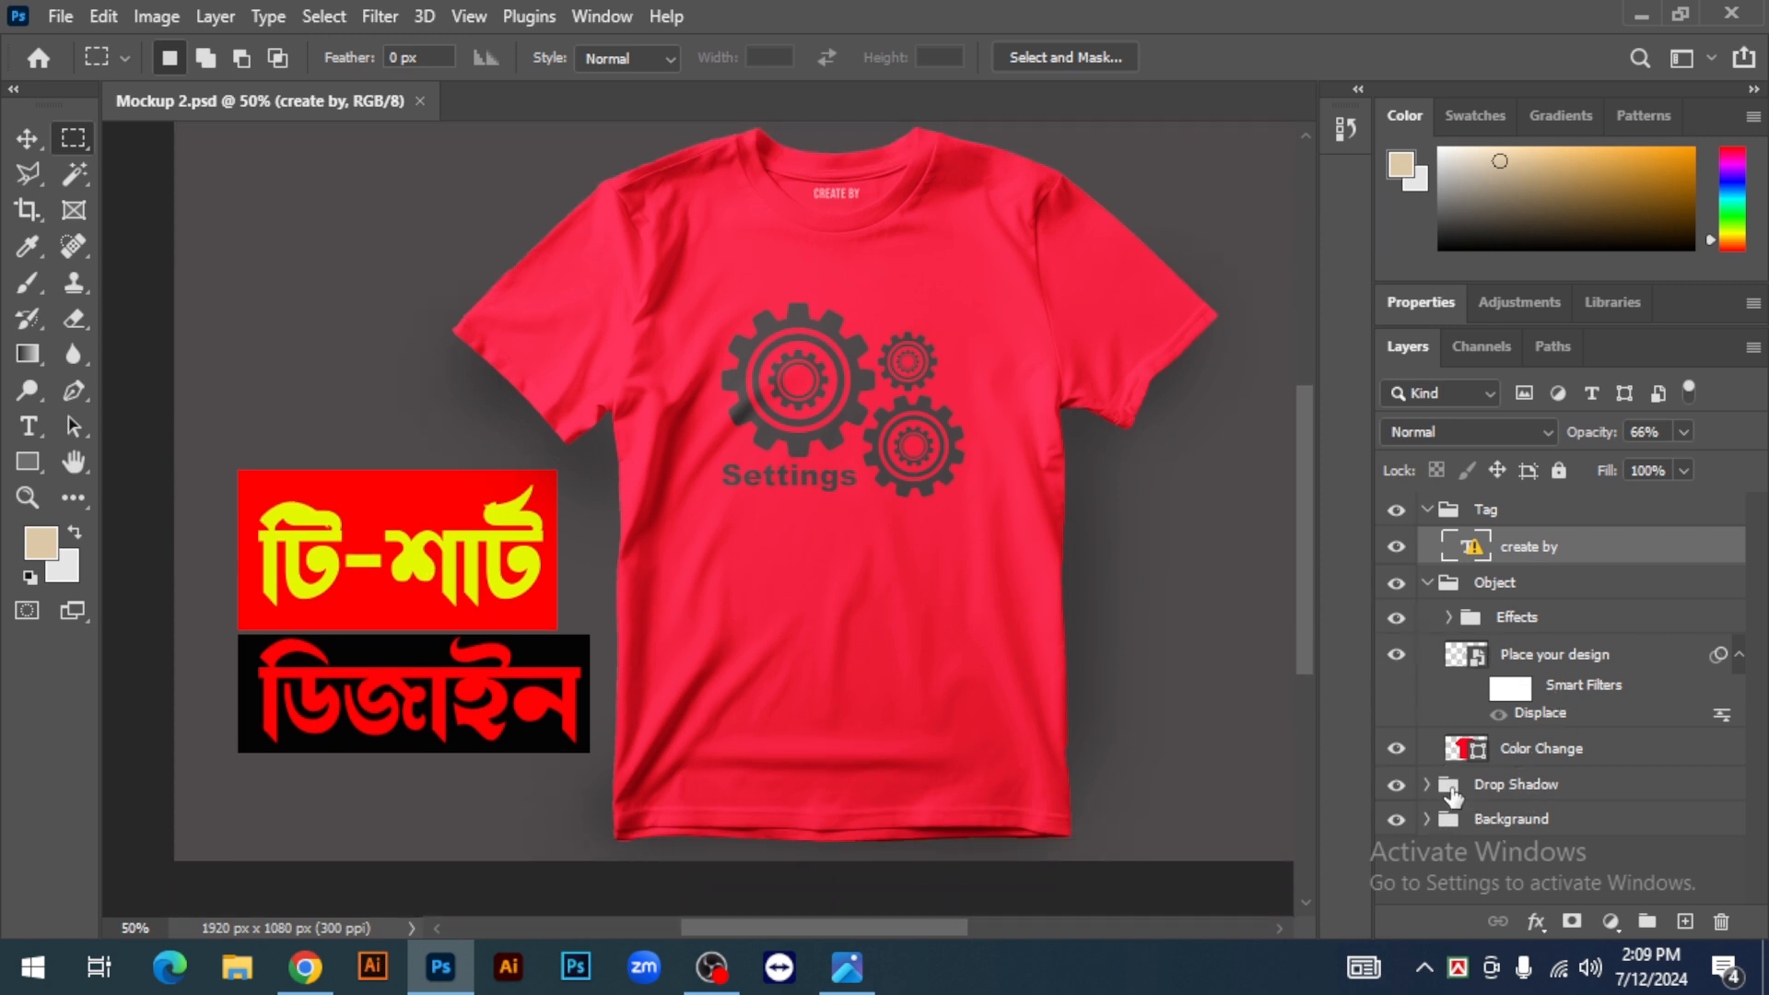
pyautogui.scroll(1, 946, 459)
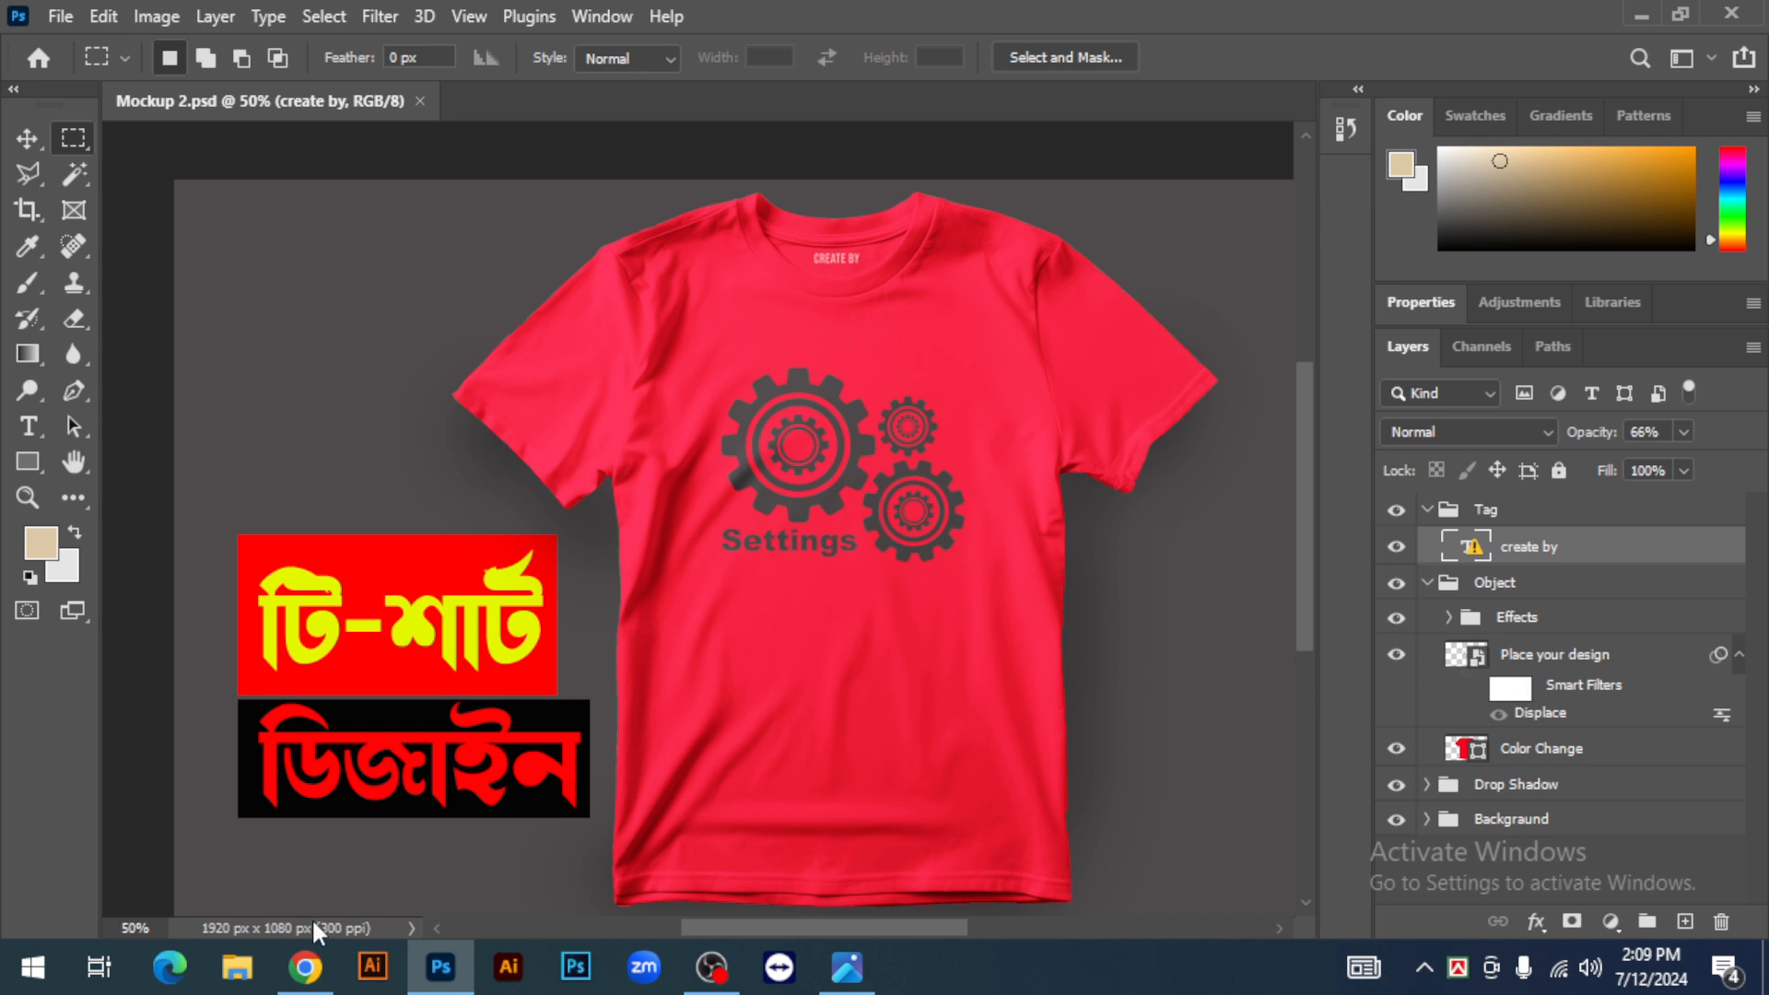
# Launch Illustrator CC and, back in Recraft in the browser, select the teal-background fish variant
pyautogui.click(372, 966)
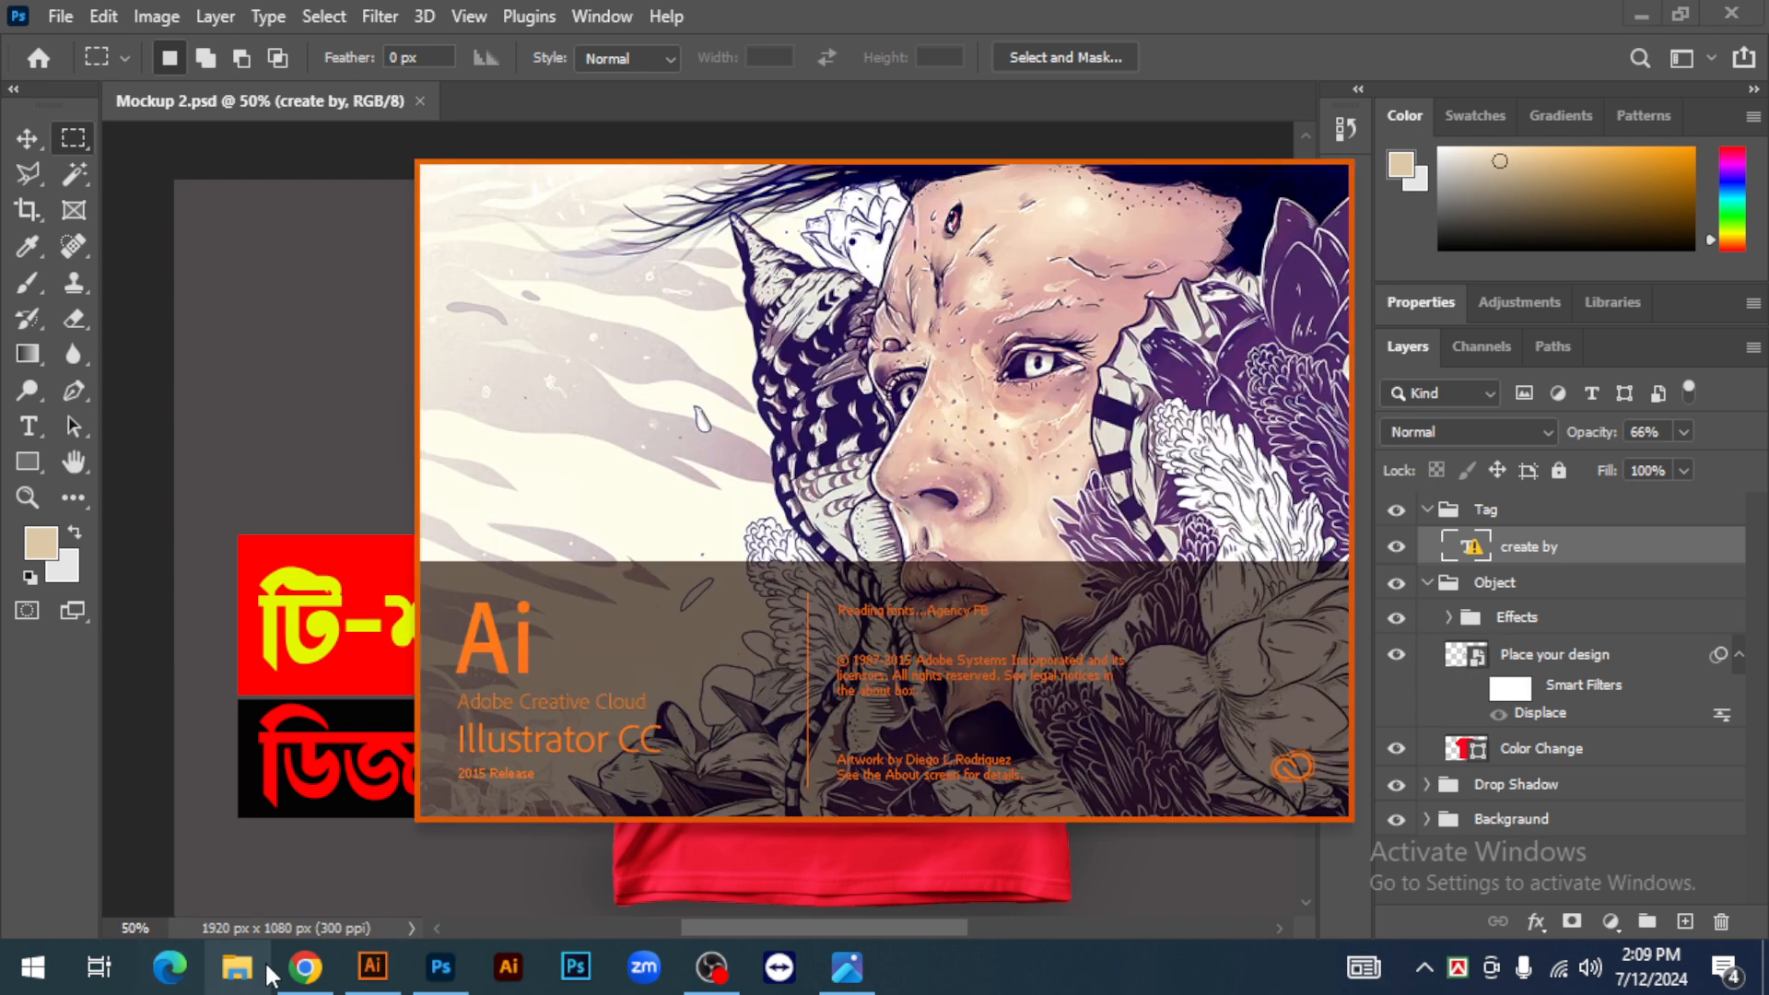
pyautogui.click(307, 970)
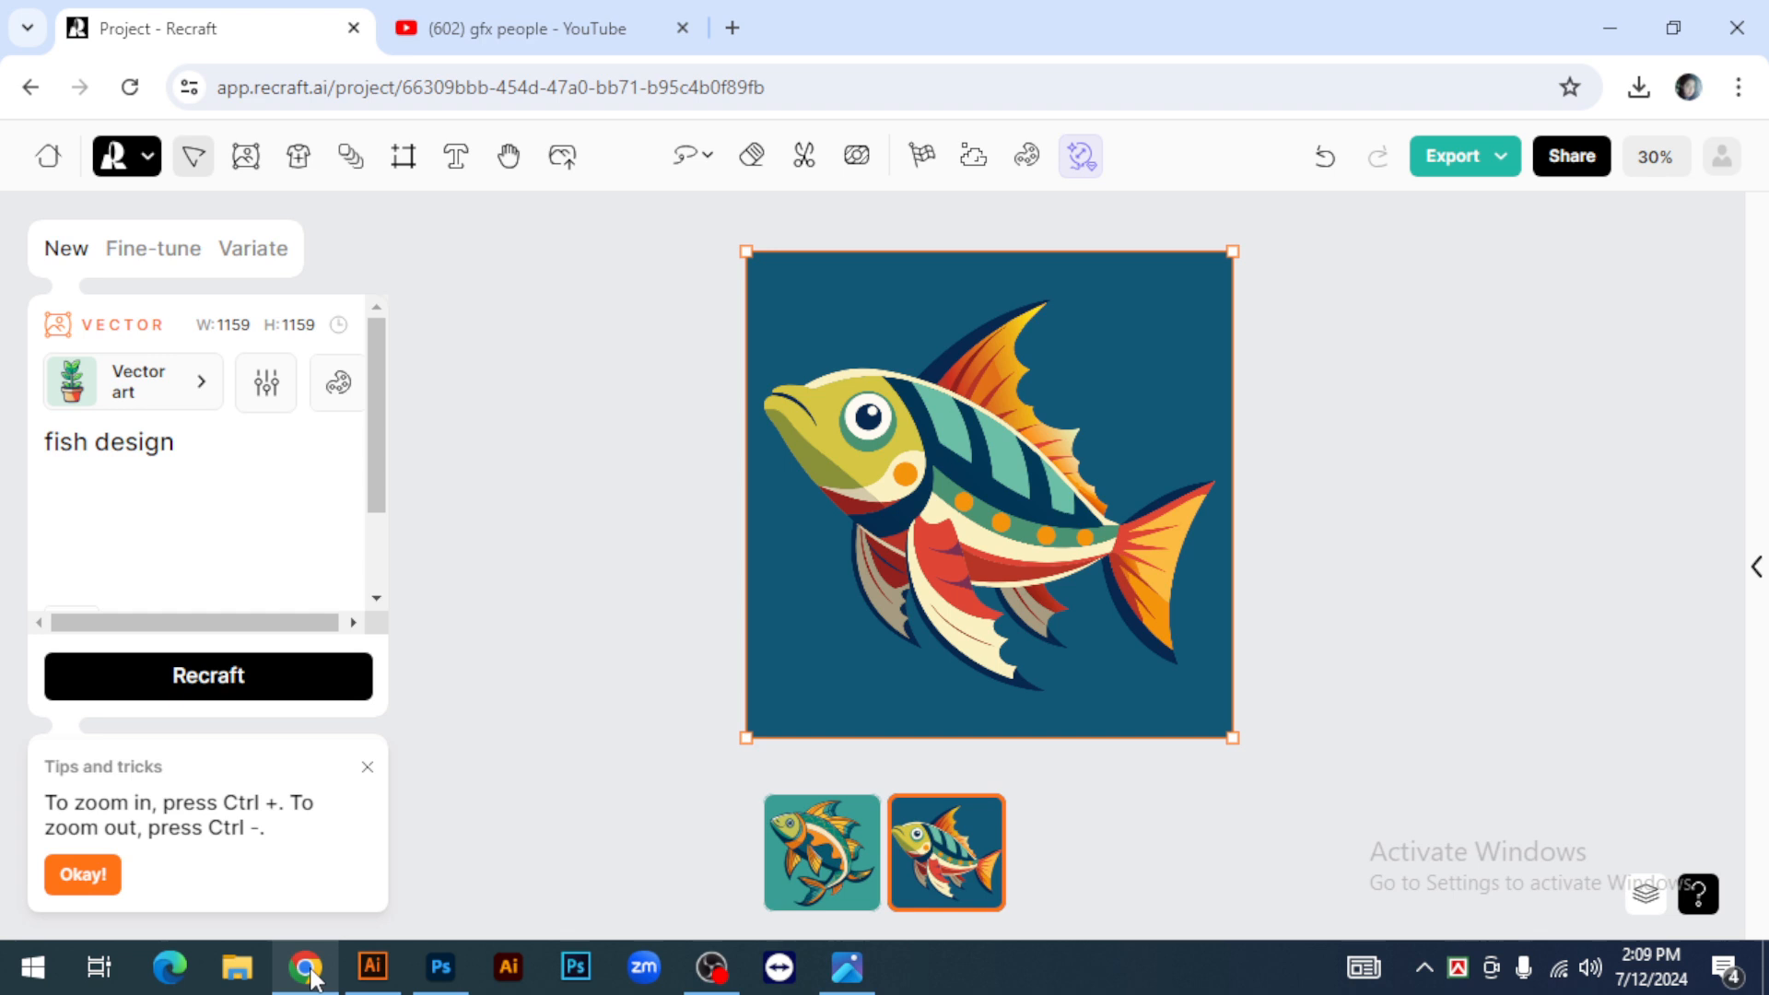
pyautogui.click(835, 841)
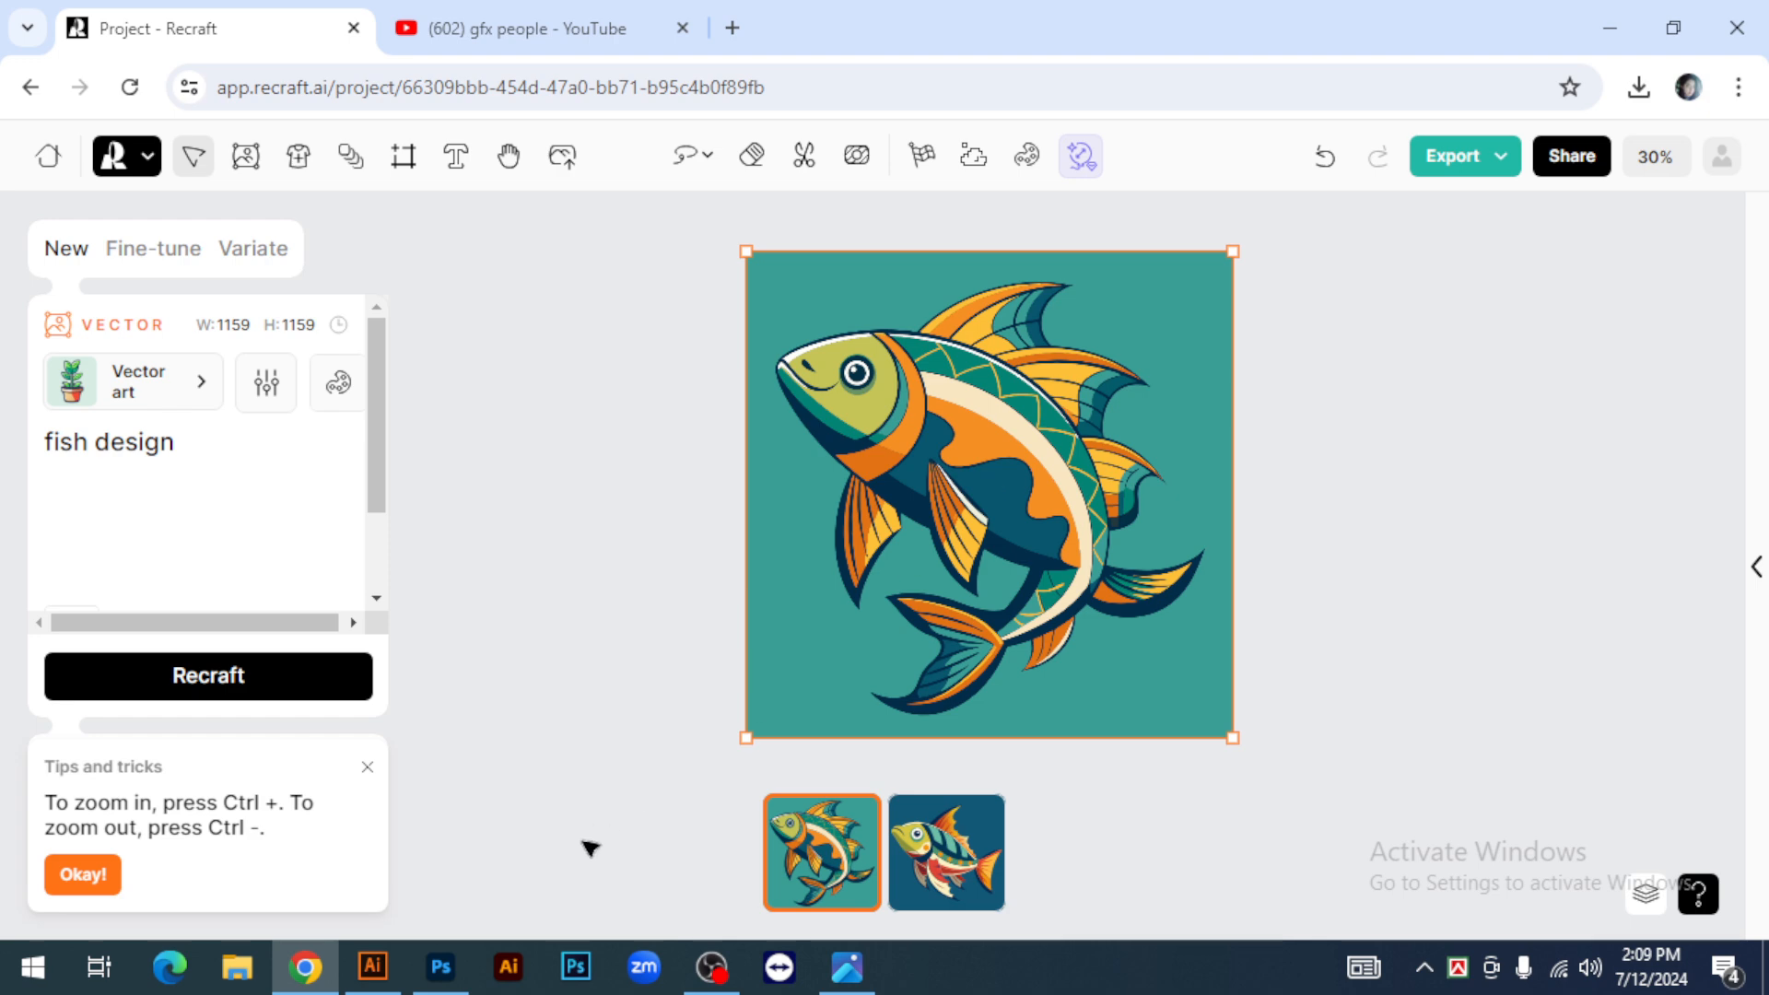
pyautogui.click(376, 979)
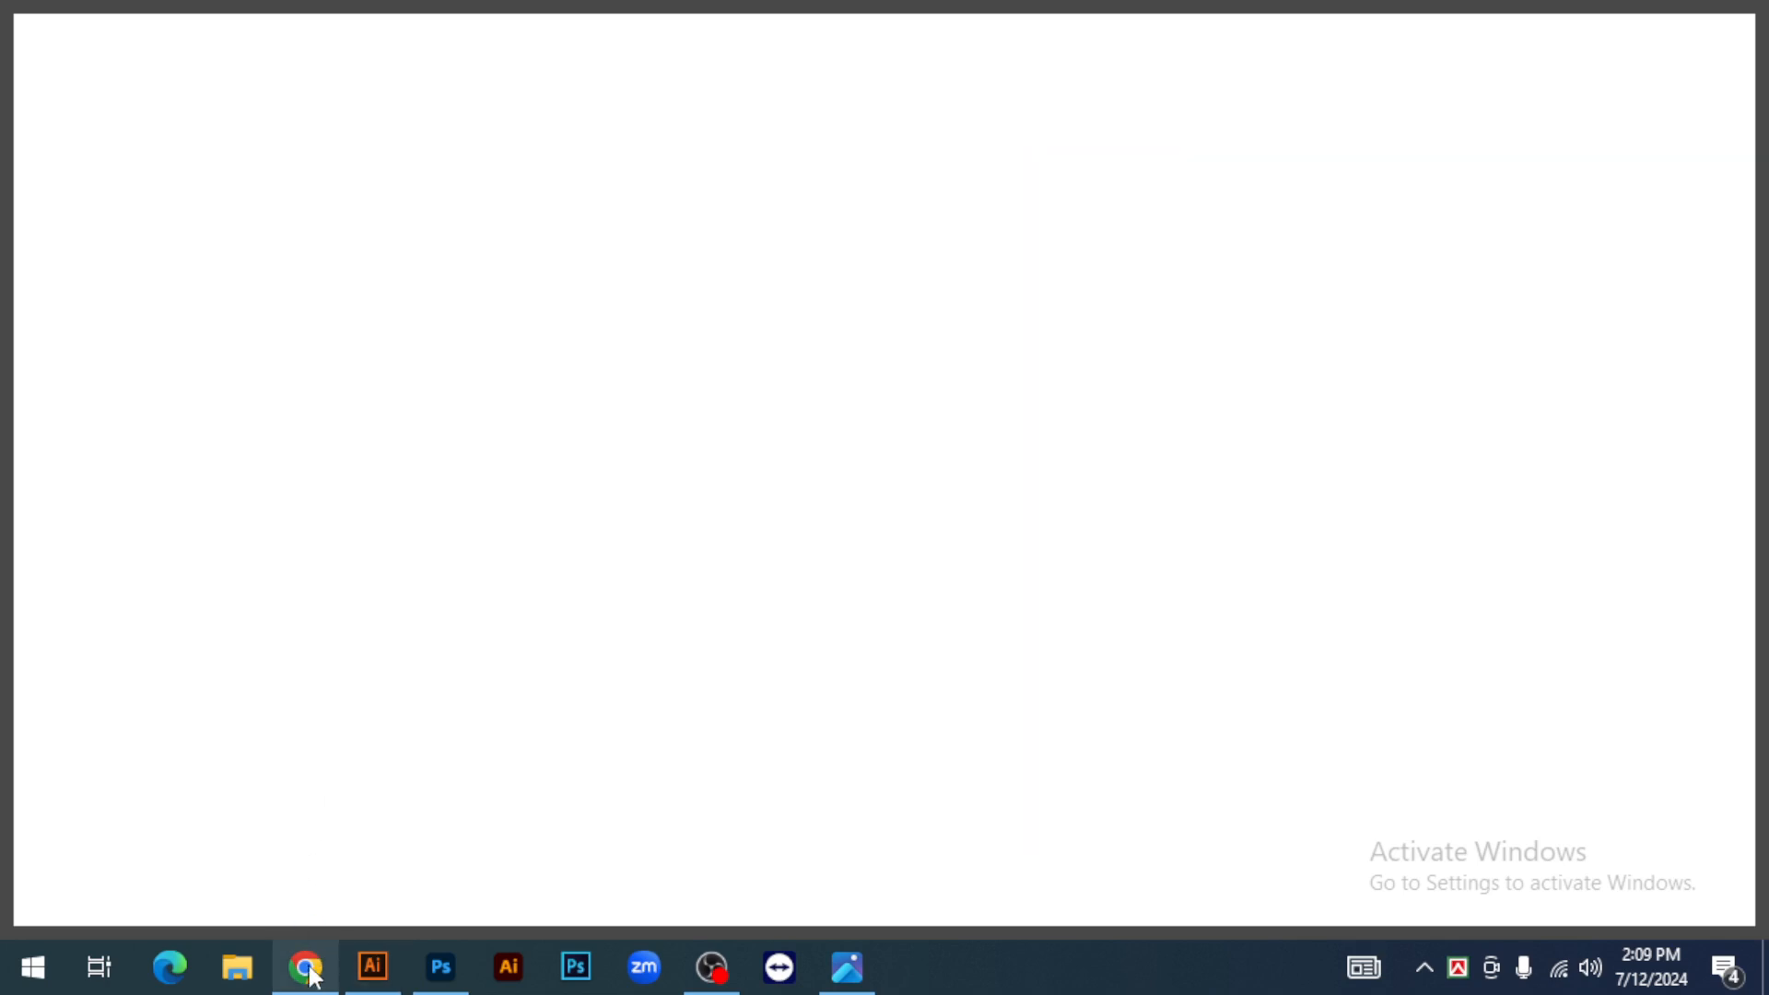
pyautogui.click(306, 966)
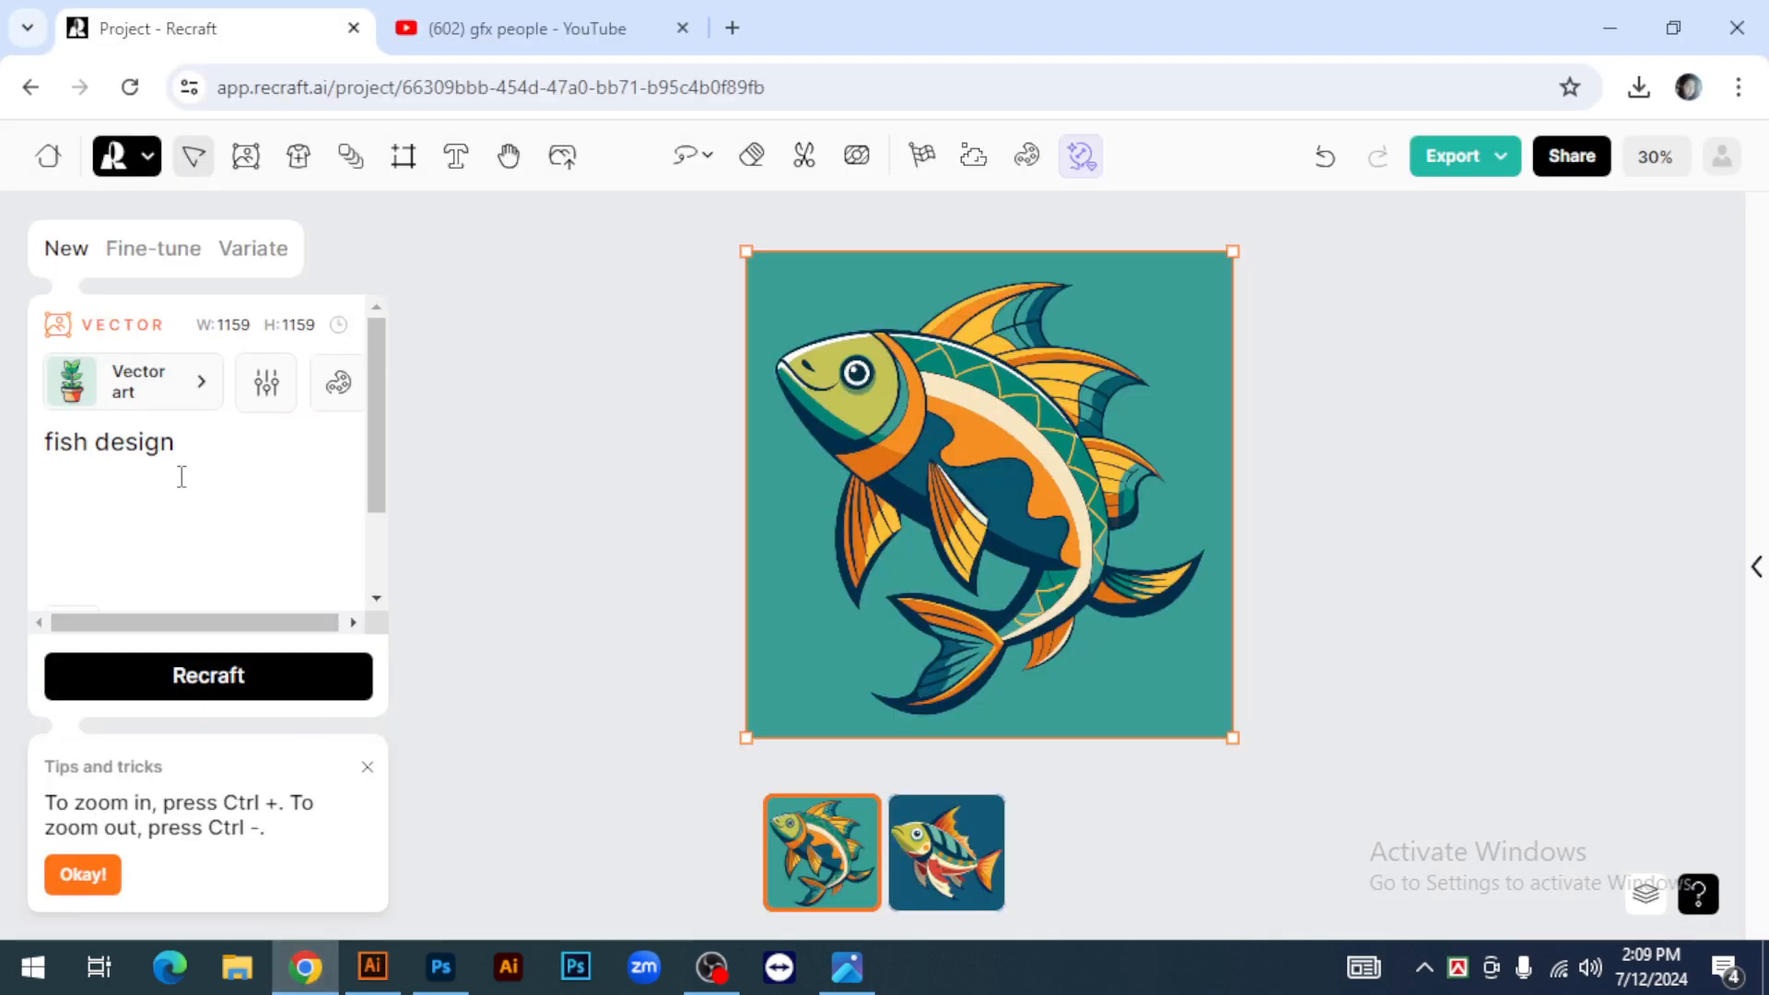
pyautogui.moveTo(191, 444); pyautogui.dragTo(41, 451)
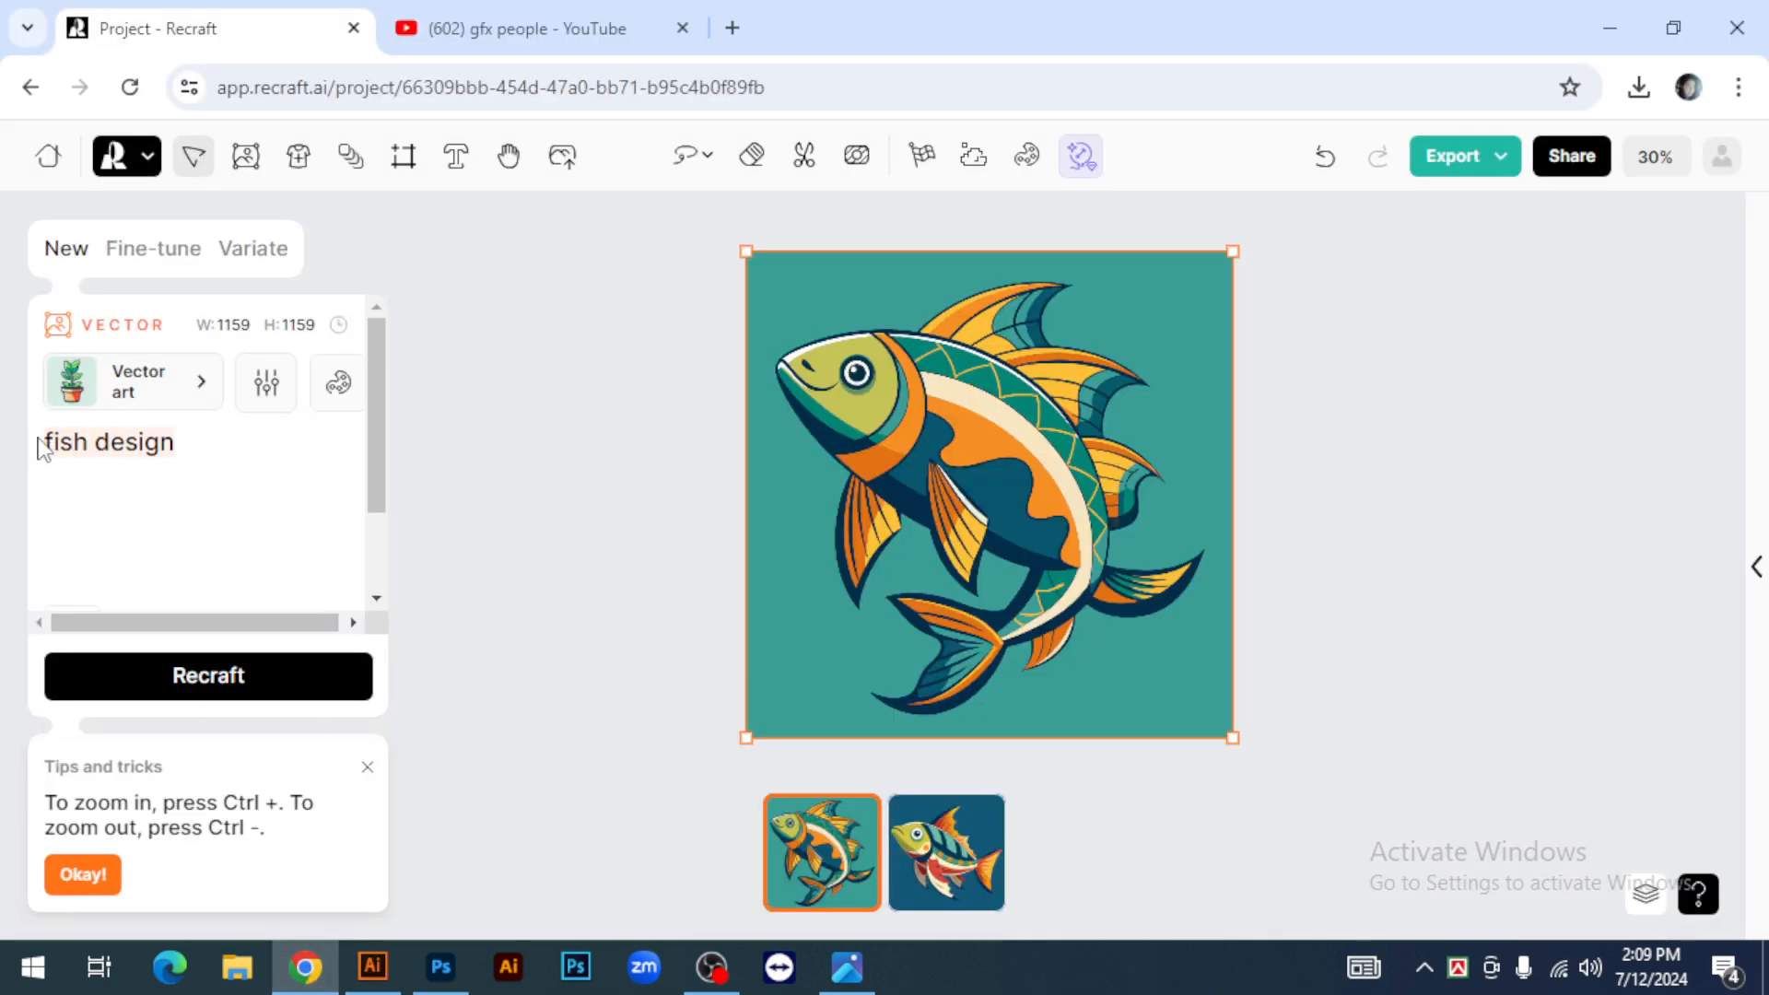
pyautogui.moveTo(171, 445)
pyautogui.mouseDown()
pyautogui.moveTo(37, 447)
pyautogui.moveTo(163, 449)
pyautogui.mouseUp()
pyautogui.click(178, 443)
pyautogui.click(185, 447)
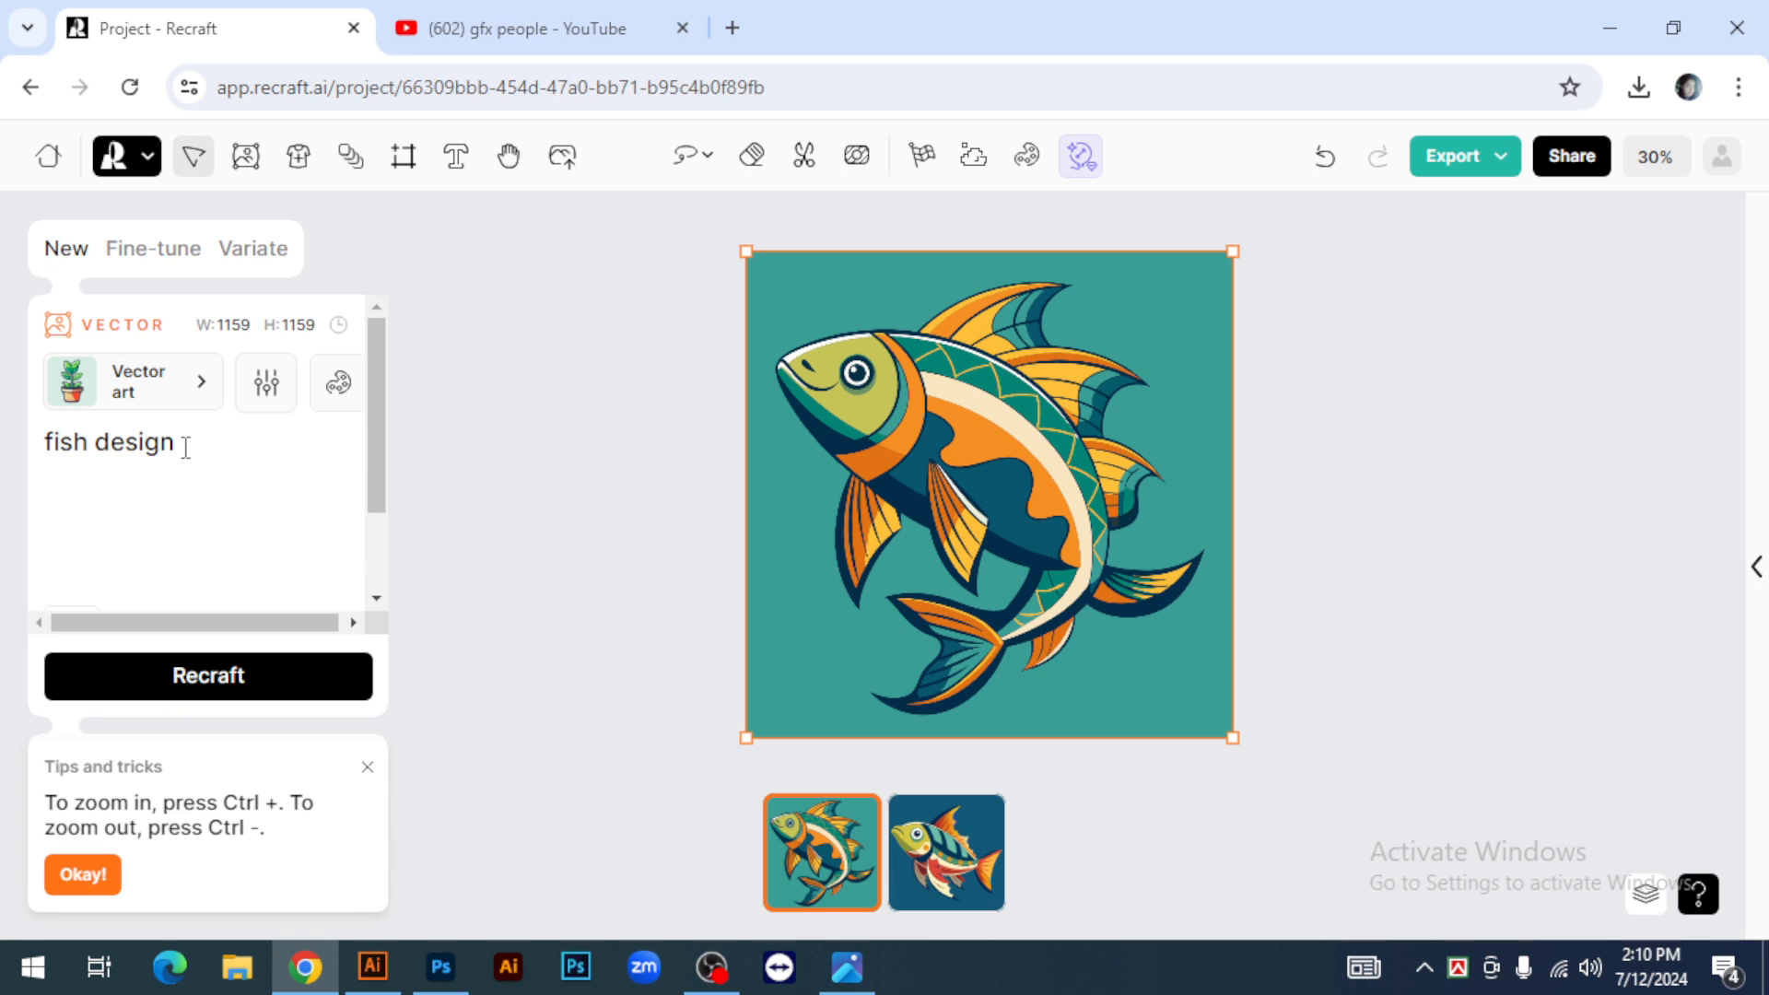
pyautogui.moveTo(181, 452); pyautogui.dragTo(38, 457)
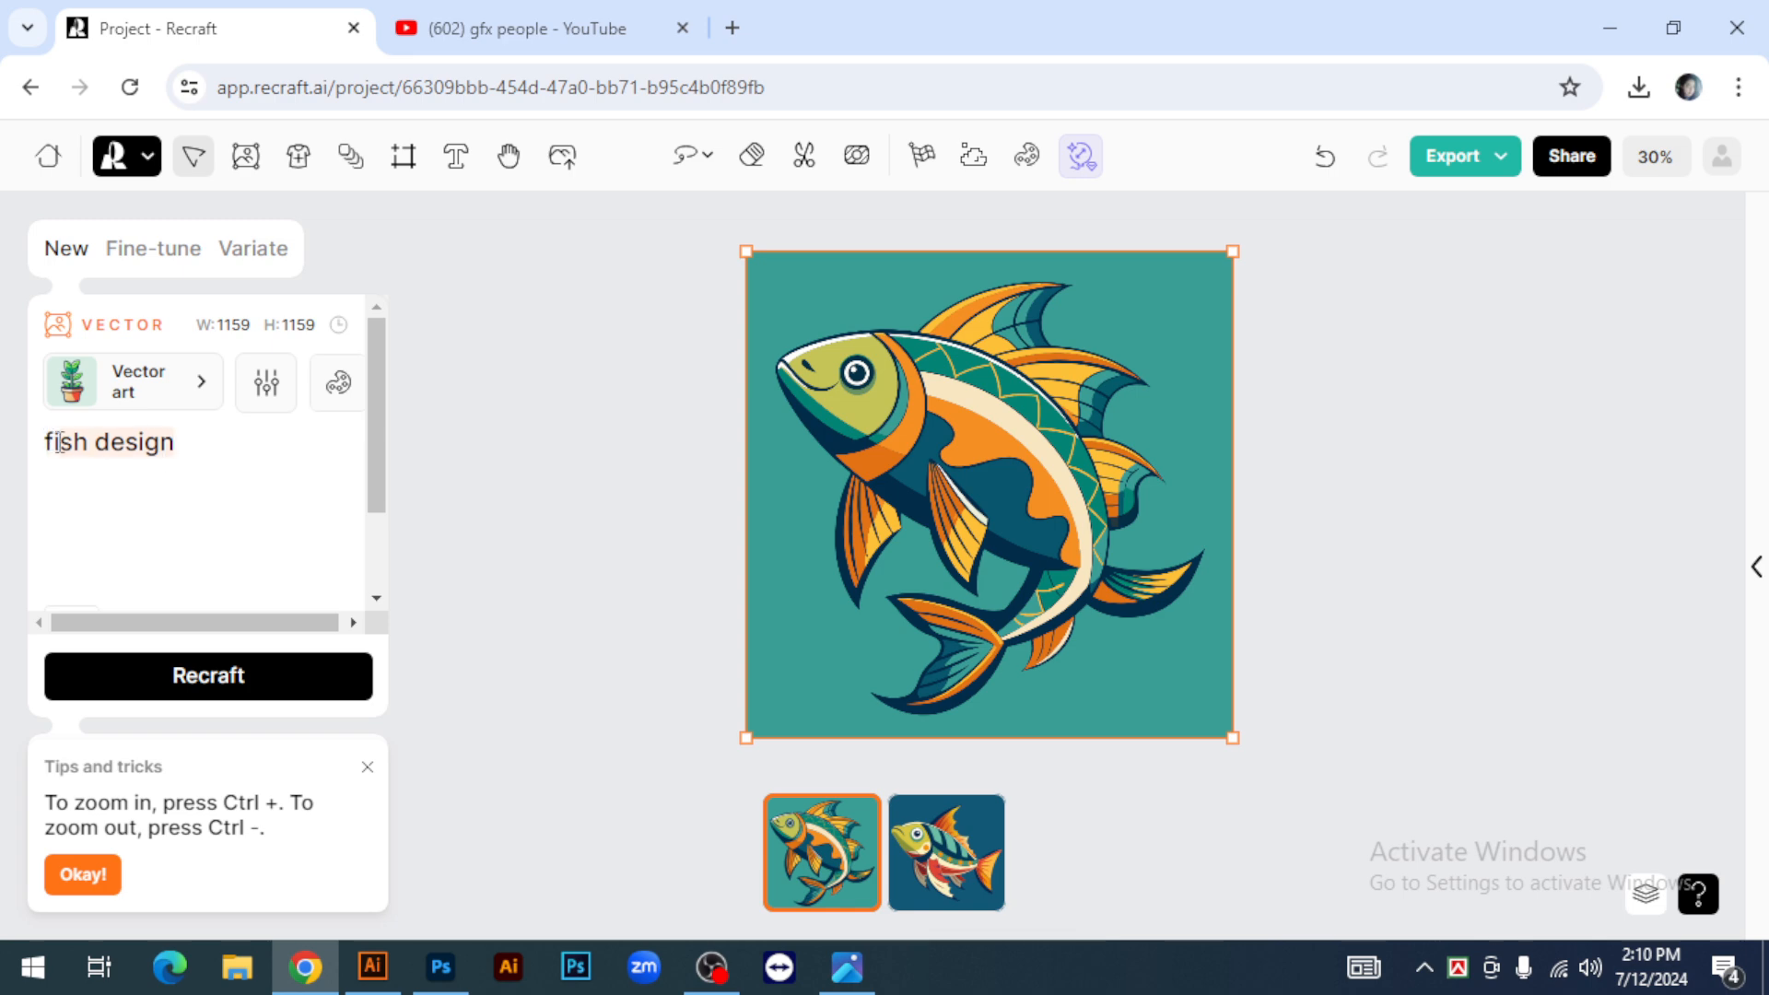
pyautogui.click(192, 461)
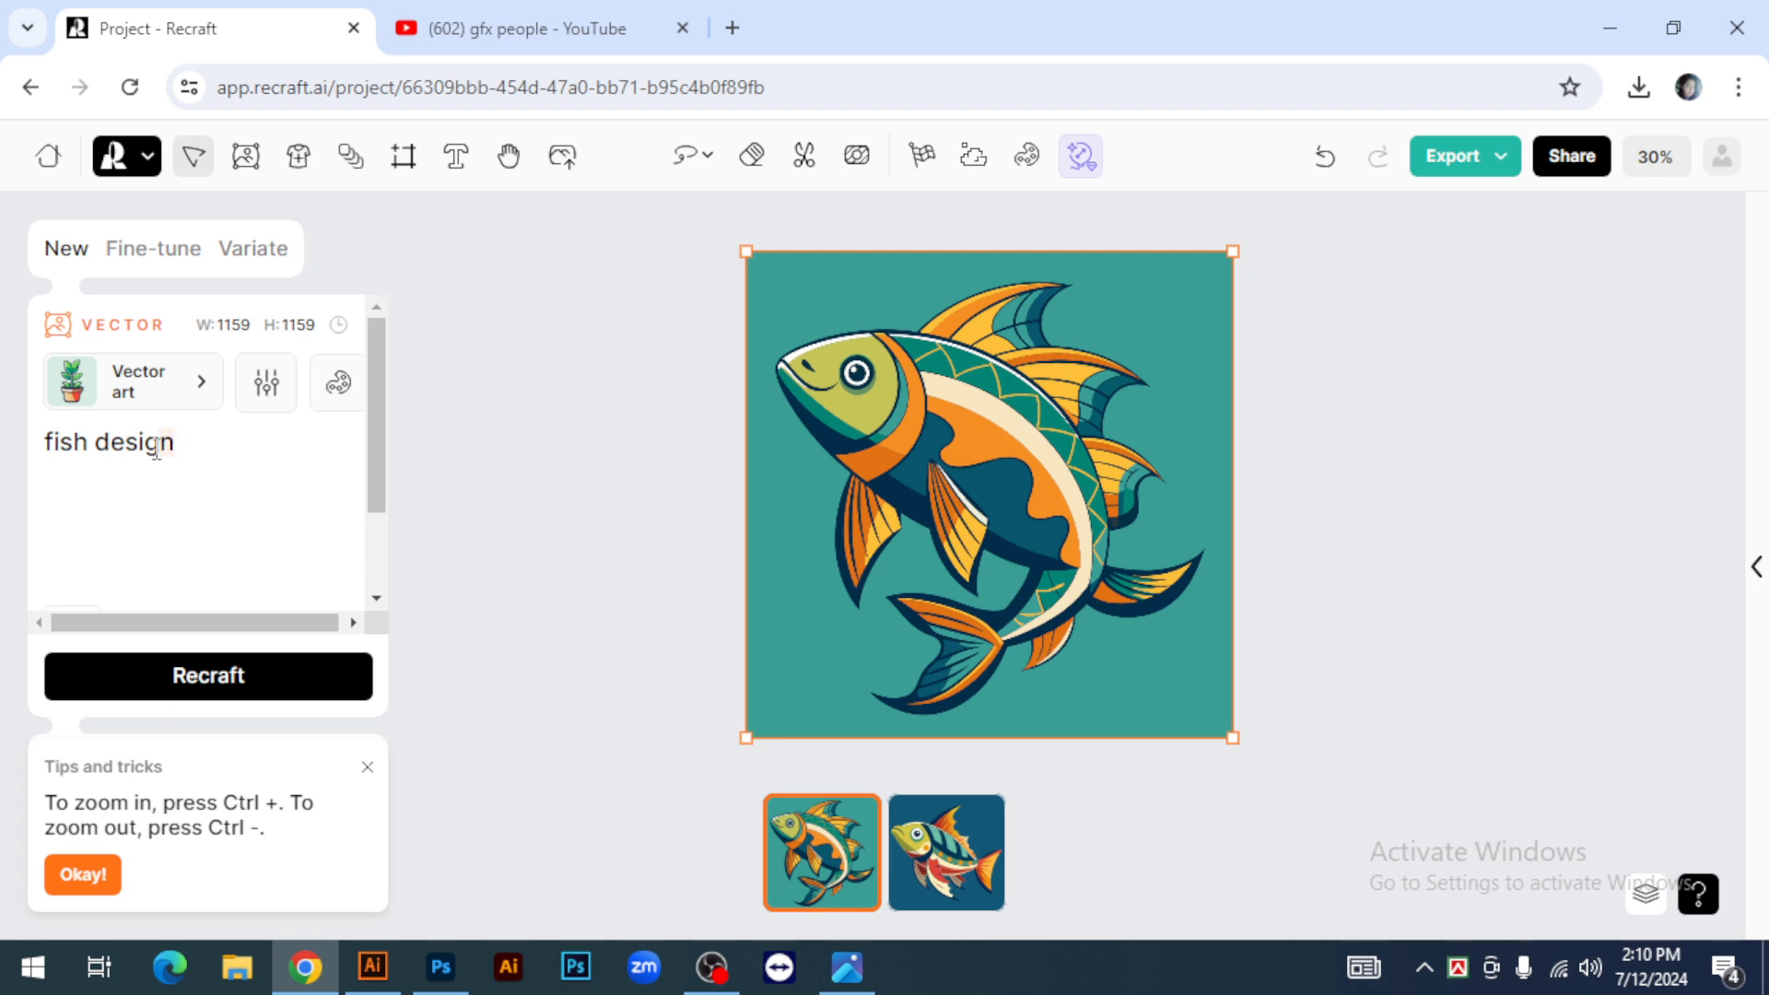
pyautogui.moveTo(156, 450); pyautogui.dragTo(42, 459)
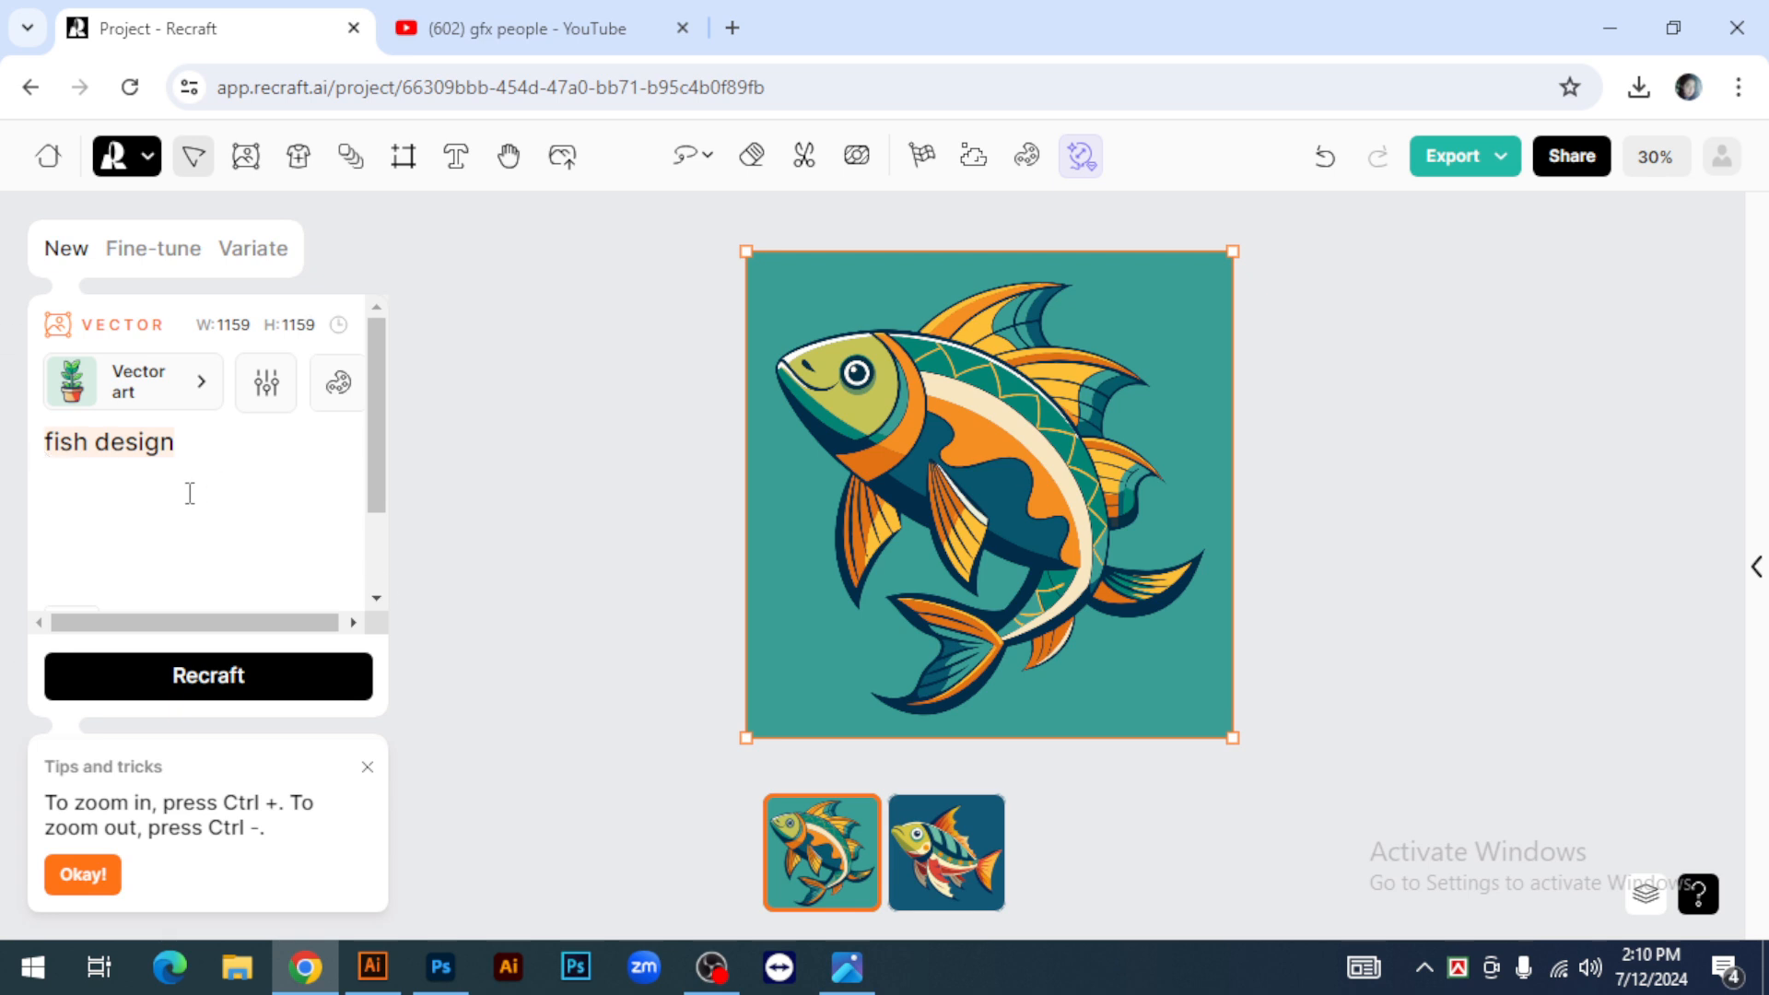
pyautogui.click(180, 443)
pyautogui.moveTo(46, 442); pyautogui.dragTo(201, 469)
# Switch to Illustrator, dismiss the GPU performance warning, and open the fish-design SVG from the Downloads folder
pyautogui.click(373, 966)
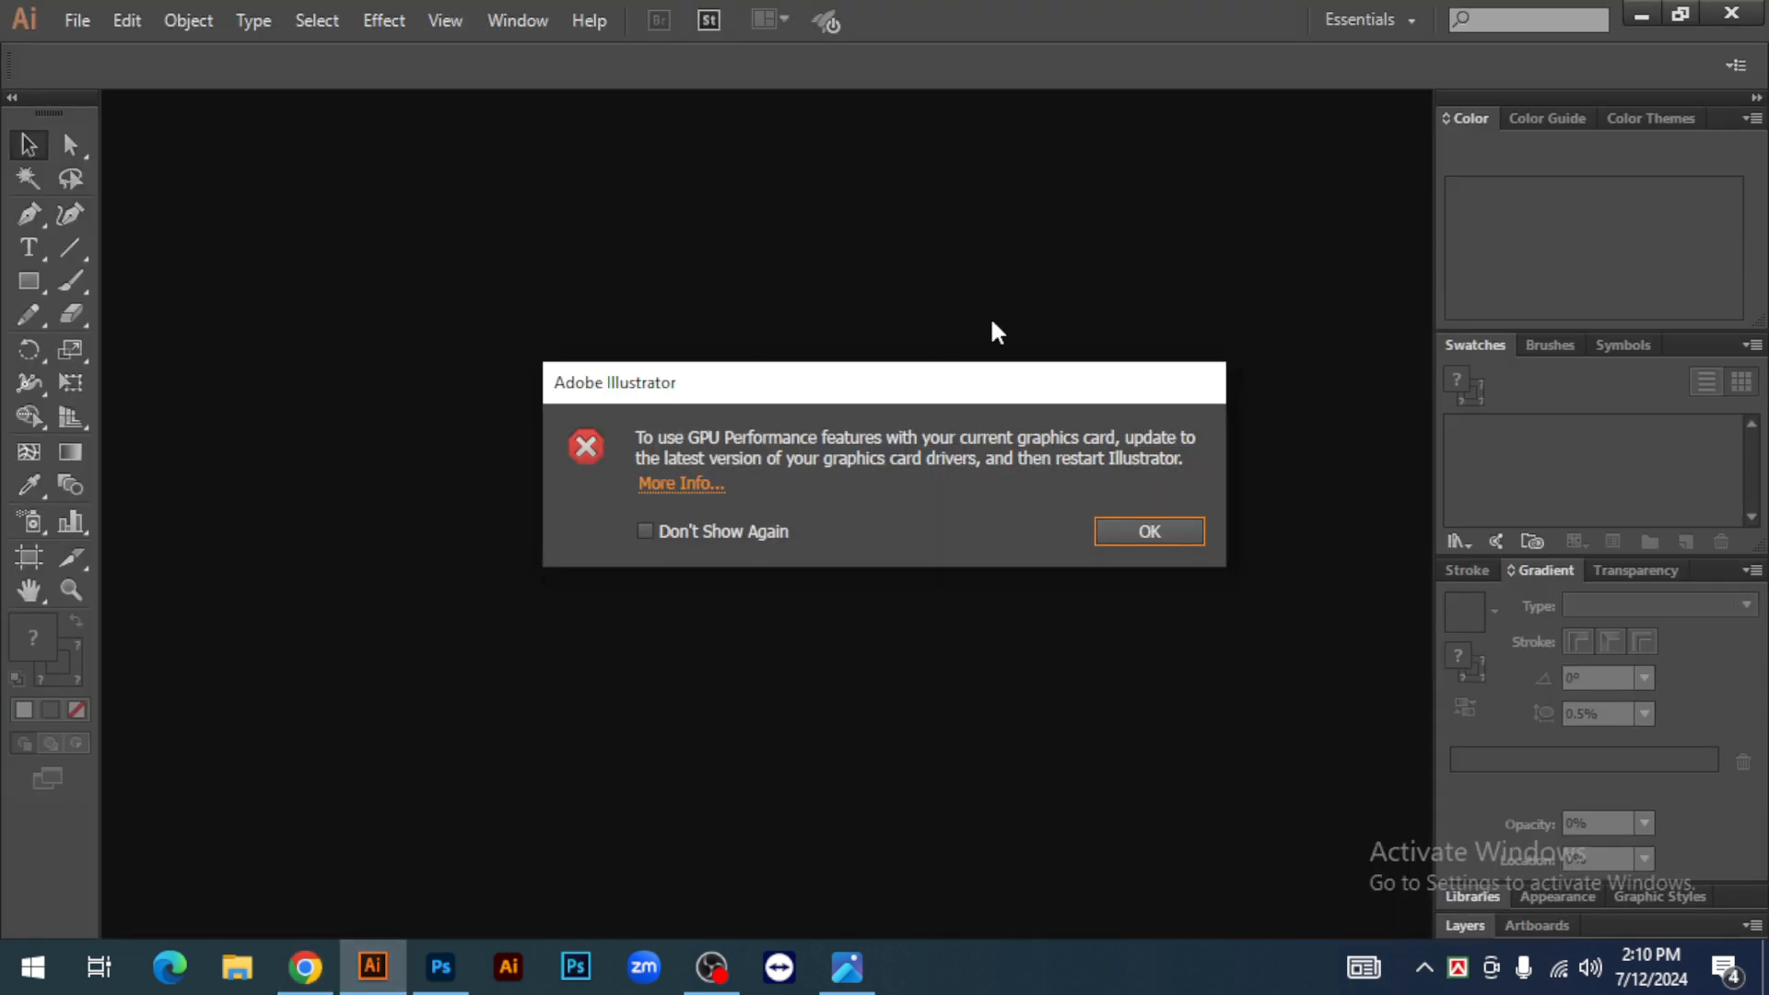
pyautogui.click(1187, 533)
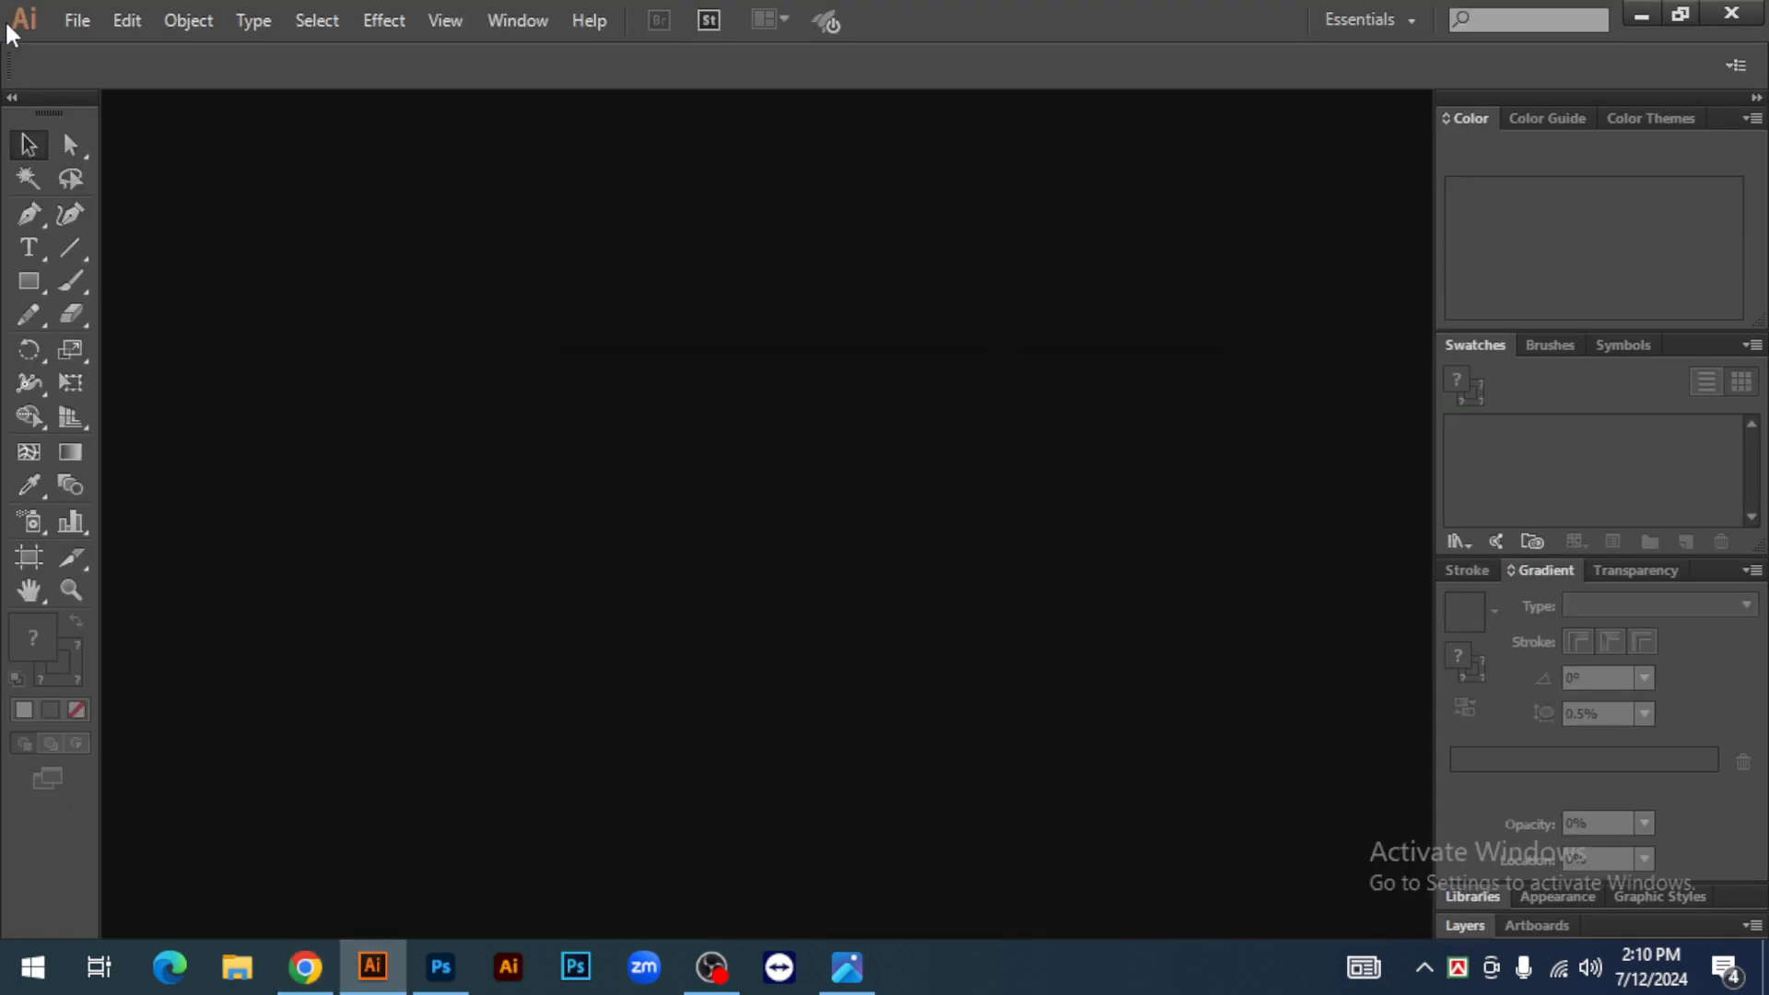
pyautogui.click(76, 20)
pyautogui.click(129, 114)
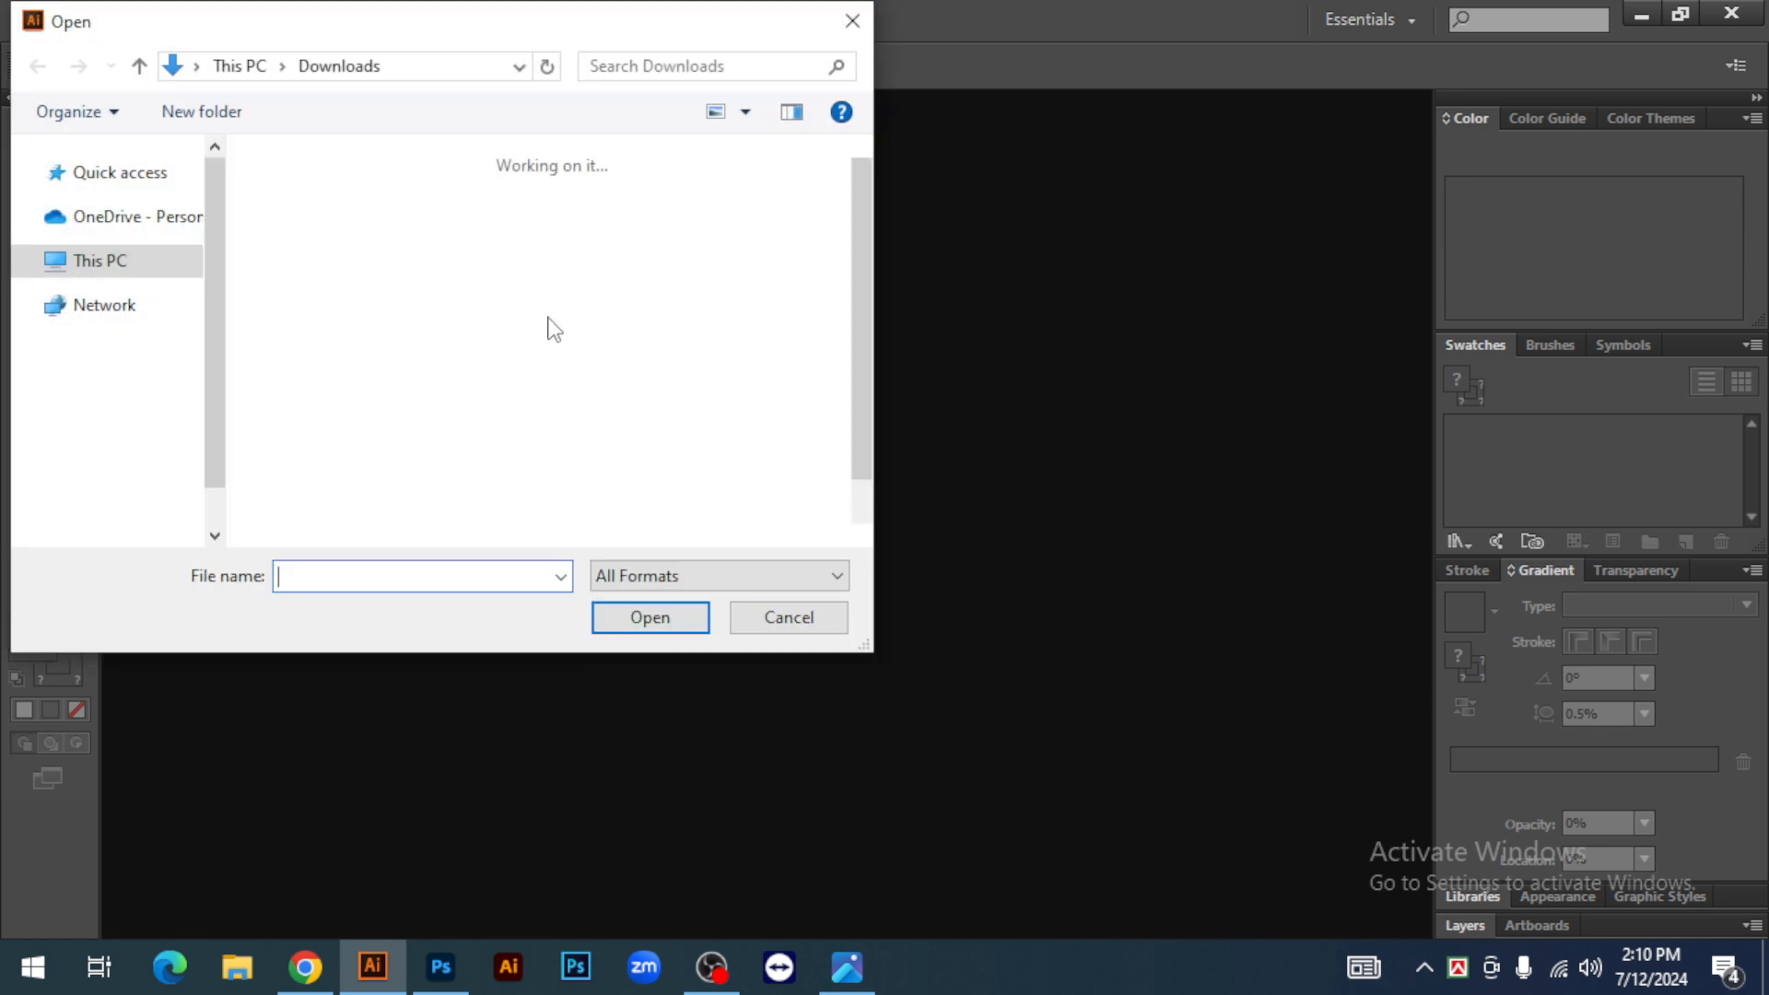
pyautogui.click(337, 272)
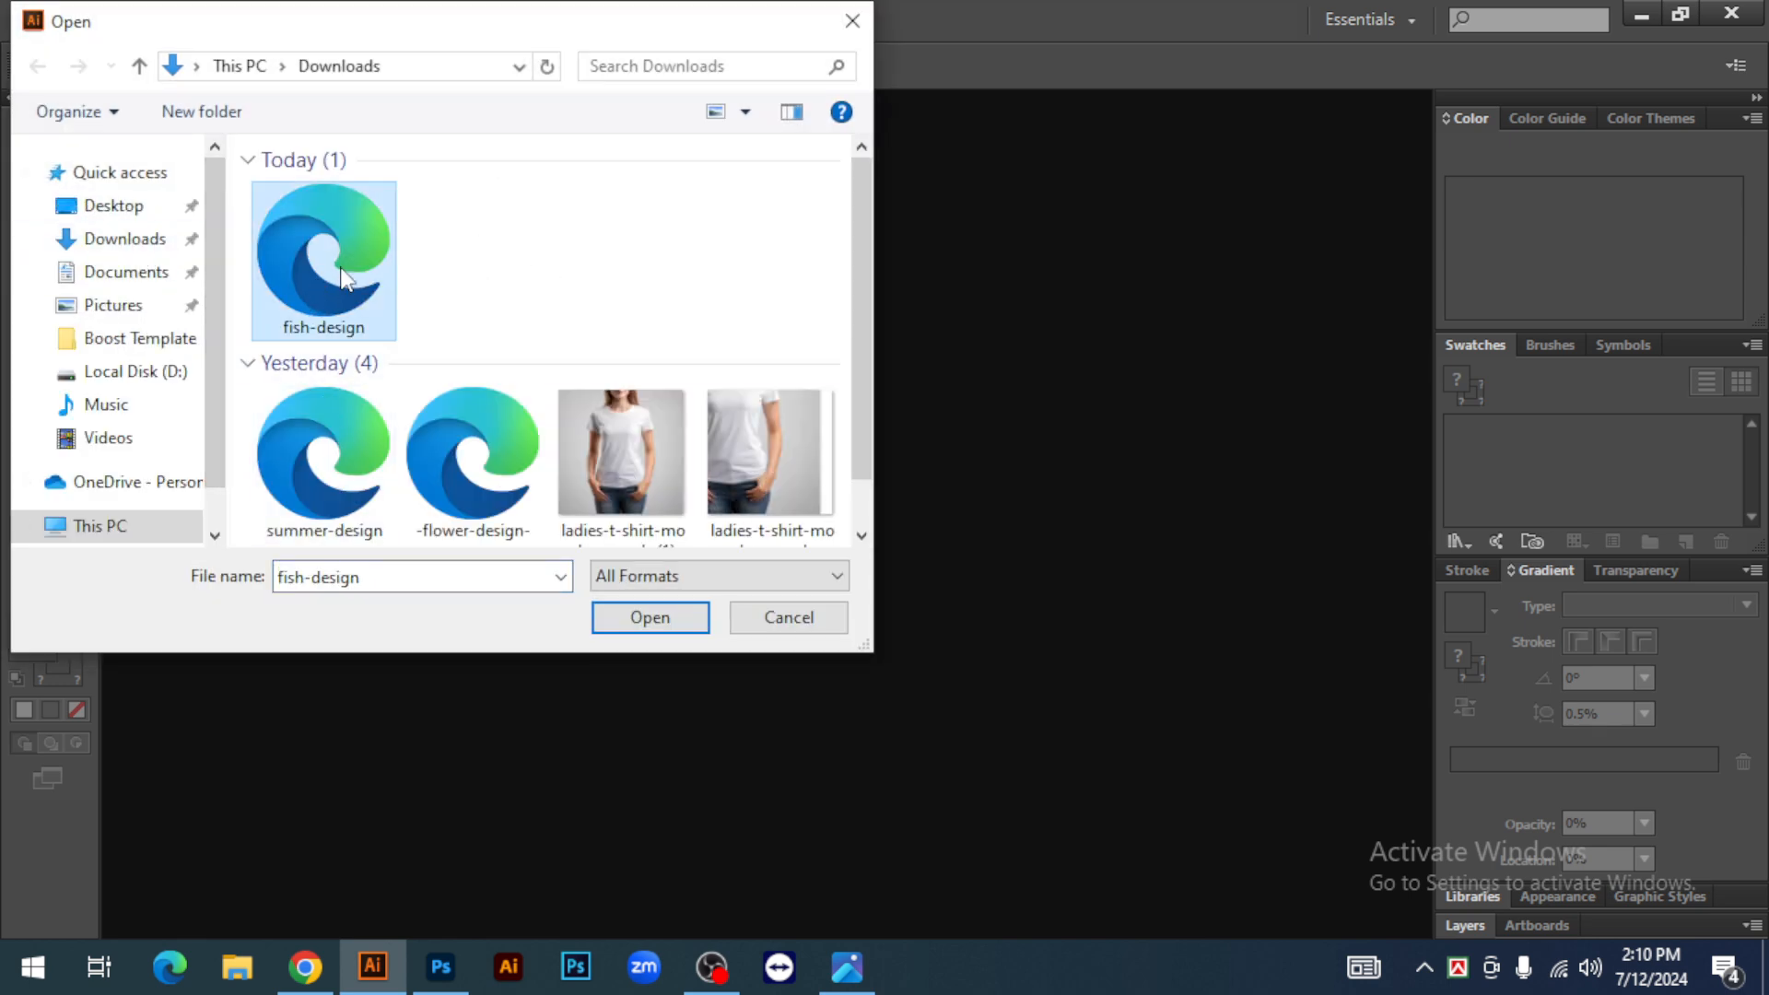
pyautogui.click(652, 619)
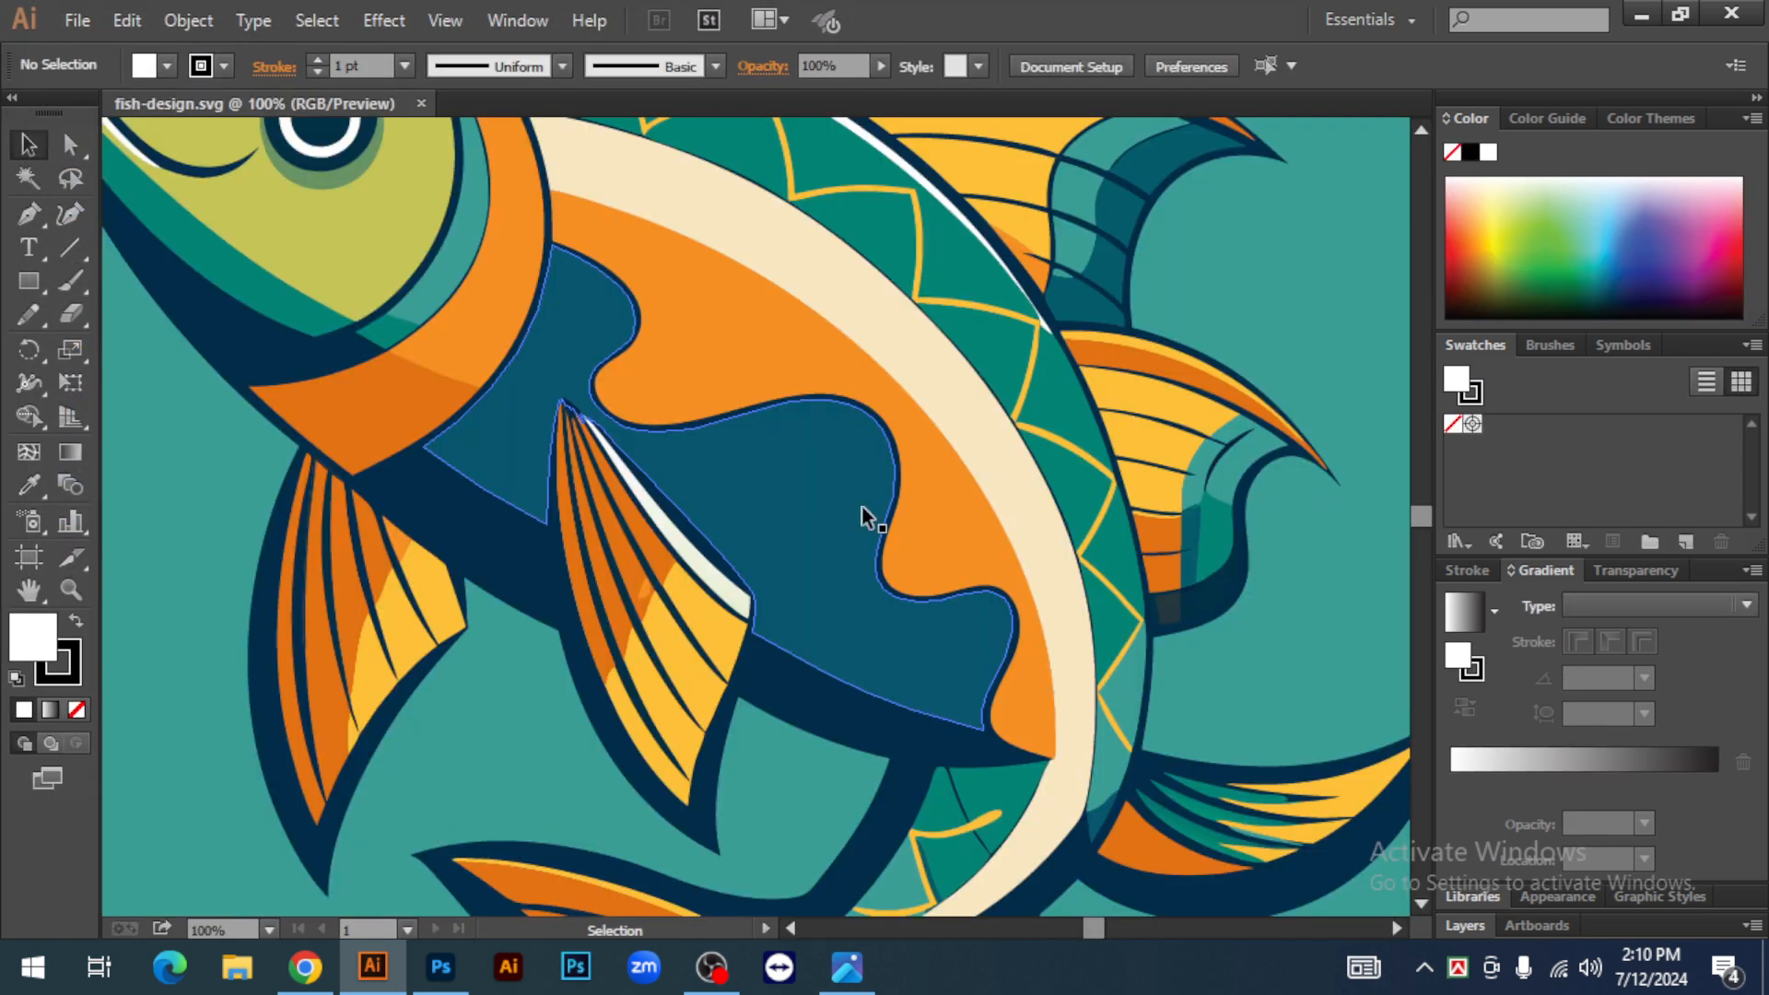
# Delete the teal background shape behind the fish, keeping only the fish artwork
pyautogui.hotkey('ctrl', '-')
pyautogui.hotkey('ctrl', '-')
pyautogui.hotkey('ctrl', '-')
pyautogui.hotkey('ctrl', '-')
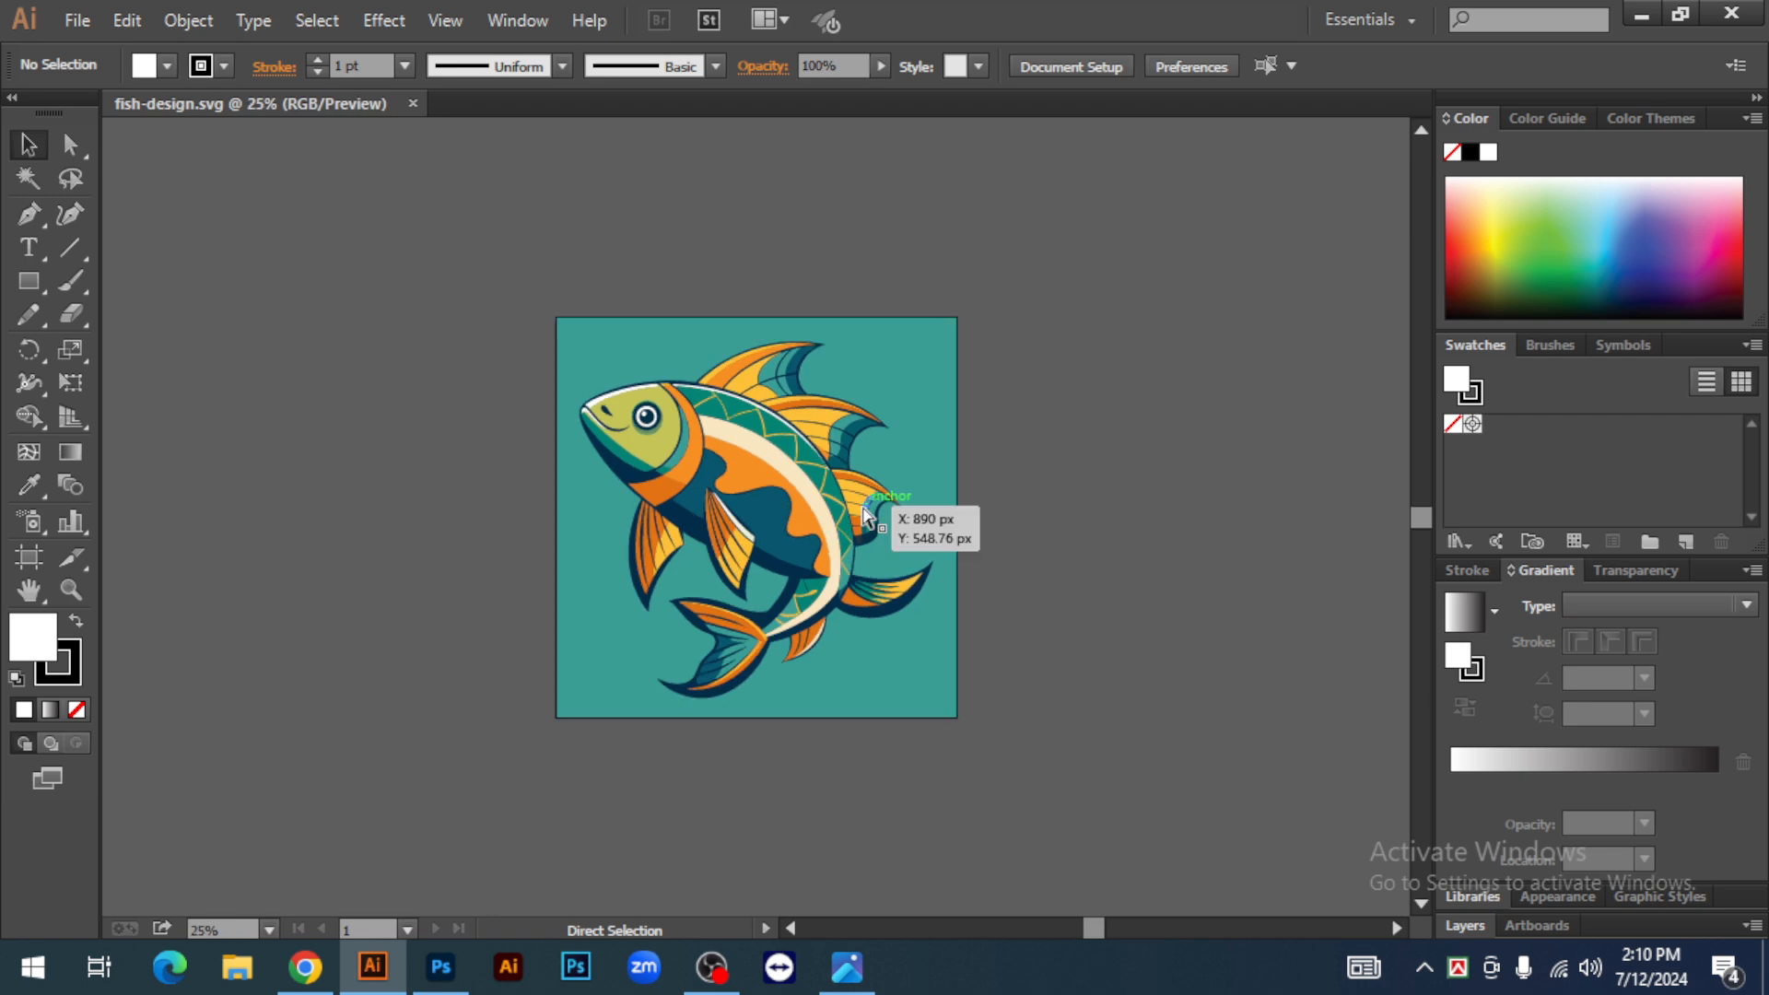
pyautogui.moveTo(866, 366); pyautogui.dragTo(1350, 411)
pyautogui.press('Delete')
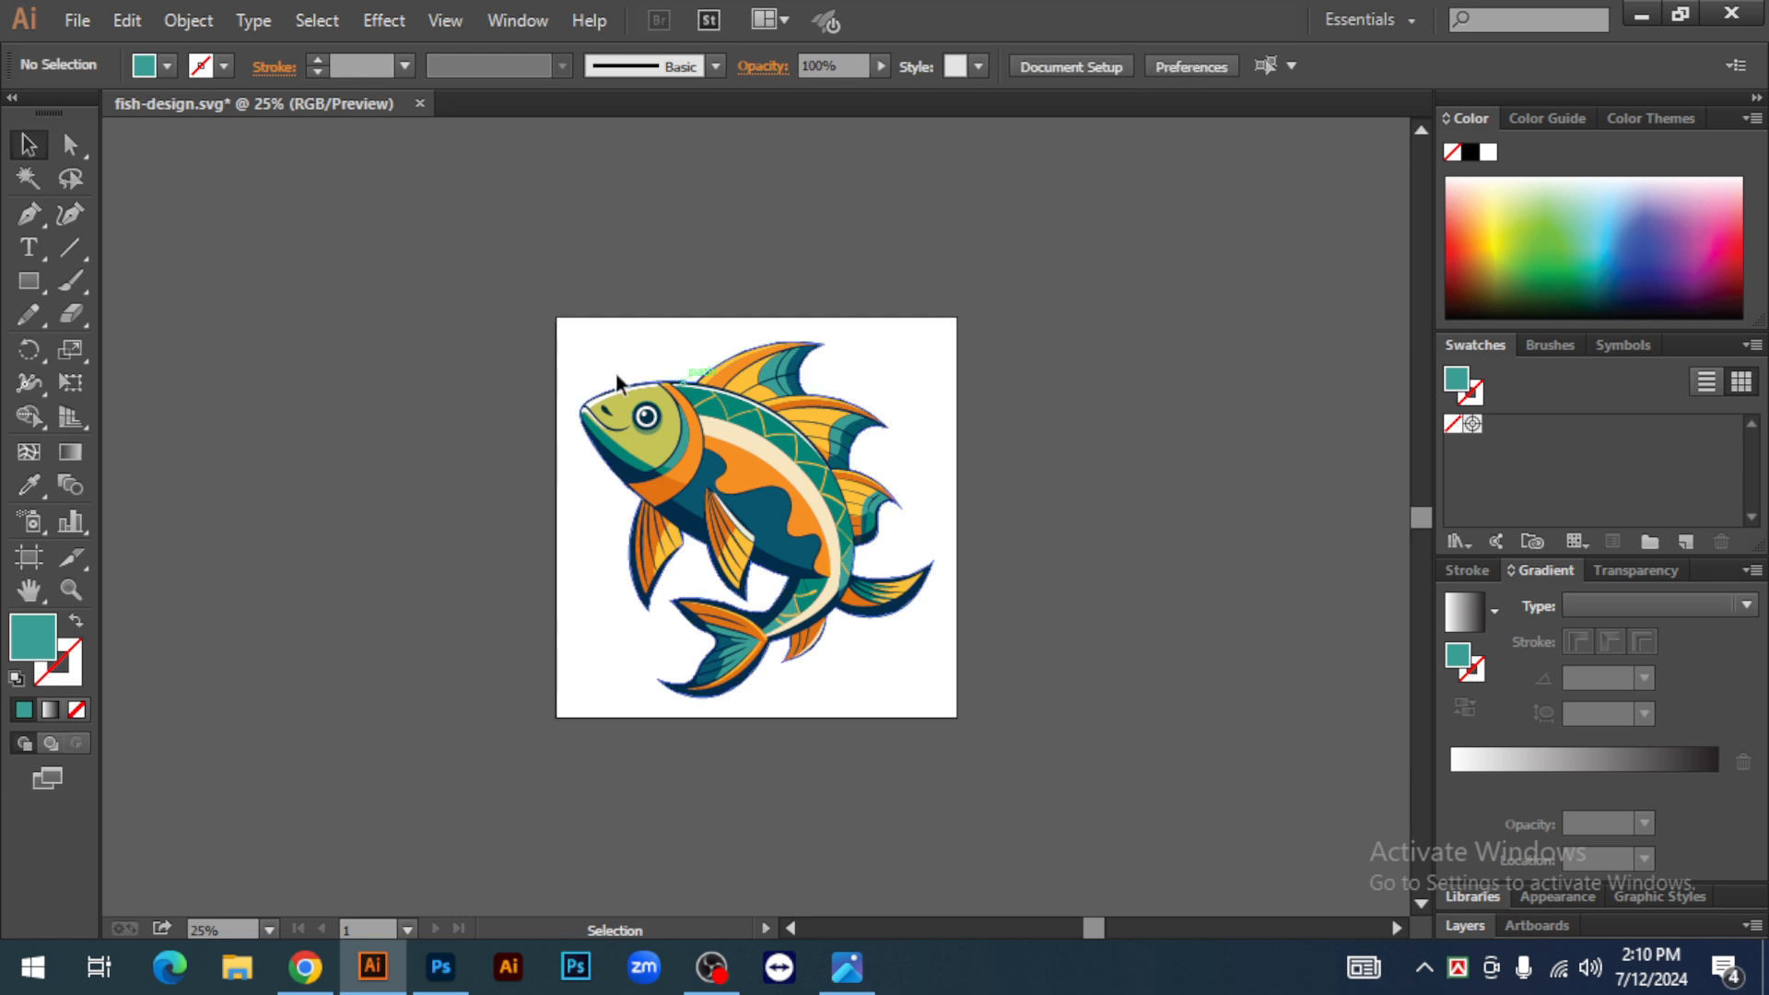
# Move the entire fish artwork off the artboard onto the empty canvas at its right side, and deselect it
pyautogui.hotkey('ctrl', 'a')
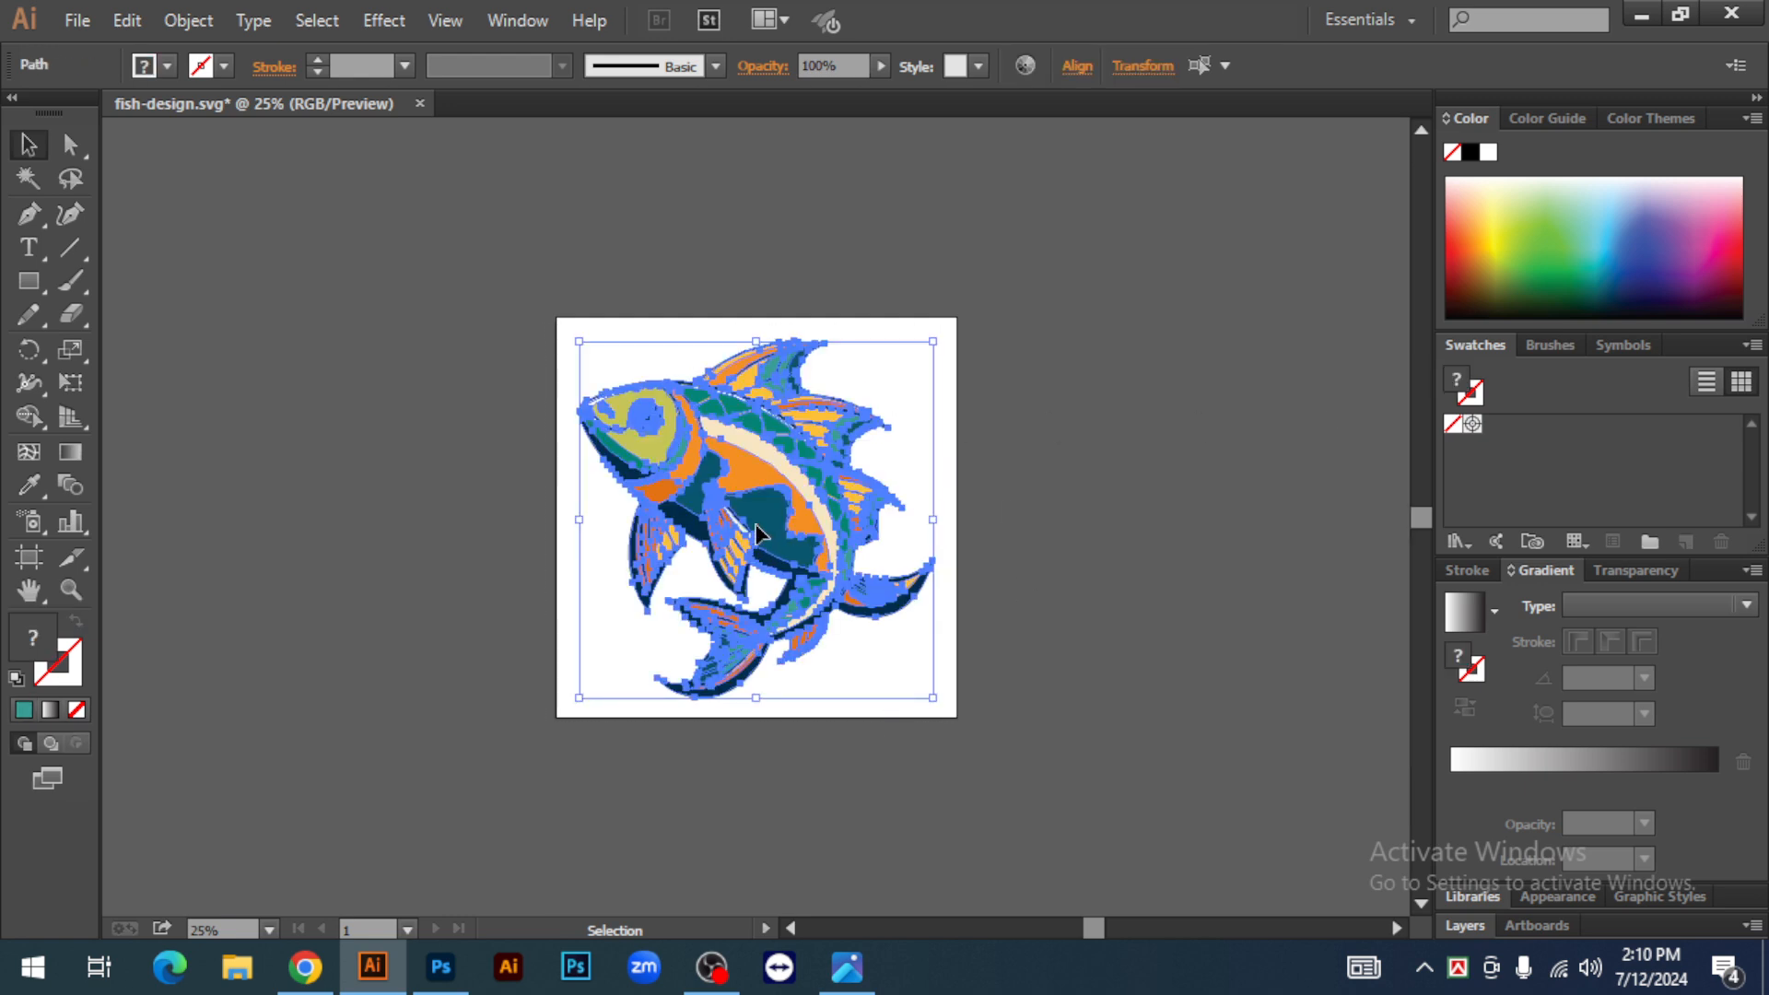
pyautogui.moveTo(756, 533); pyautogui.dragTo(1184, 530)
pyautogui.click(1259, 732)
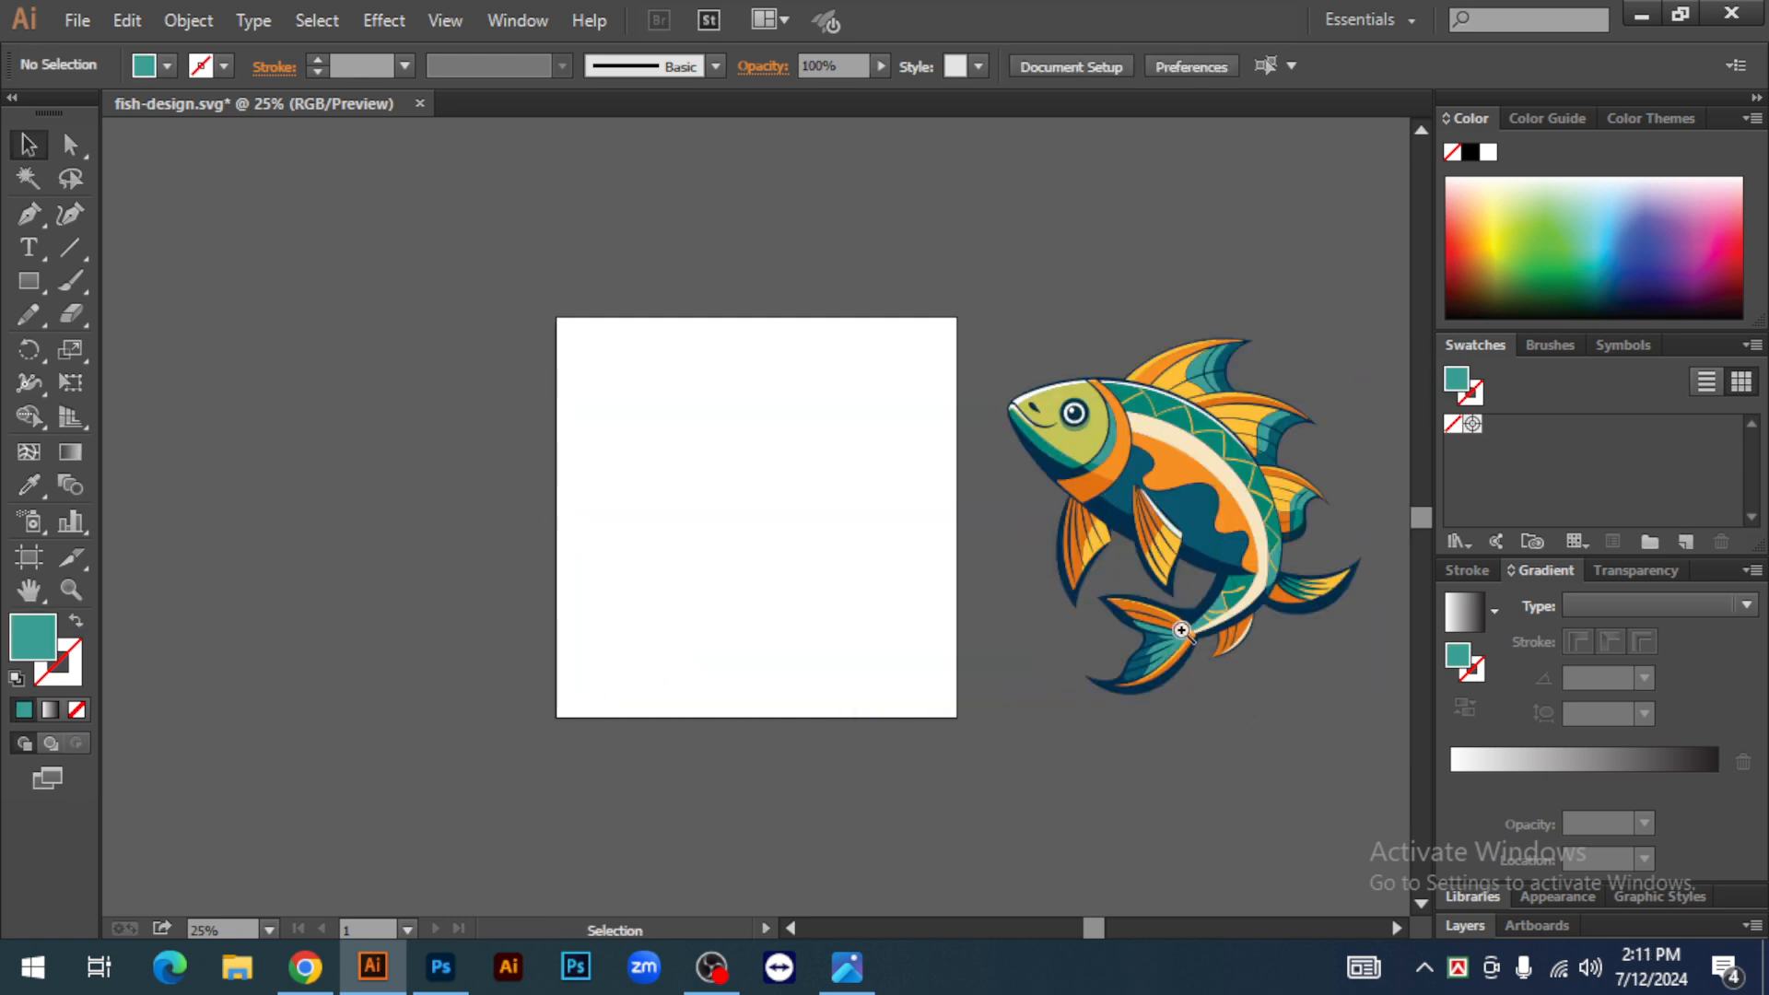
# Examine the isolated fish artwork up close and beside the artboard, checking its full outline and paths
pyautogui.click(1182, 630)
pyautogui.click(1158, 541)
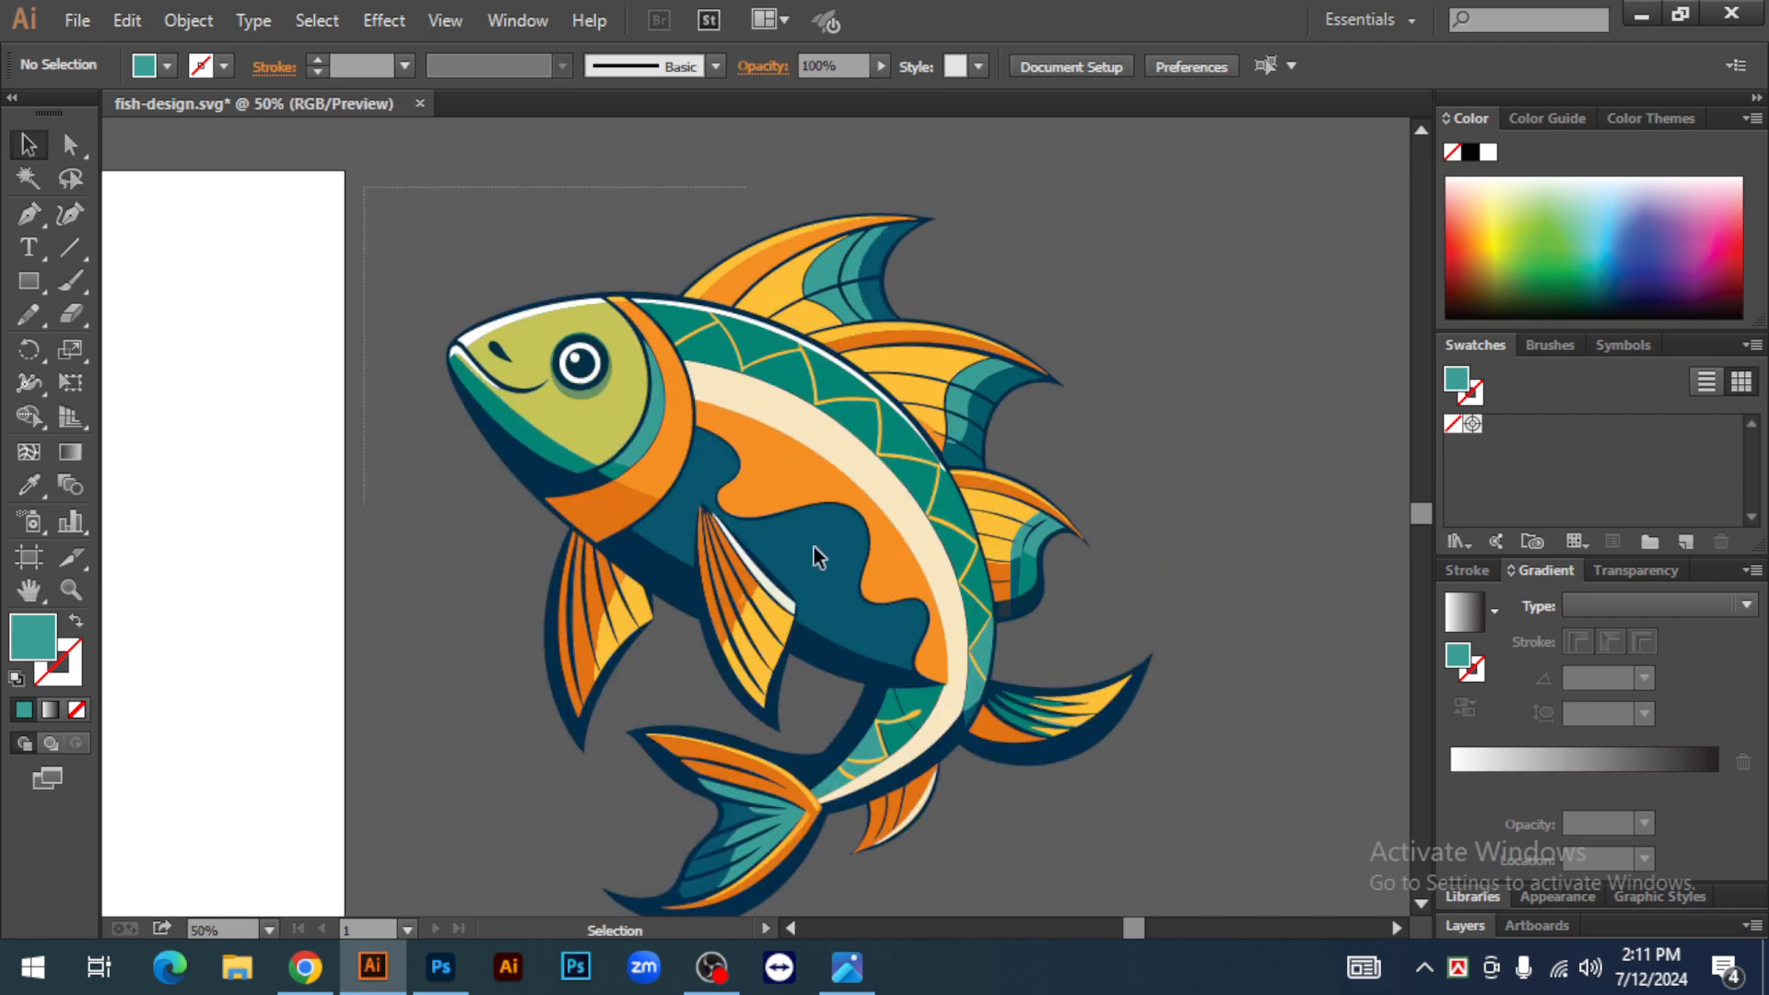
pyautogui.hotkey('ctrl', 'a')
pyautogui.scroll(-2, 1269, 624)
pyautogui.click(1269, 623)
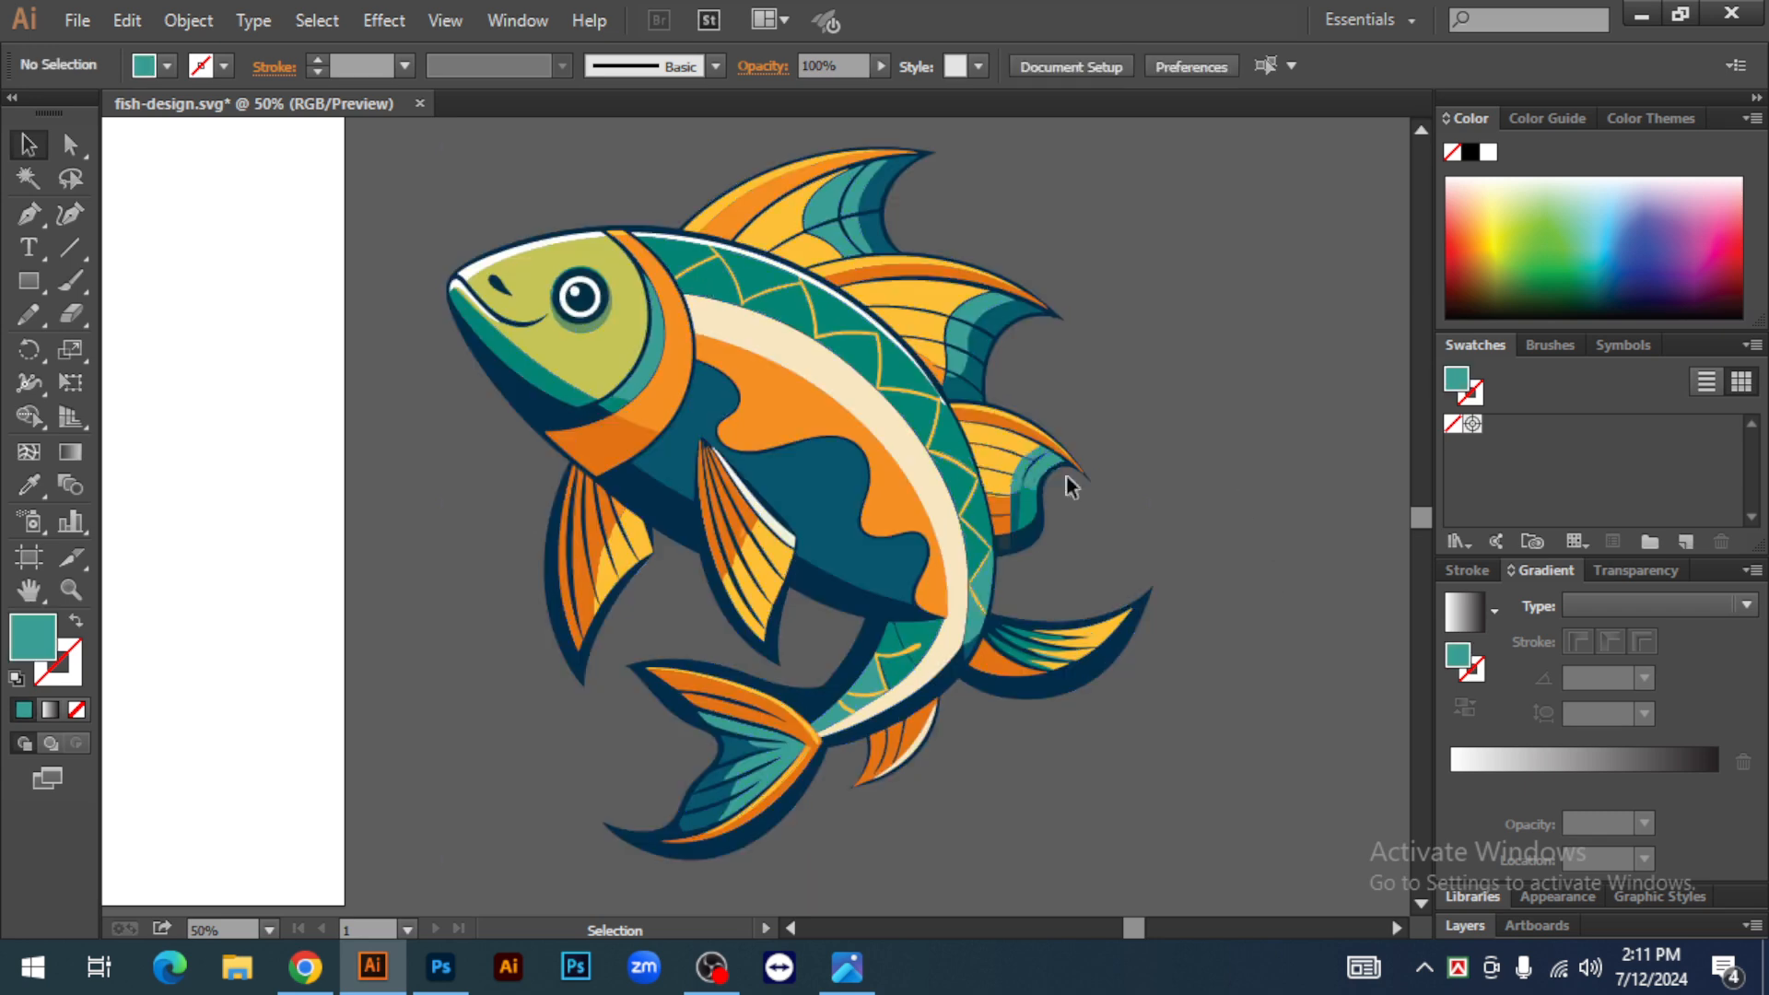
pyautogui.moveTo(449, 140); pyautogui.dragTo(1209, 770)
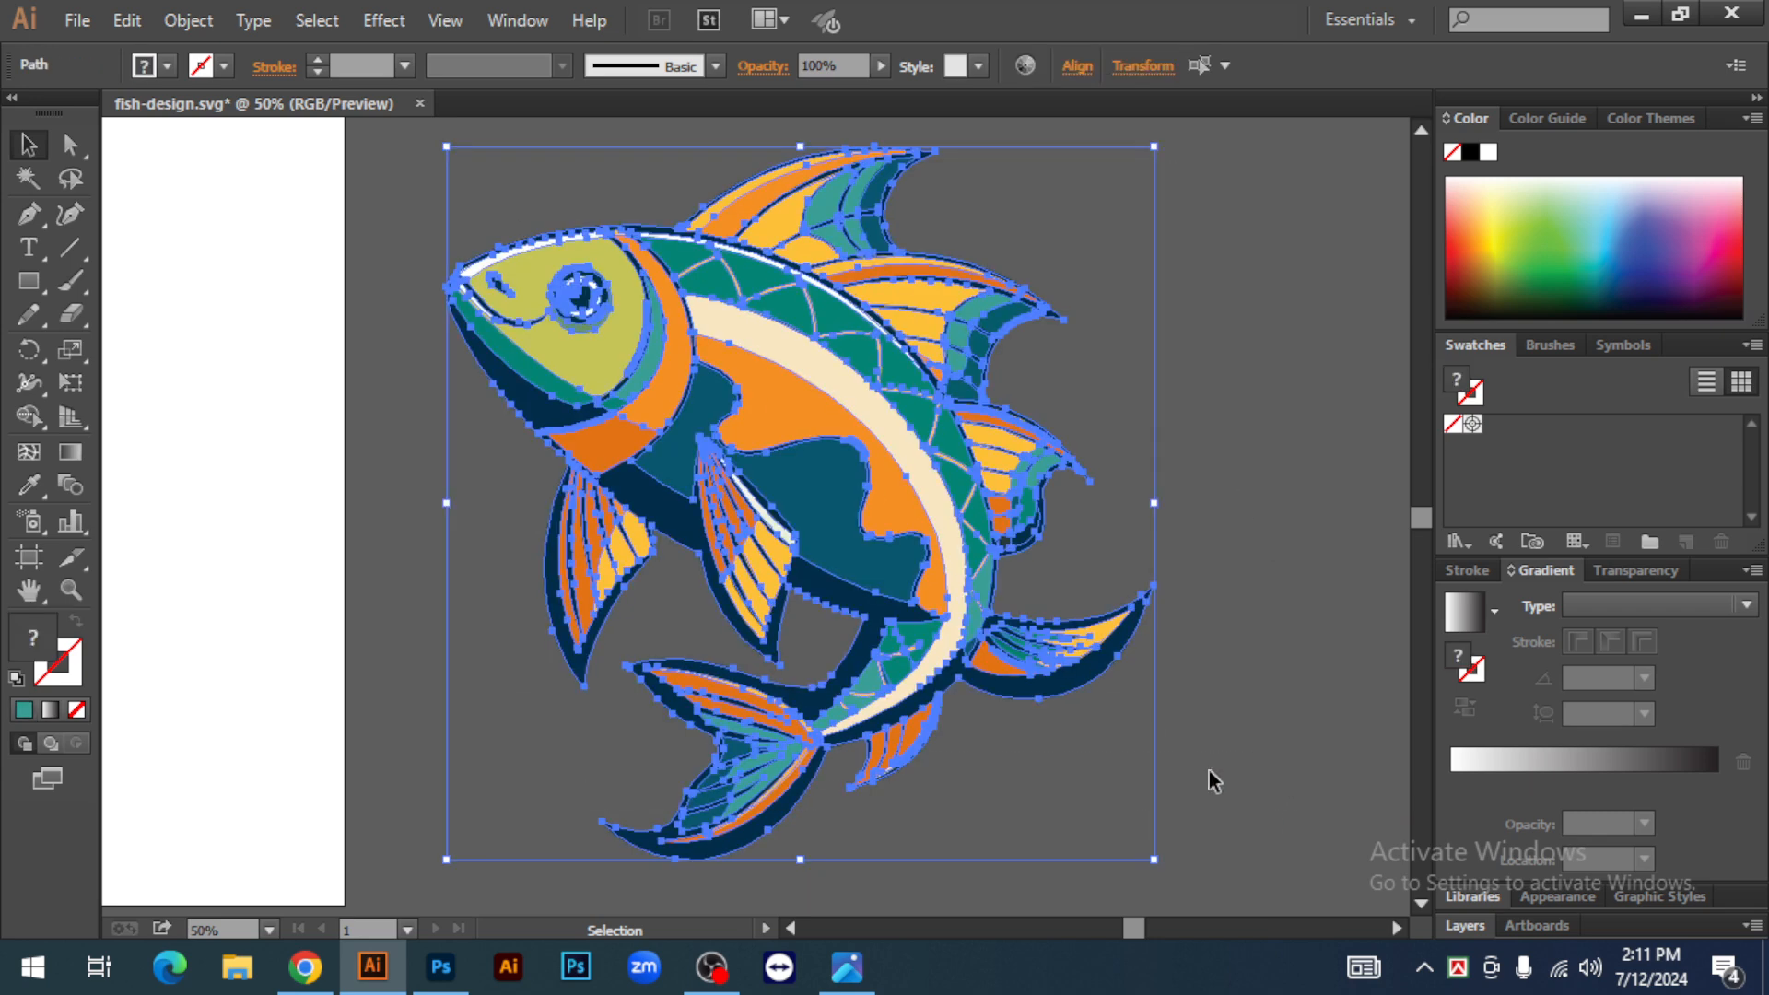
pyautogui.click(1213, 439)
pyautogui.hotkey('ctrl', '-')
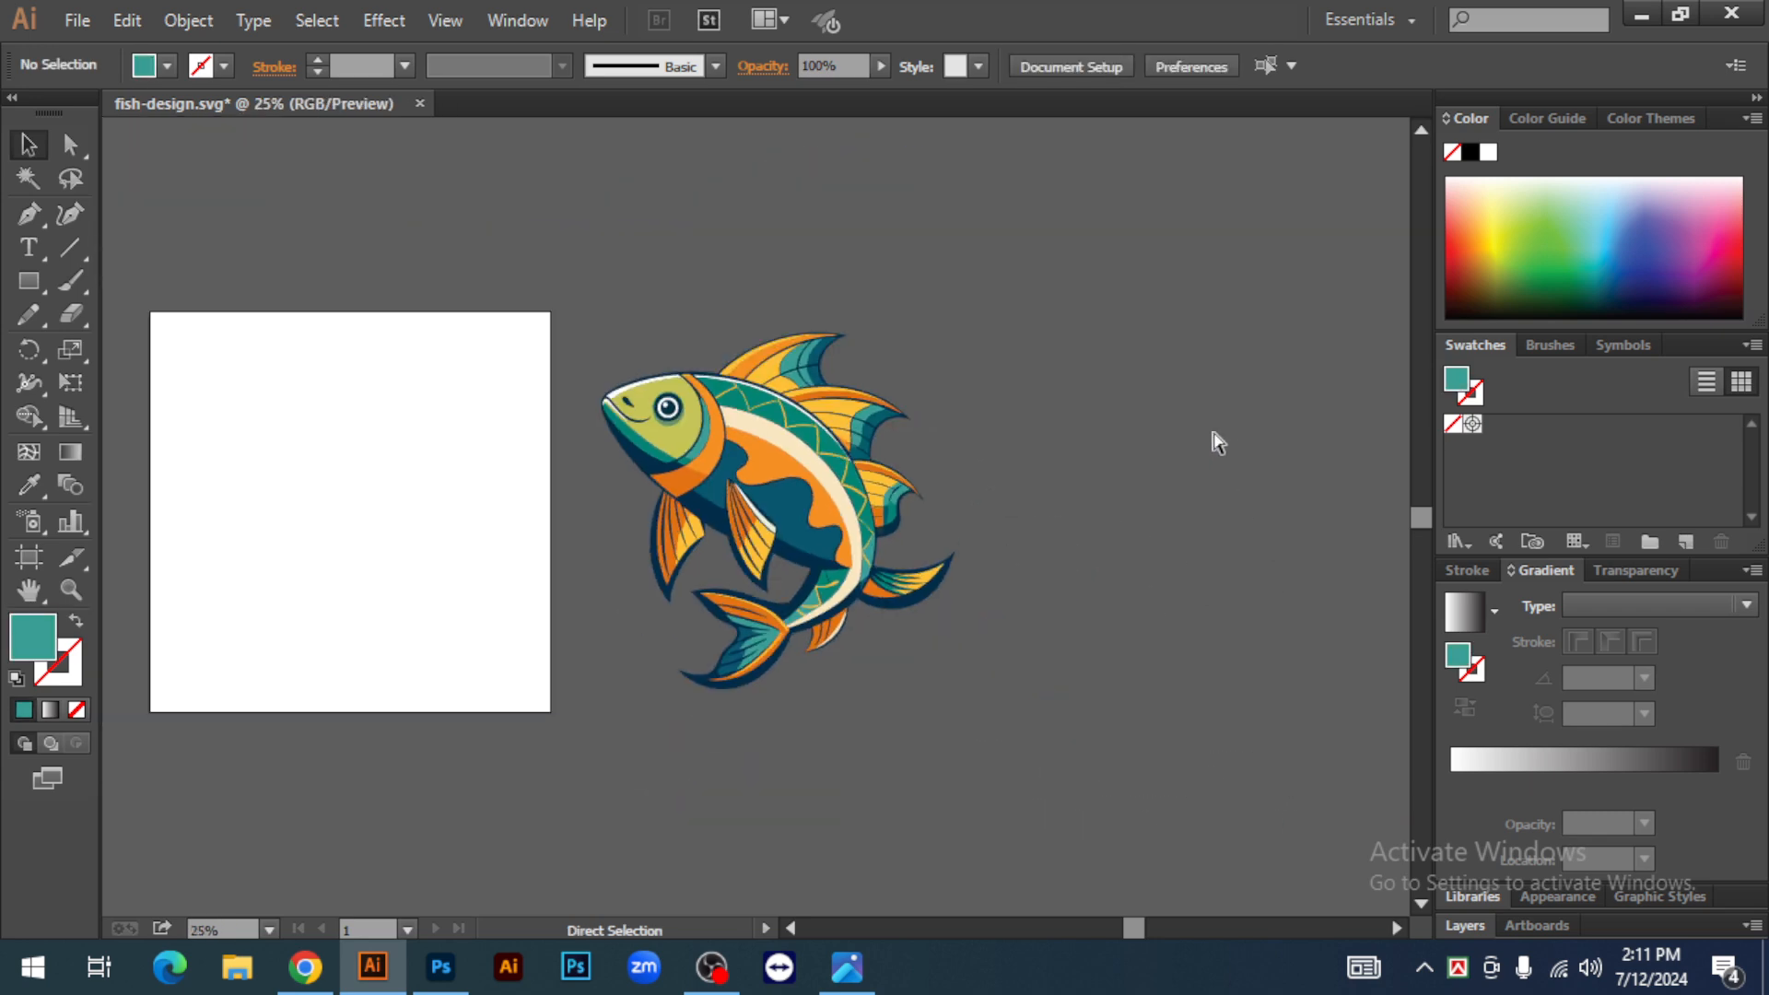
pyautogui.press('space')
pyautogui.moveTo(1027, 598); pyautogui.dragTo(1051, 644)
pyautogui.keyDown('ctrl'); pyautogui.click(816, 516); pyautogui.keyUp('ctrl')
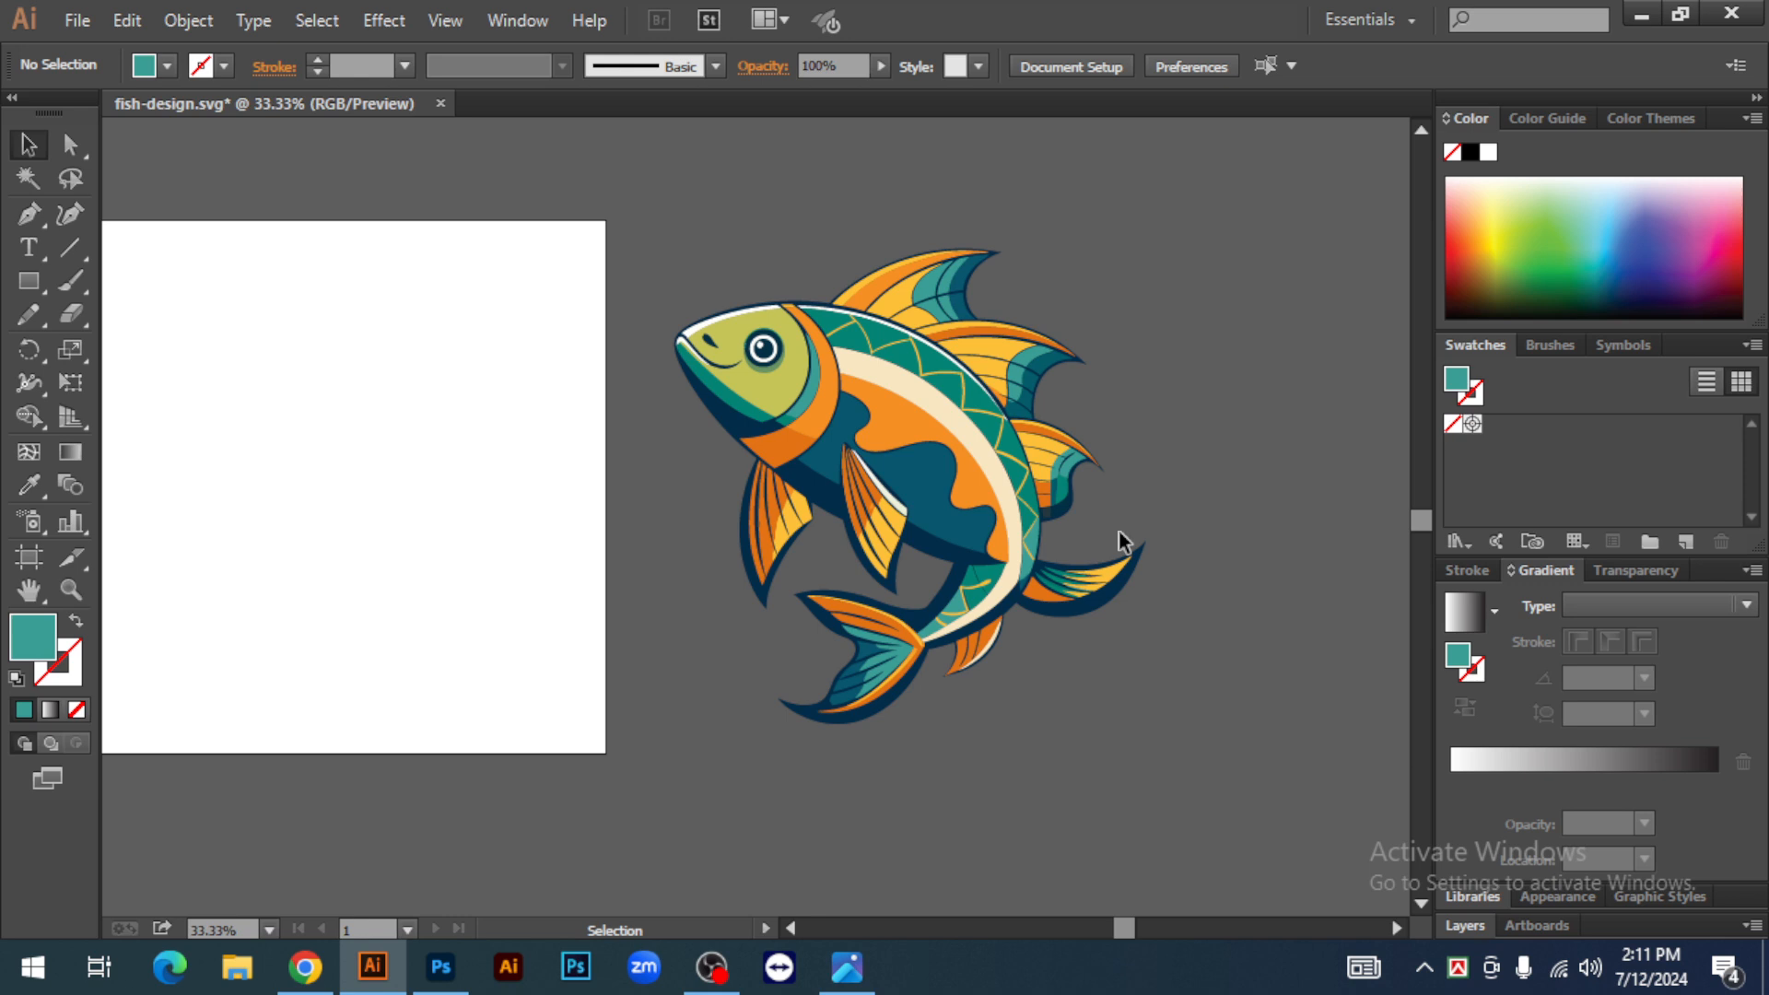
# Open the Place your design smart object in Photoshop and bring the whole fish over from Illustrator as a vector smart object
pyautogui.click(441, 966)
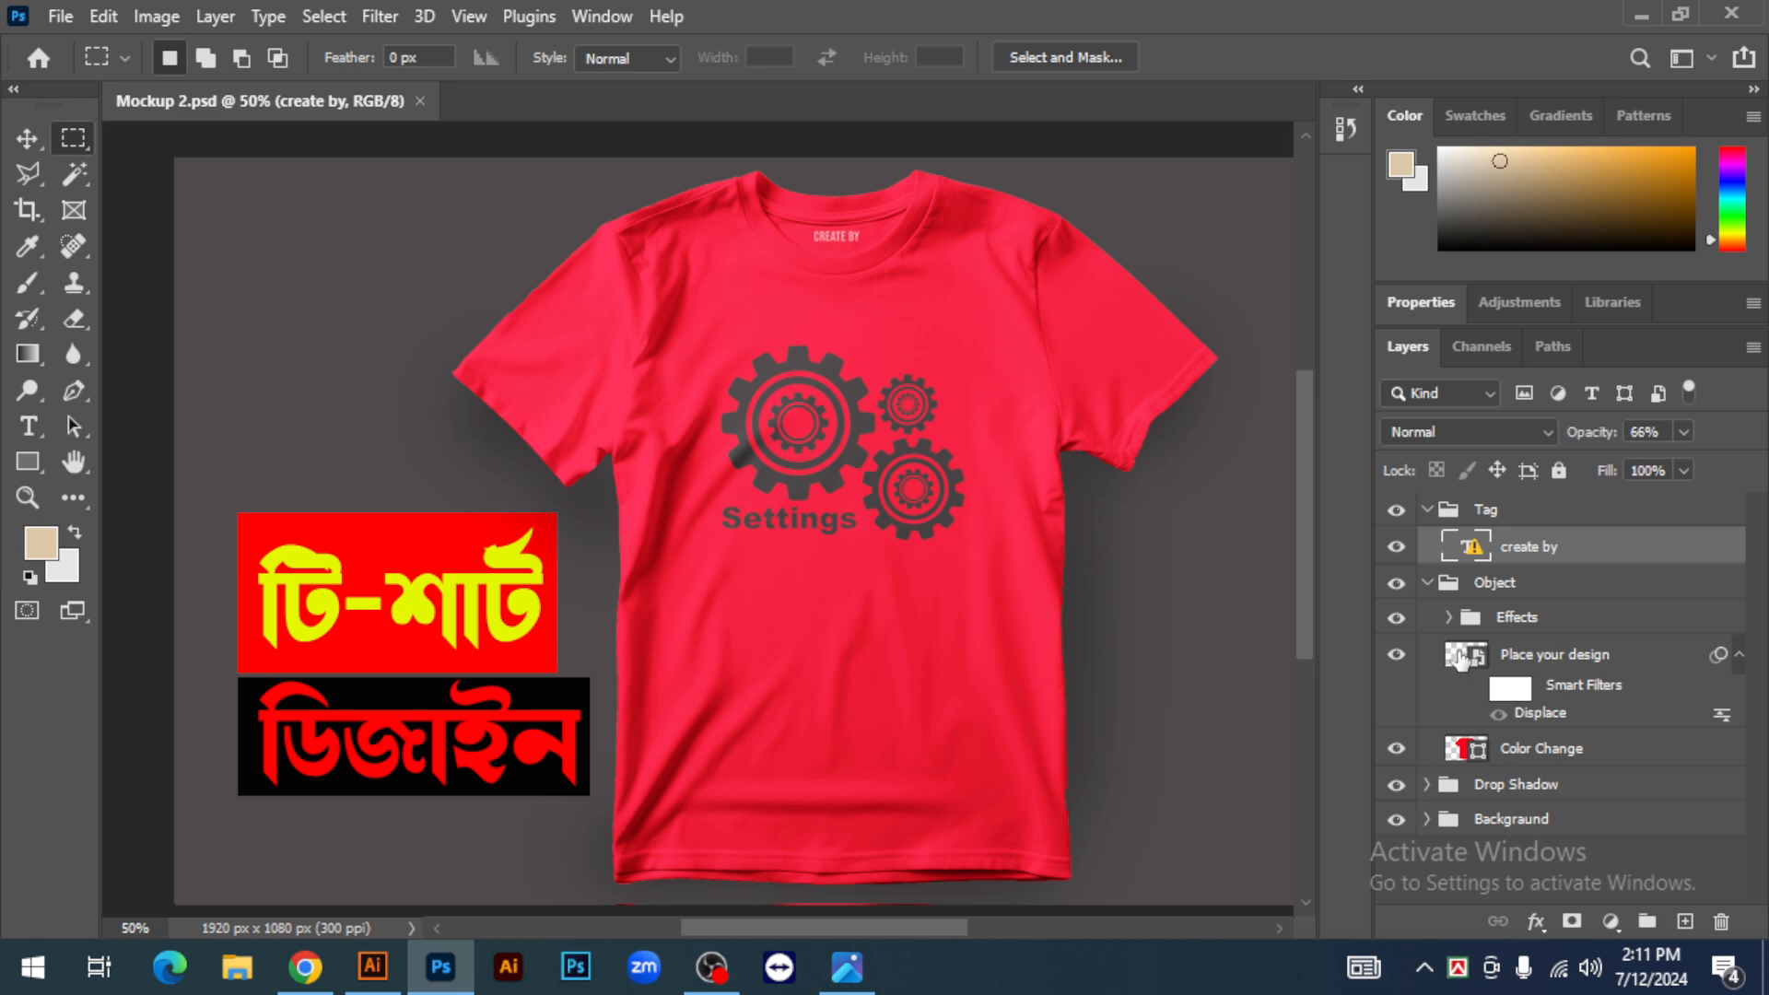
pyautogui.doubleClick(1459, 655)
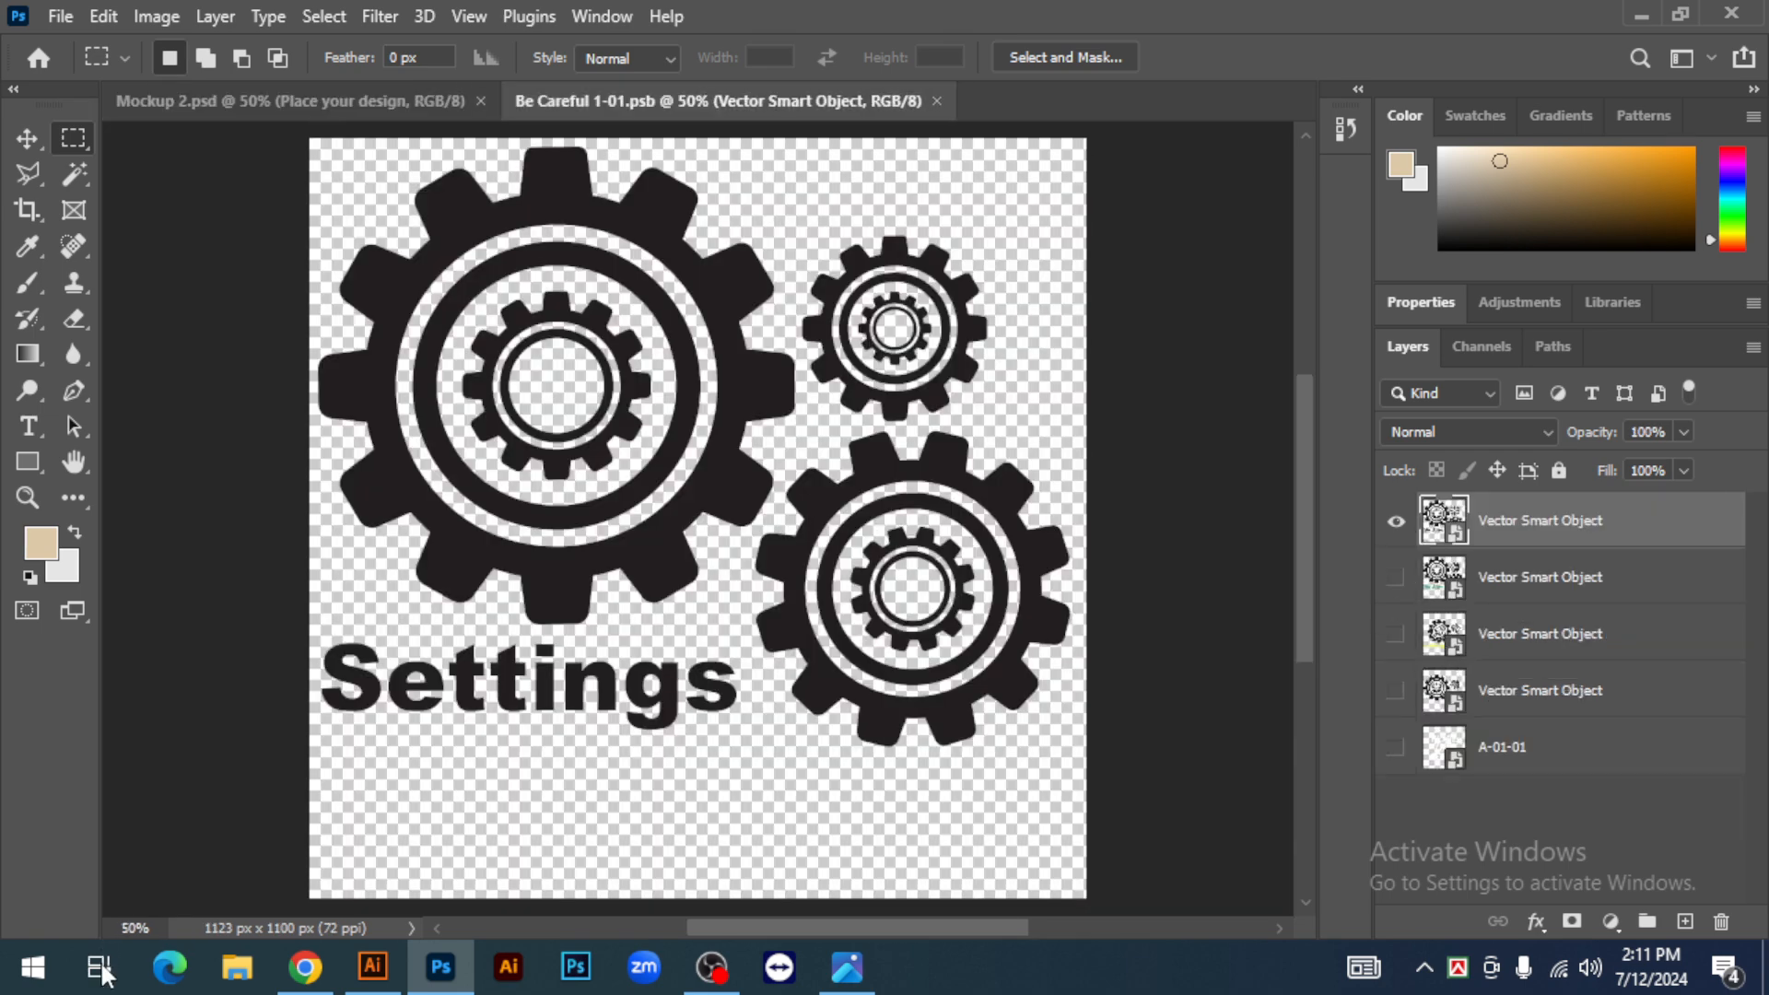
pyautogui.click(372, 967)
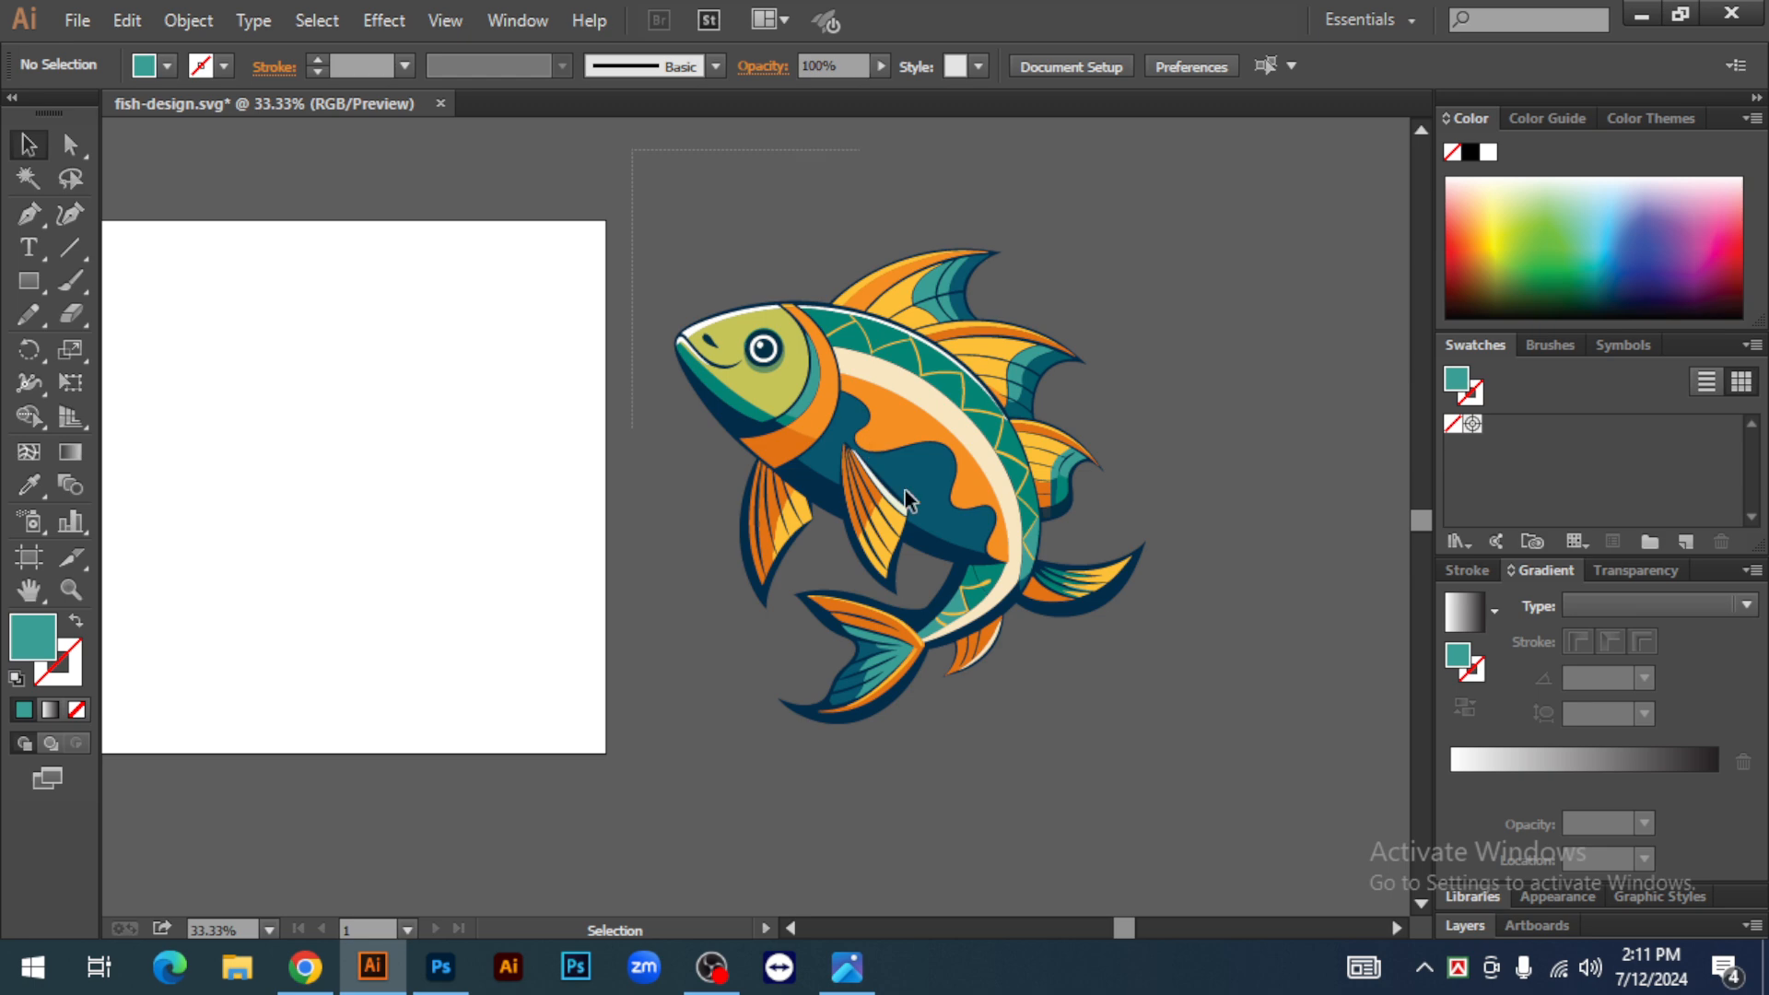
pyautogui.moveTo(905, 498); pyautogui.dragTo(1209, 792)
pyautogui.moveTo(891, 424); pyautogui.dragTo(766, 500)
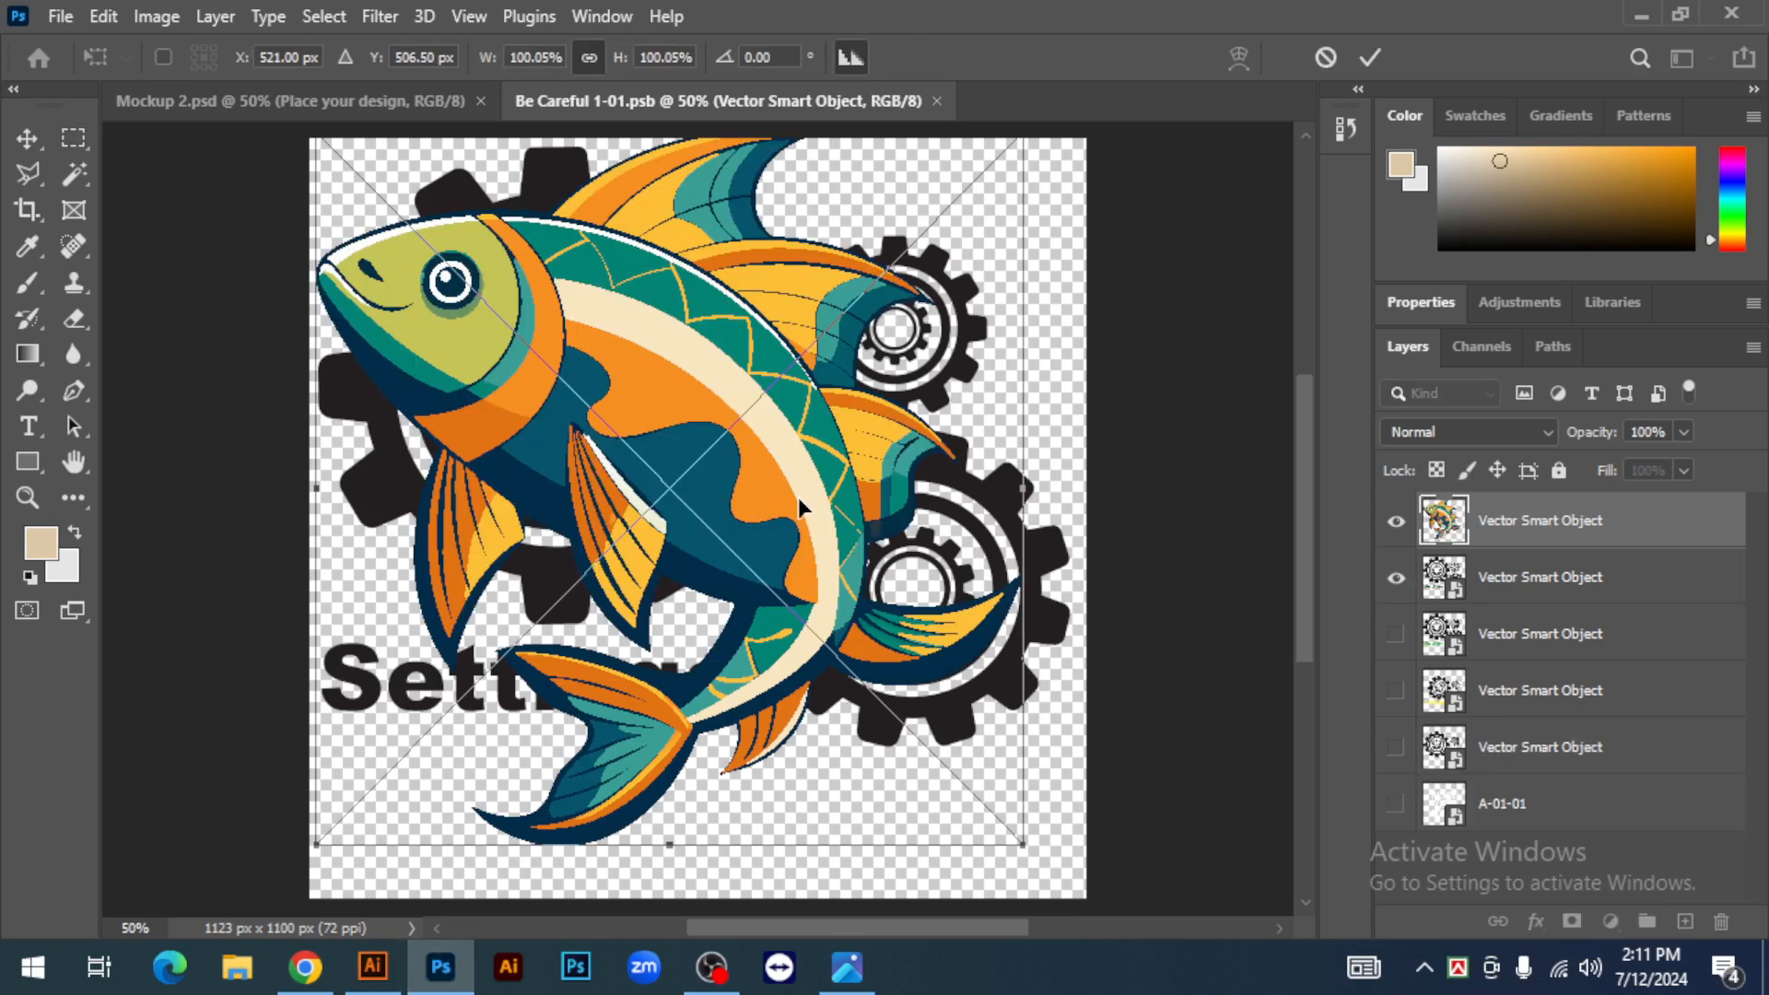
# Center the placed fish horizontally at X 561.5 px, nudge it down to Y 534.5 px, and commit the placement
pyautogui.hotkey('ctrl', '-')
pyautogui.moveTo(711, 467); pyautogui.dragTo(723, 473)
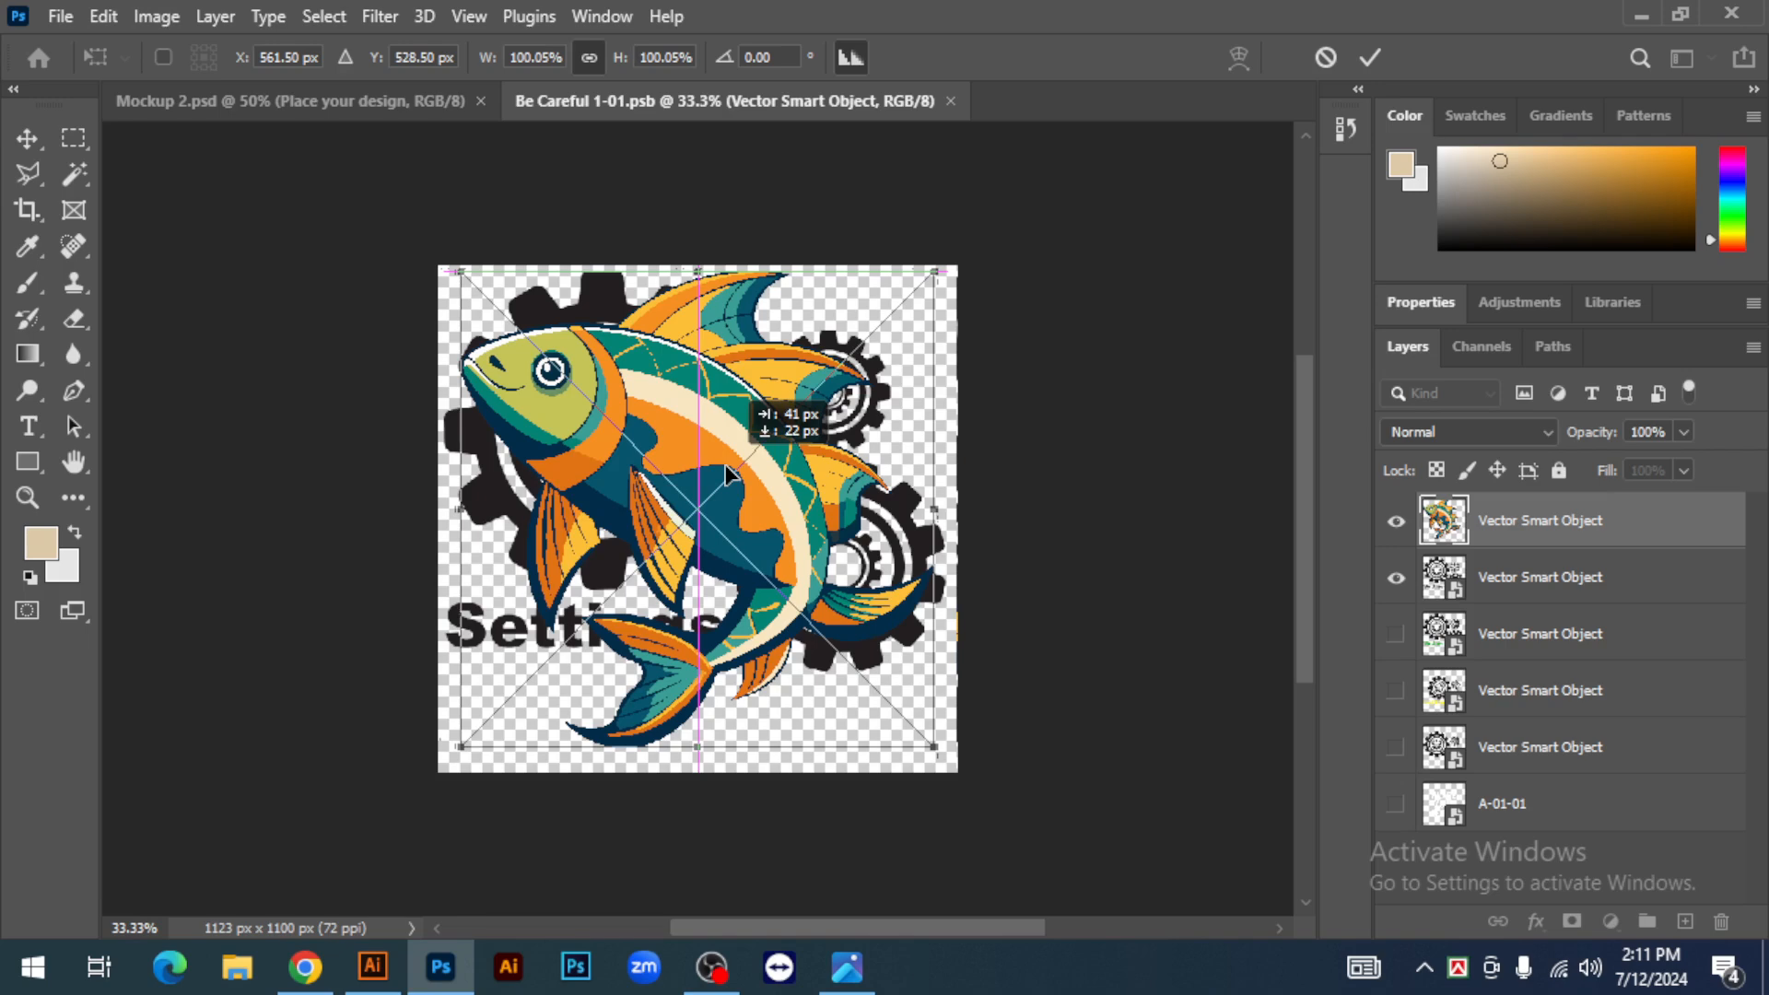
pyautogui.moveTo(728, 475); pyautogui.dragTo(726, 475)
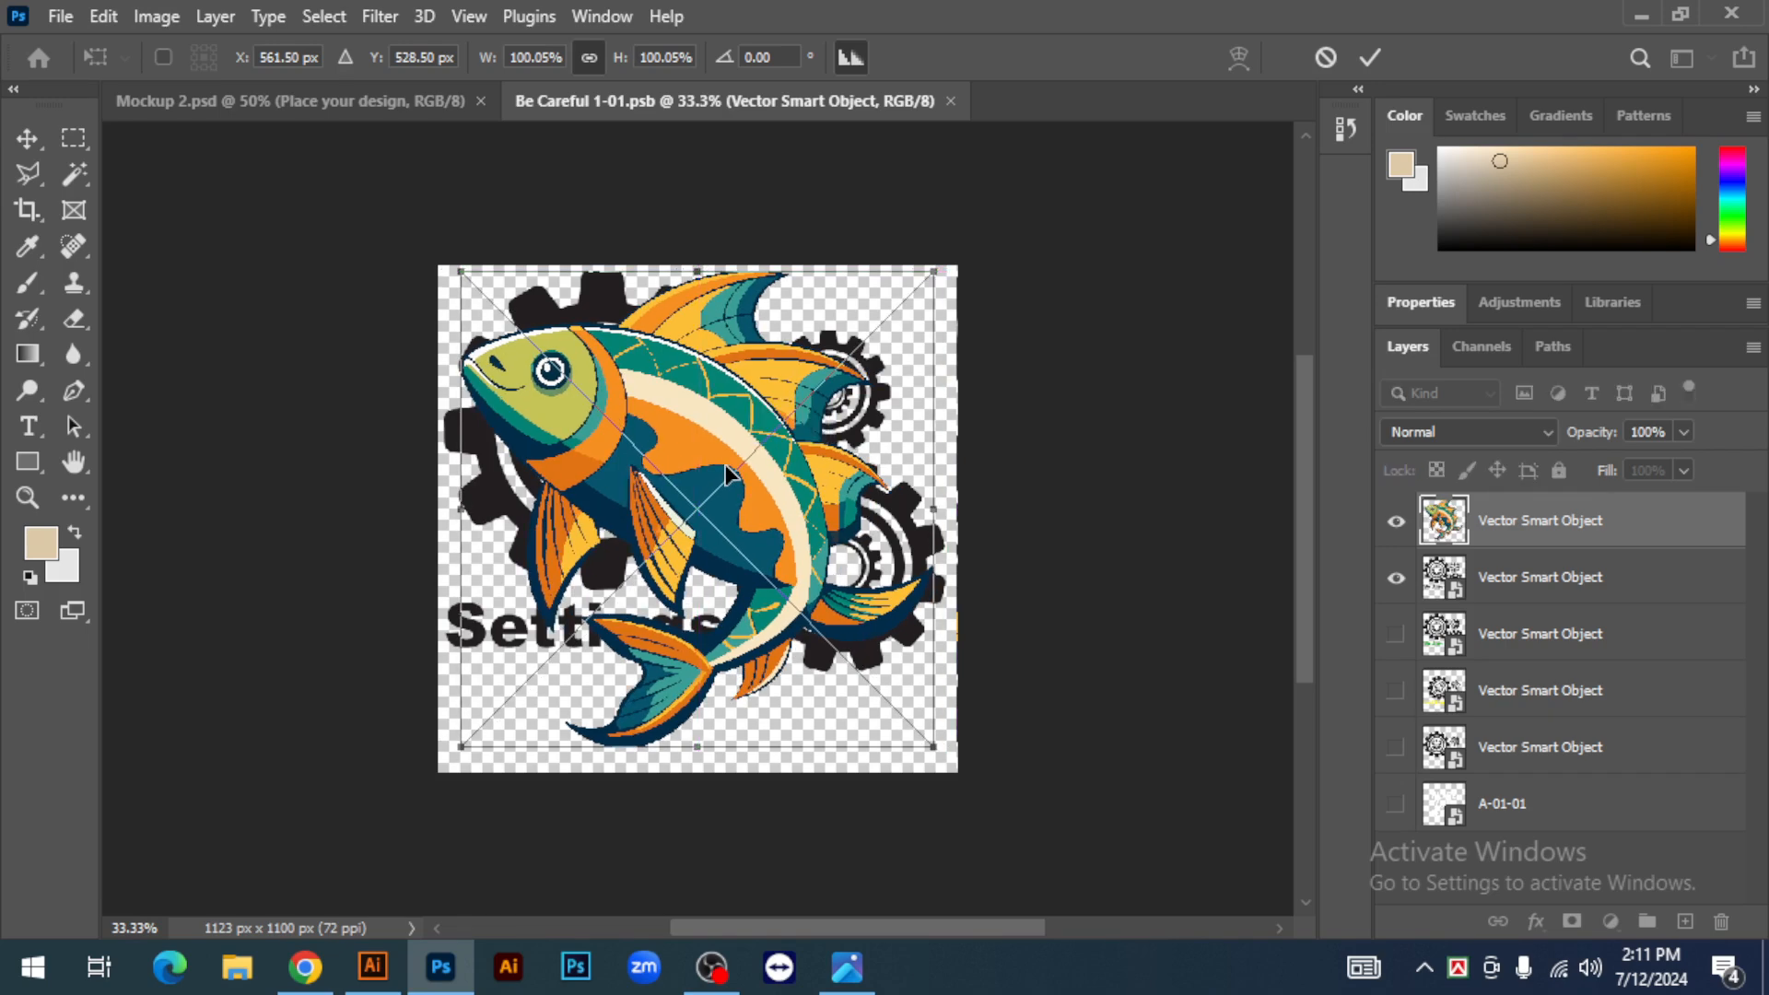
pyautogui.press('Down')
pyautogui.press('Down')
pyautogui.press('Down')
pyautogui.press('Down')
pyautogui.press('Down')
pyautogui.press('Down')
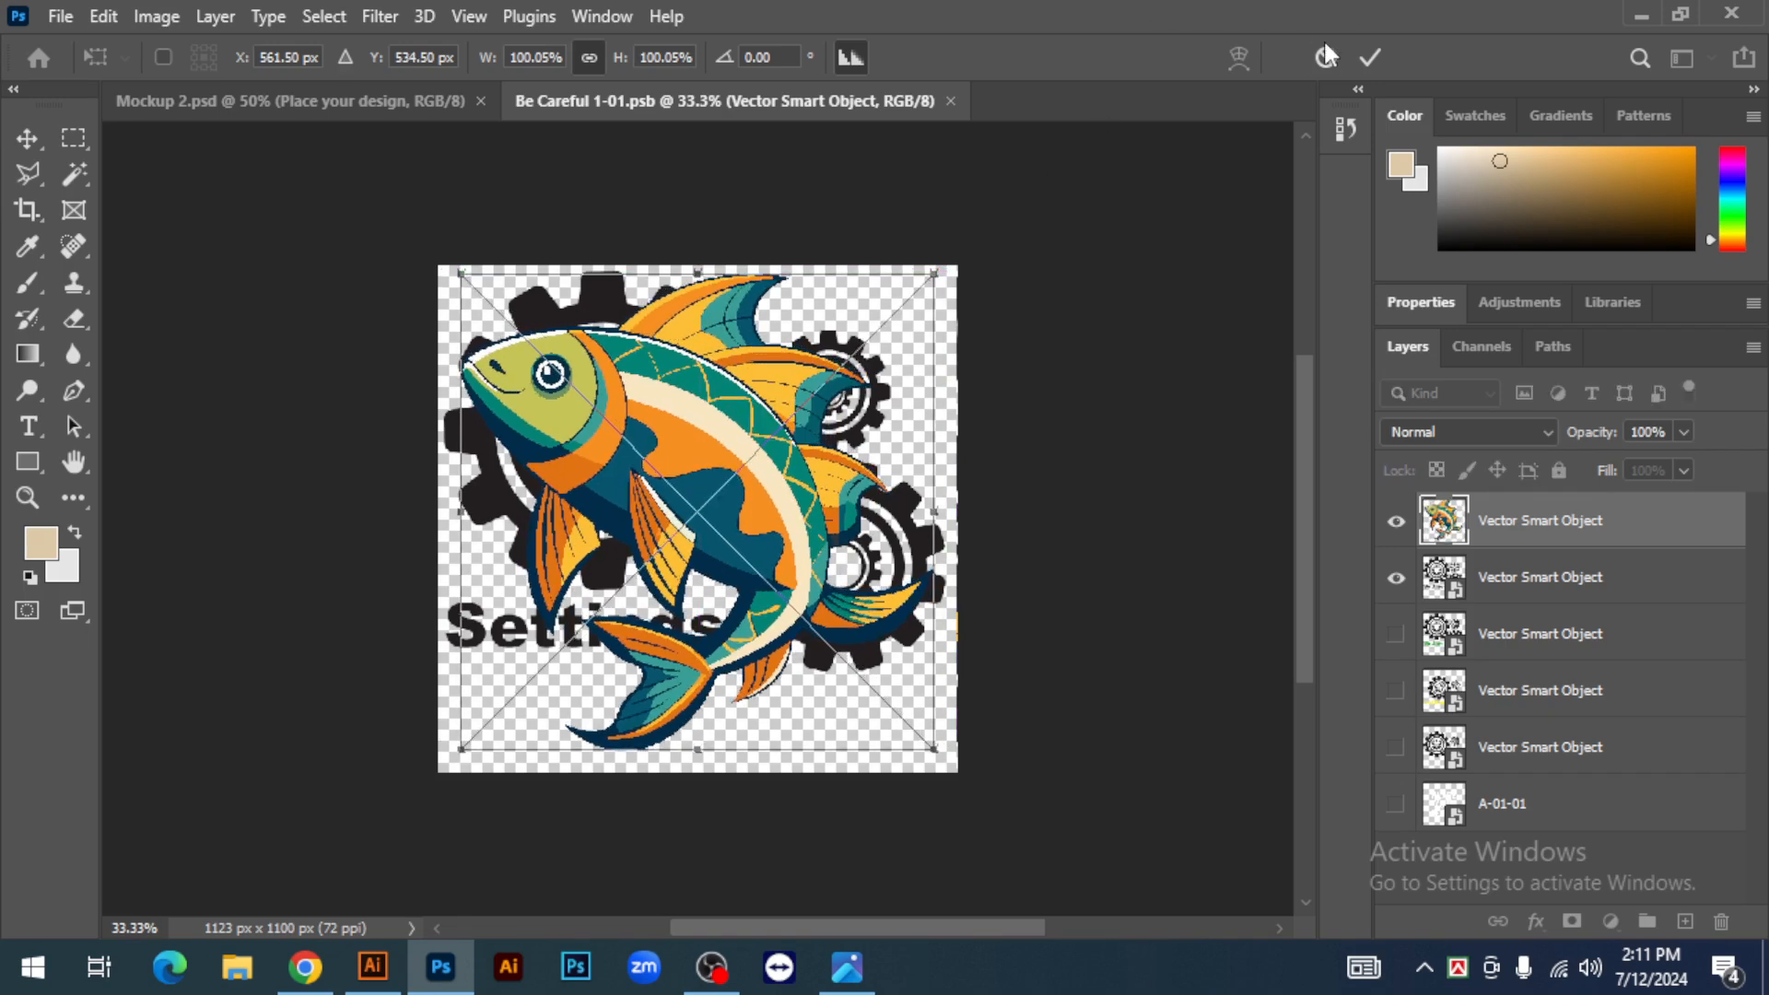
pyautogui.press('Return')
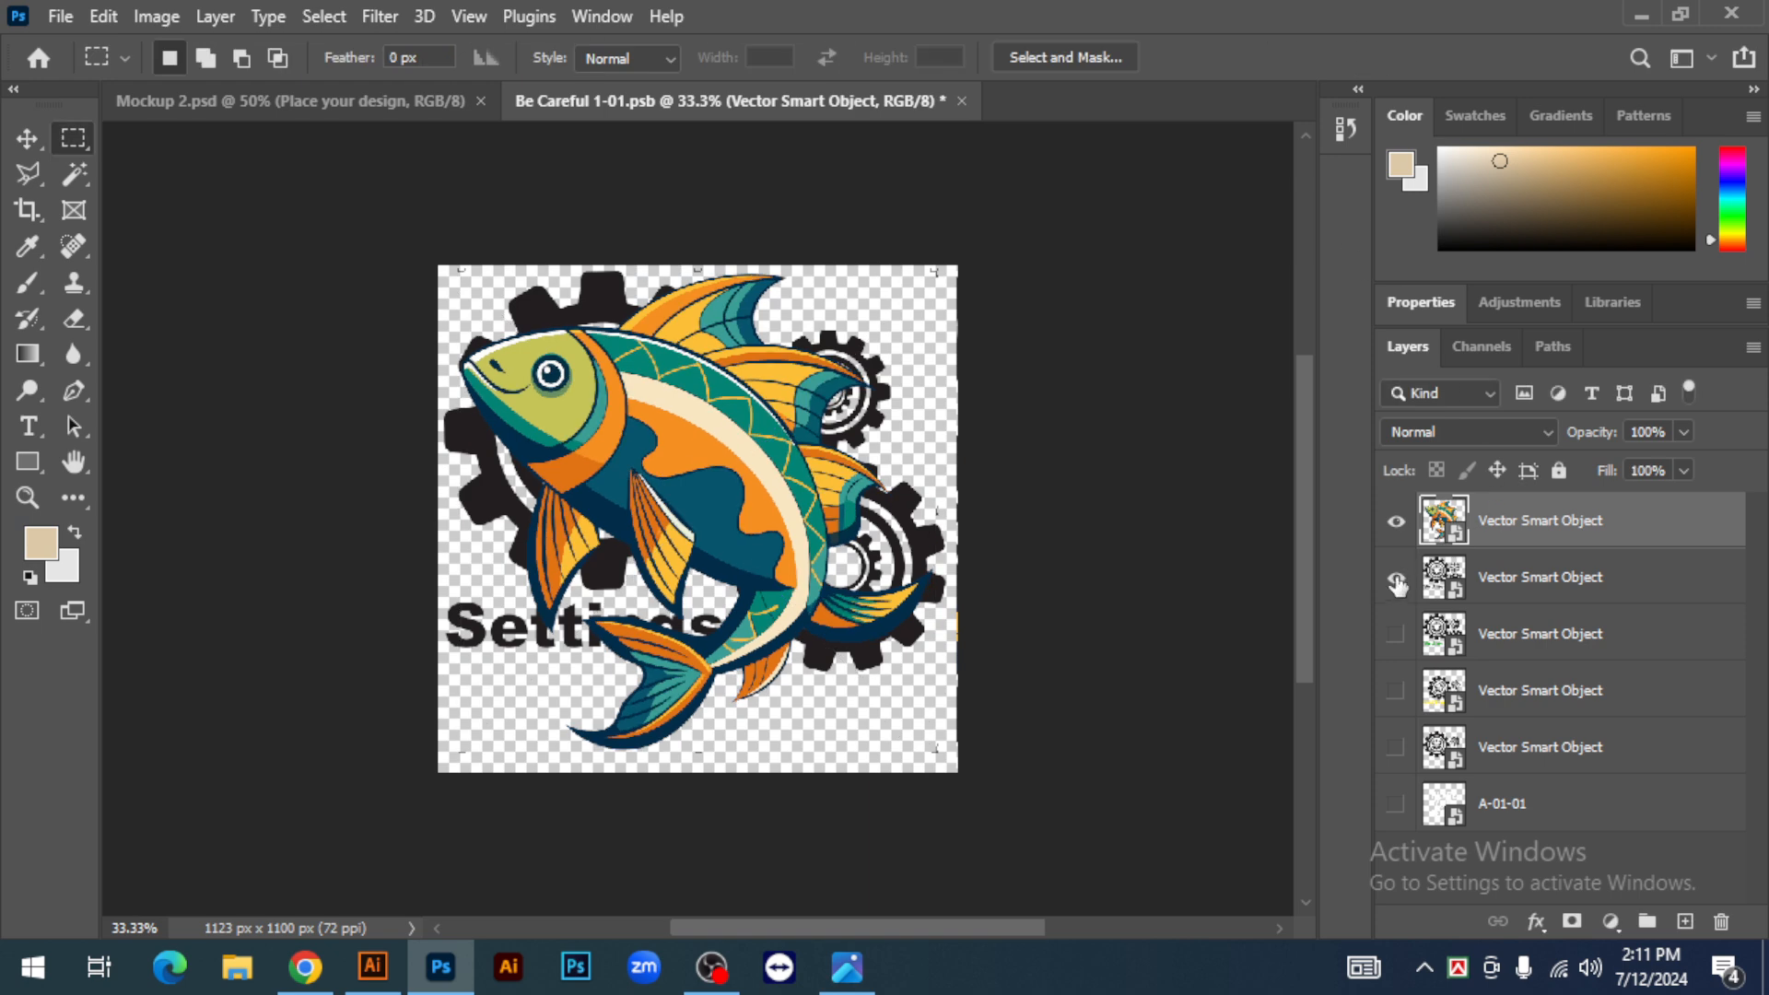
# Hide the gears Settings layer below the fish, save the smart object, and return to the Mockup 2 document
pyautogui.click(1396, 579)
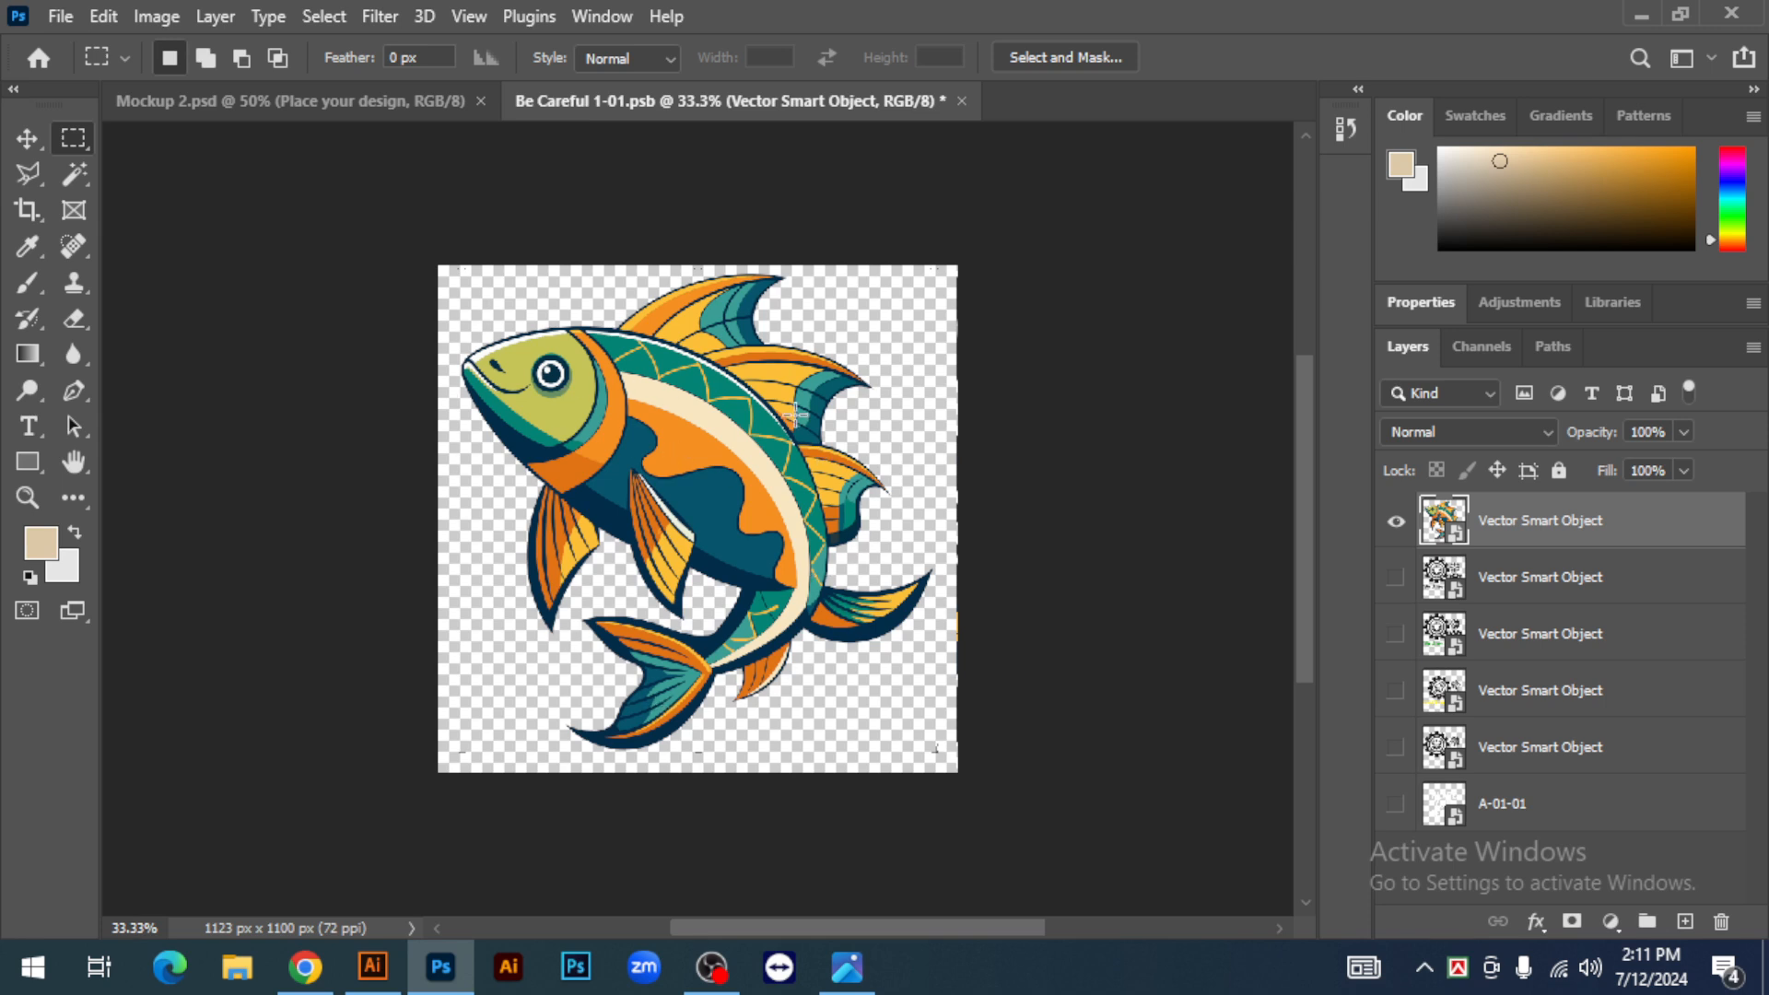
pyautogui.hotkey('ctrl', 's')
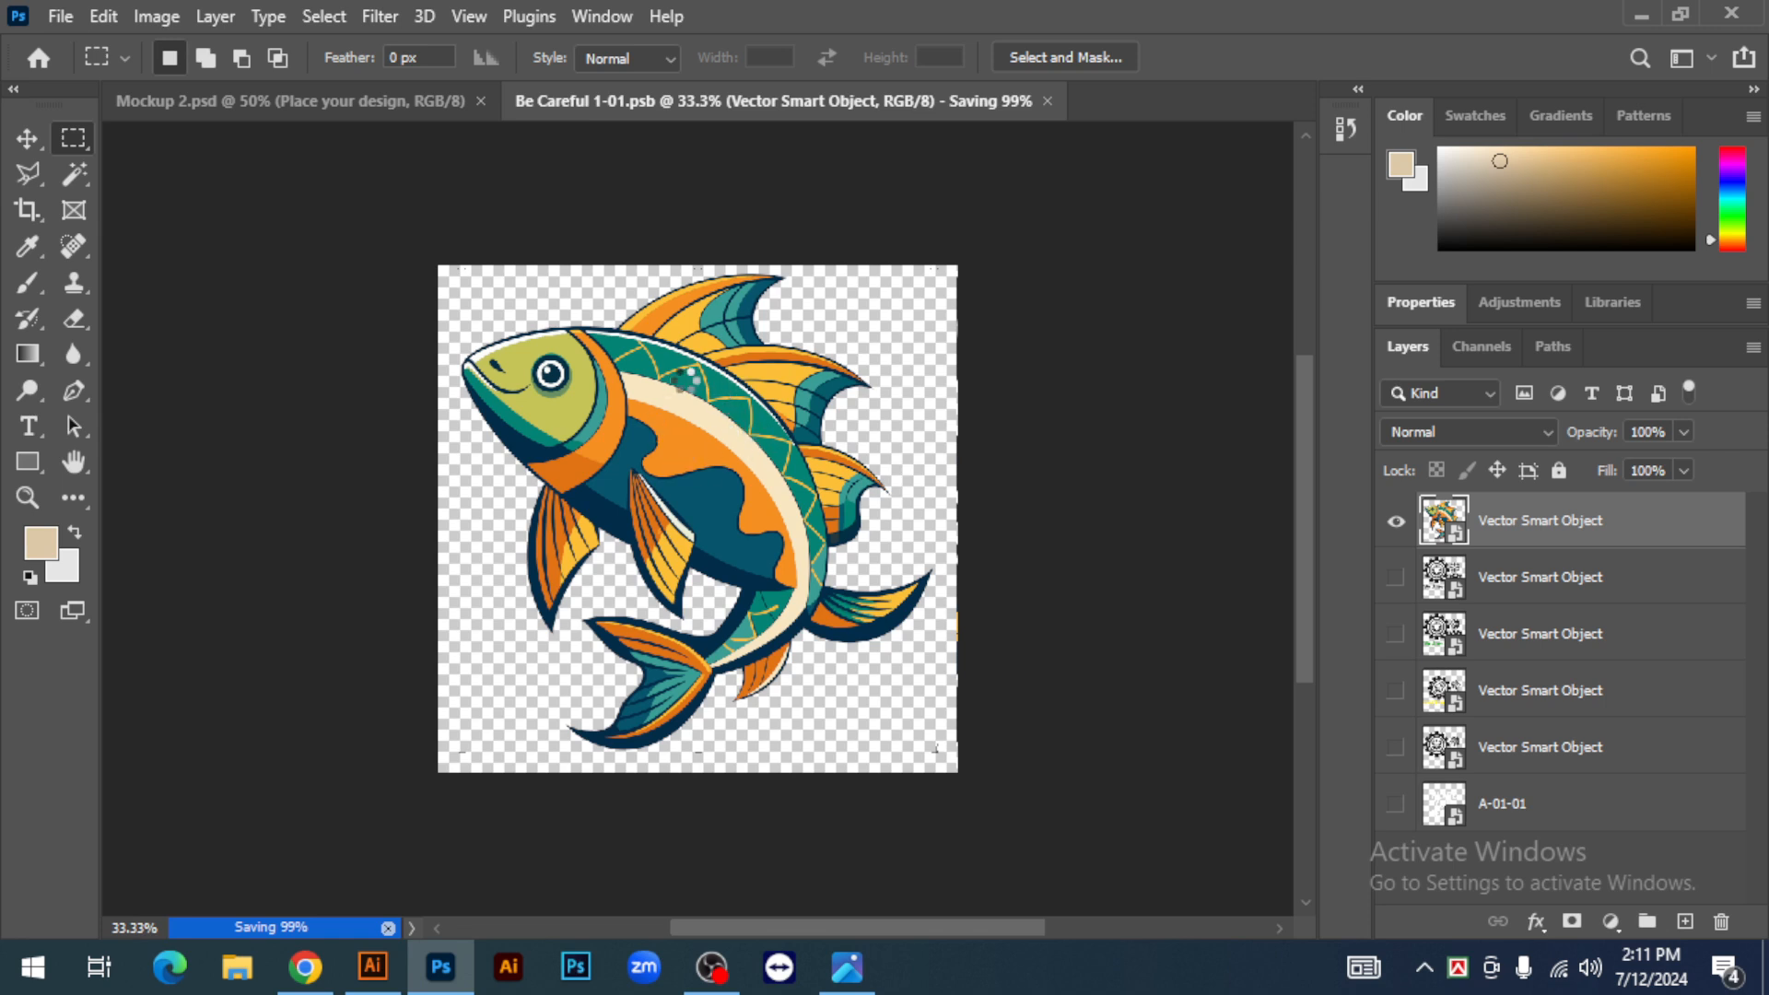
pyautogui.click(355, 103)
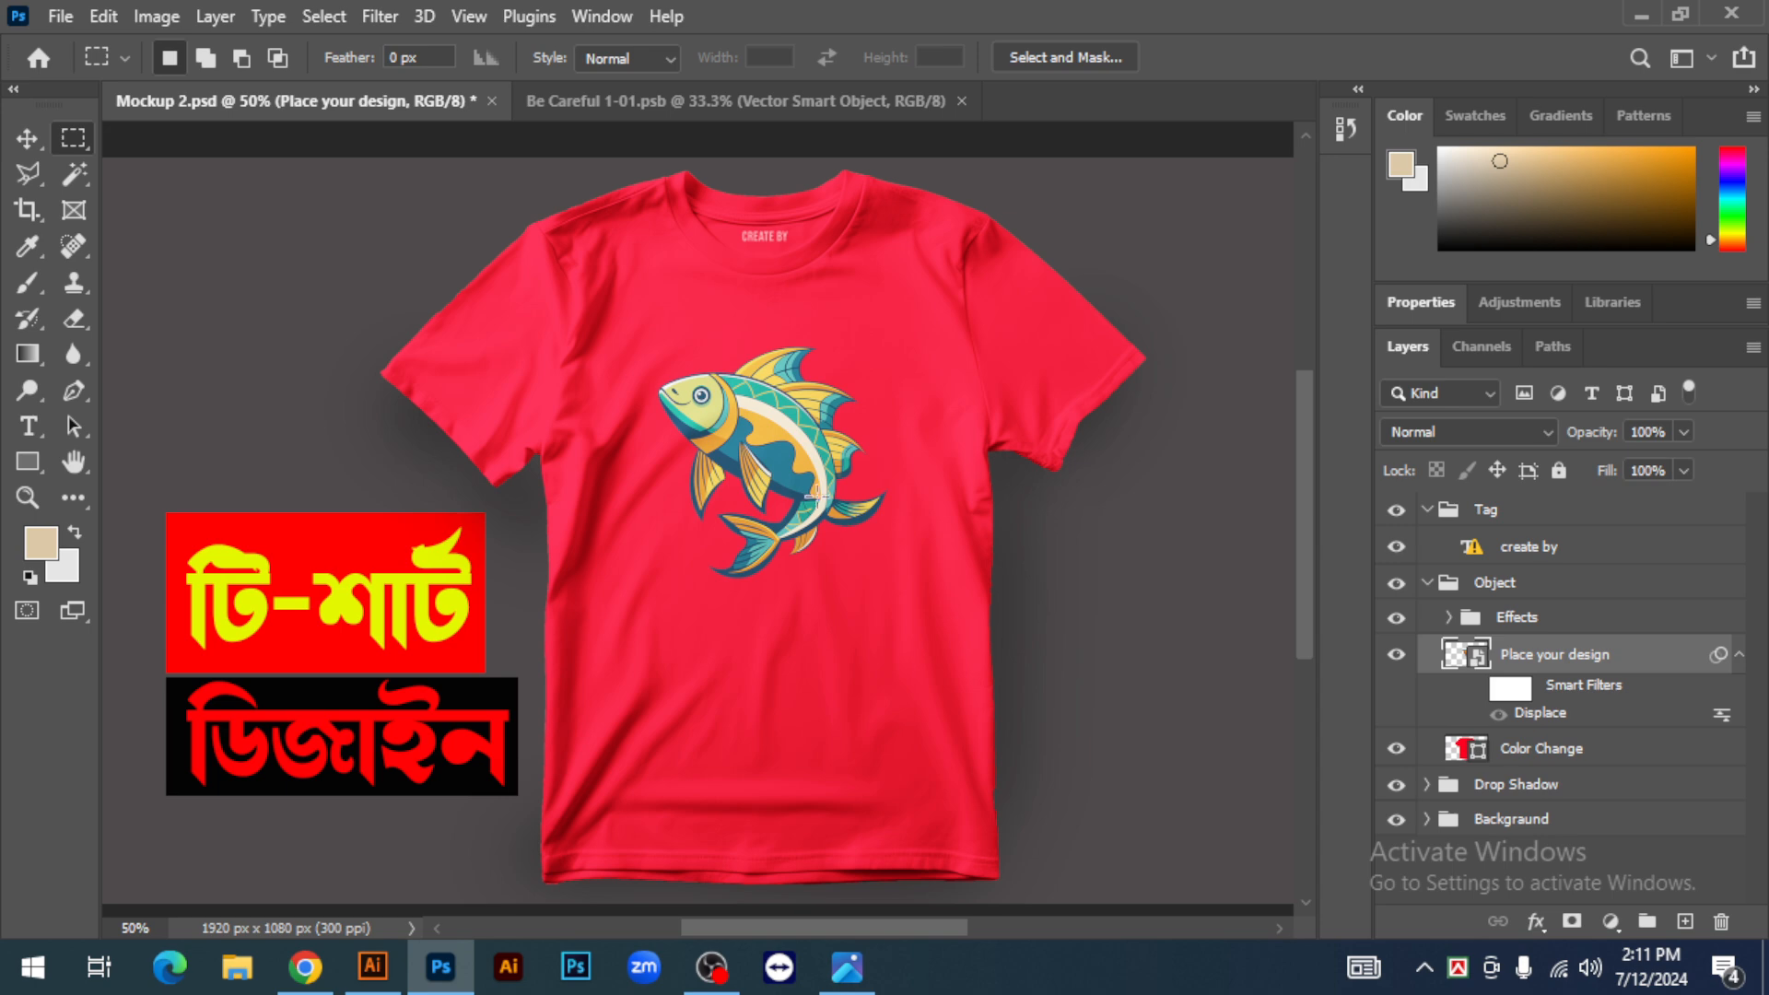
# Change the T-shirt's Color Change fill to orange ff5a00
pyautogui.keyDown('ctrl'); pyautogui.click(757, 456); pyautogui.keyUp('ctrl')
pyautogui.keyDown('ctrl'); pyautogui.click(757, 456); pyautogui.keyUp('ctrl')
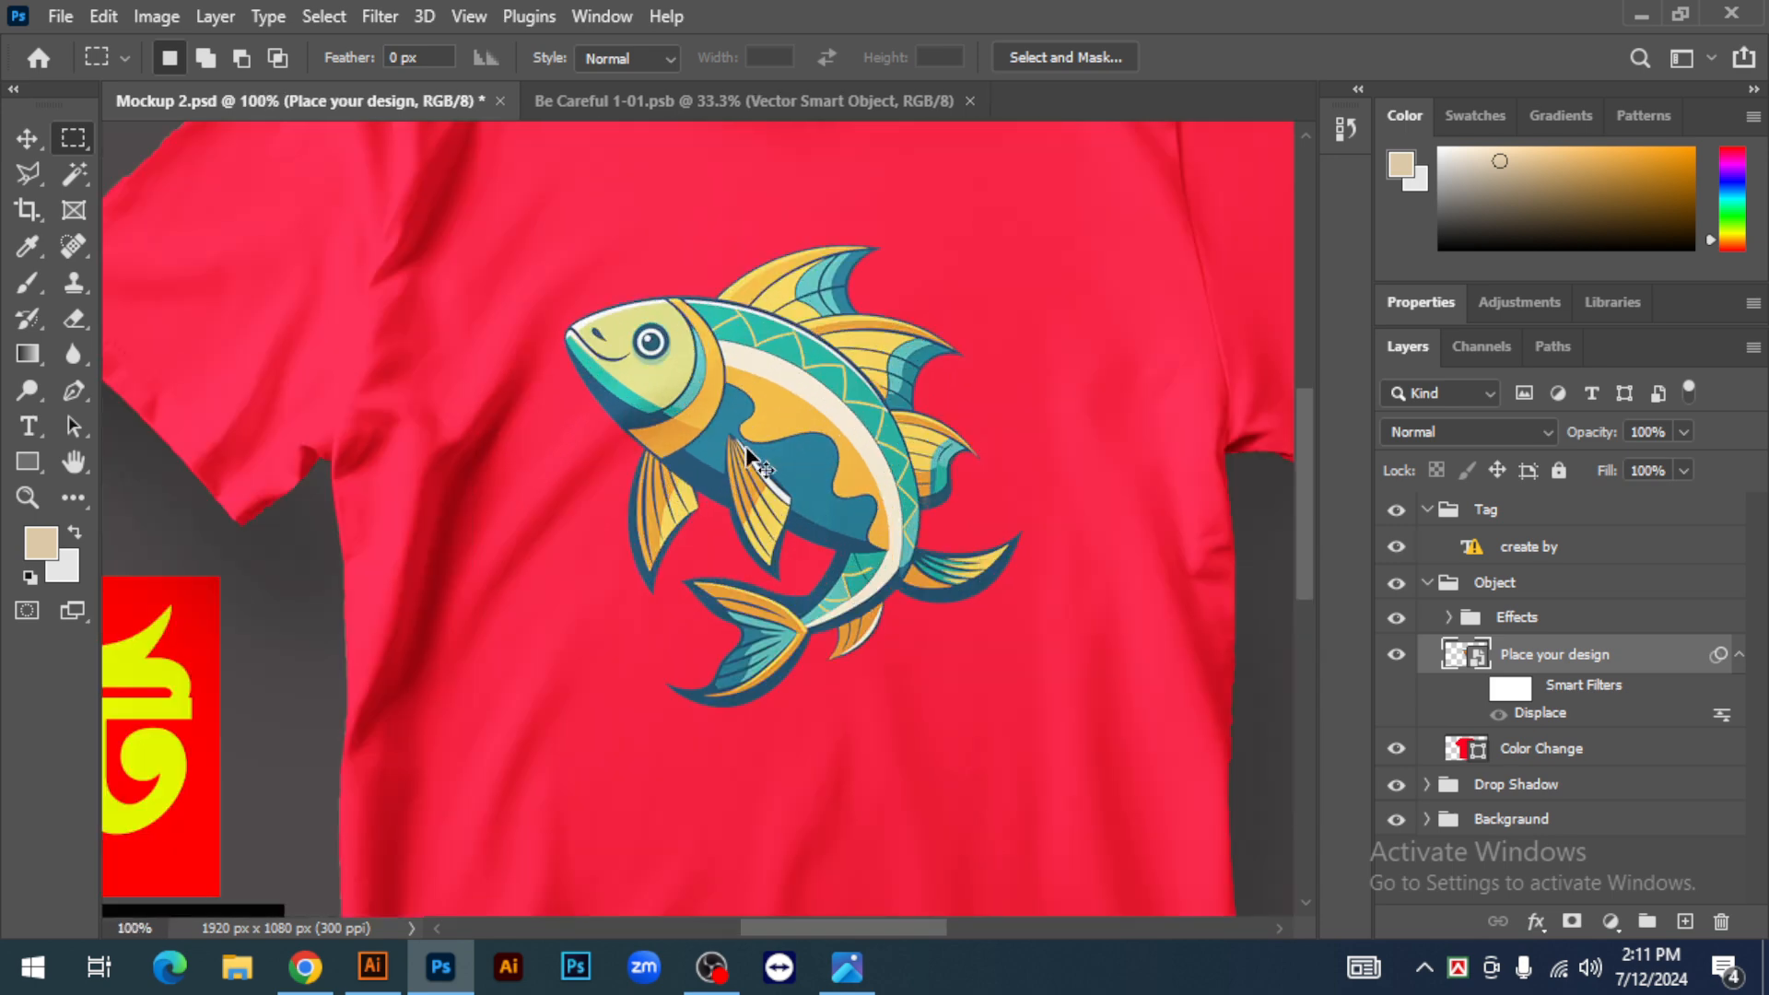
pyautogui.keyDown('alt'); pyautogui.click(758, 460); pyautogui.keyUp('alt')
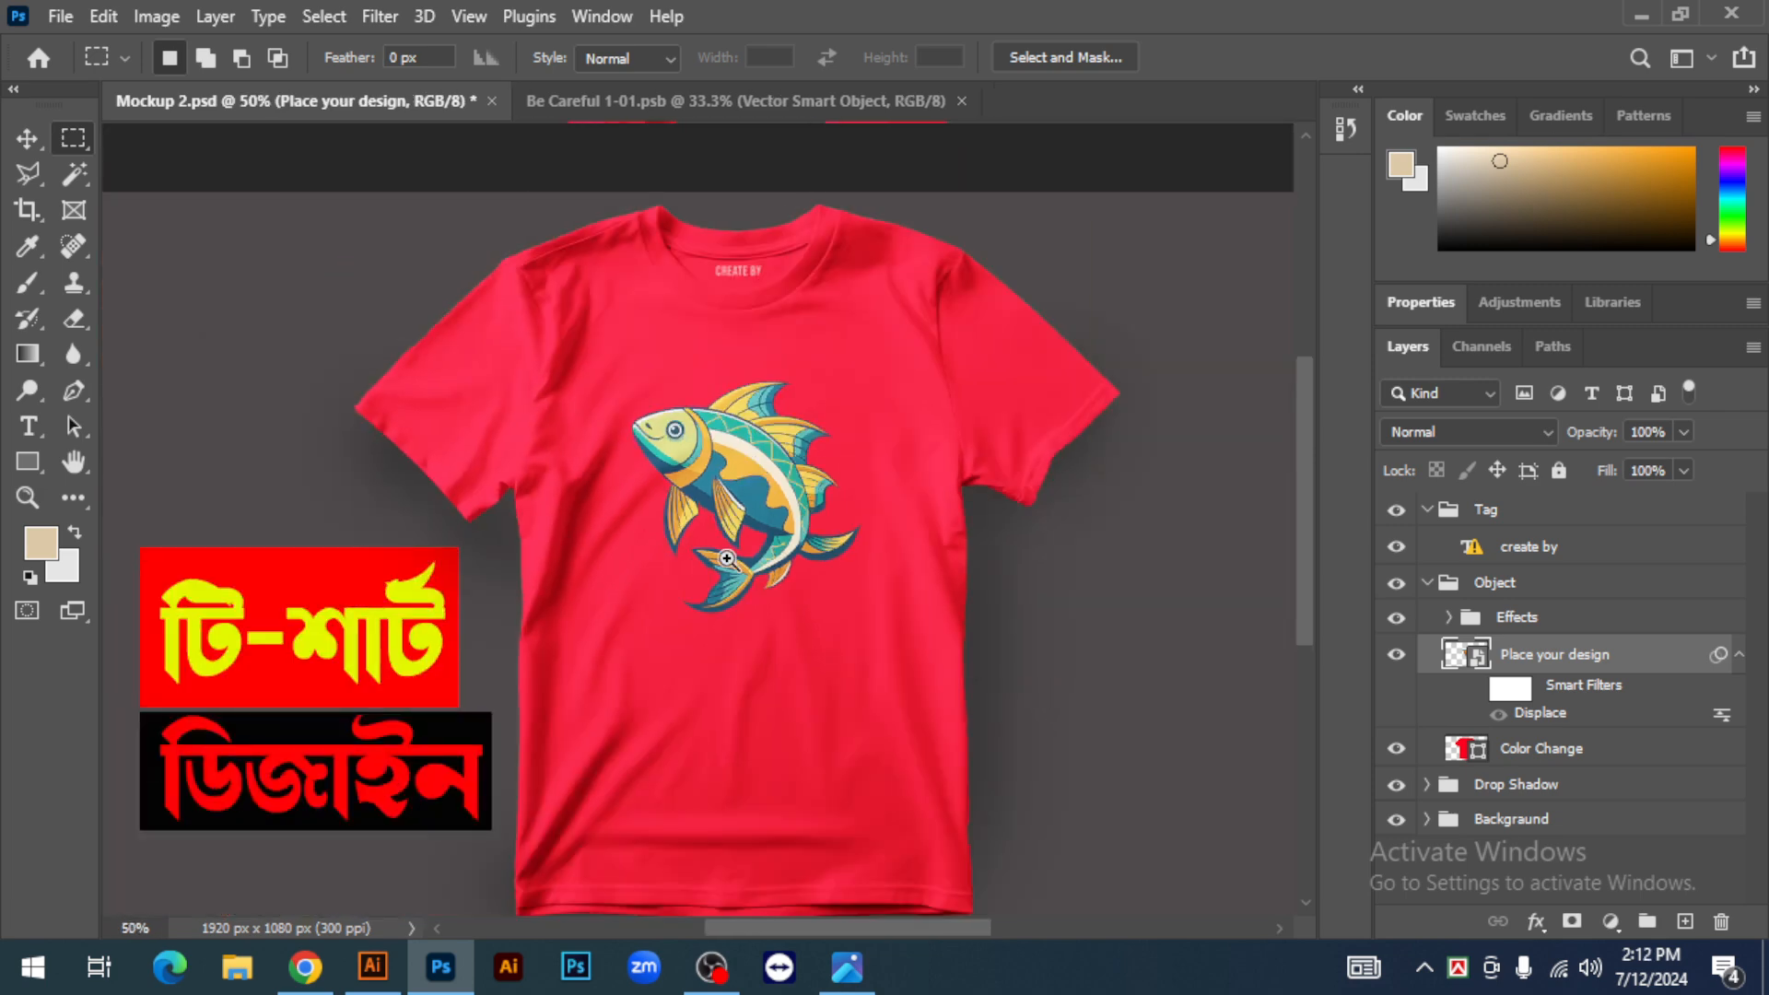
pyautogui.keyDown('alt'); pyautogui.click(711, 578); pyautogui.keyUp('alt')
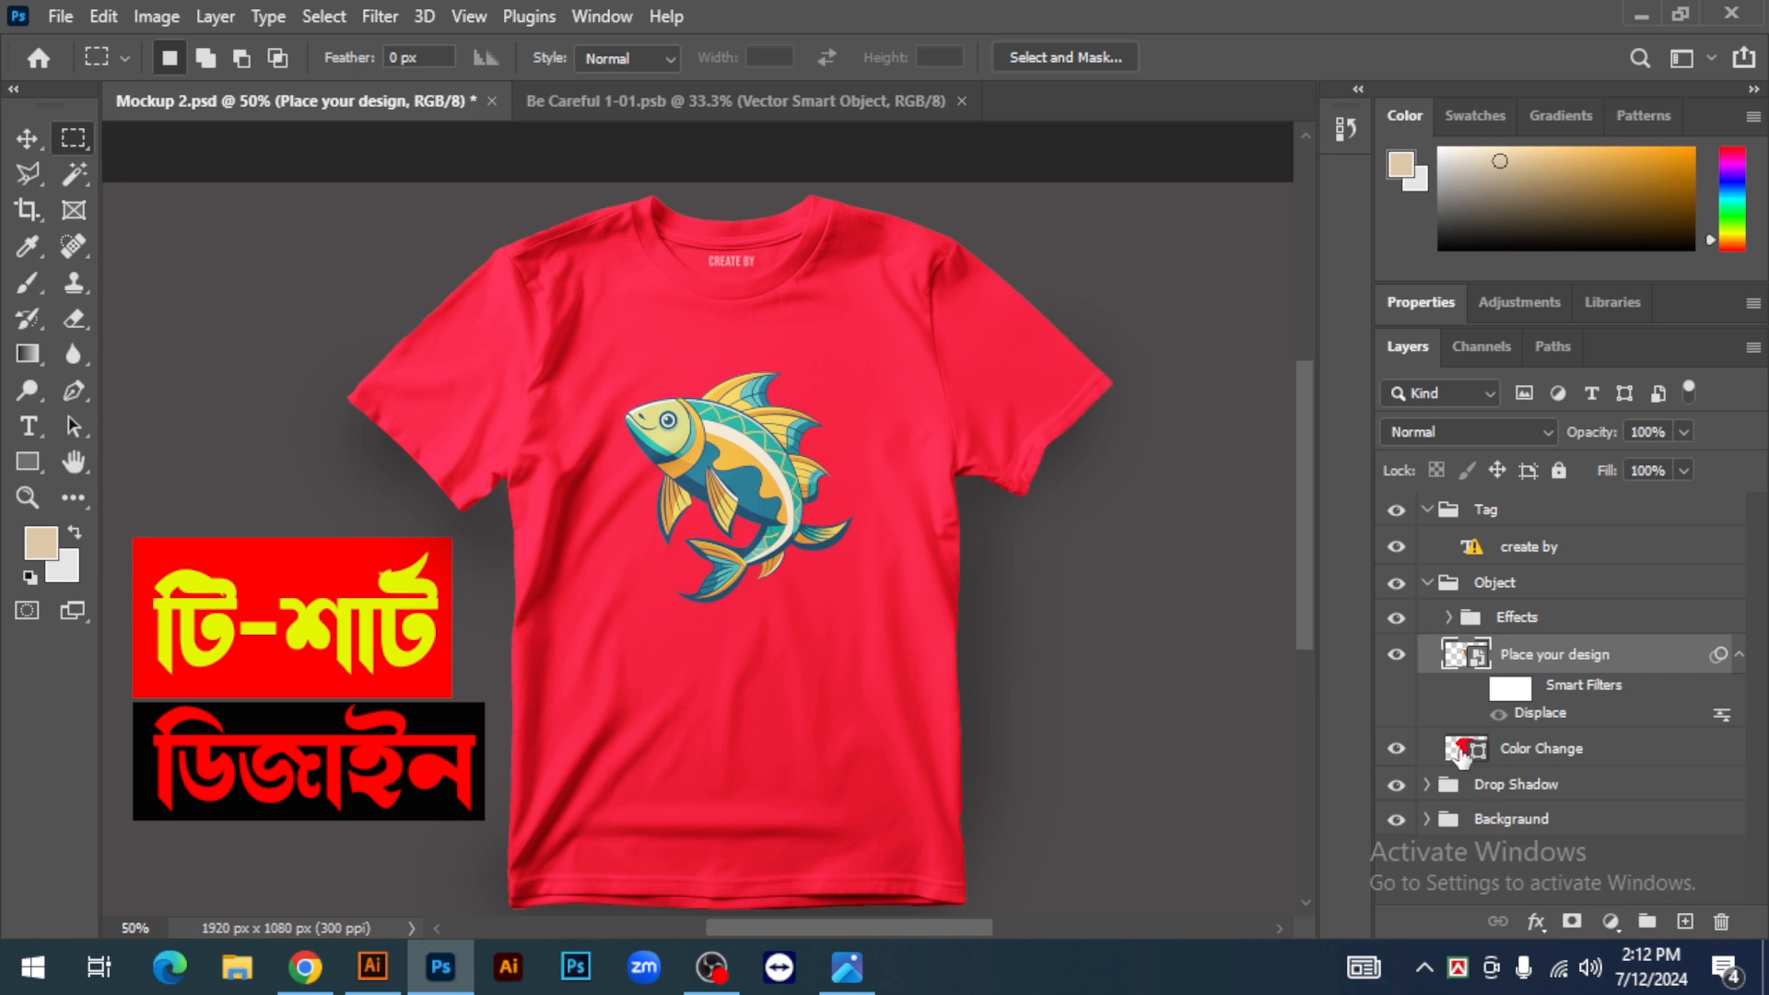
pyautogui.doubleClick(1465, 749)
pyautogui.moveTo(1421, 605)
pyautogui.mouseDown()
pyautogui.moveTo(1420, 580)
pyautogui.moveTo(1418, 679)
pyautogui.moveTo(1431, 615)
pyautogui.moveTo(1467, 843)
pyautogui.mouseUp()
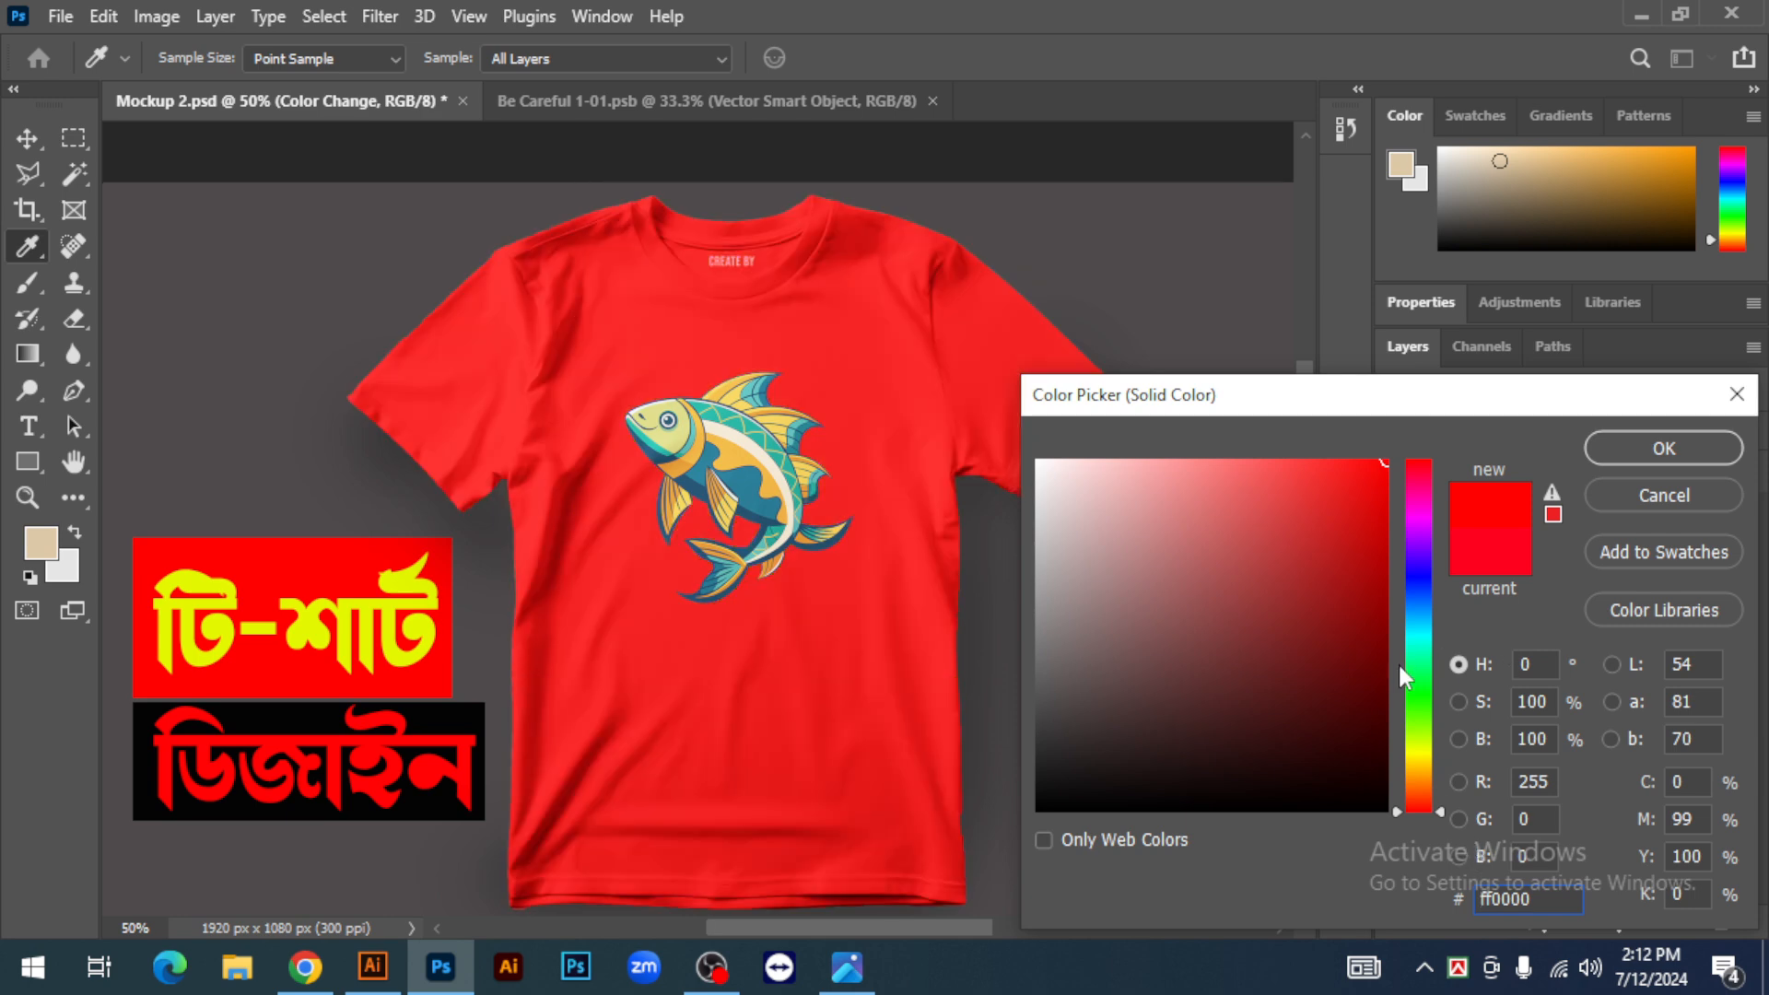
pyautogui.moveTo(1428, 750); pyautogui.dragTo(1430, 790)
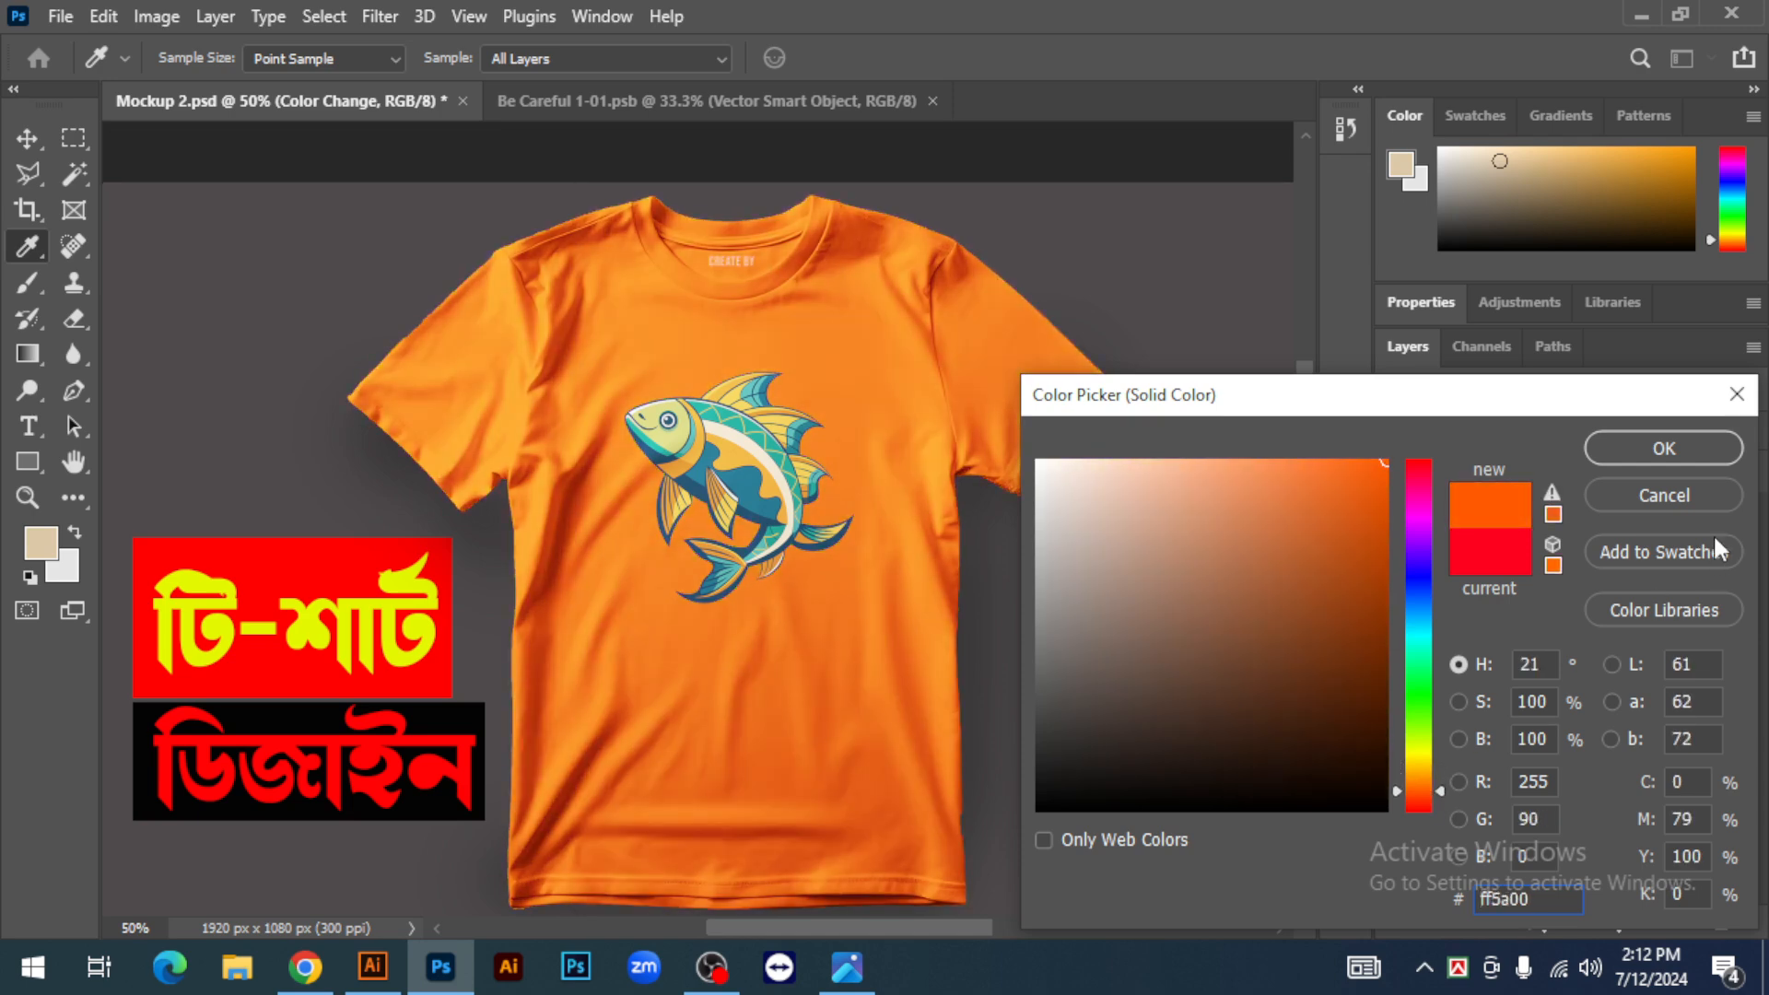
pyautogui.click(1664, 449)
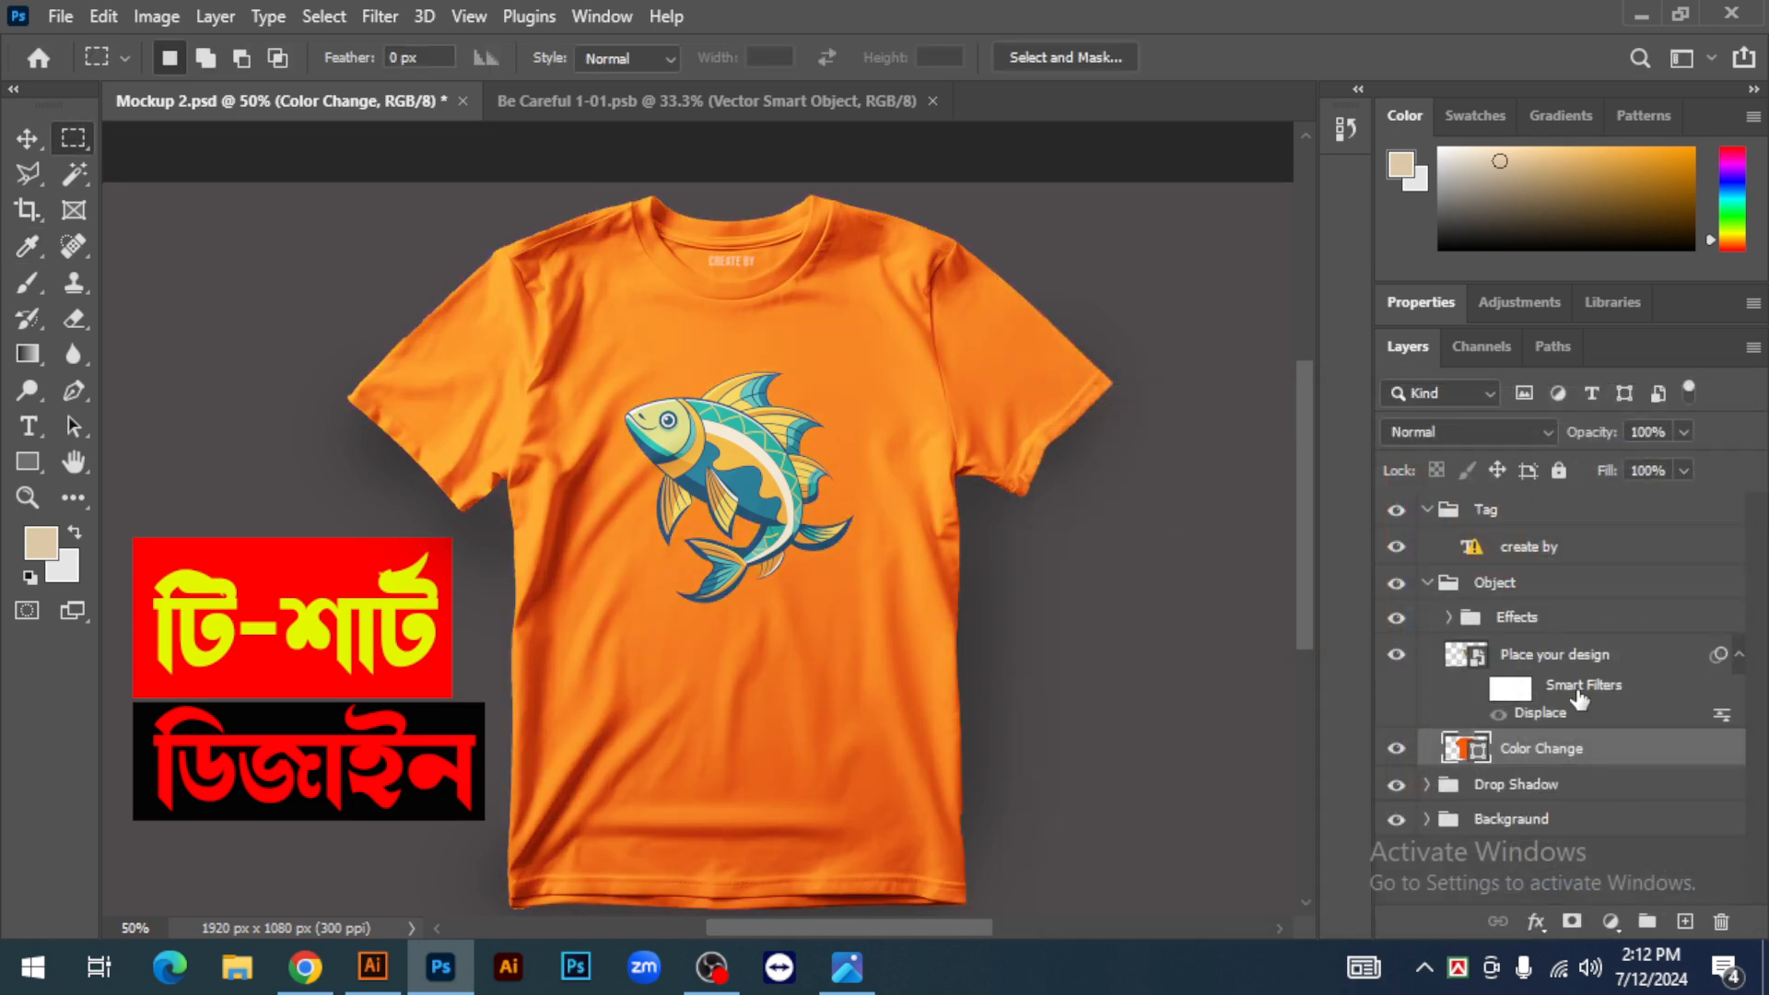
# Add a Drop Shadow to the Place your design layer with Multiply blending, 100% opacity, 7 px distance, 48% spread and 7 px size
pyautogui.click(1554, 662)
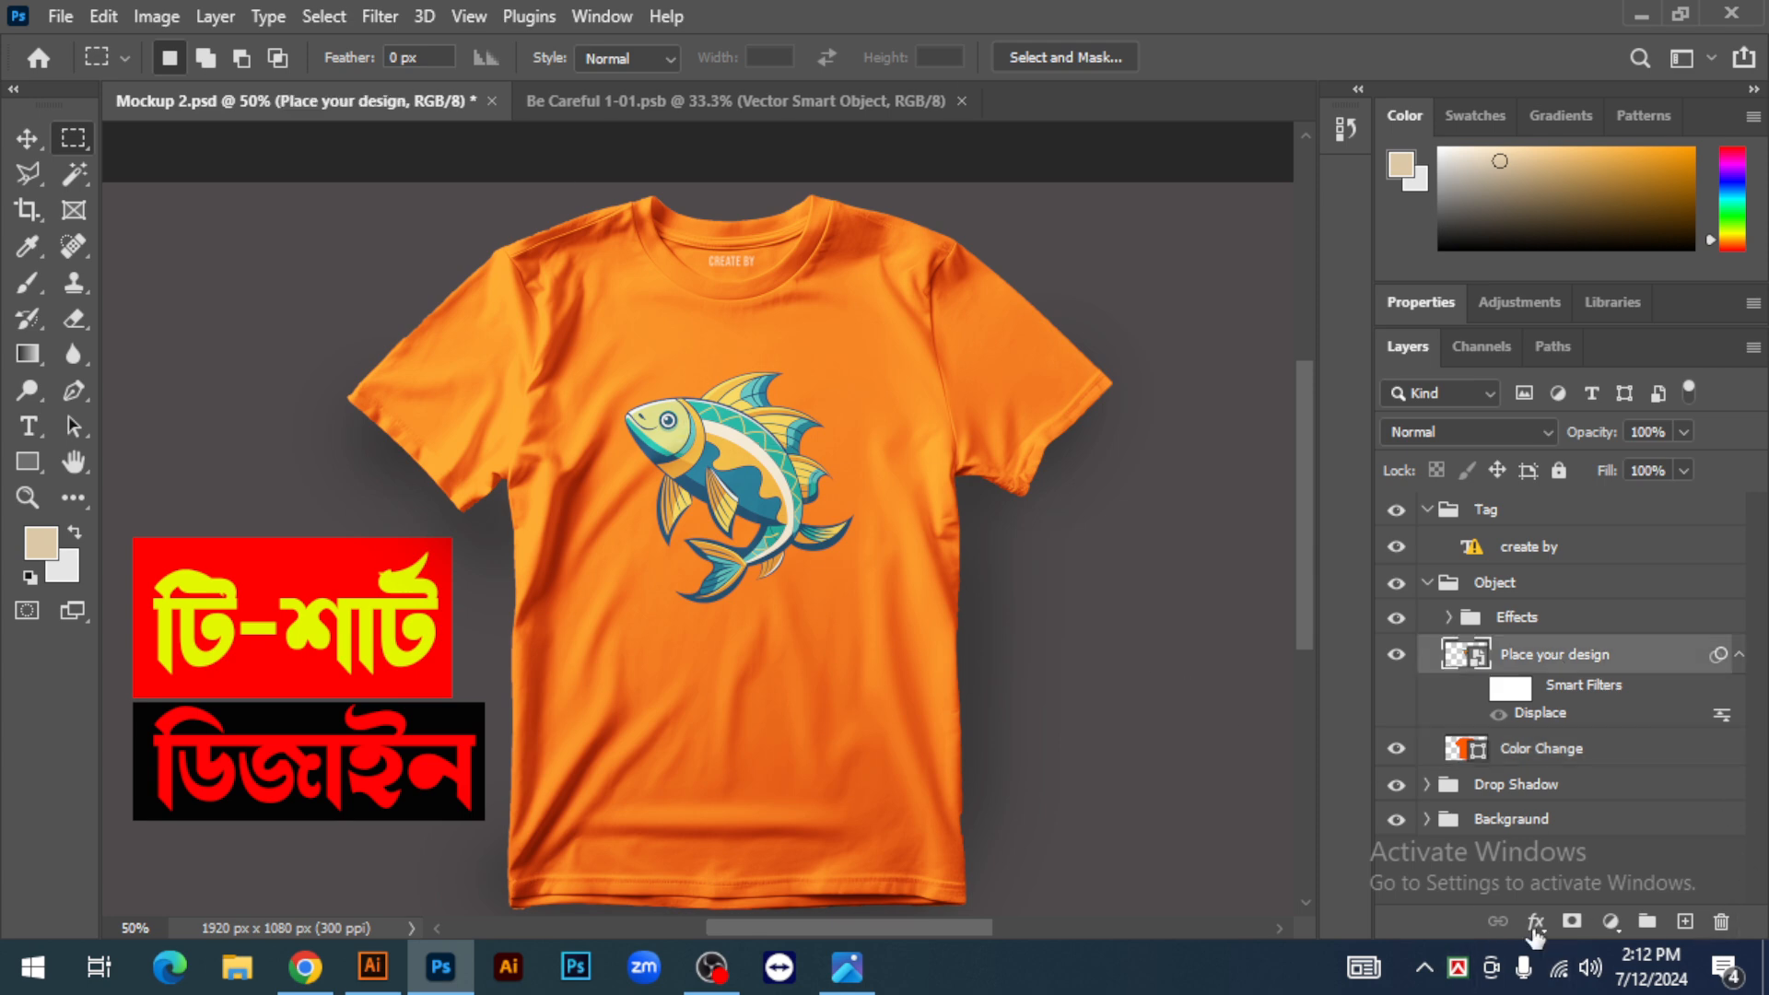
pyautogui.click(1536, 921)
pyautogui.click(1589, 906)
pyautogui.moveTo(1084, 265); pyautogui.dragTo(1427, 297)
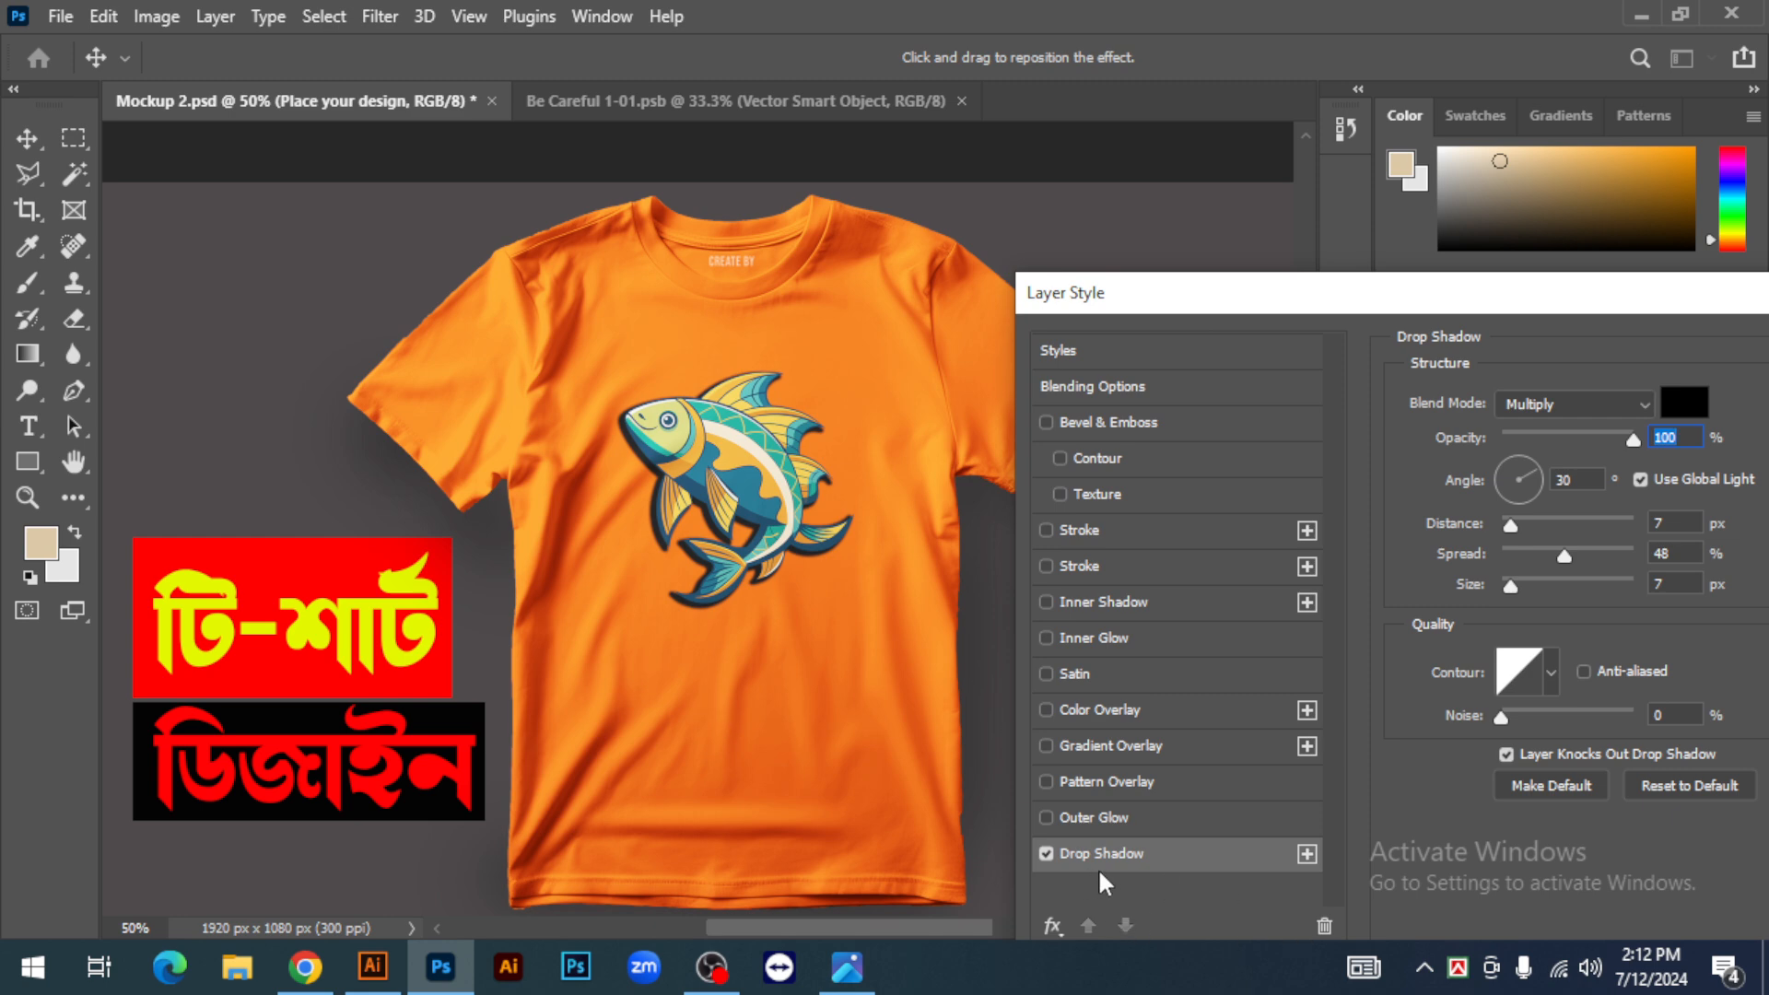
pyautogui.moveTo(1645, 297); pyautogui.dragTo(1208, 366)
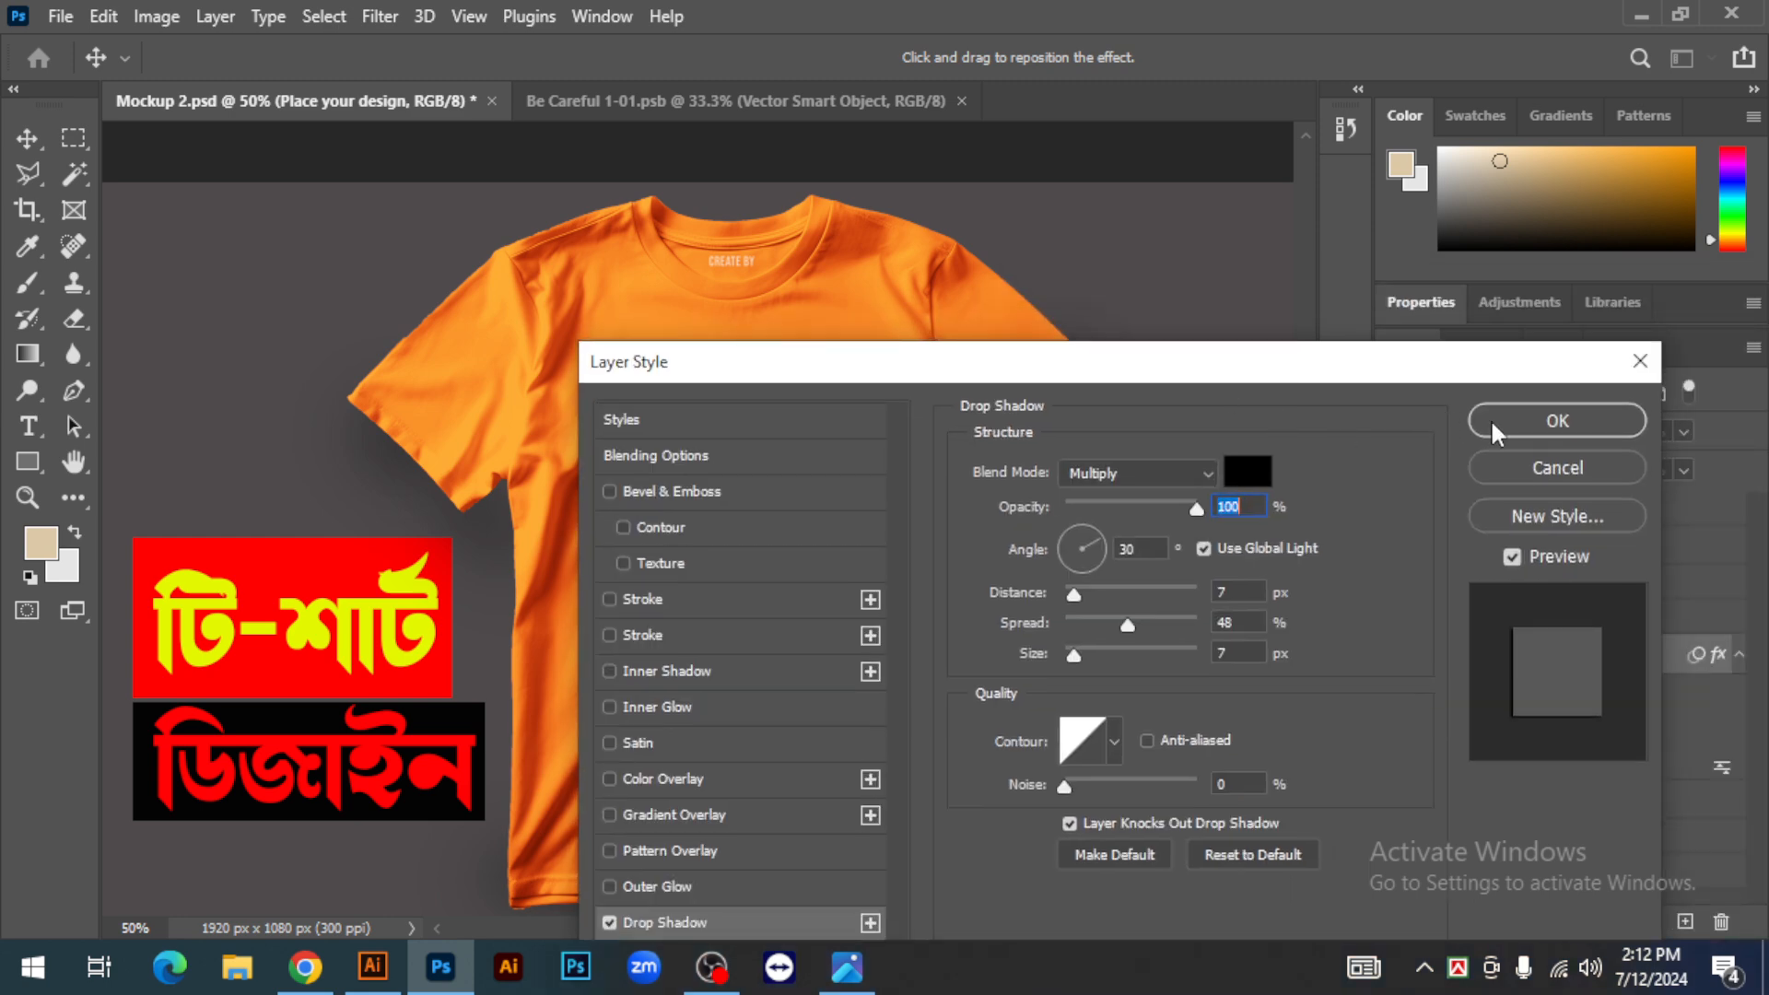
pyautogui.click(1558, 421)
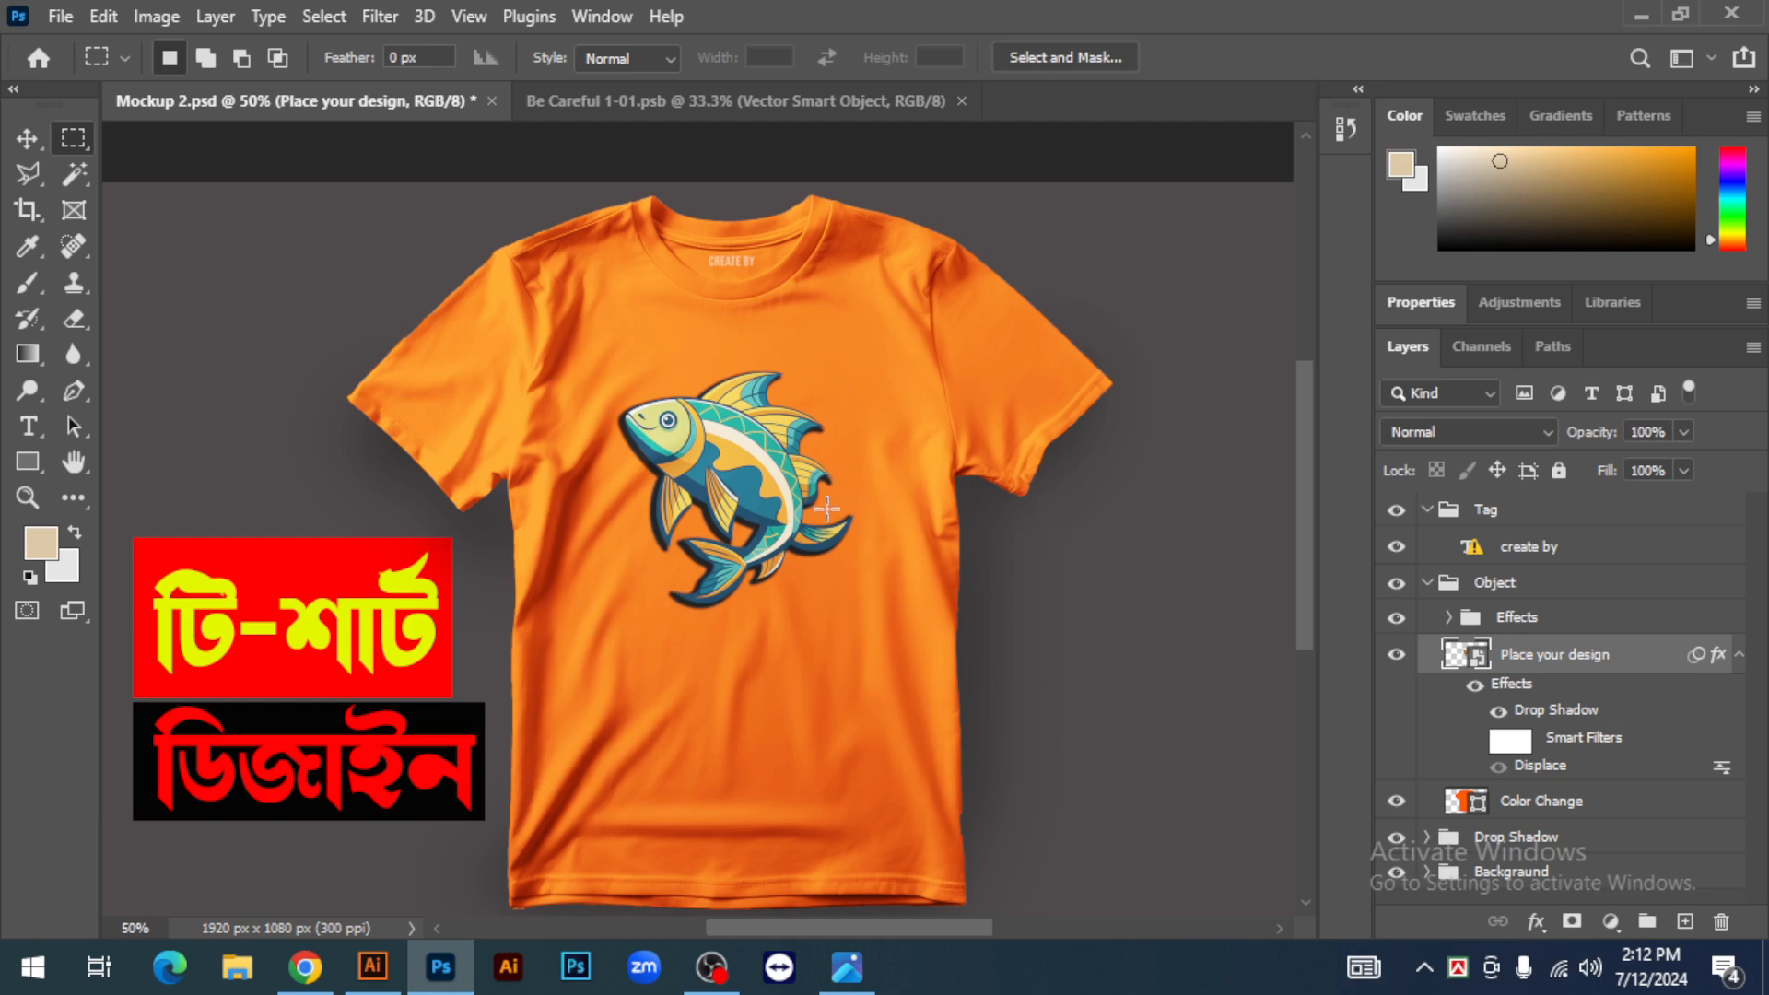
# Check the shadowed fish print on the shirt, switch to Illustrator, and deselect the fish artwork
pyautogui.scroll(1, 707, 499)
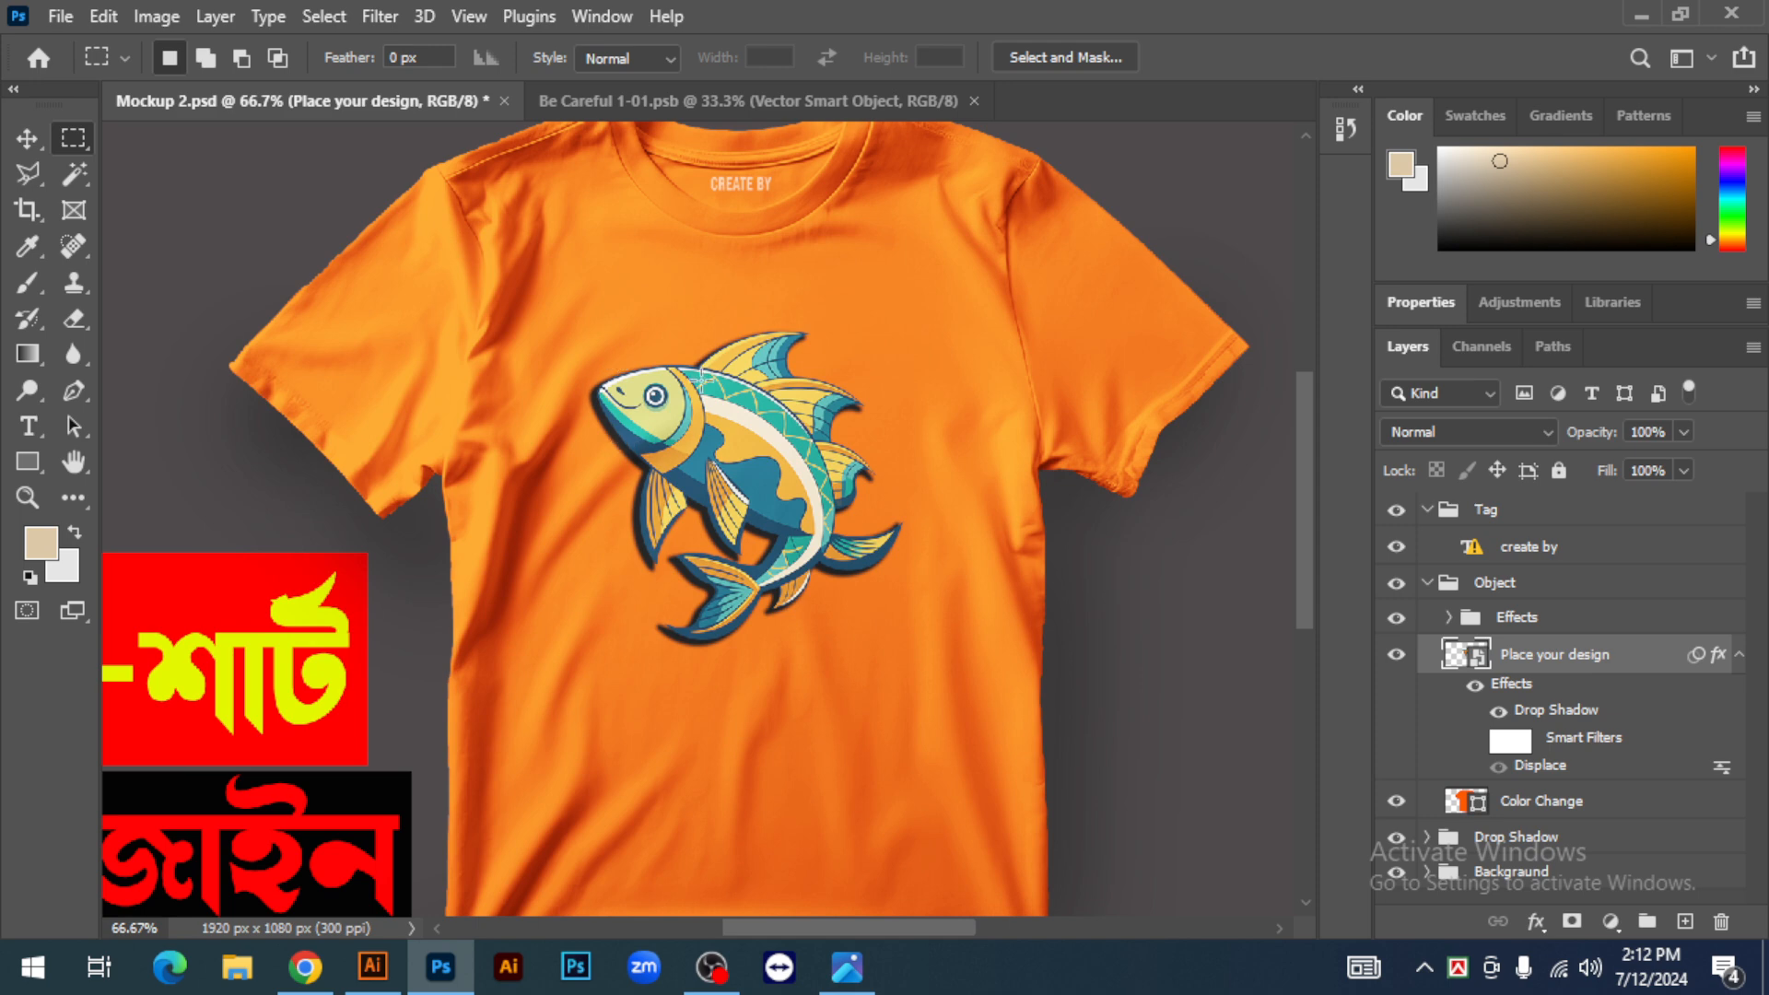
pyautogui.scroll(-2, 802, 531)
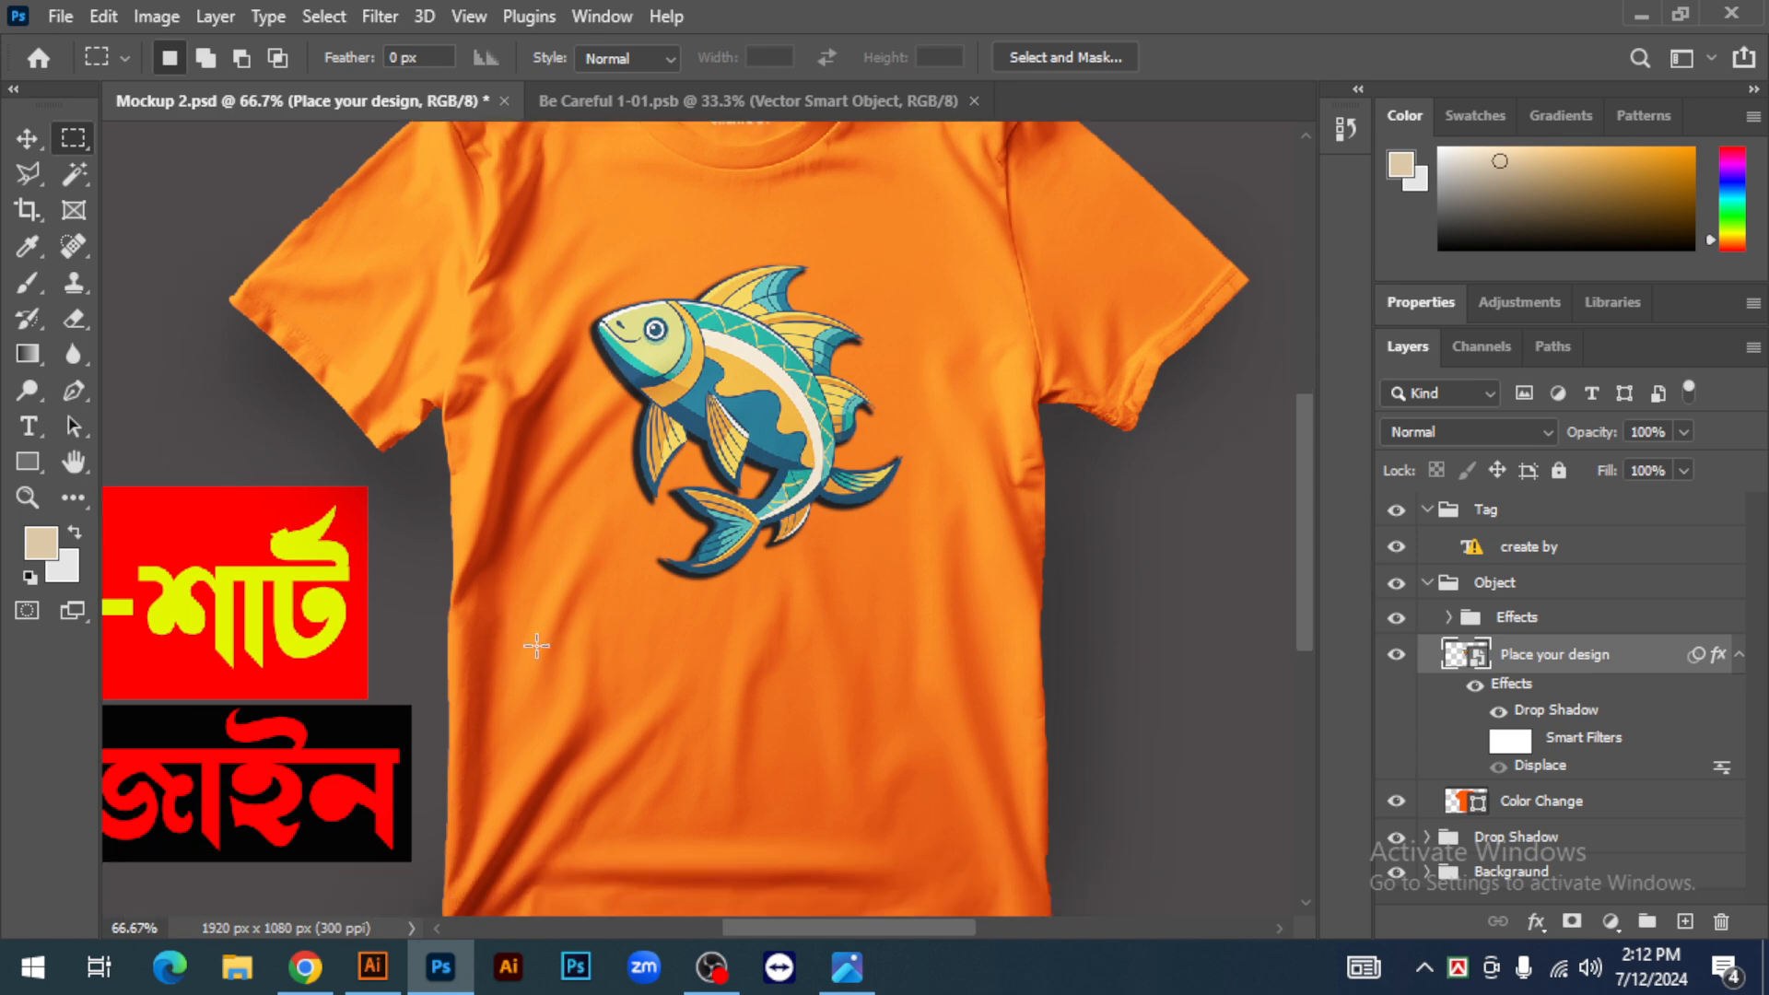
pyautogui.hotkey('ctrl', '-')
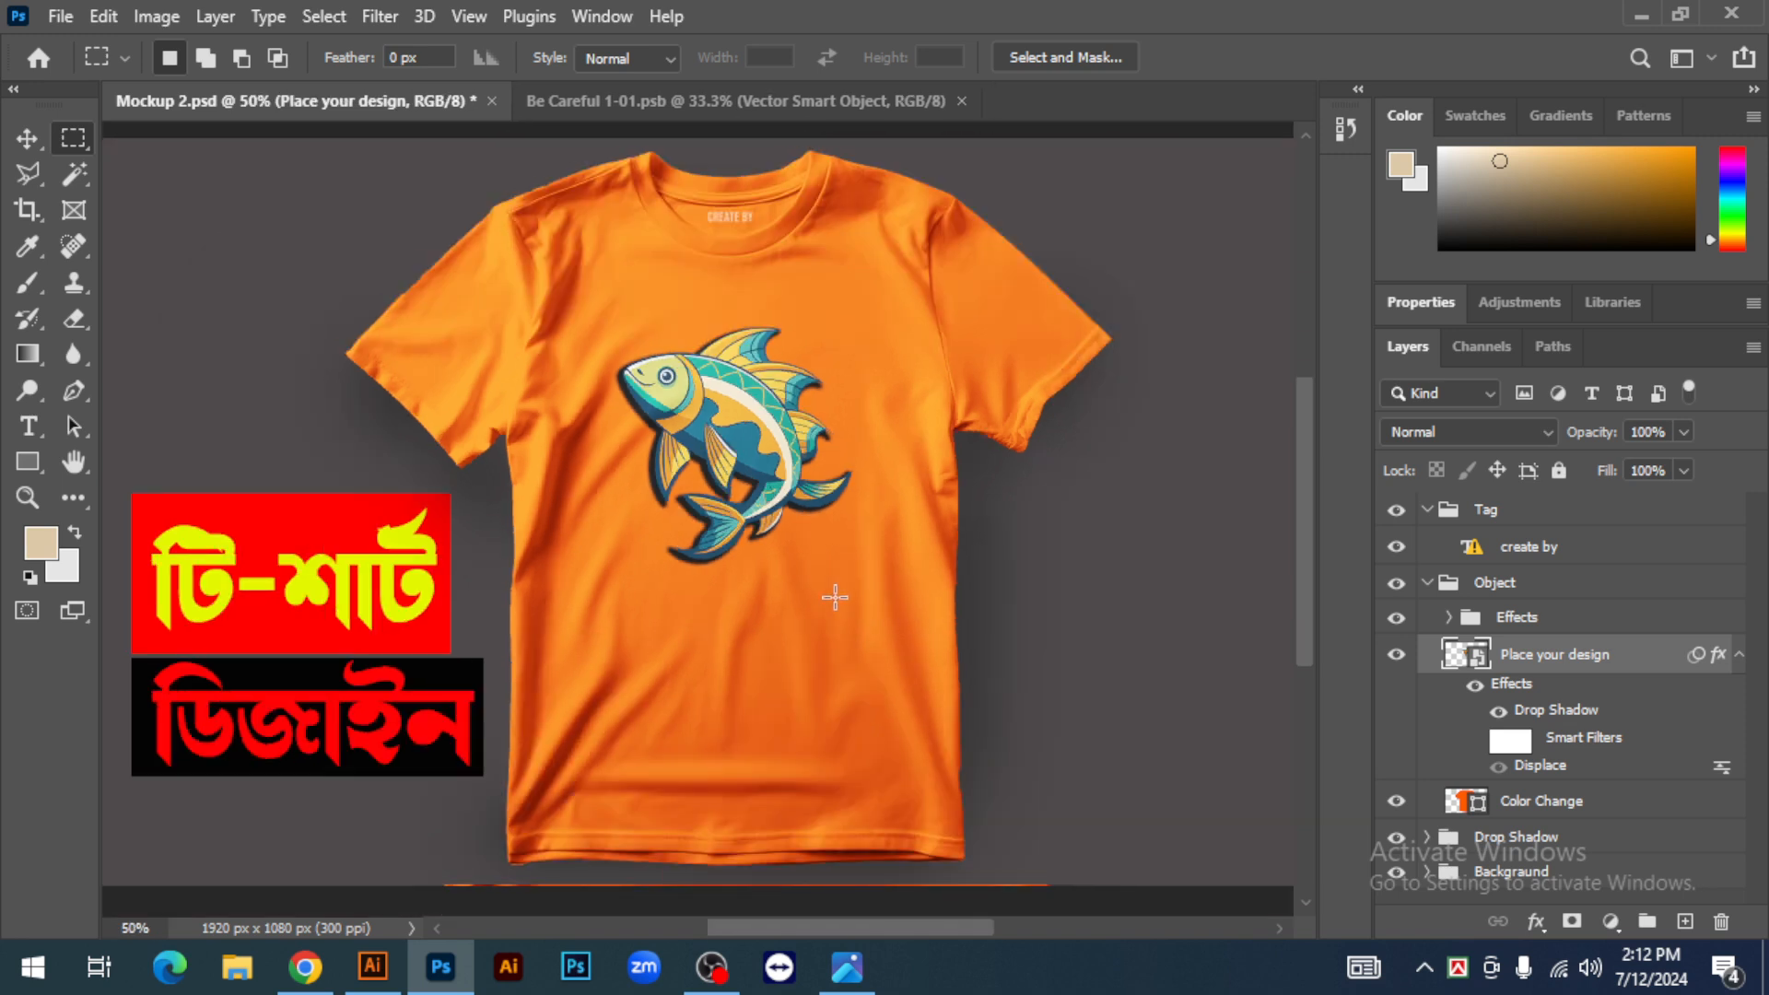
pyautogui.click(373, 967)
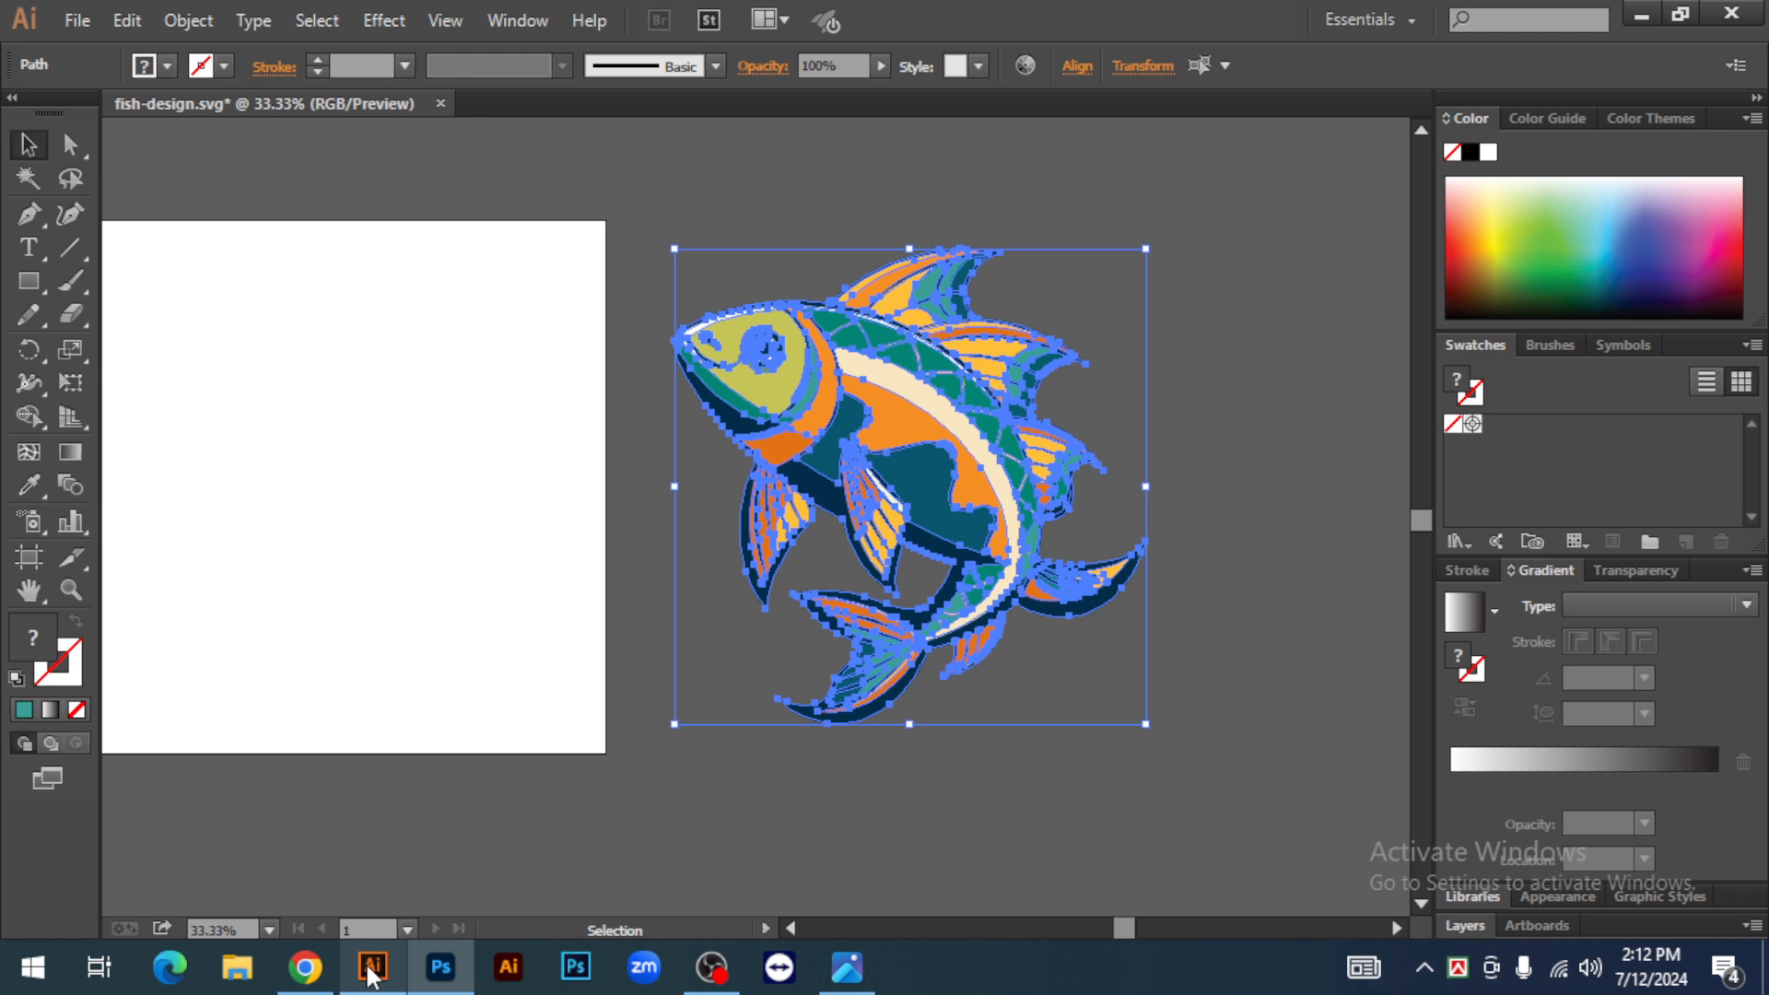
pyautogui.click(1257, 529)
pyautogui.scroll(-2, 896, 374)
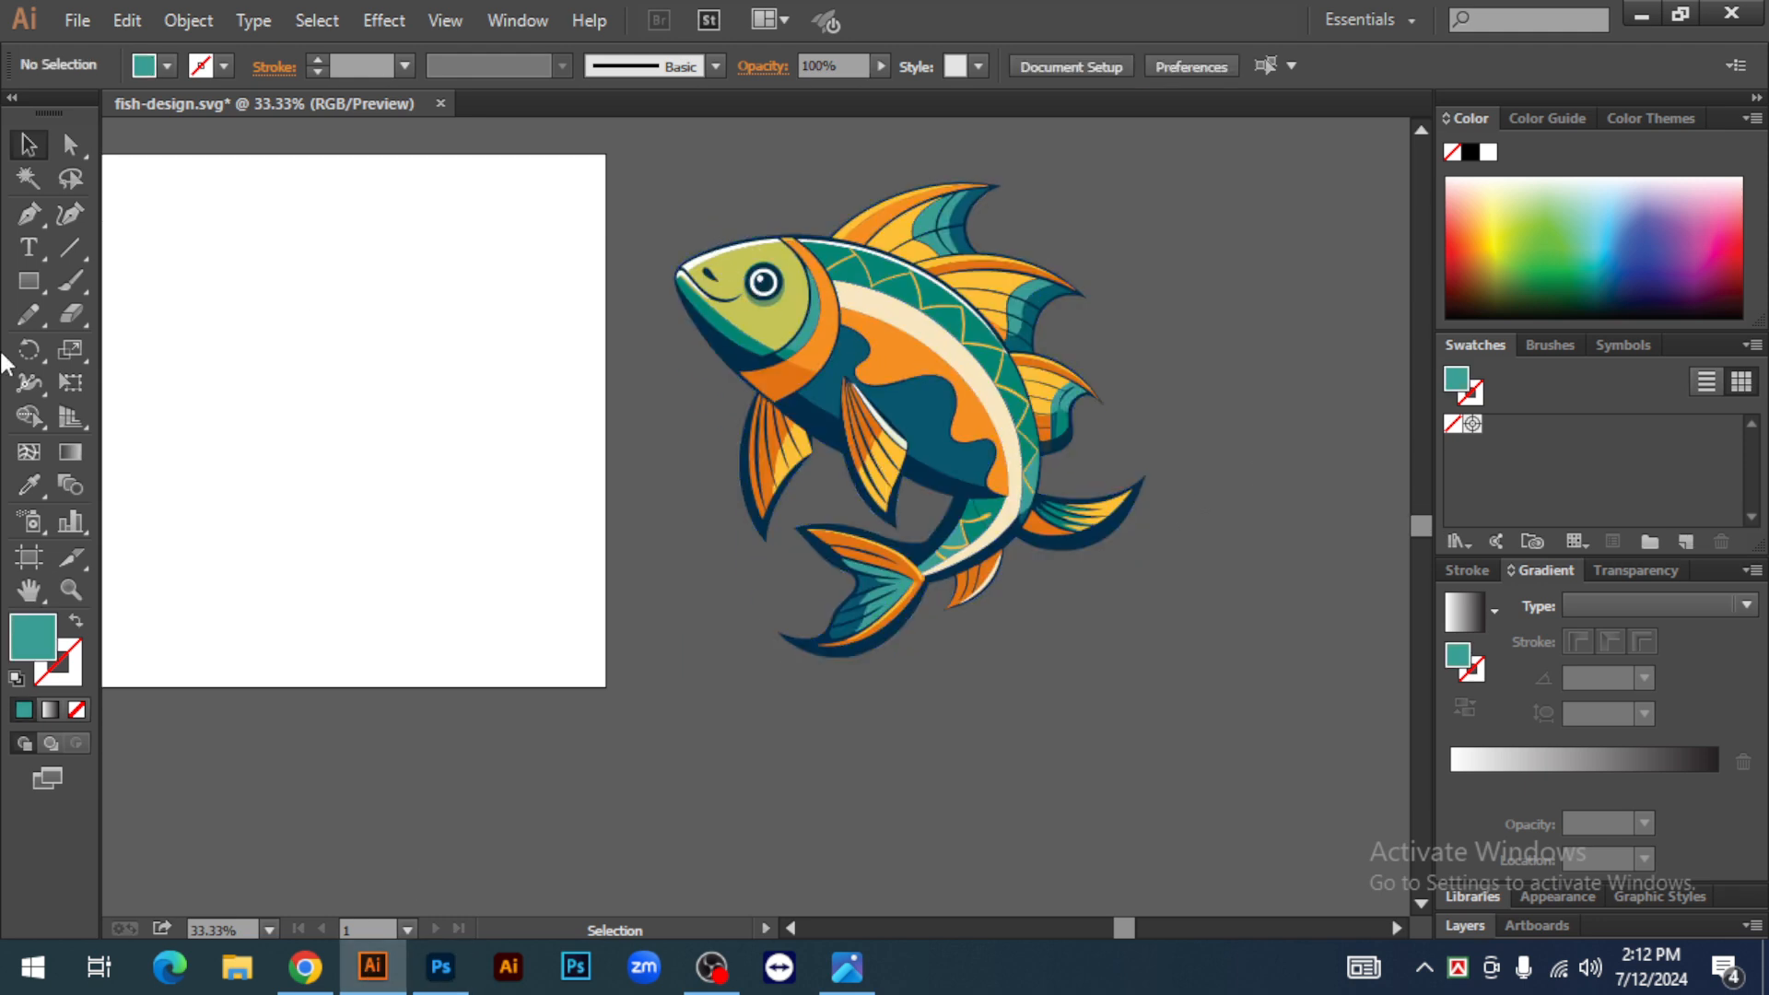
# Add the text "River Fish" in 72 pt Myriad Pro below the fish artwork
pyautogui.click(33, 247)
pyautogui.click(687, 778)
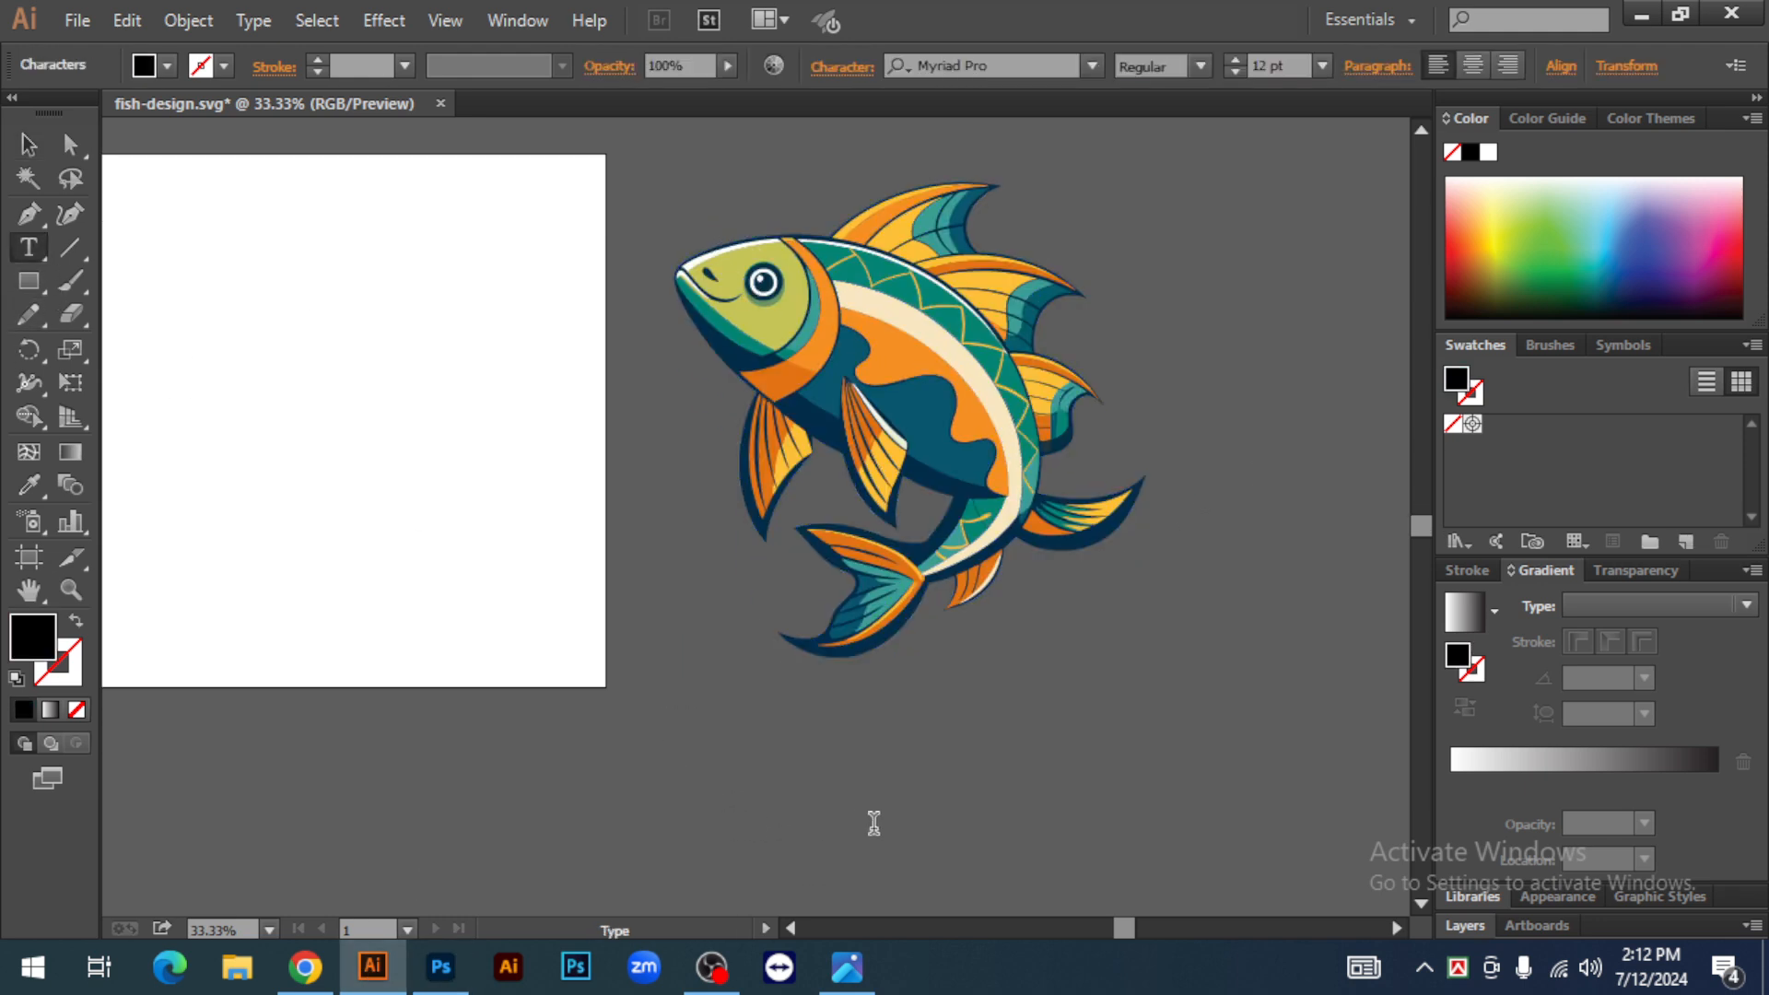
pyautogui.click(1323, 65)
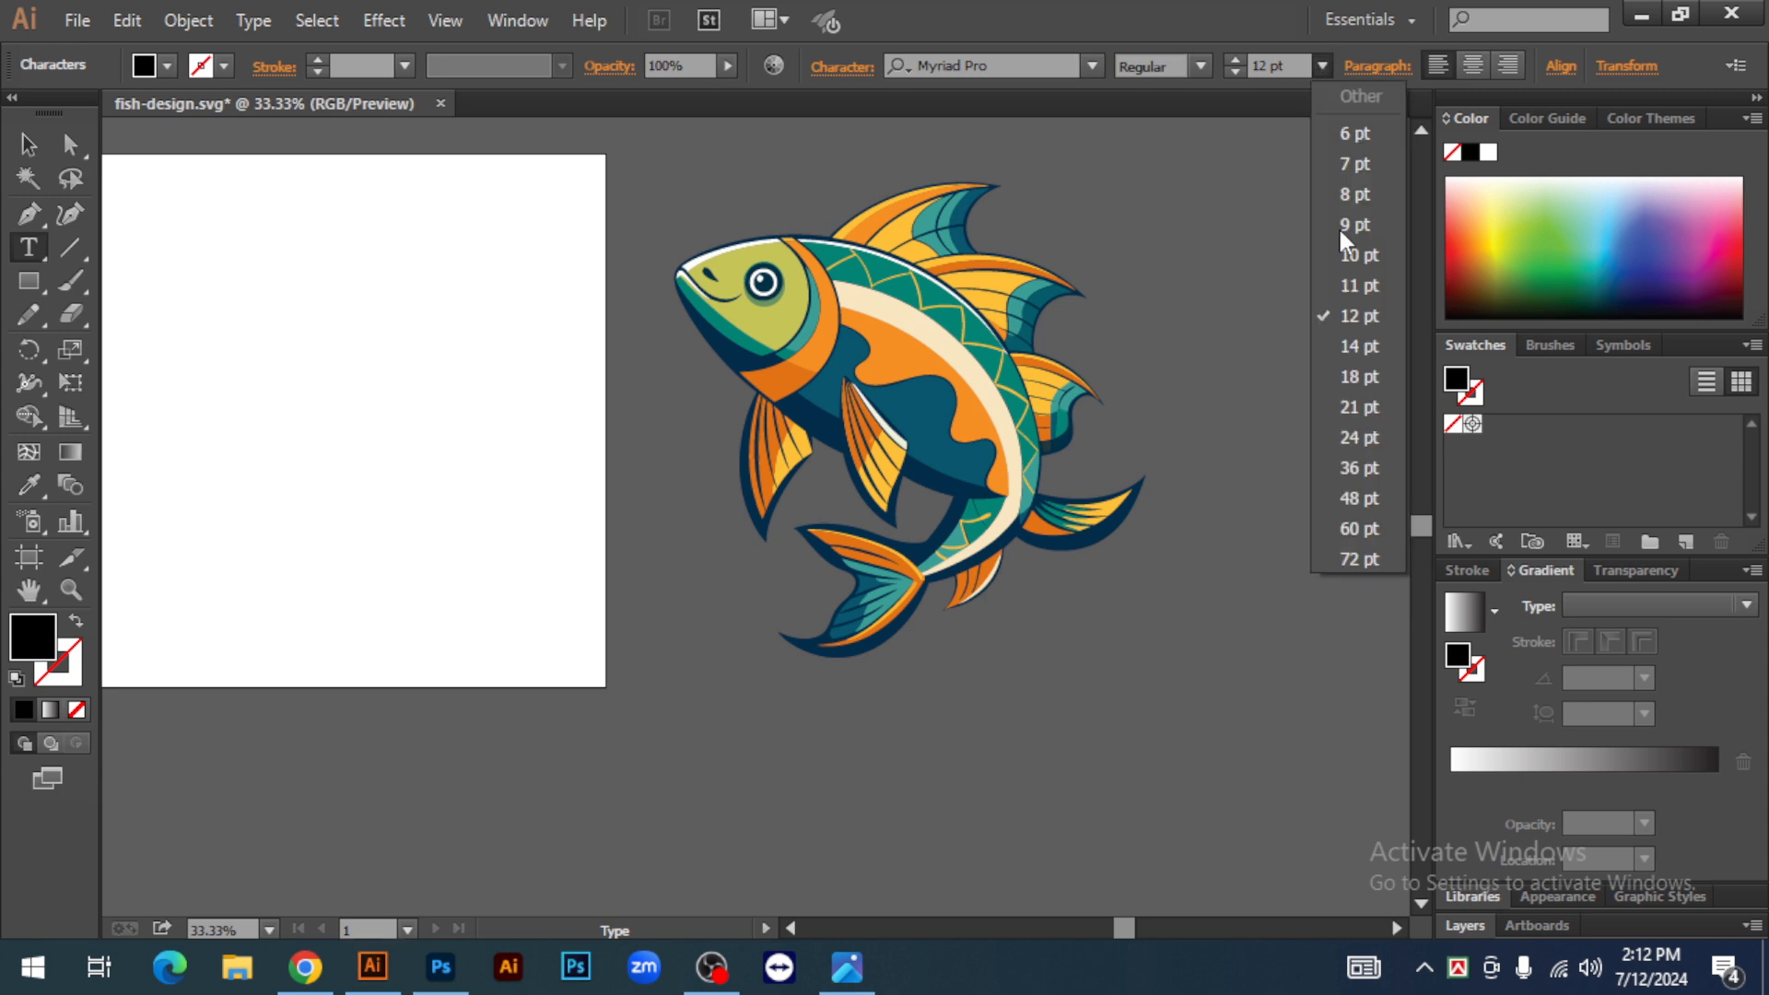
pyautogui.click(1358, 556)
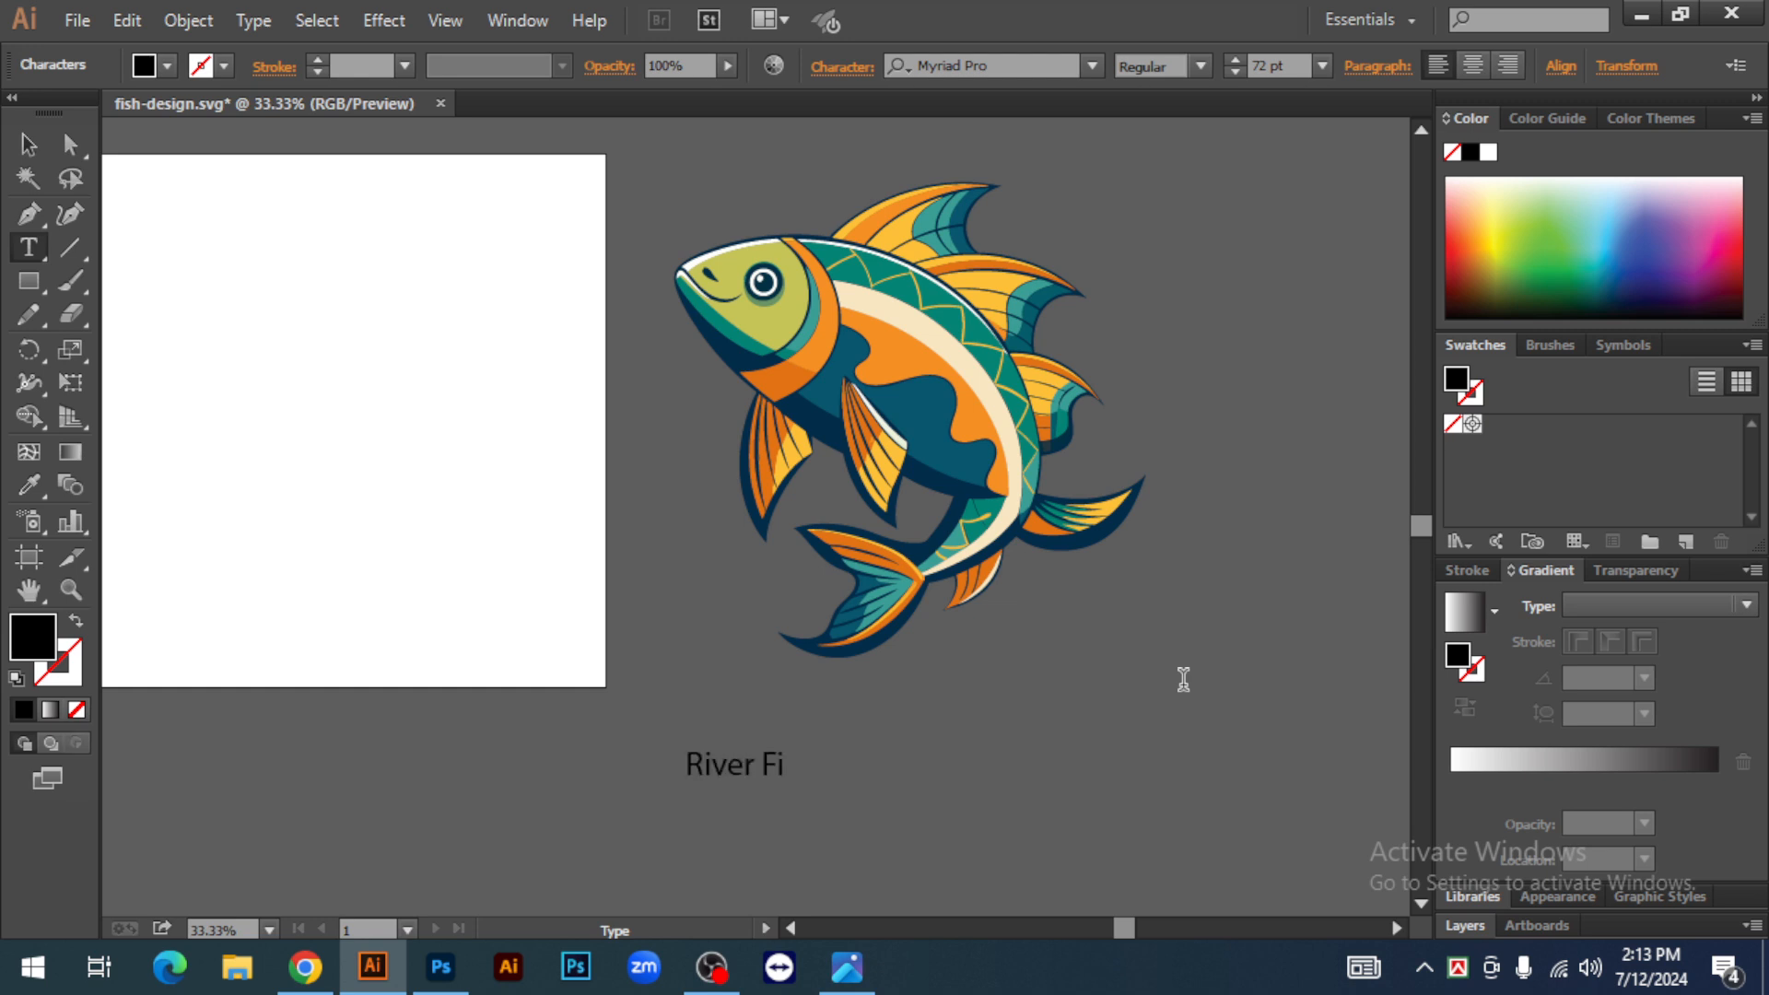
pyautogui.click(27, 145)
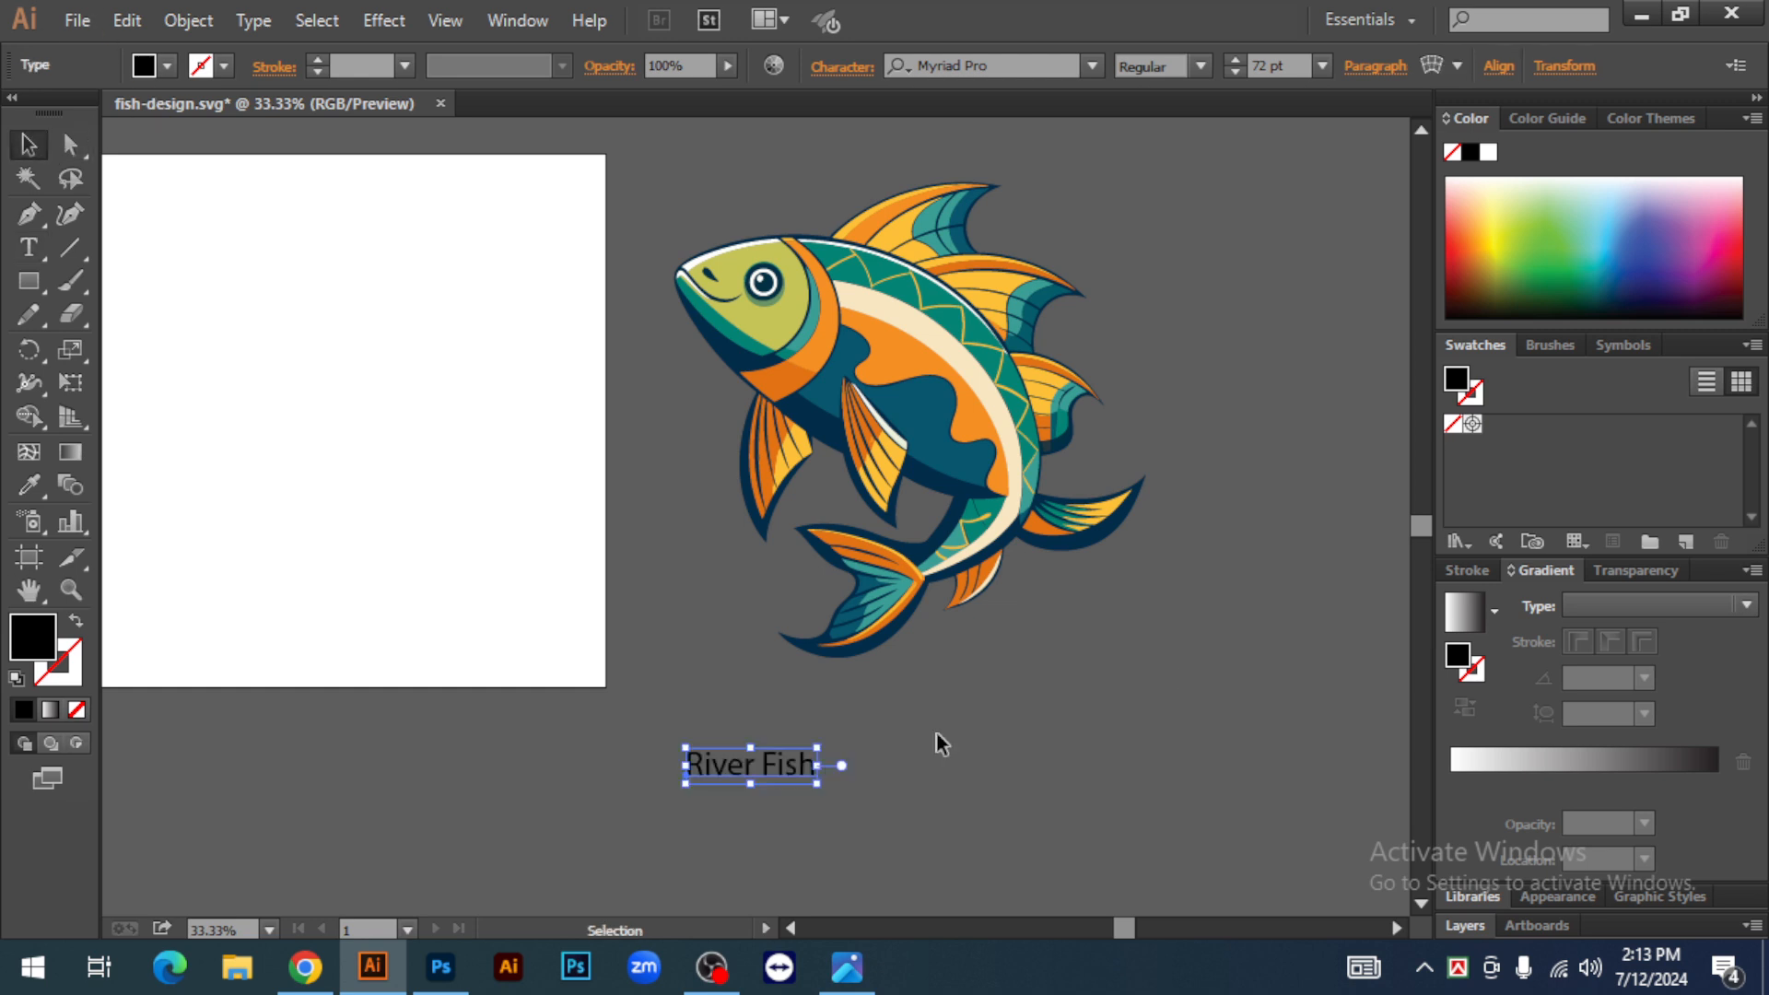
# Enlarge the River Fish text to about 263 pt and move it up beneath the fish's tail
pyautogui.moveTo(818, 784); pyautogui.dragTo(1165, 919)
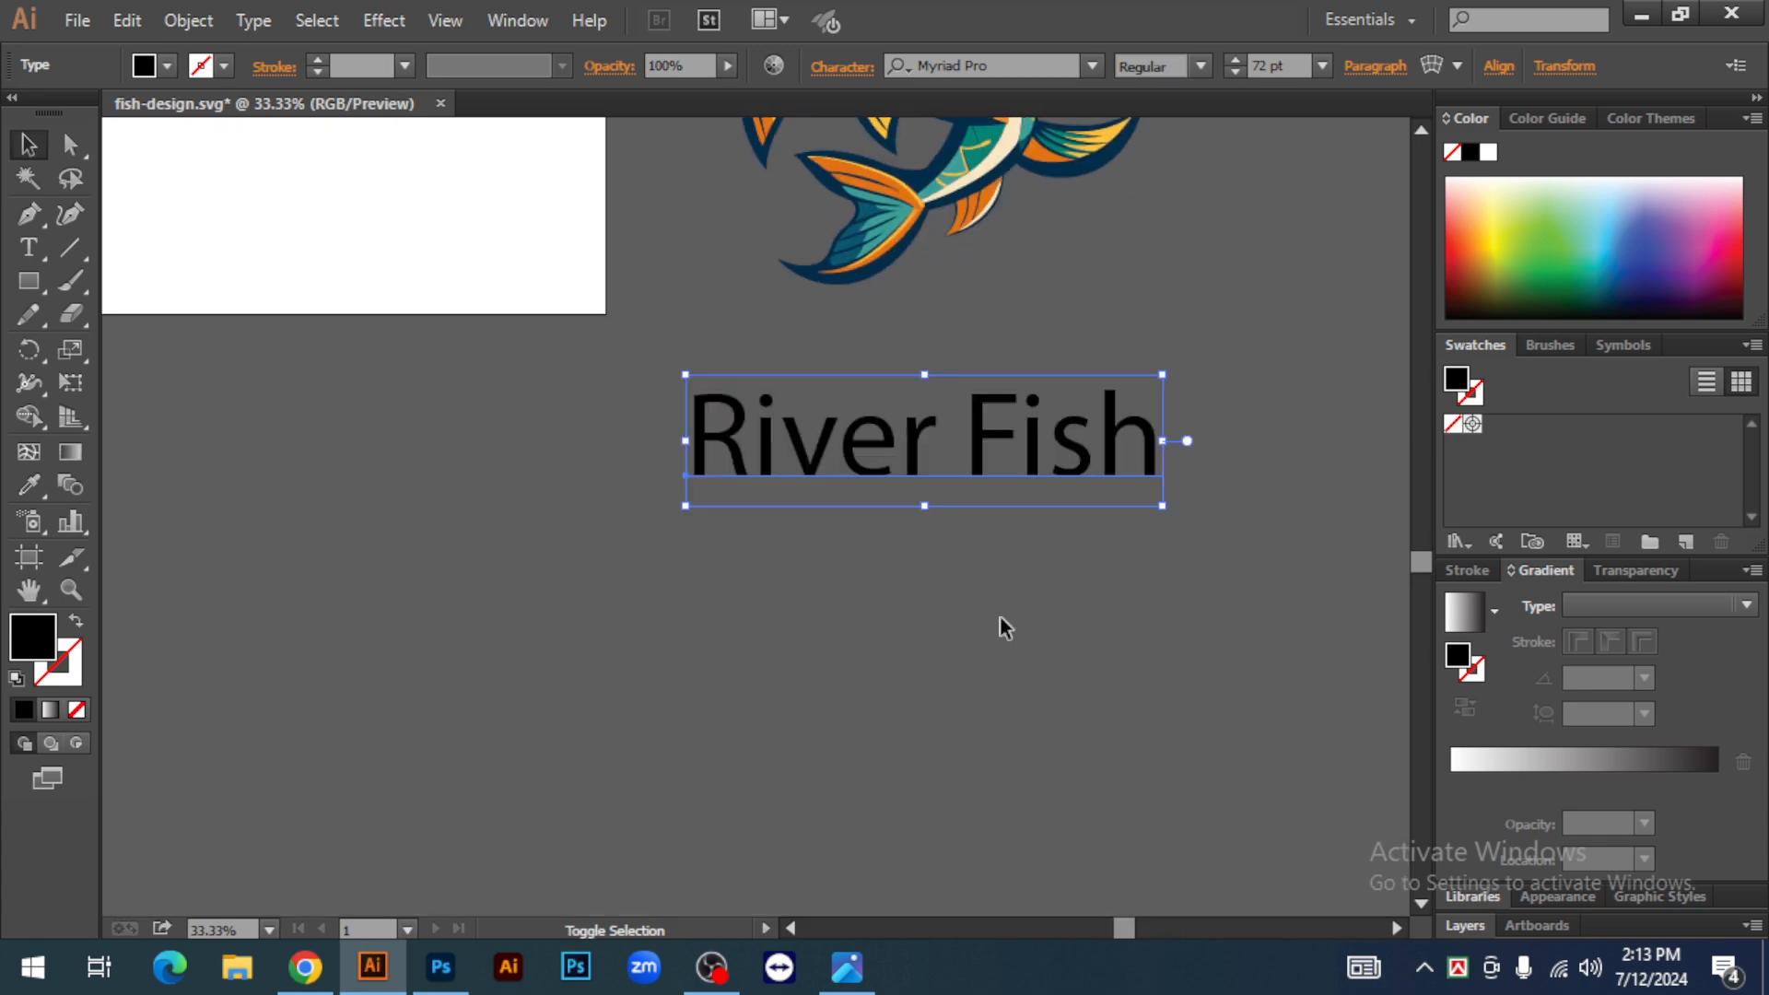
pyautogui.scroll(2, 1003, 620)
pyautogui.scroll(1, 1108, 638)
pyautogui.moveTo(936, 603); pyautogui.dragTo(881, 549)
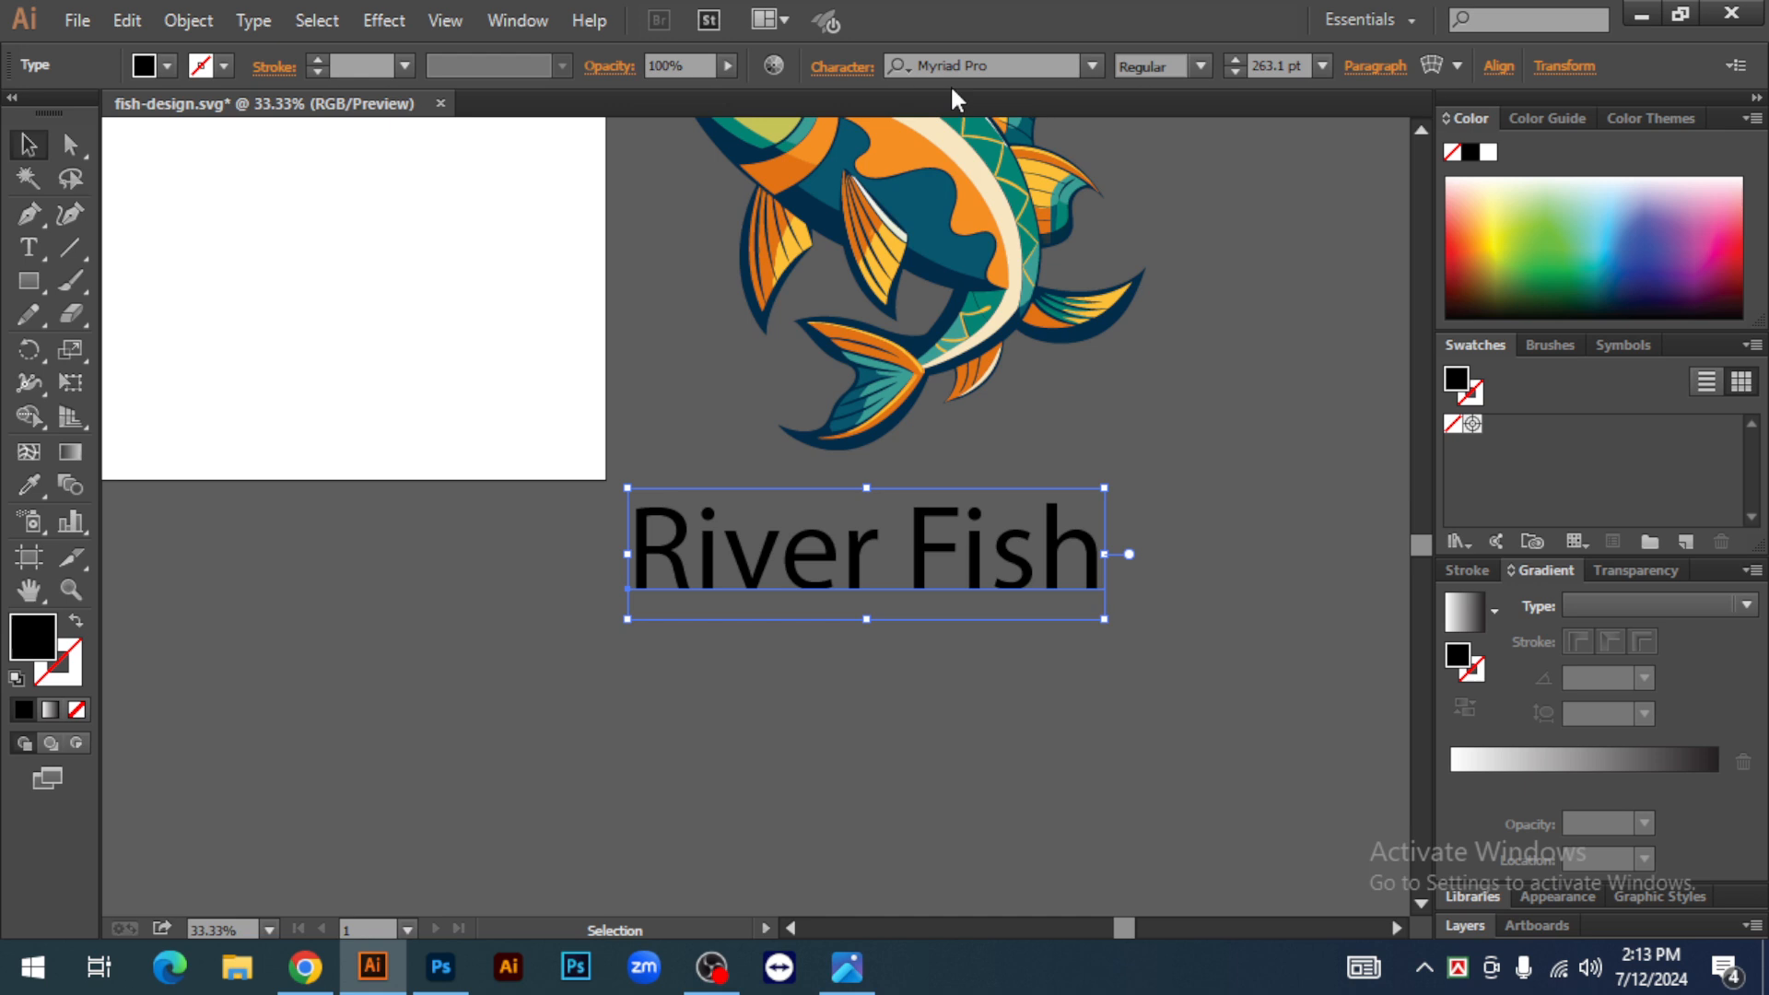
# Change the River Fish text's font to Arial Black
pyautogui.click(1003, 66)
pyautogui.write('a')
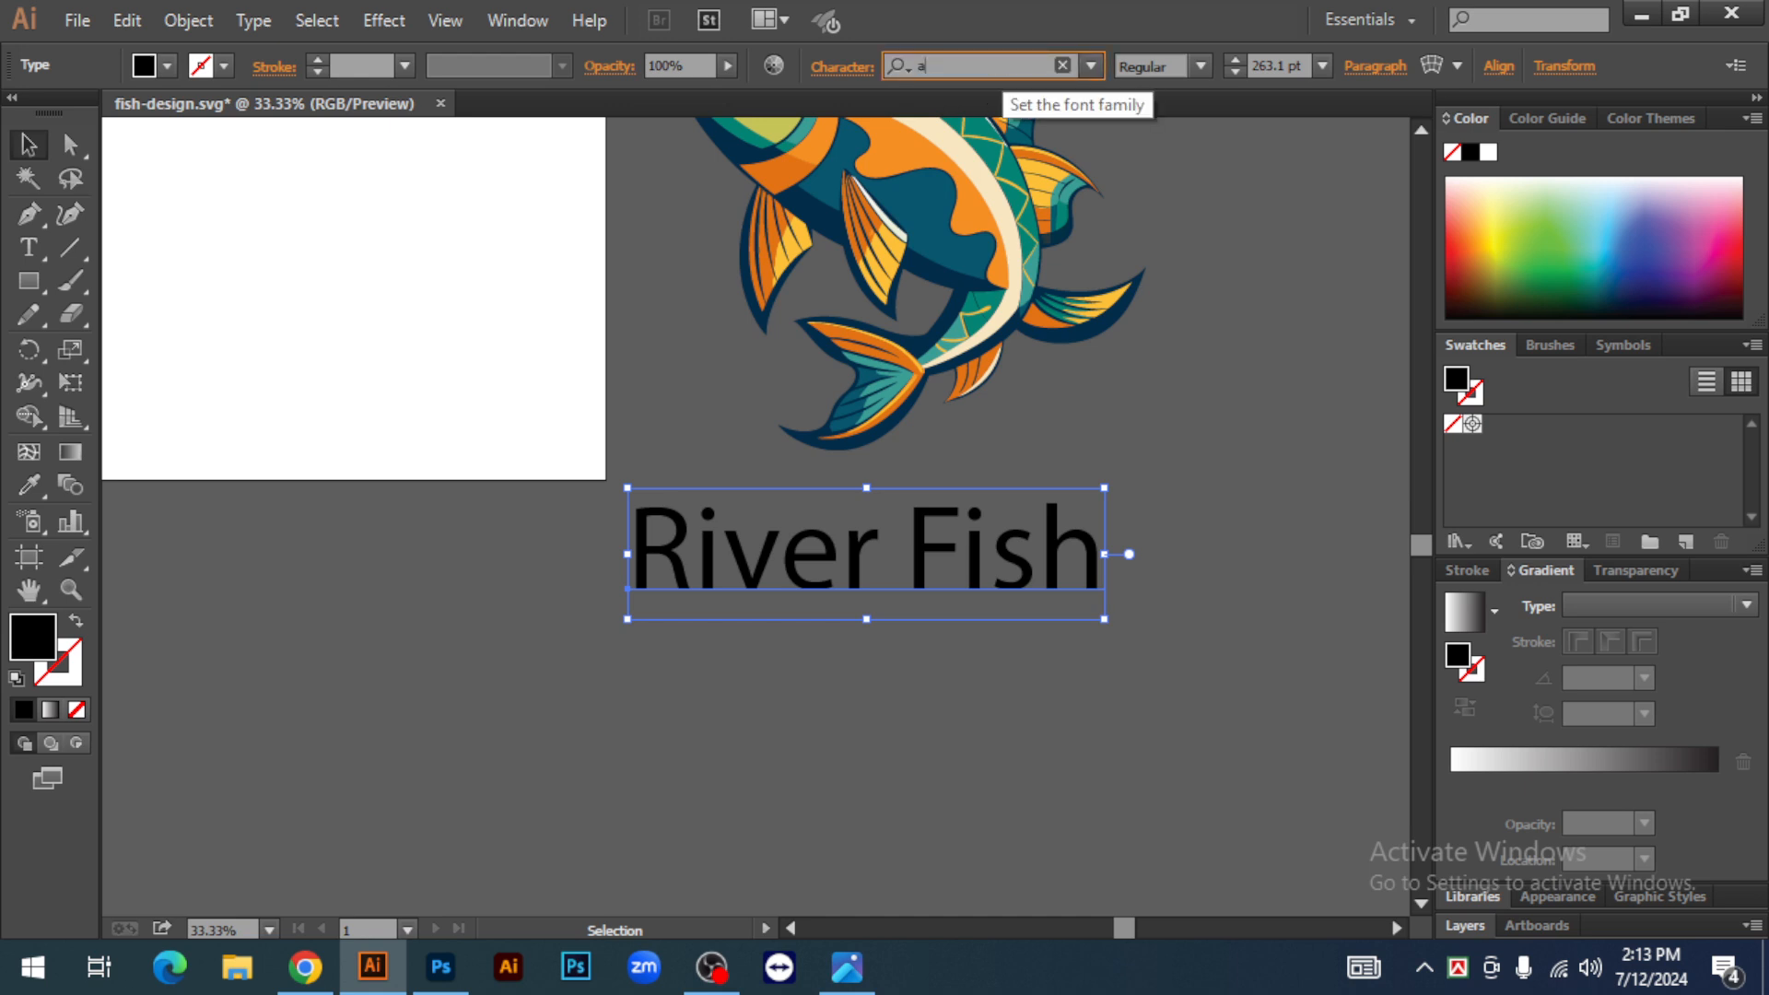
pyautogui.write('rial')
pyautogui.click(1042, 290)
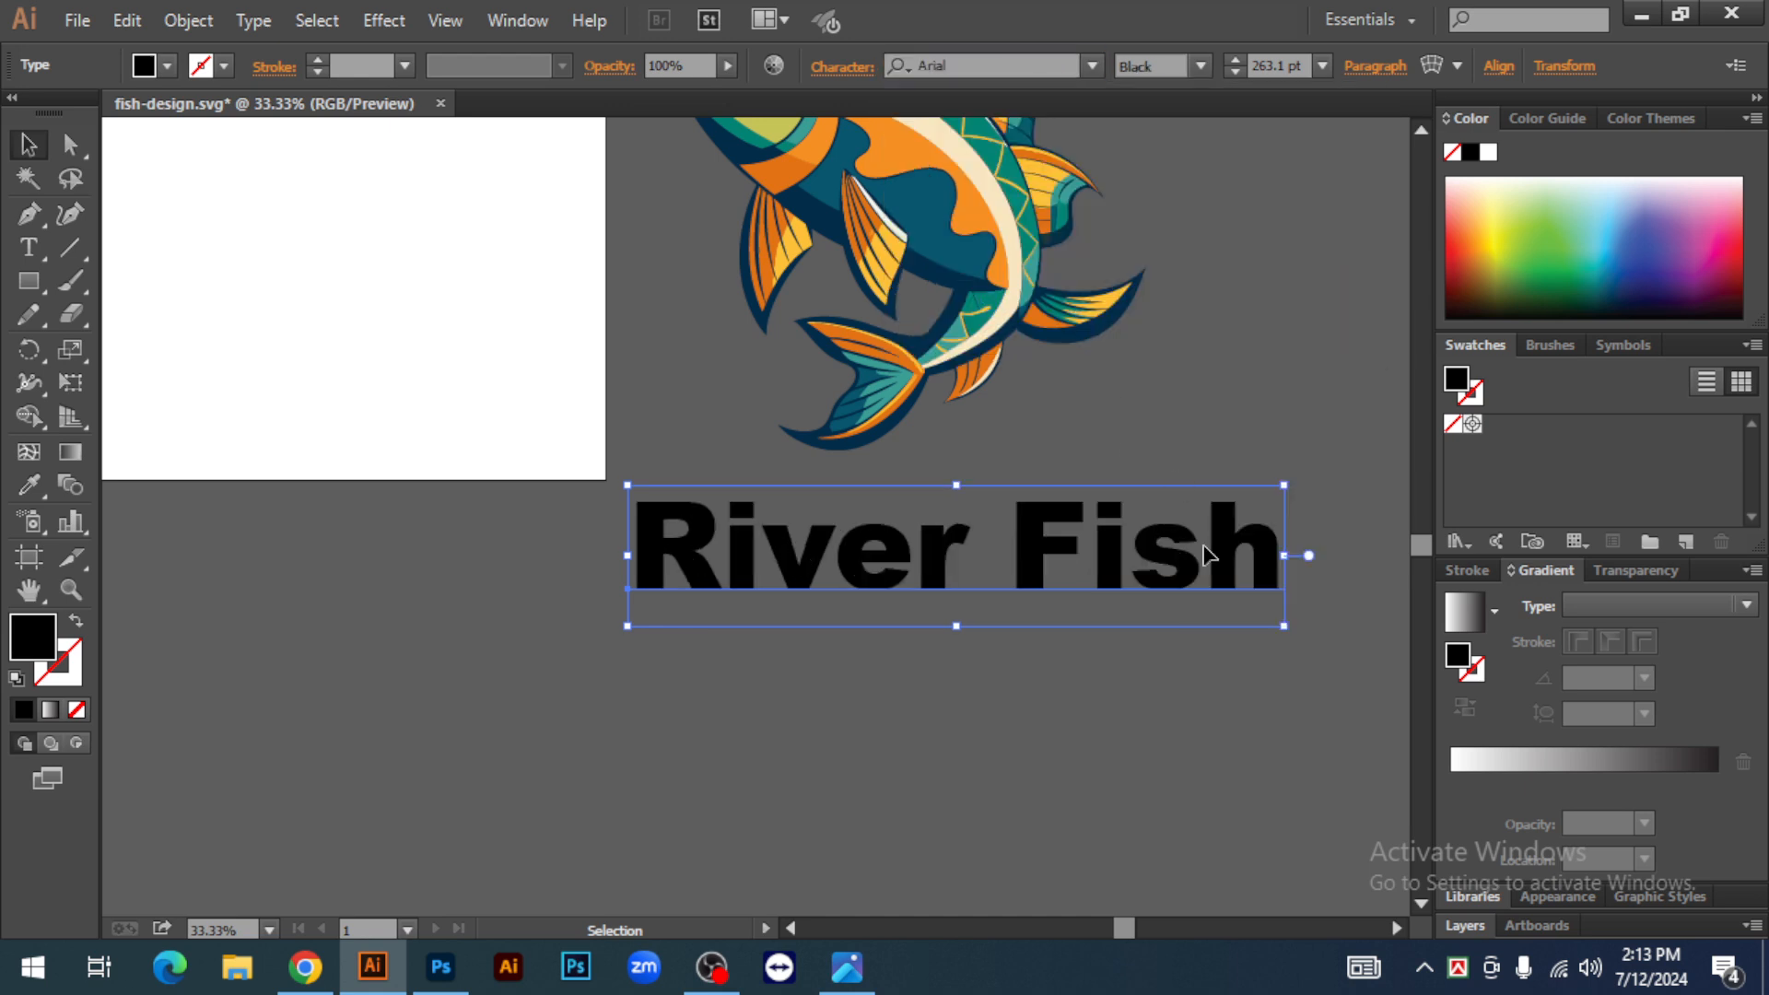
# Group all the fish artwork pieces, without the text, and deselect
pyautogui.hotkey('ctrl', '-')
pyautogui.hotkey('ctrl', '-')
pyautogui.scroll(1, 1170, 534)
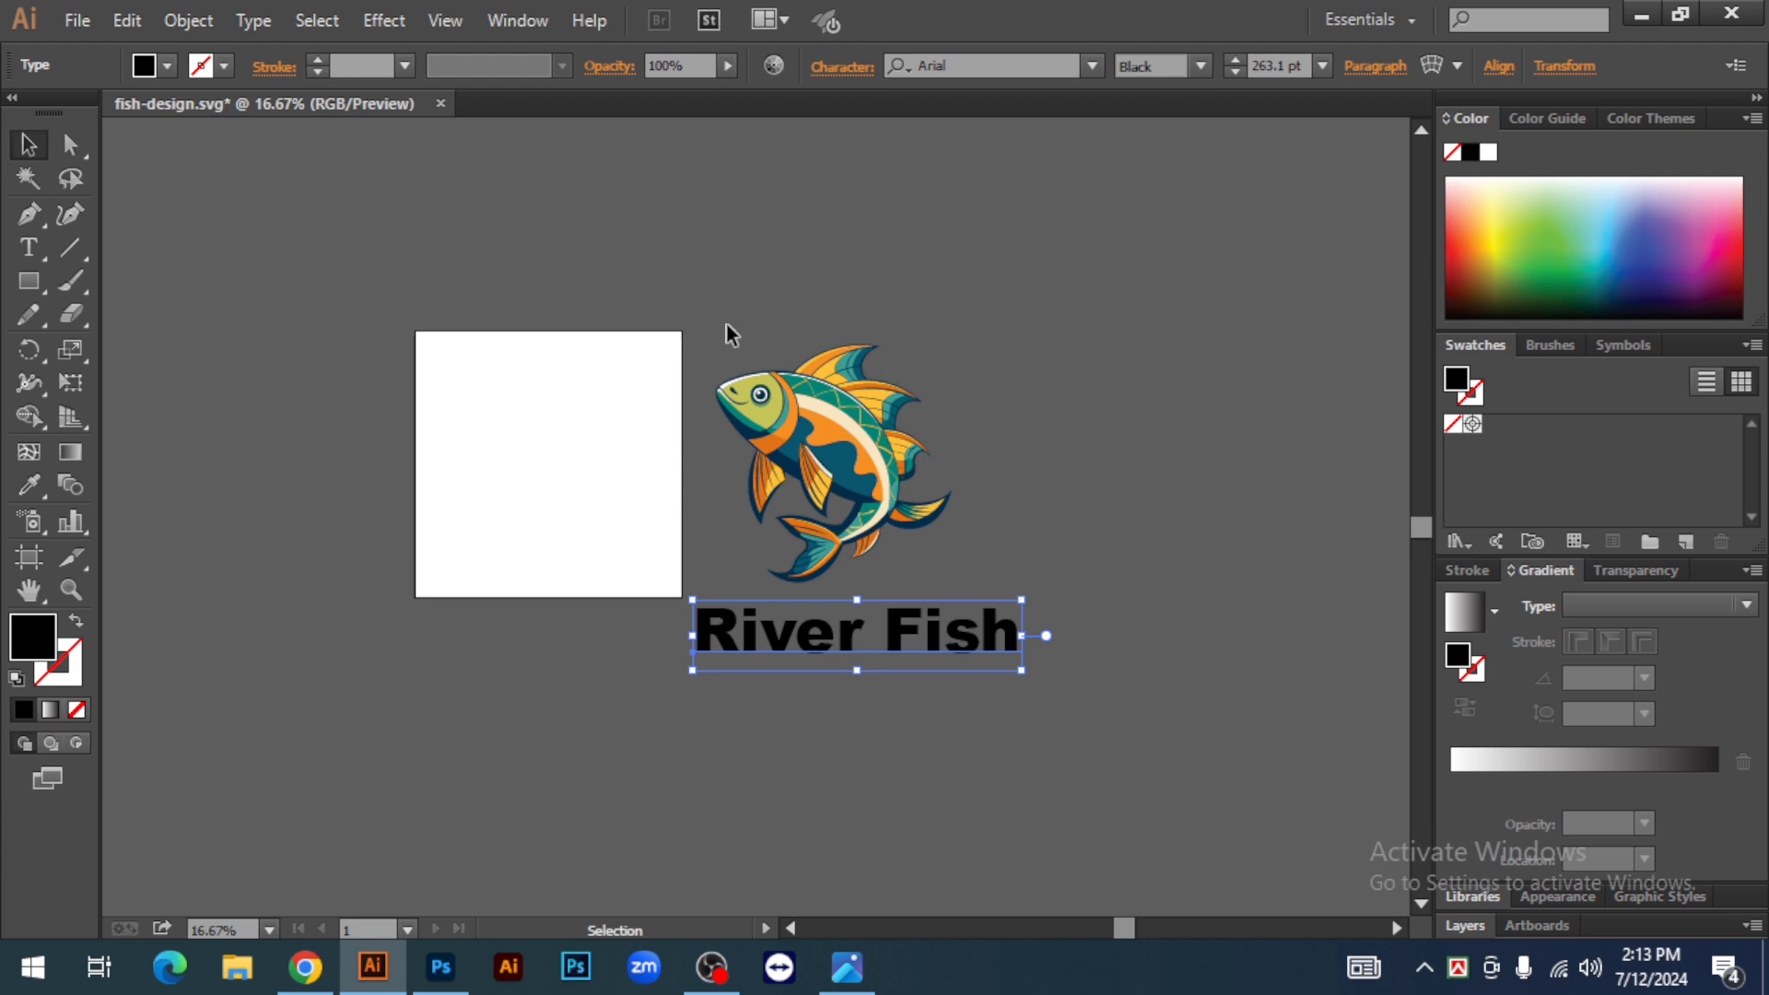
pyautogui.moveTo(705, 320); pyautogui.dragTo(1036, 561)
pyautogui.rightClick(820, 417)
pyautogui.click(915, 544)
pyautogui.click(1025, 682)
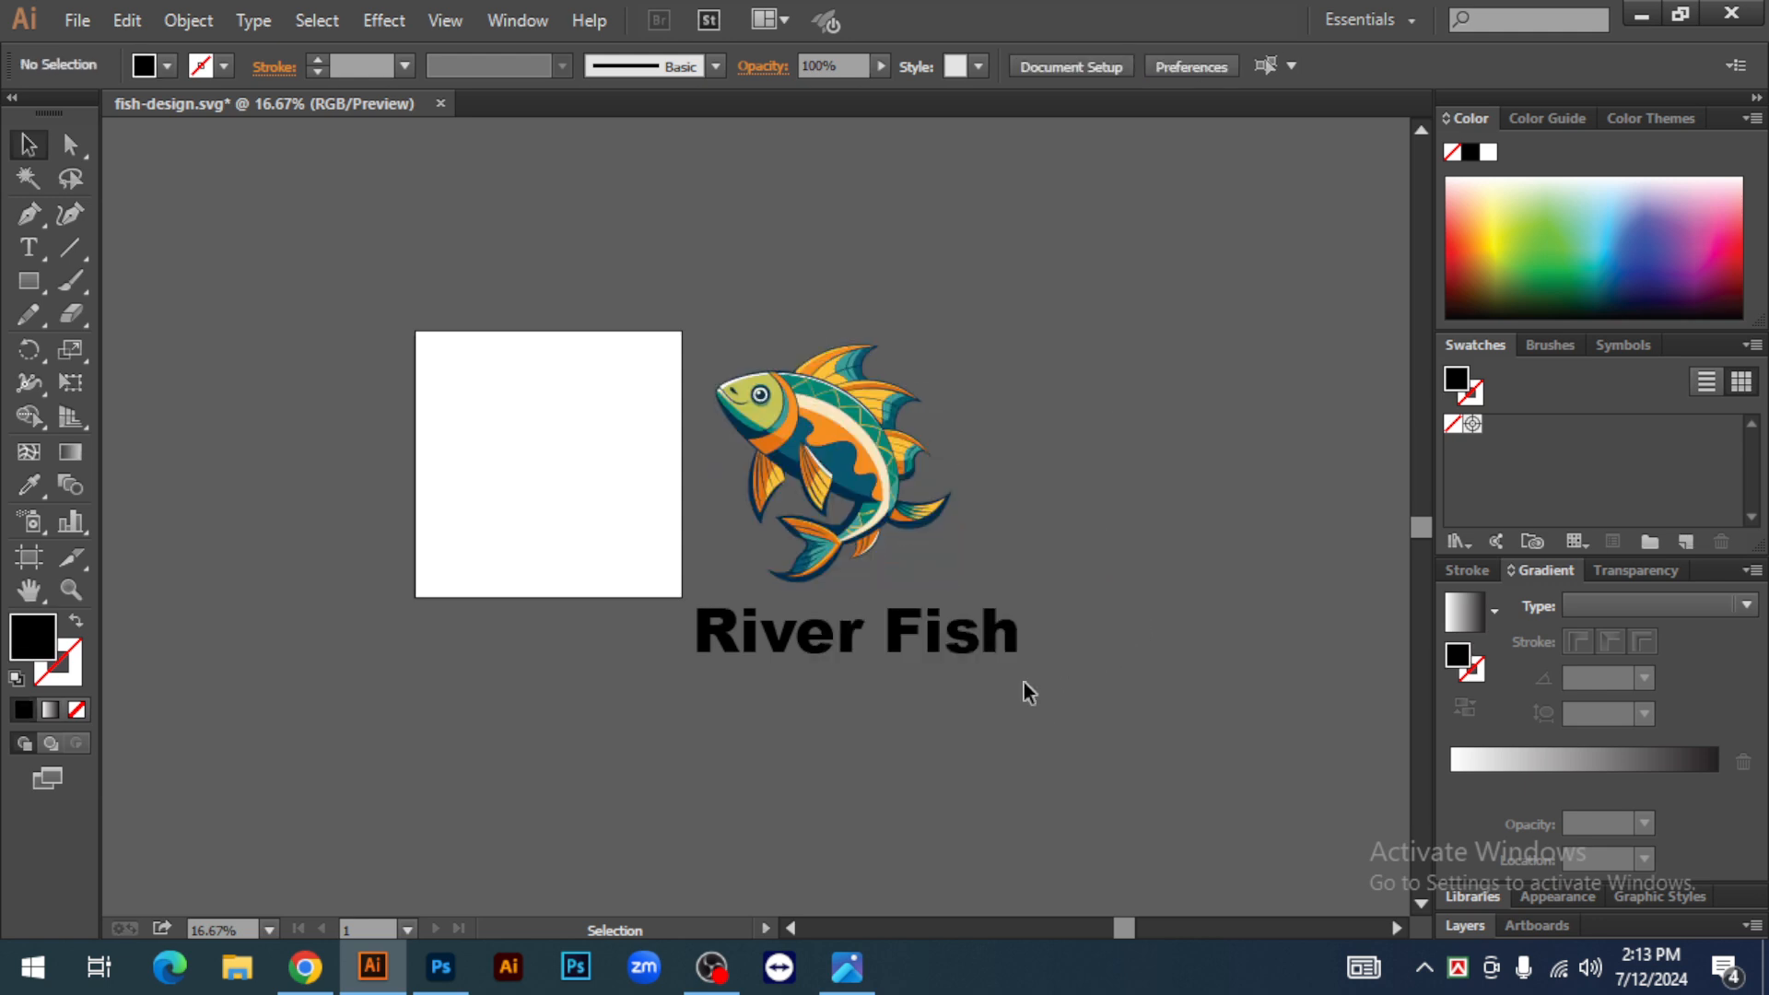
# Align the horizontal centres of the fish and the River Fish text, undoing the extra vertical centre alignment
pyautogui.moveTo(1054, 677); pyautogui.dragTo(774, 293)
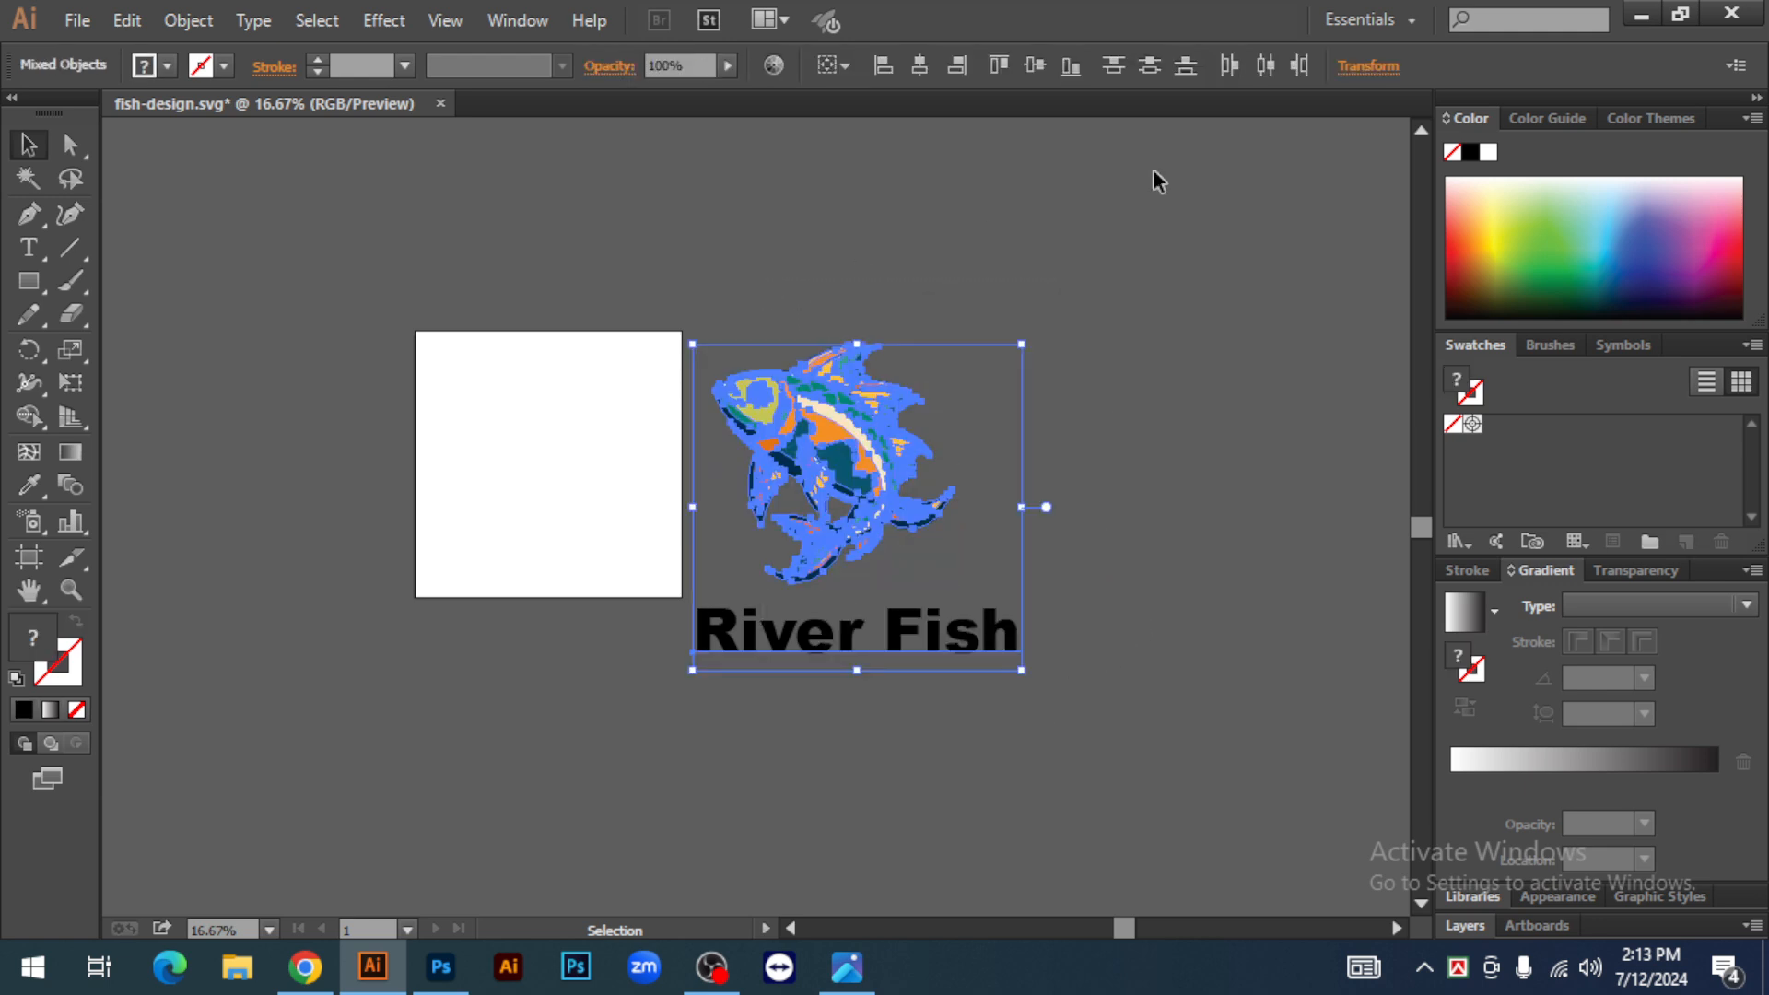
pyautogui.click(925, 66)
pyautogui.click(1033, 63)
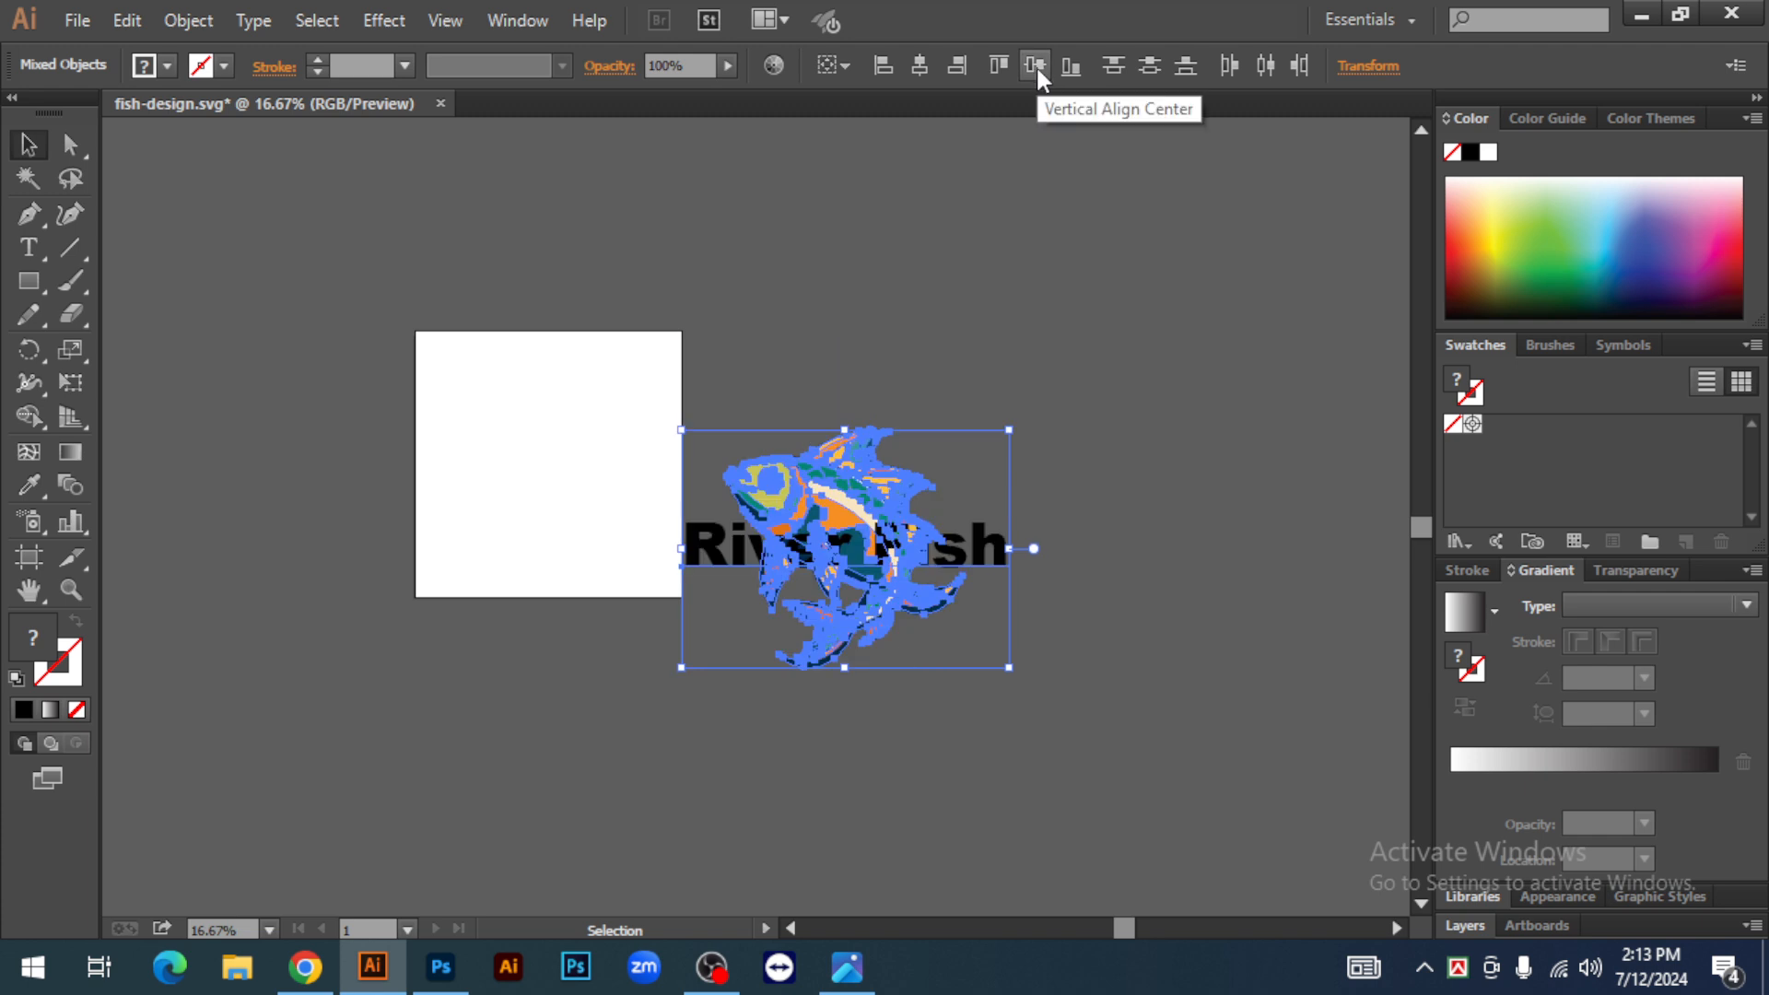
pyautogui.hotkey('ctrl', 'z')
pyautogui.click(1221, 445)
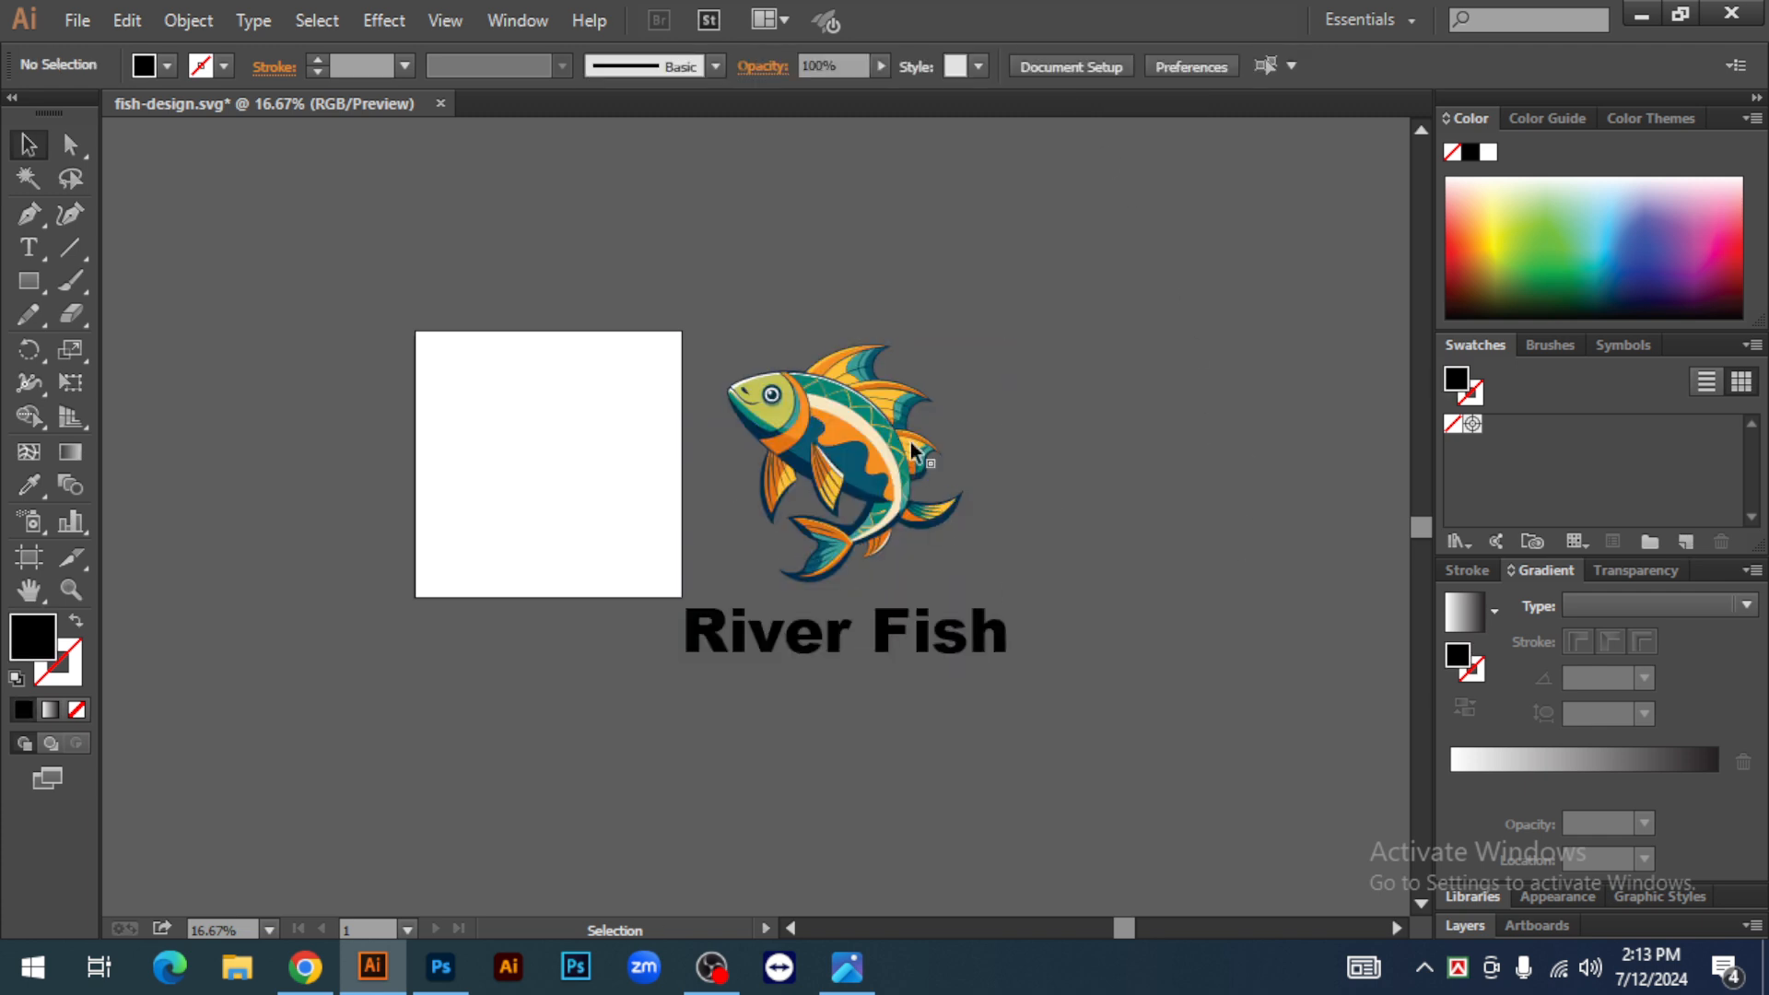
# Move the fish and its text together horizontally, farther away from the artboard
pyautogui.moveTo(723, 296); pyautogui.dragTo(1027, 774)
pyautogui.moveTo(922, 479); pyautogui.dragTo(1060, 479)
pyautogui.click(1355, 679)
# Recolor the River Fish text to light blue from the color spectrum
pyautogui.press('z')
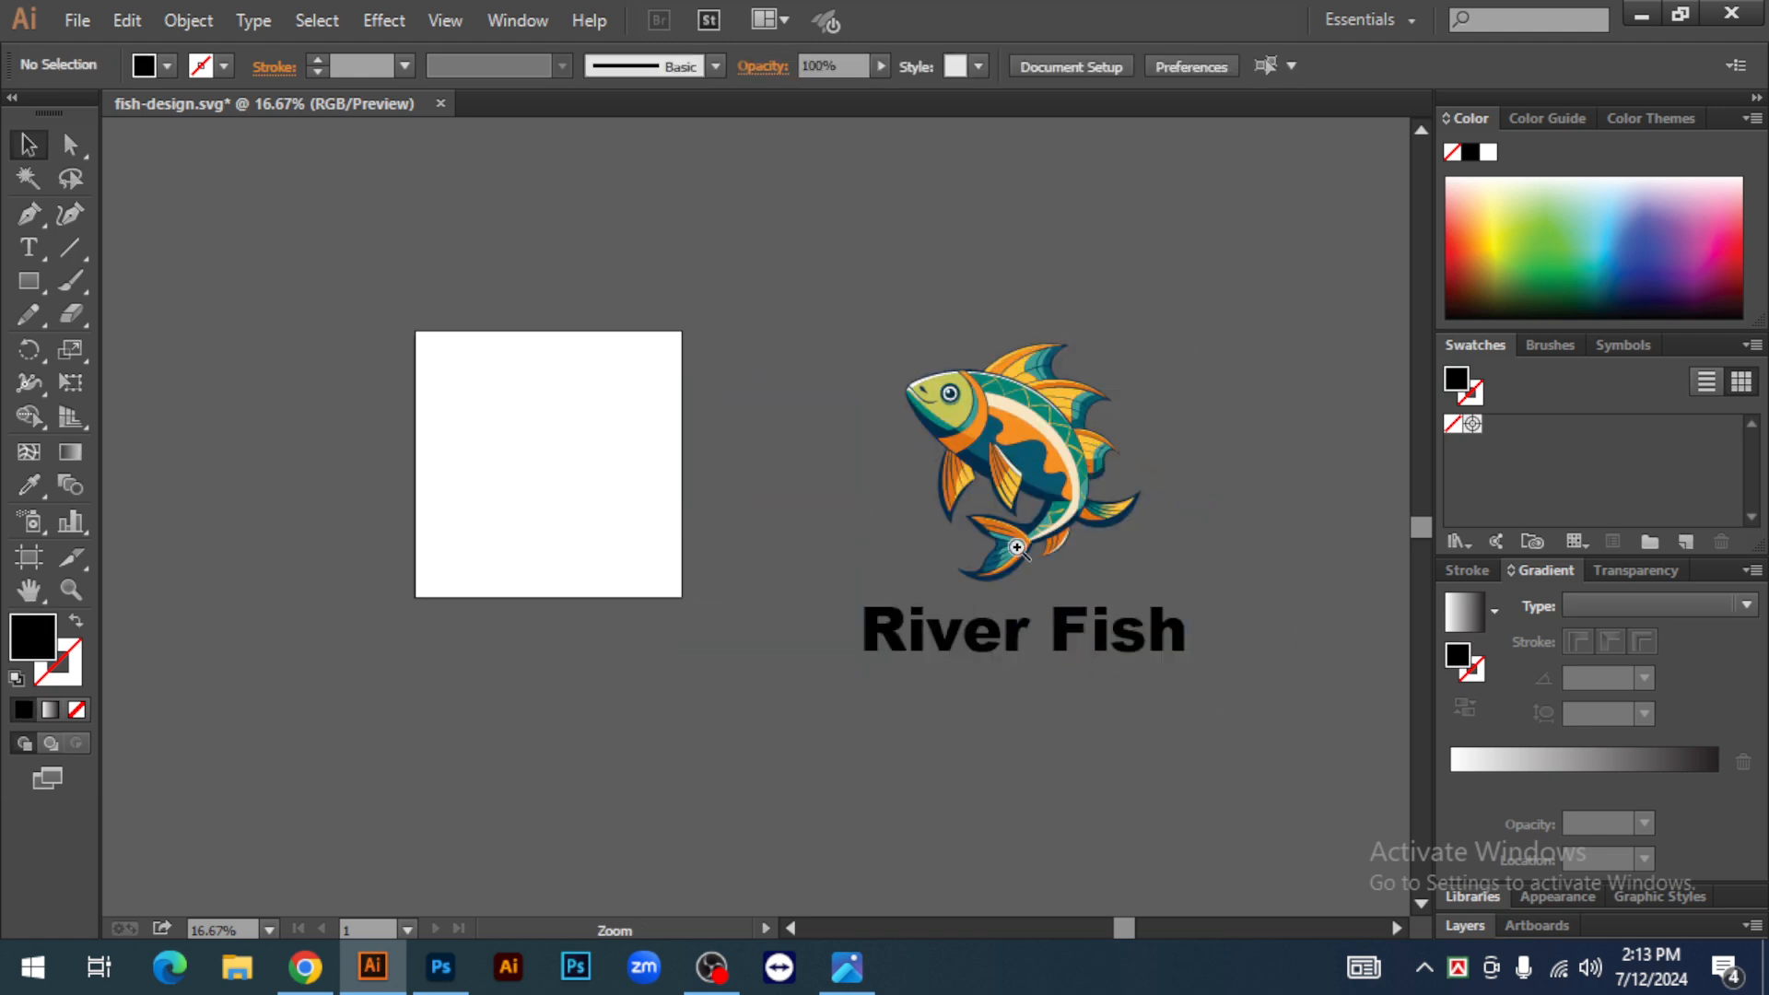
pyautogui.click(1017, 547)
pyautogui.press('v')
pyautogui.moveTo(756, 684); pyautogui.dragTo(761, 688)
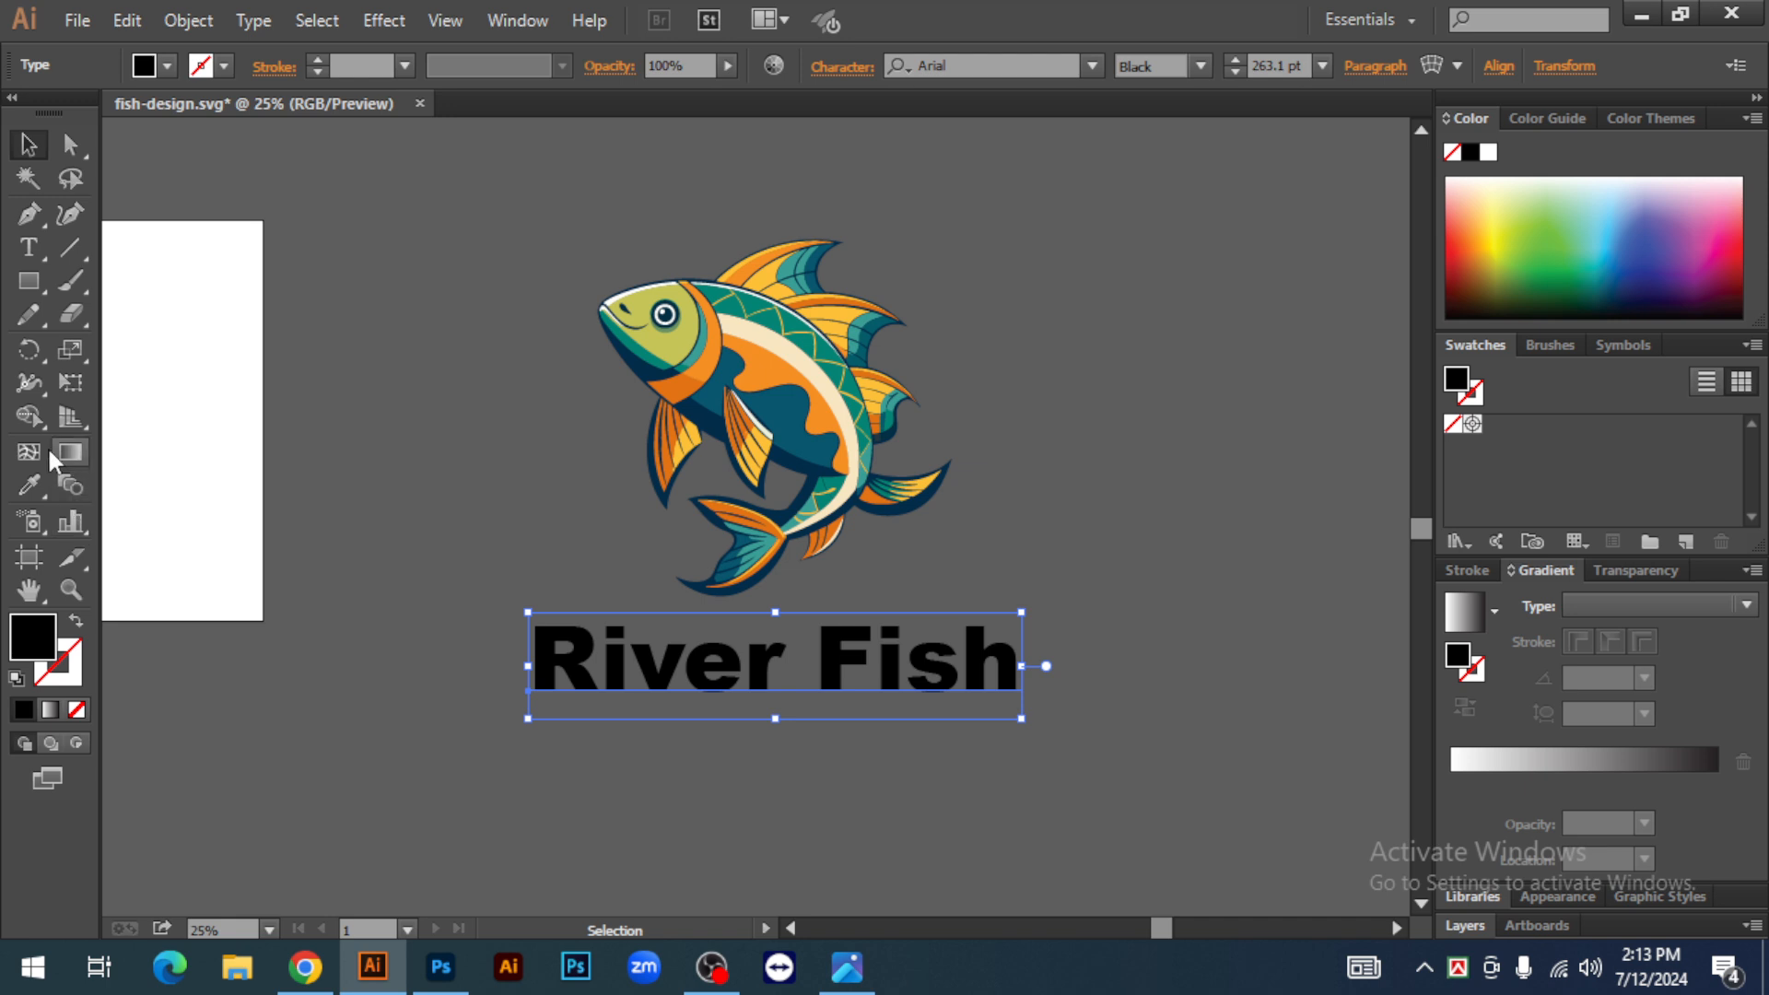
pyautogui.click(28, 247)
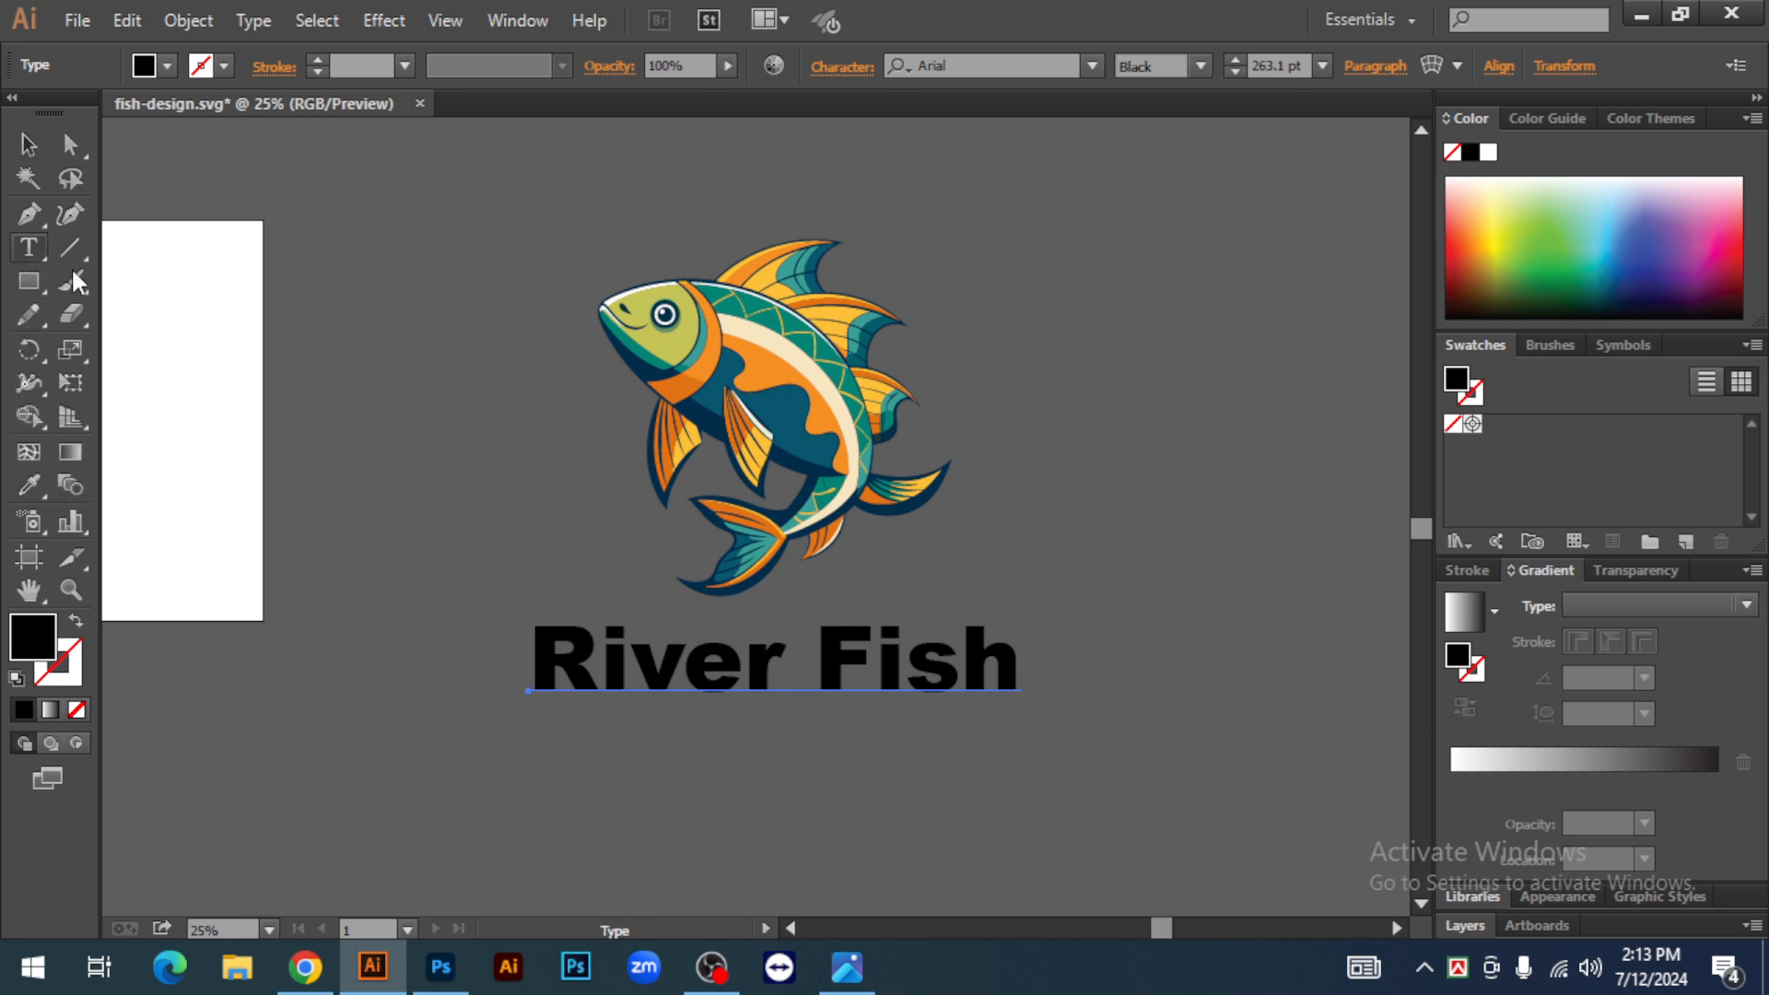
pyautogui.moveTo(544, 645); pyautogui.dragTo(1058, 632)
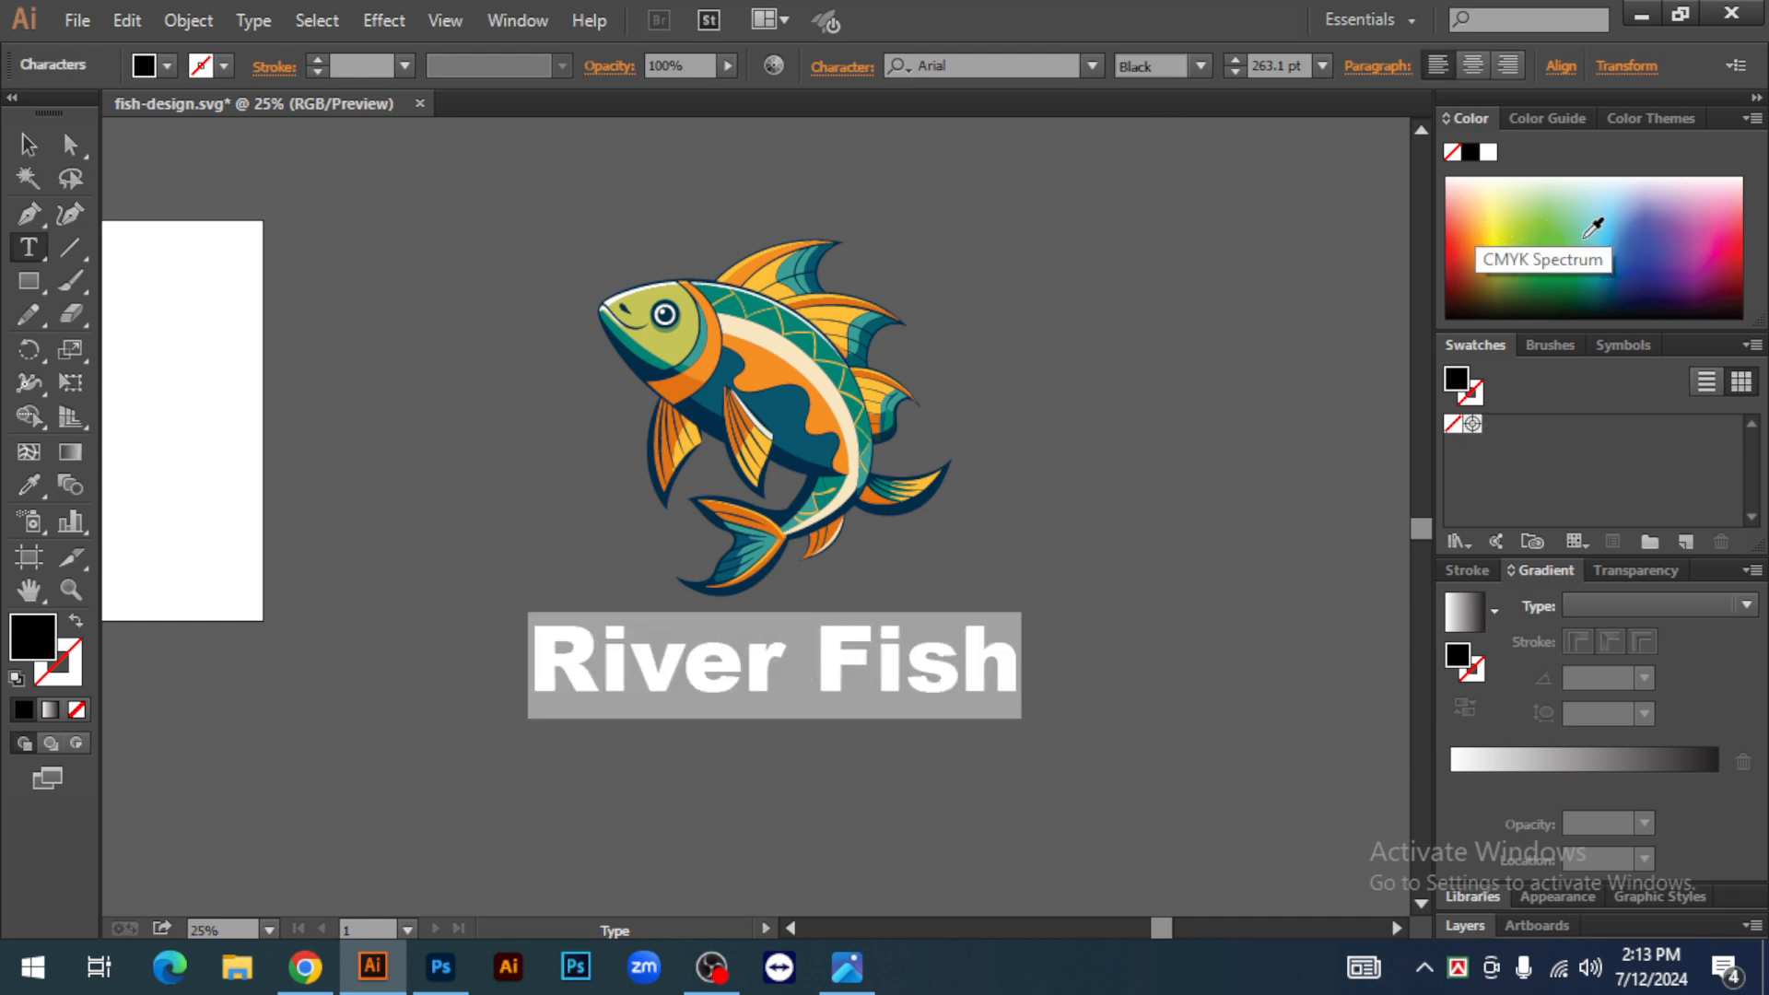
pyautogui.click(1461, 232)
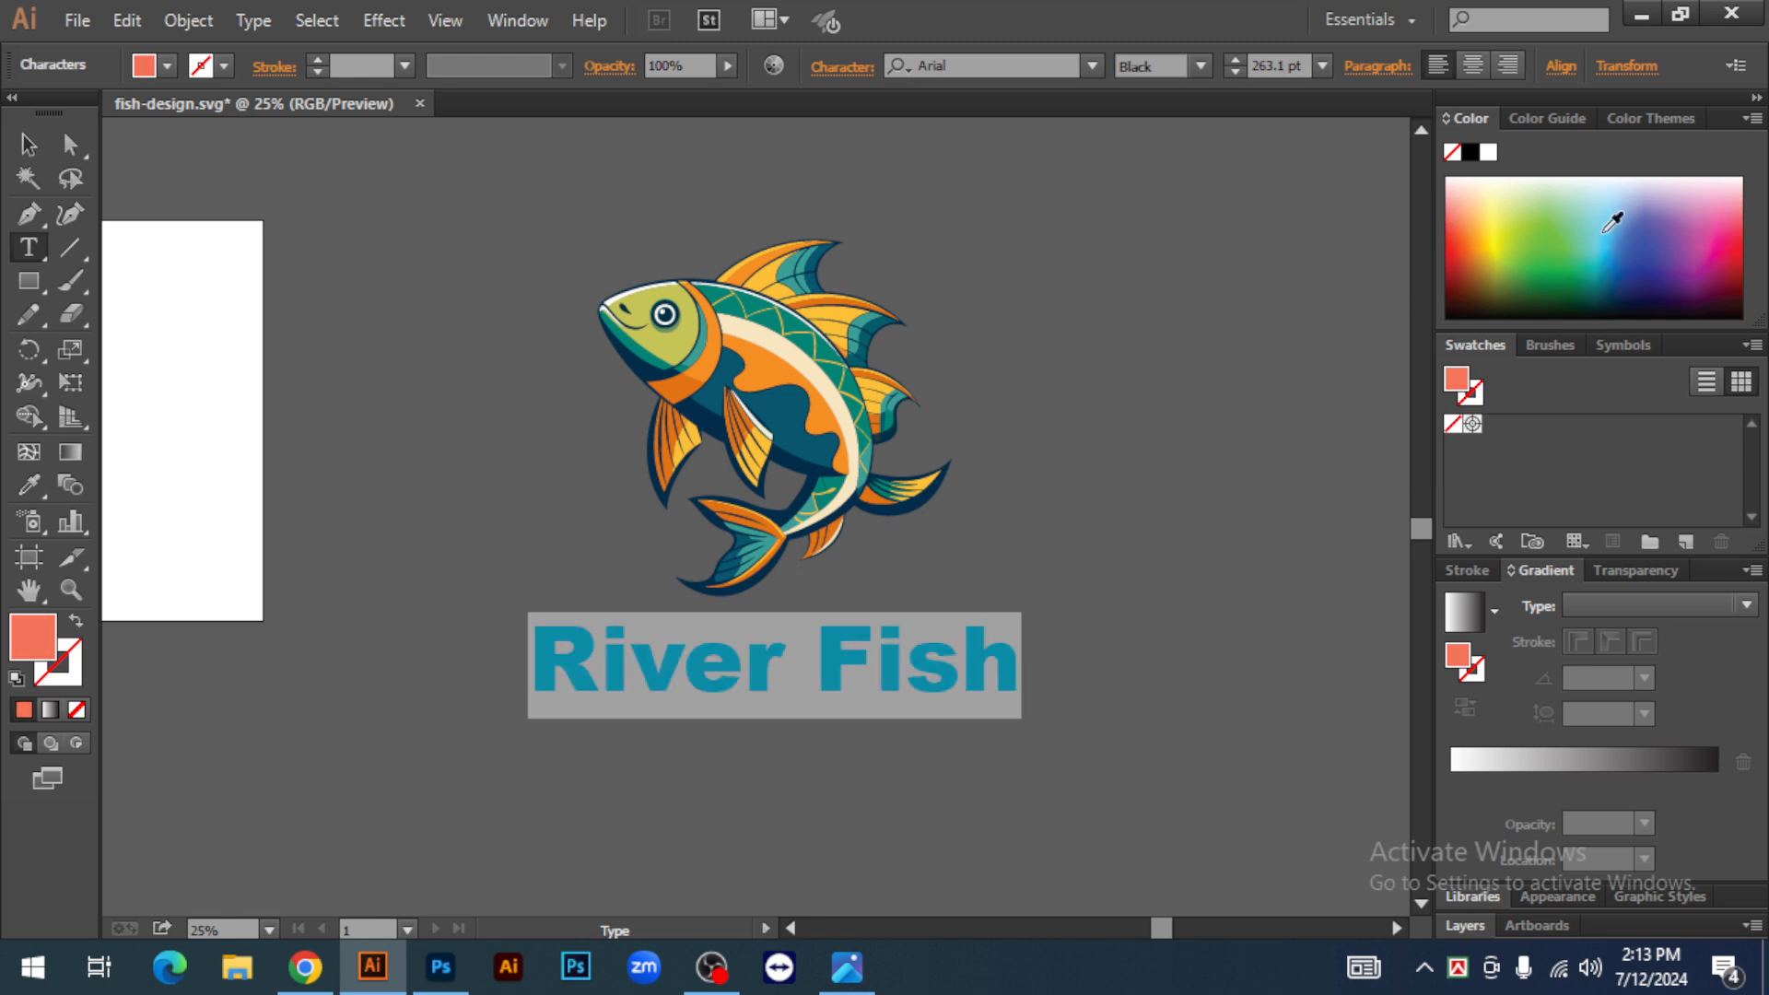
pyautogui.click(1609, 241)
pyautogui.click(28, 149)
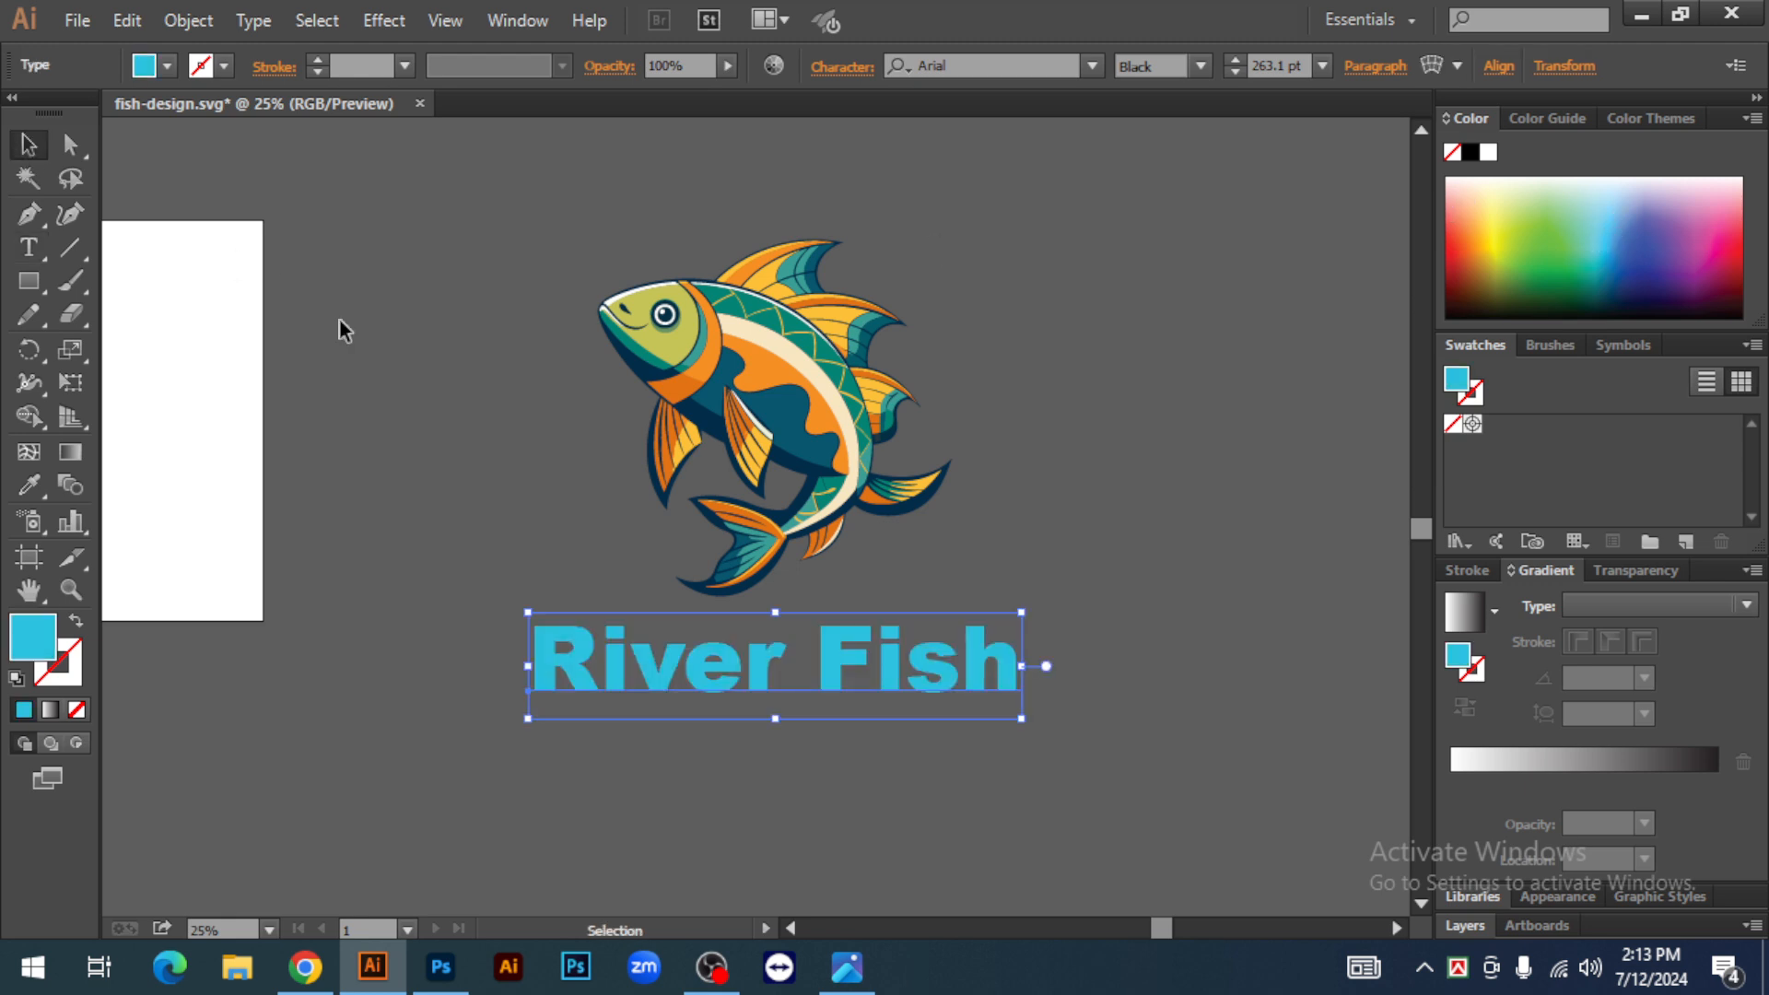
pyautogui.click(500, 411)
# Try the fish's colors on the River Fish text with the Eyedropper, settling on the orange
pyautogui.click(842, 682)
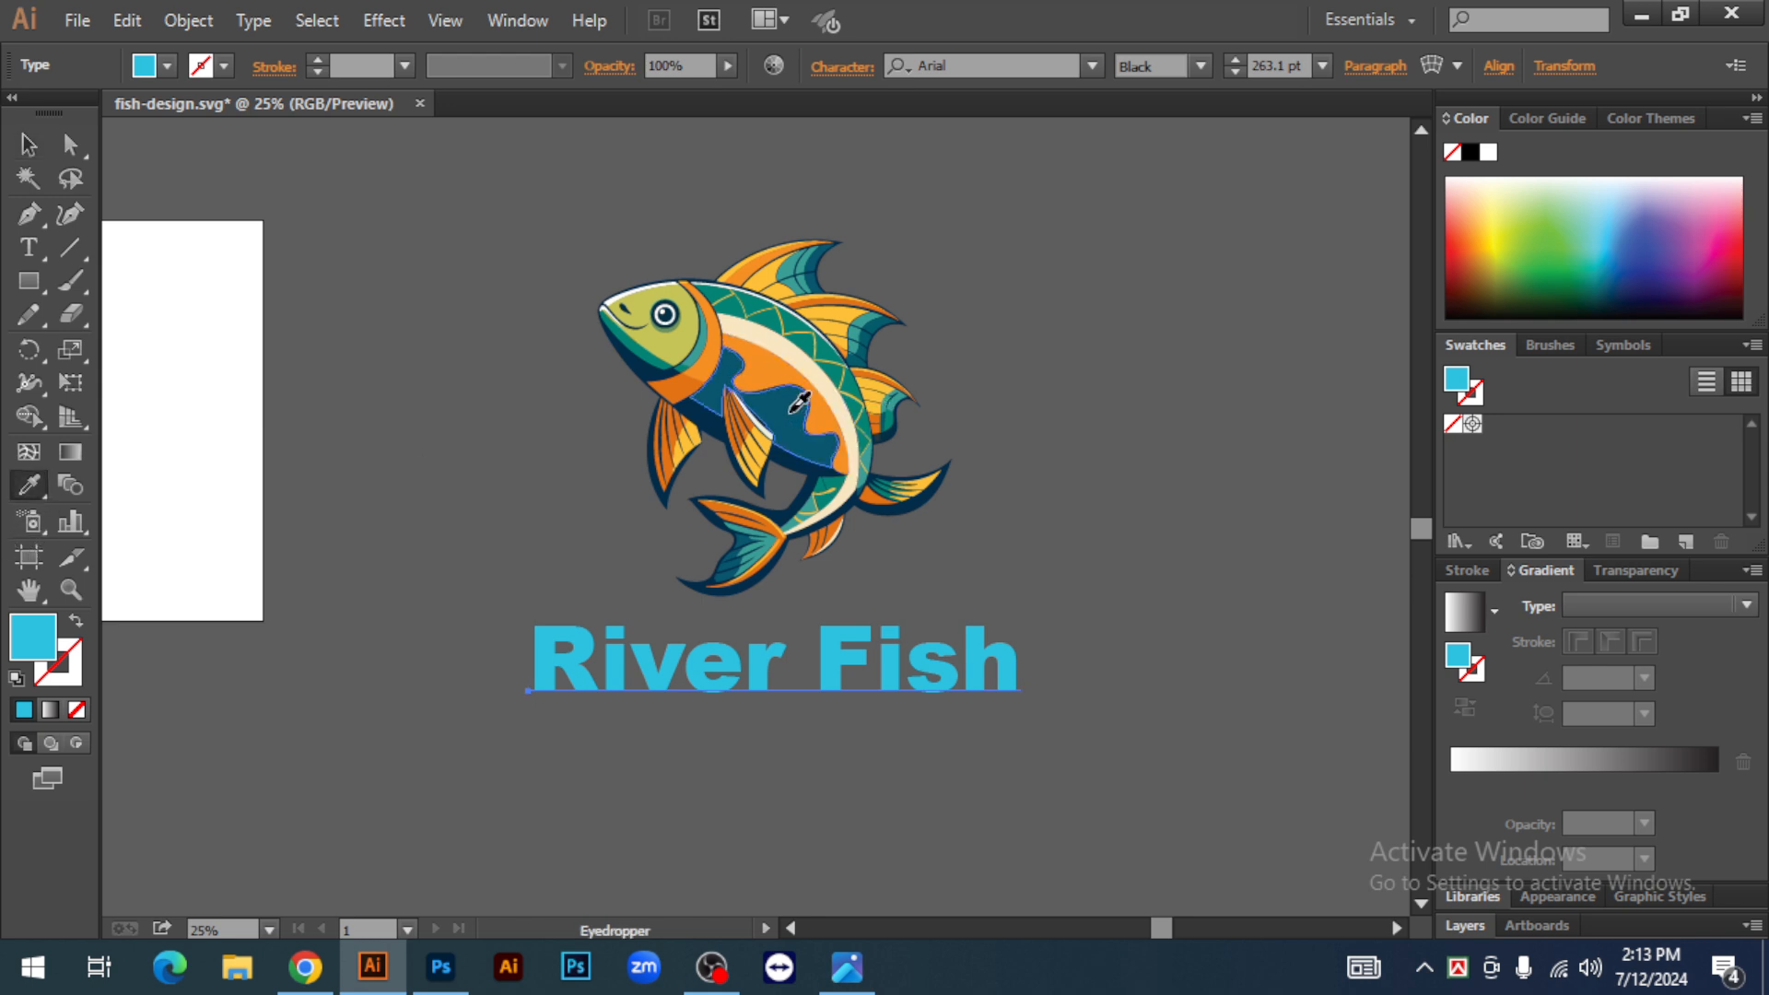
pyautogui.click(805, 403)
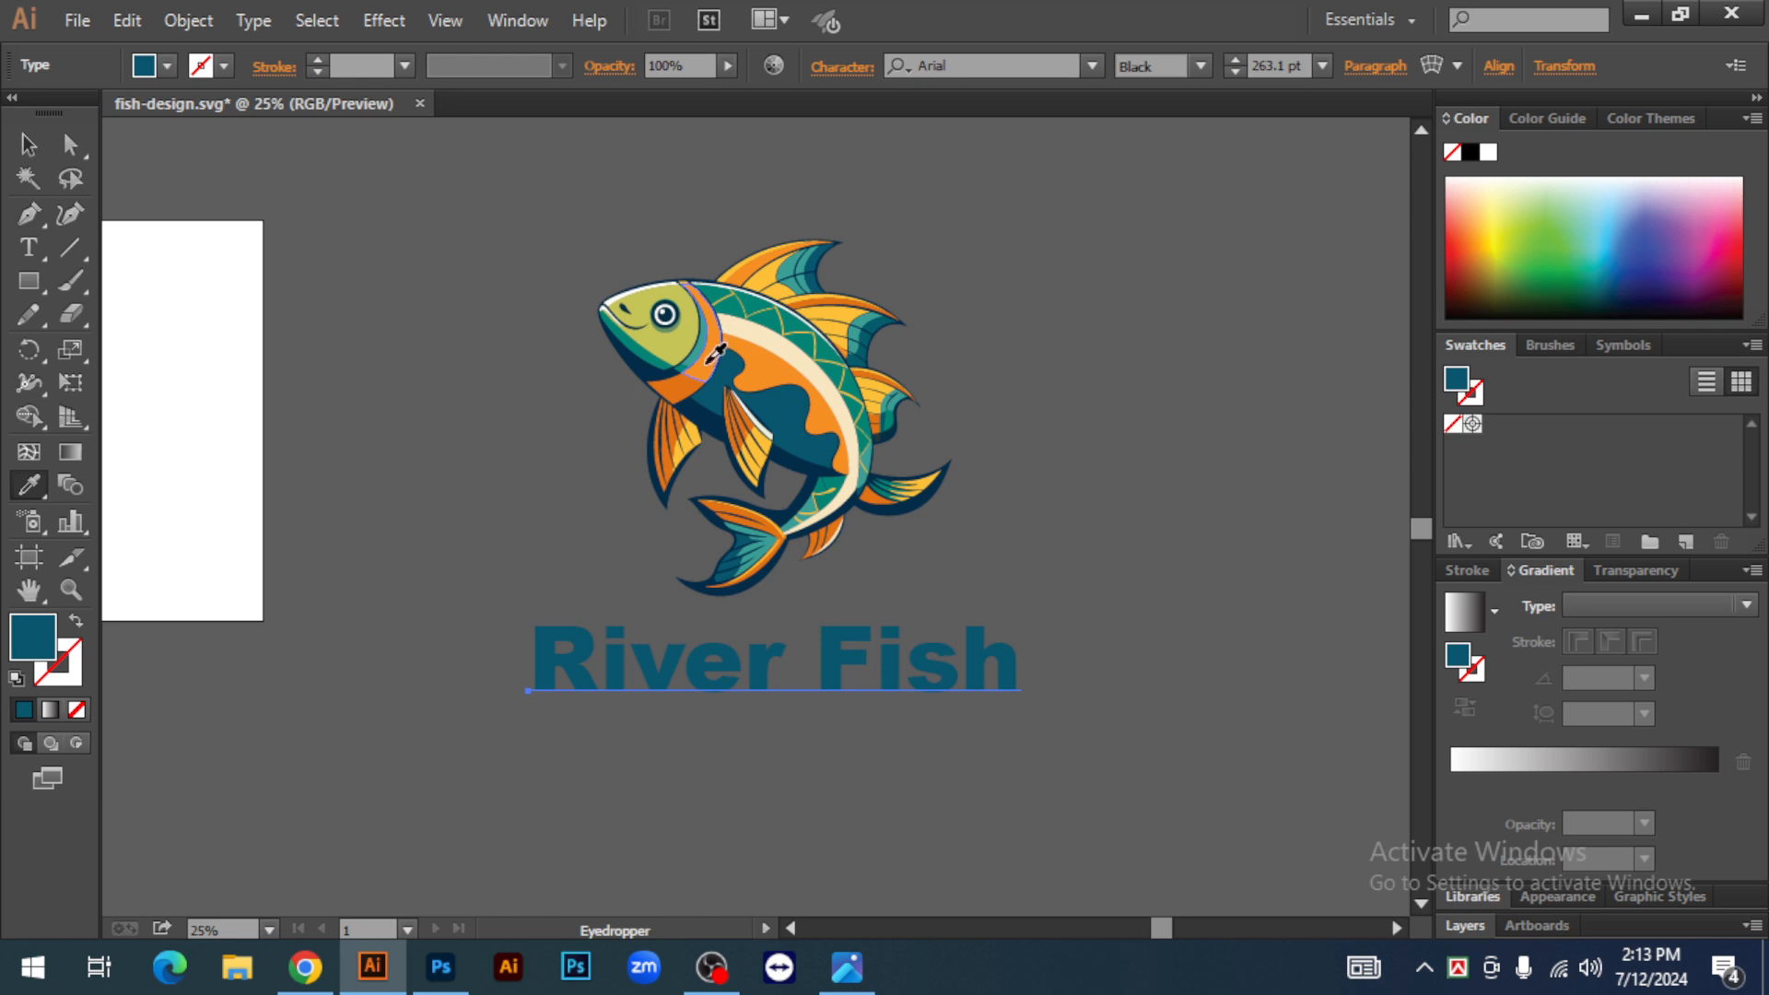
pyautogui.click(712, 344)
pyautogui.click(689, 341)
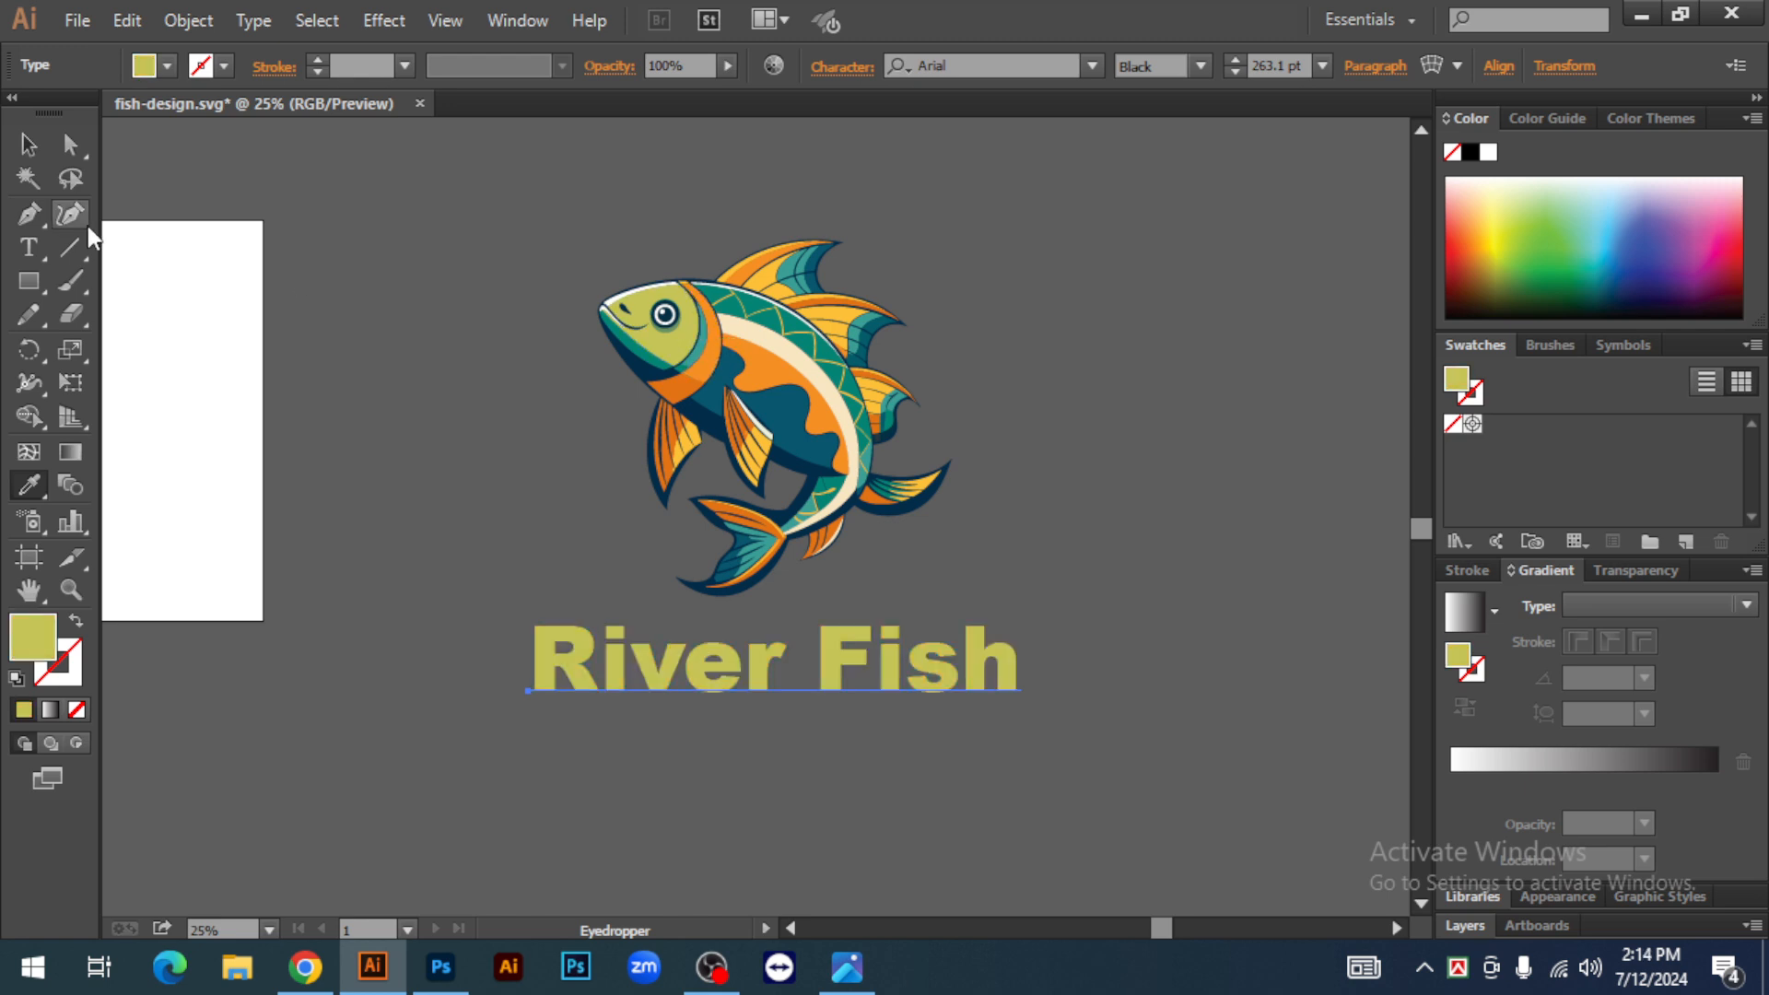
pyautogui.click(665, 363)
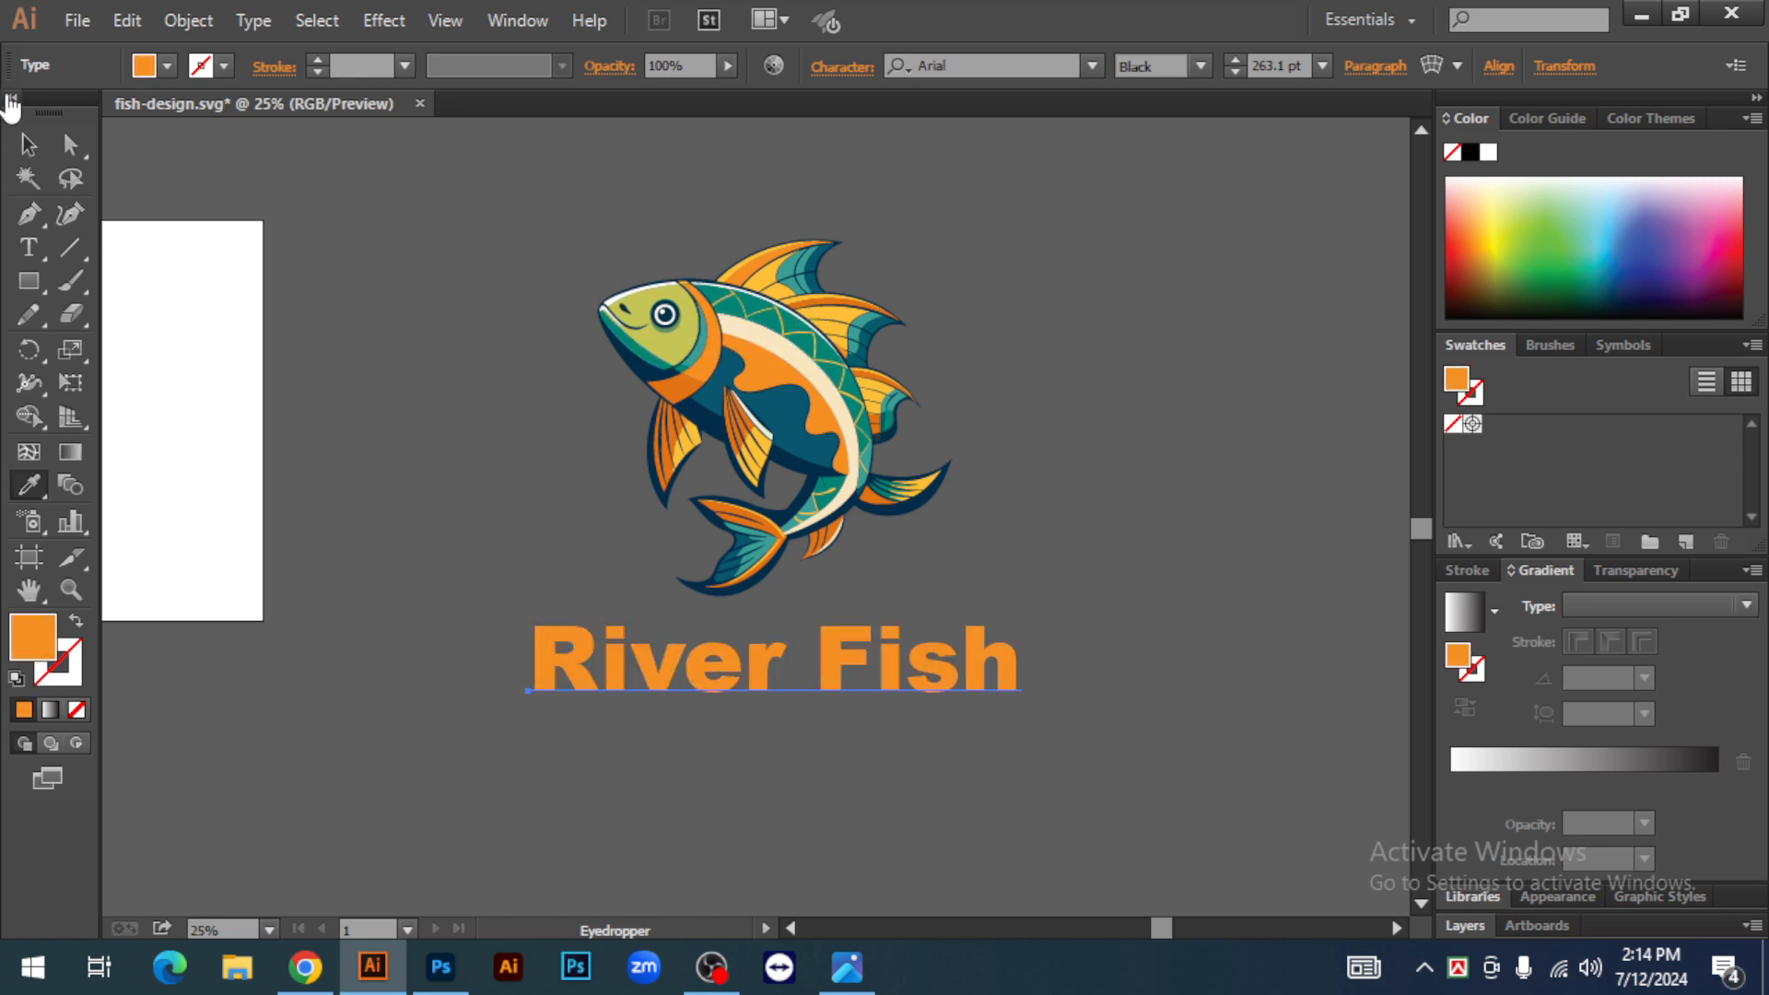
pyautogui.click(29, 145)
pyautogui.click(525, 210)
# Select the fish and text, switch to Photoshop, and close and reopen the Place your design smart object
pyautogui.moveTo(422, 183); pyautogui.dragTo(1188, 777)
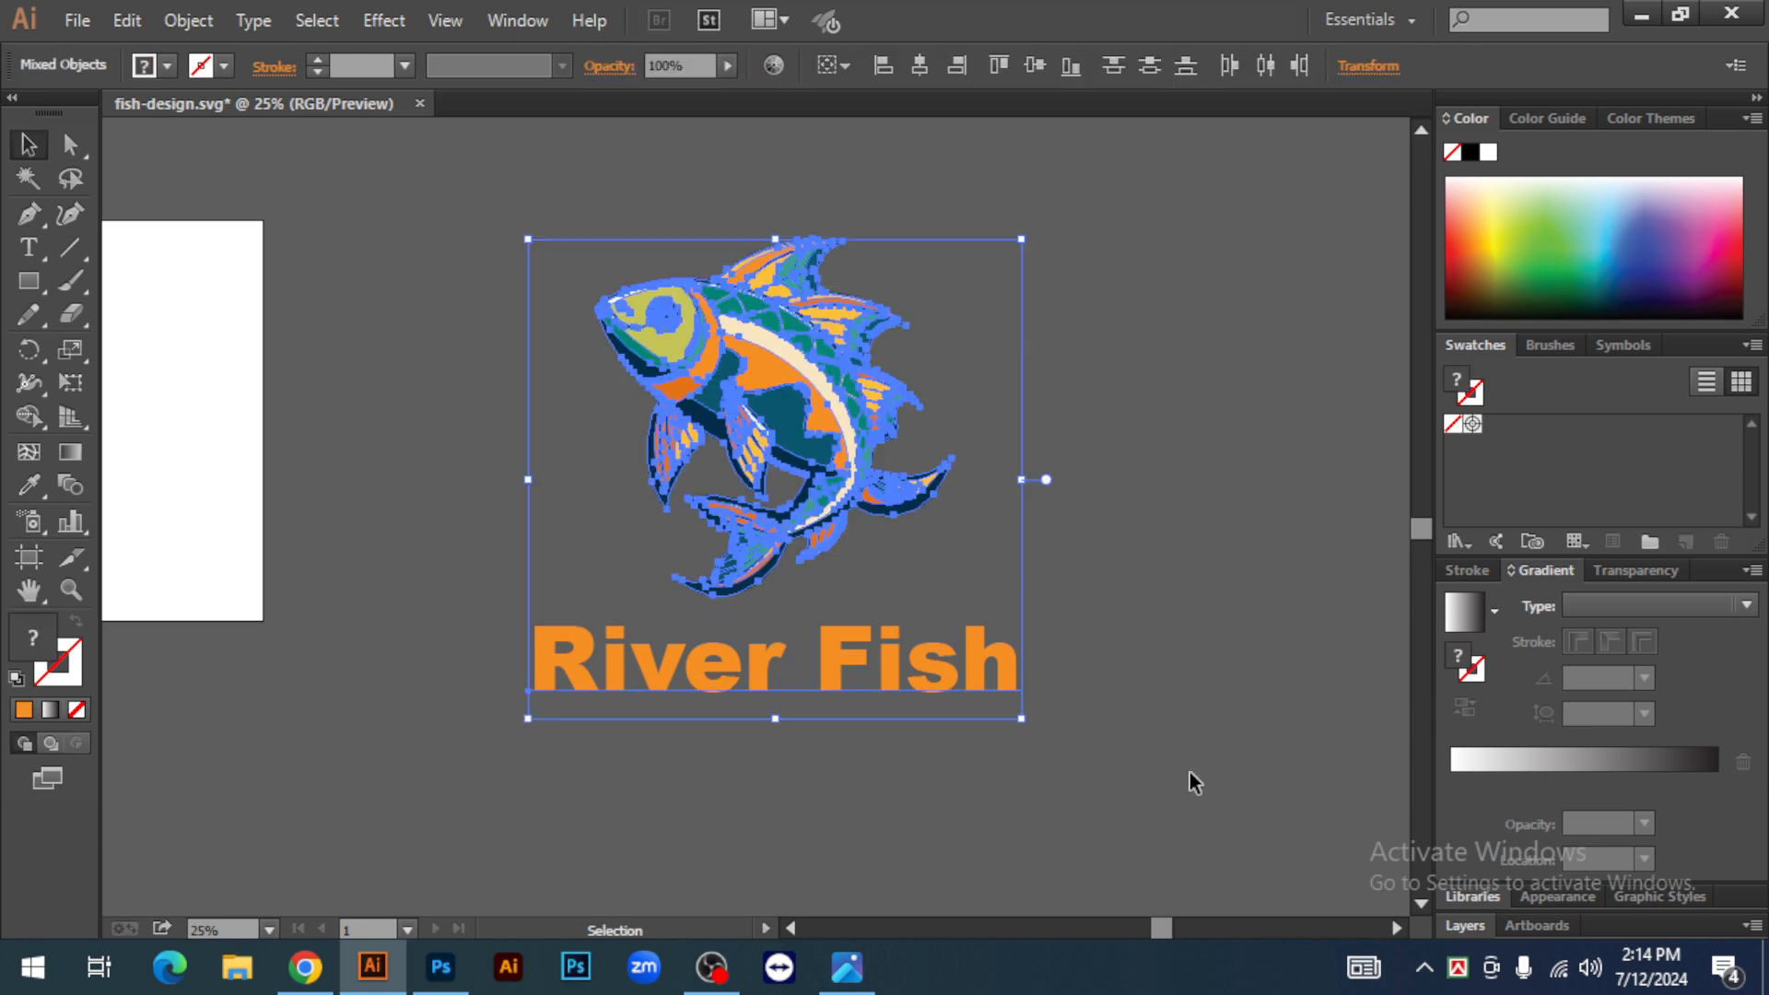
pyautogui.click(441, 967)
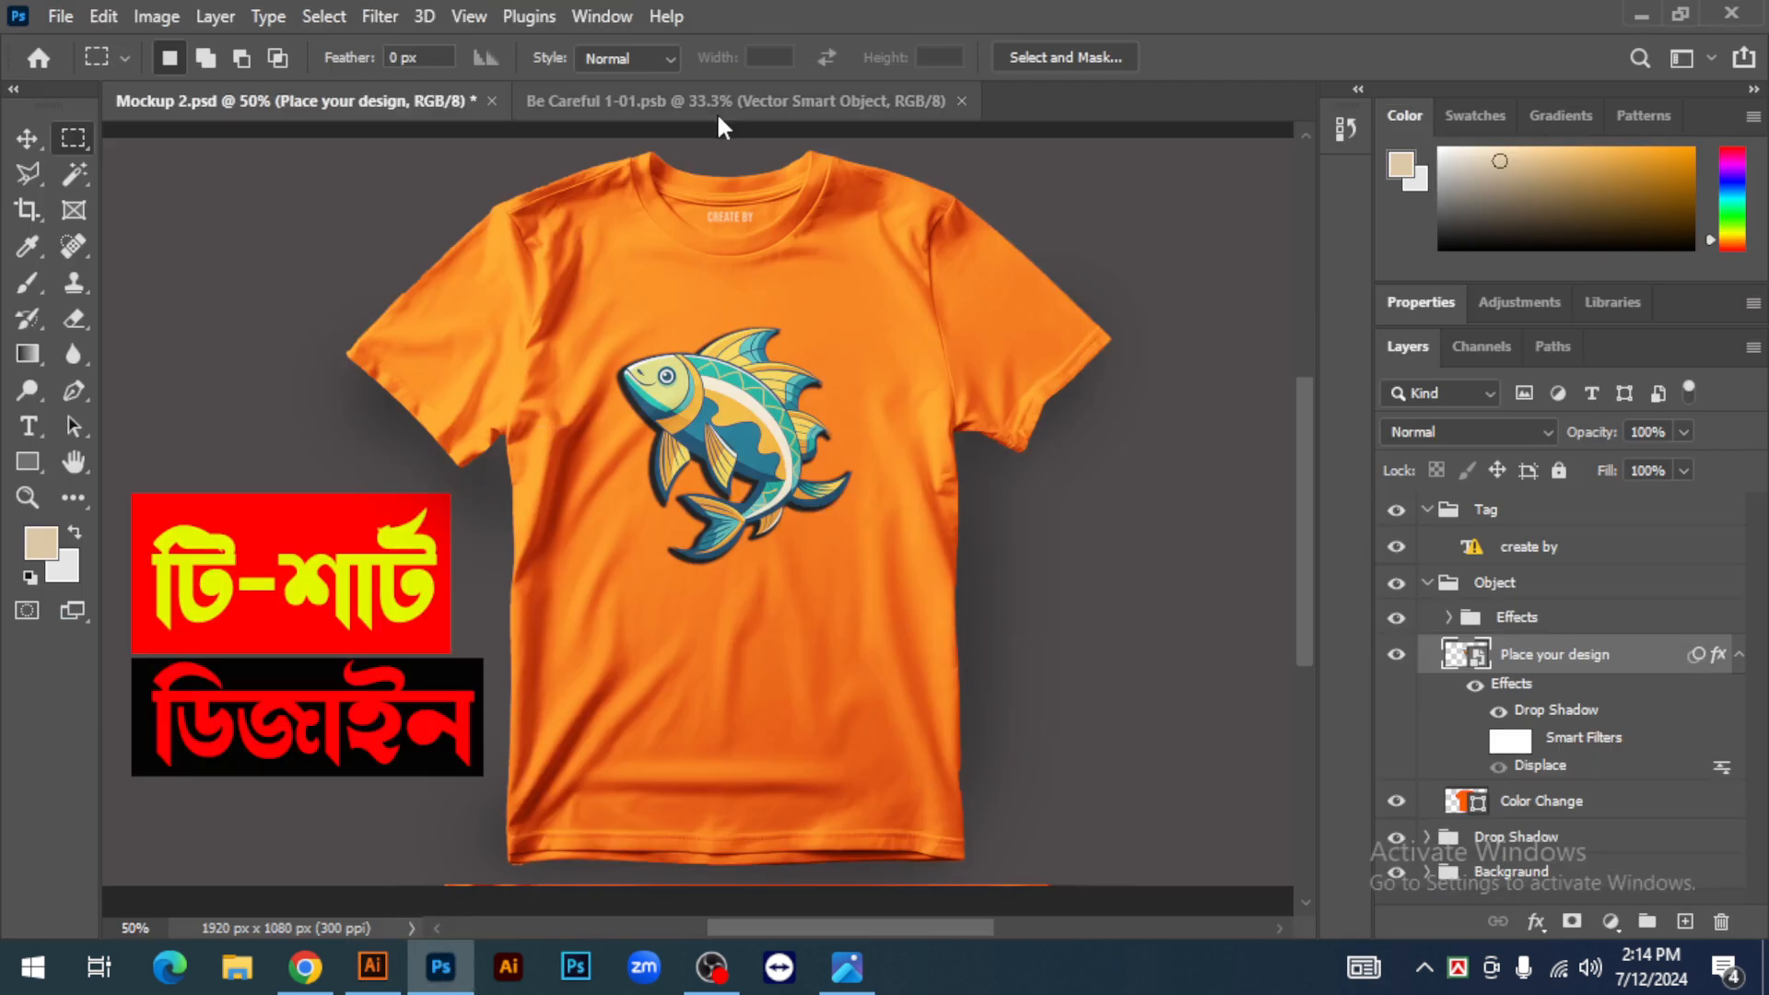
pyautogui.click(961, 100)
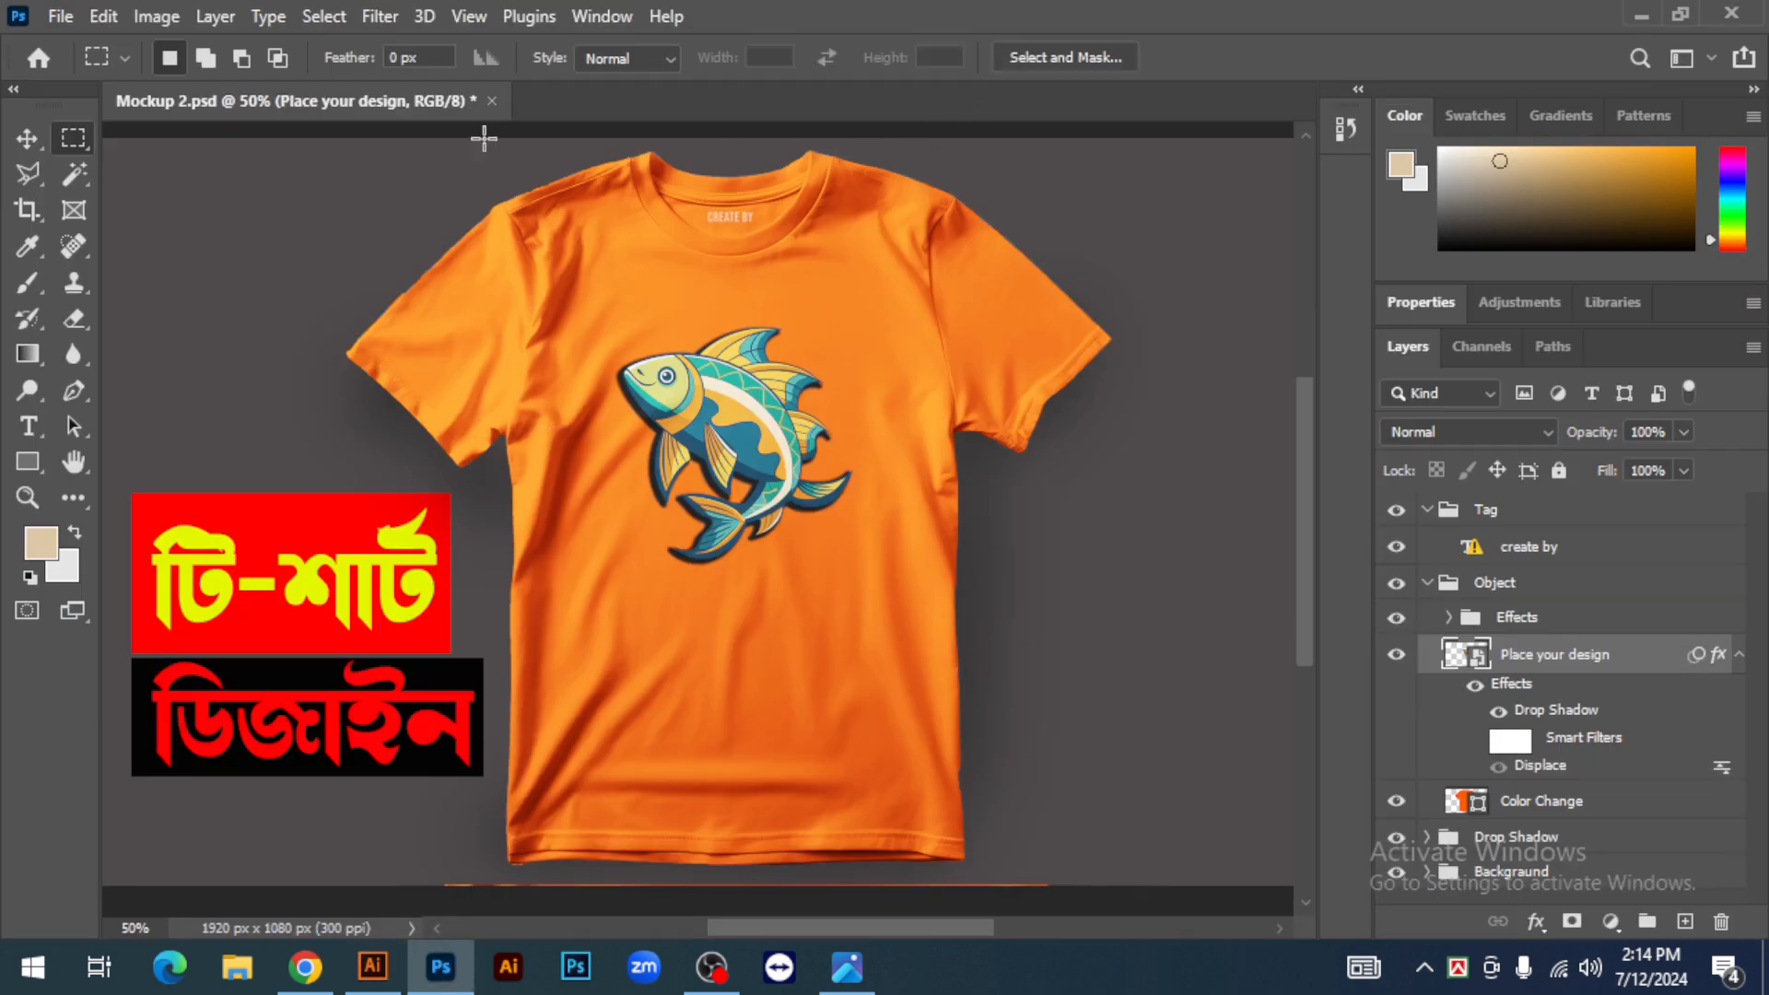
pyautogui.doubleClick(1454, 660)
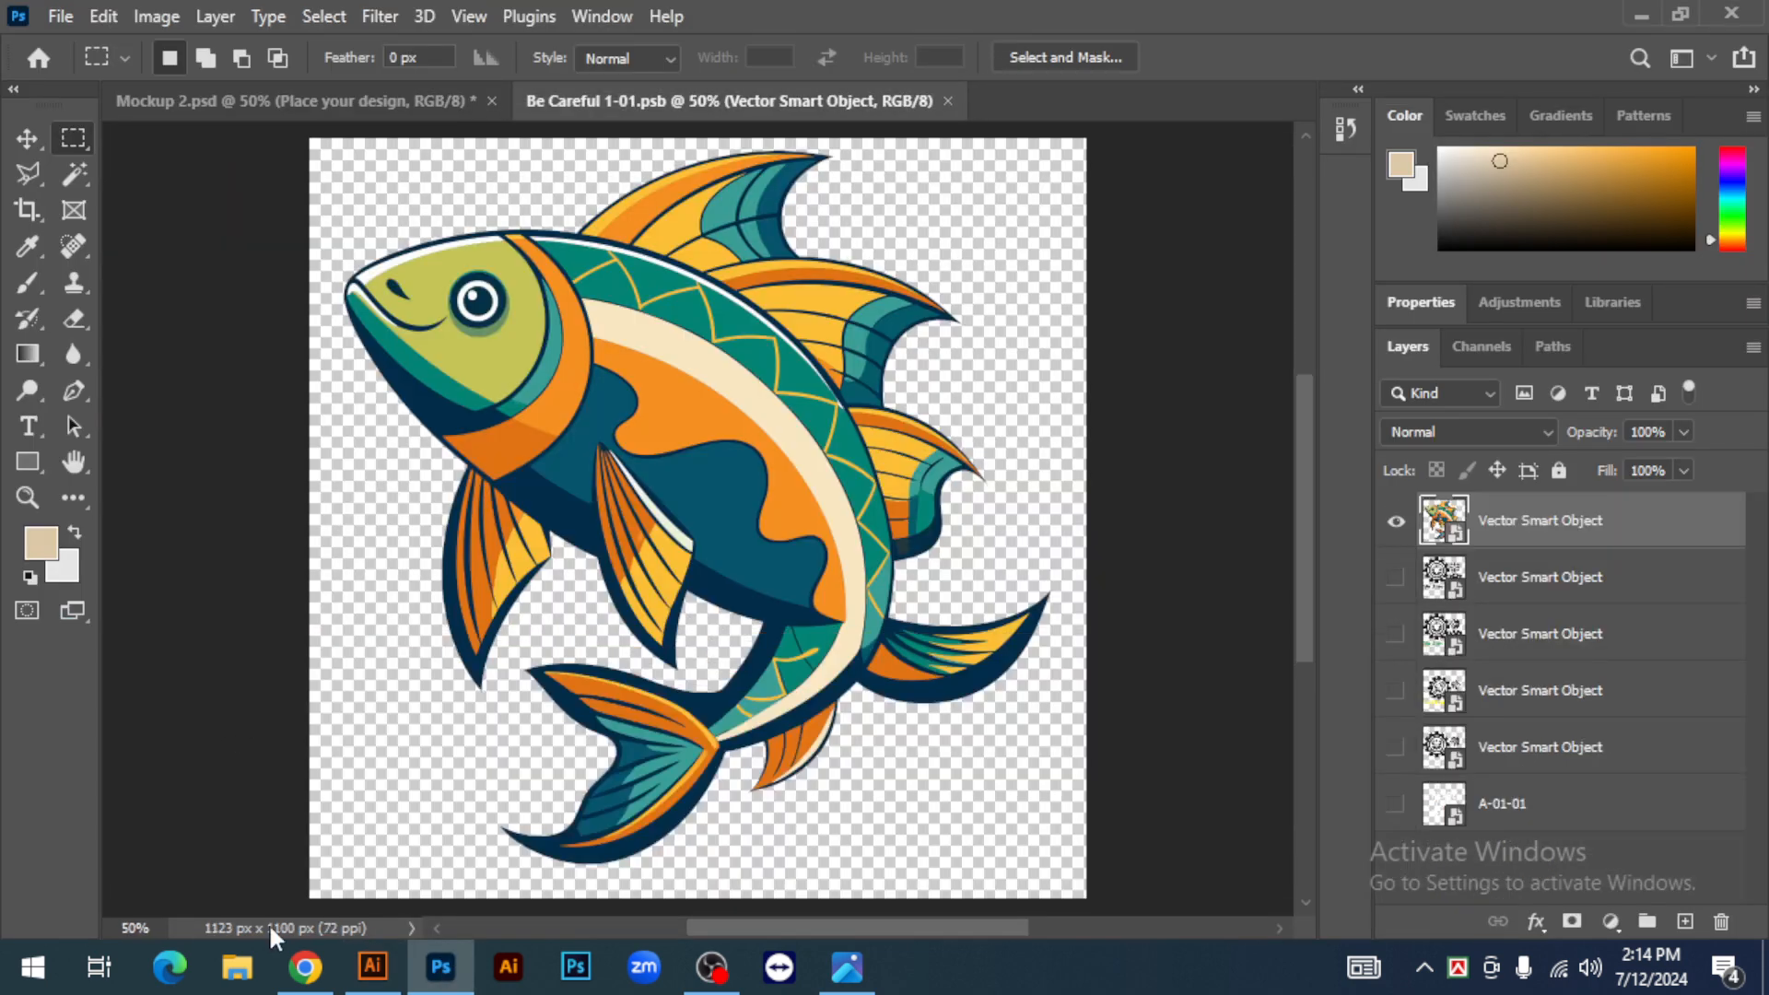
# Copy the fish and River Fish text from Illustrator and paste them as a vector smart object, centred in Be Careful 1-01.psb
pyautogui.click(305, 967)
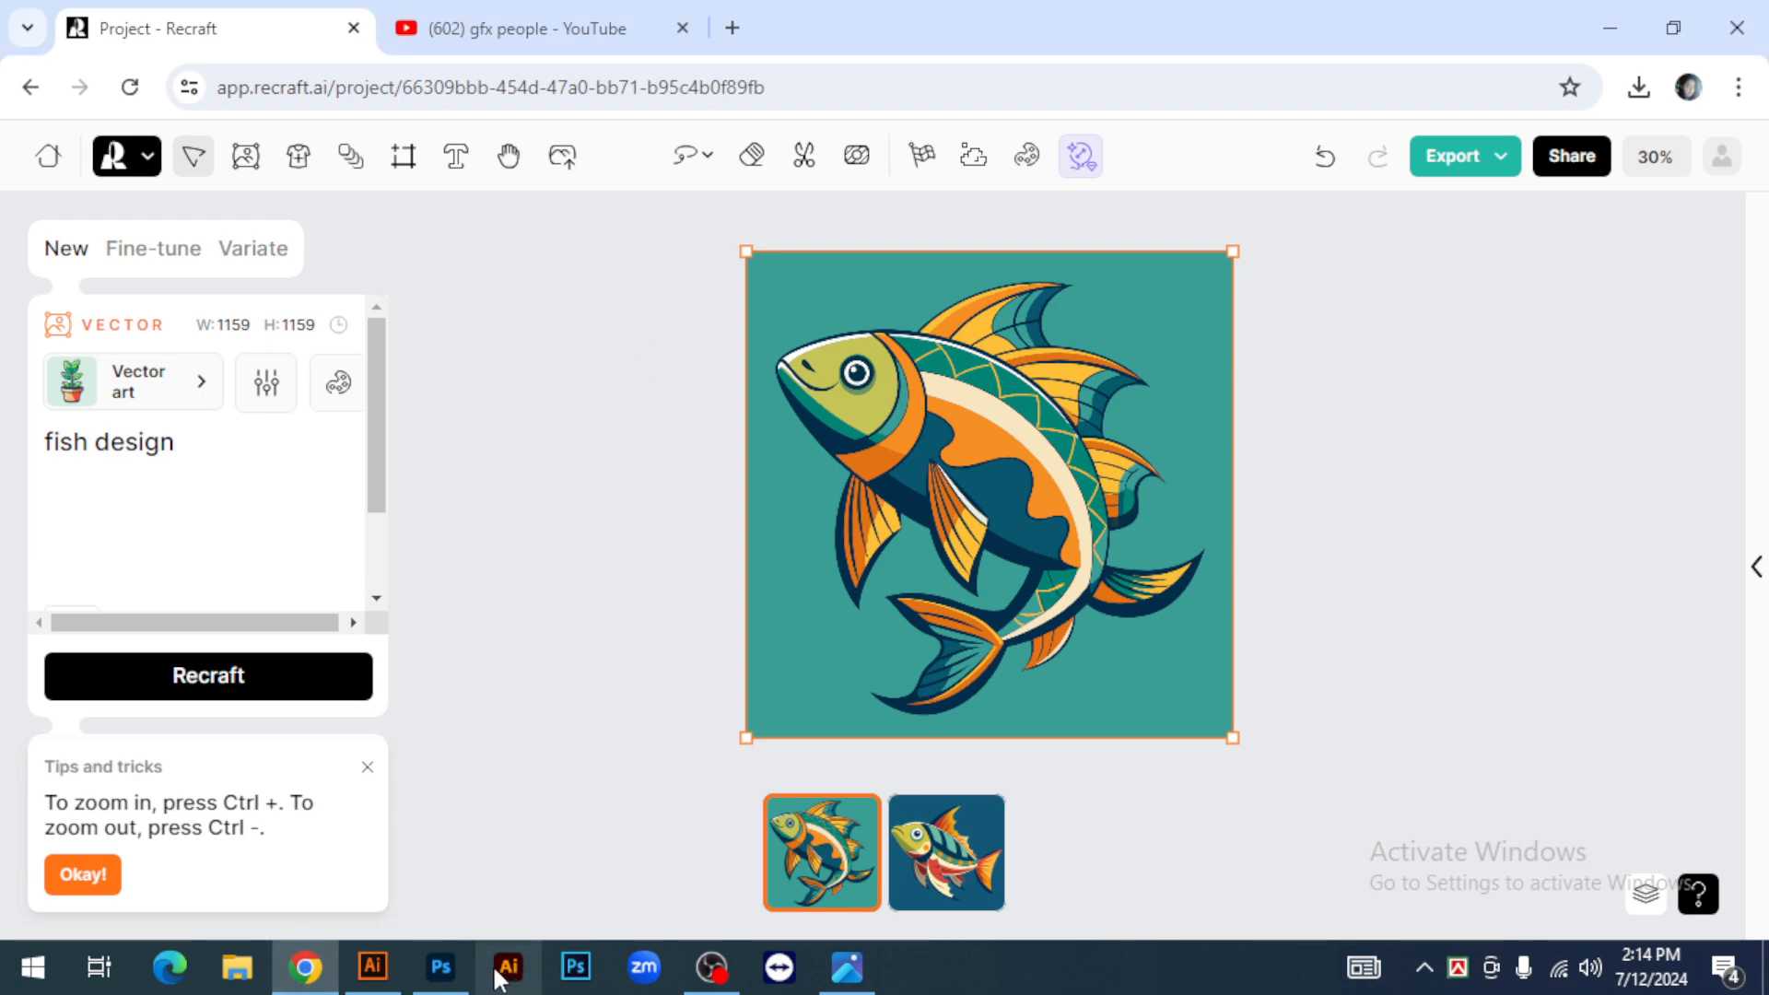
pyautogui.click(373, 967)
pyautogui.click(1084, 739)
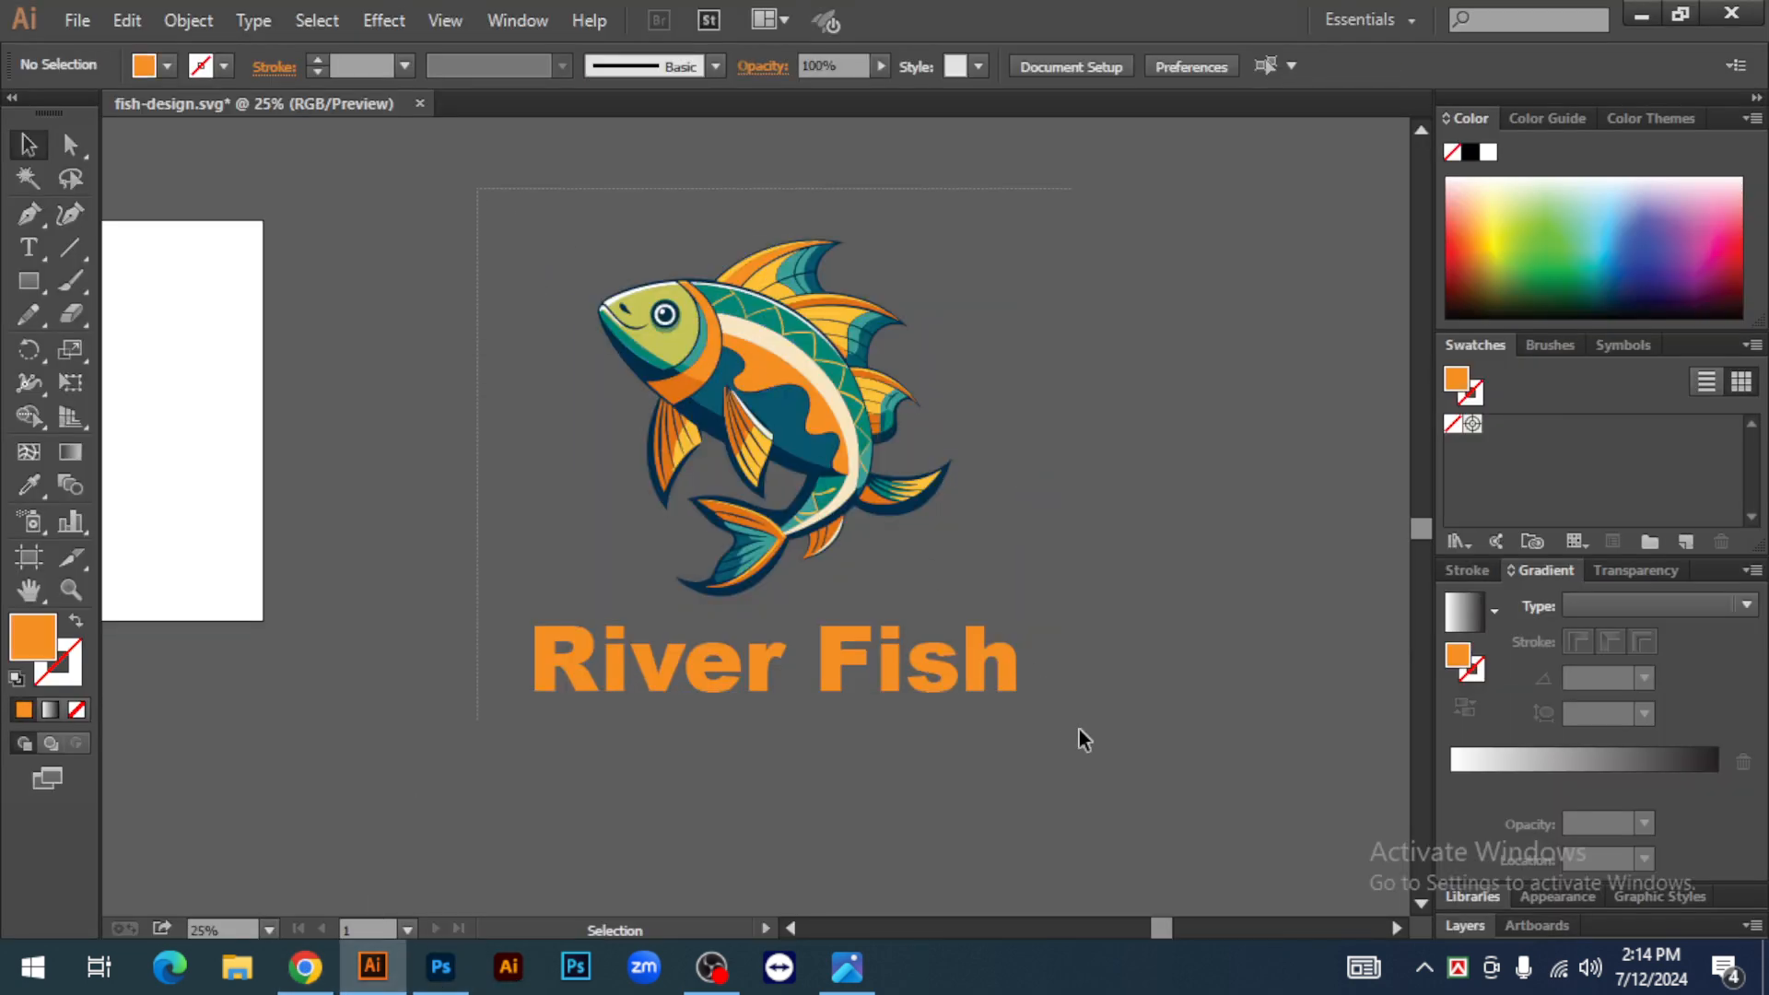
pyautogui.hotkey('ctrl', 'a')
pyautogui.moveTo(759, 372); pyautogui.dragTo(676, 440)
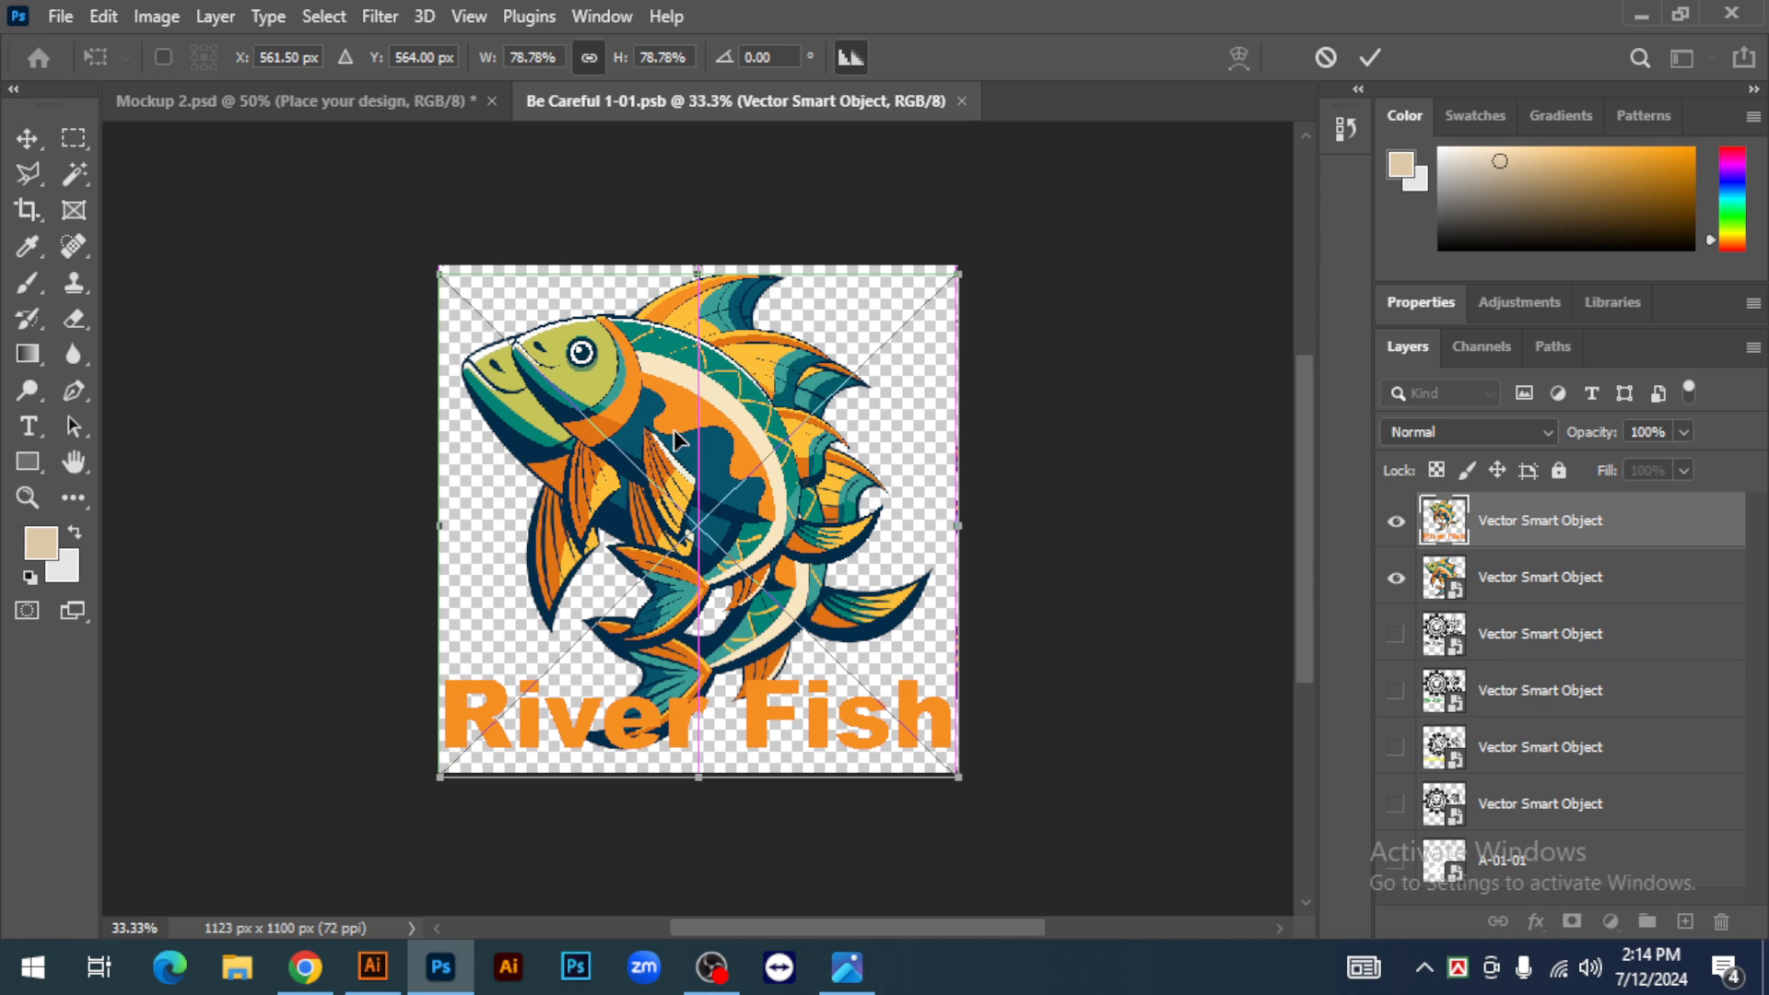
pyautogui.click(1370, 58)
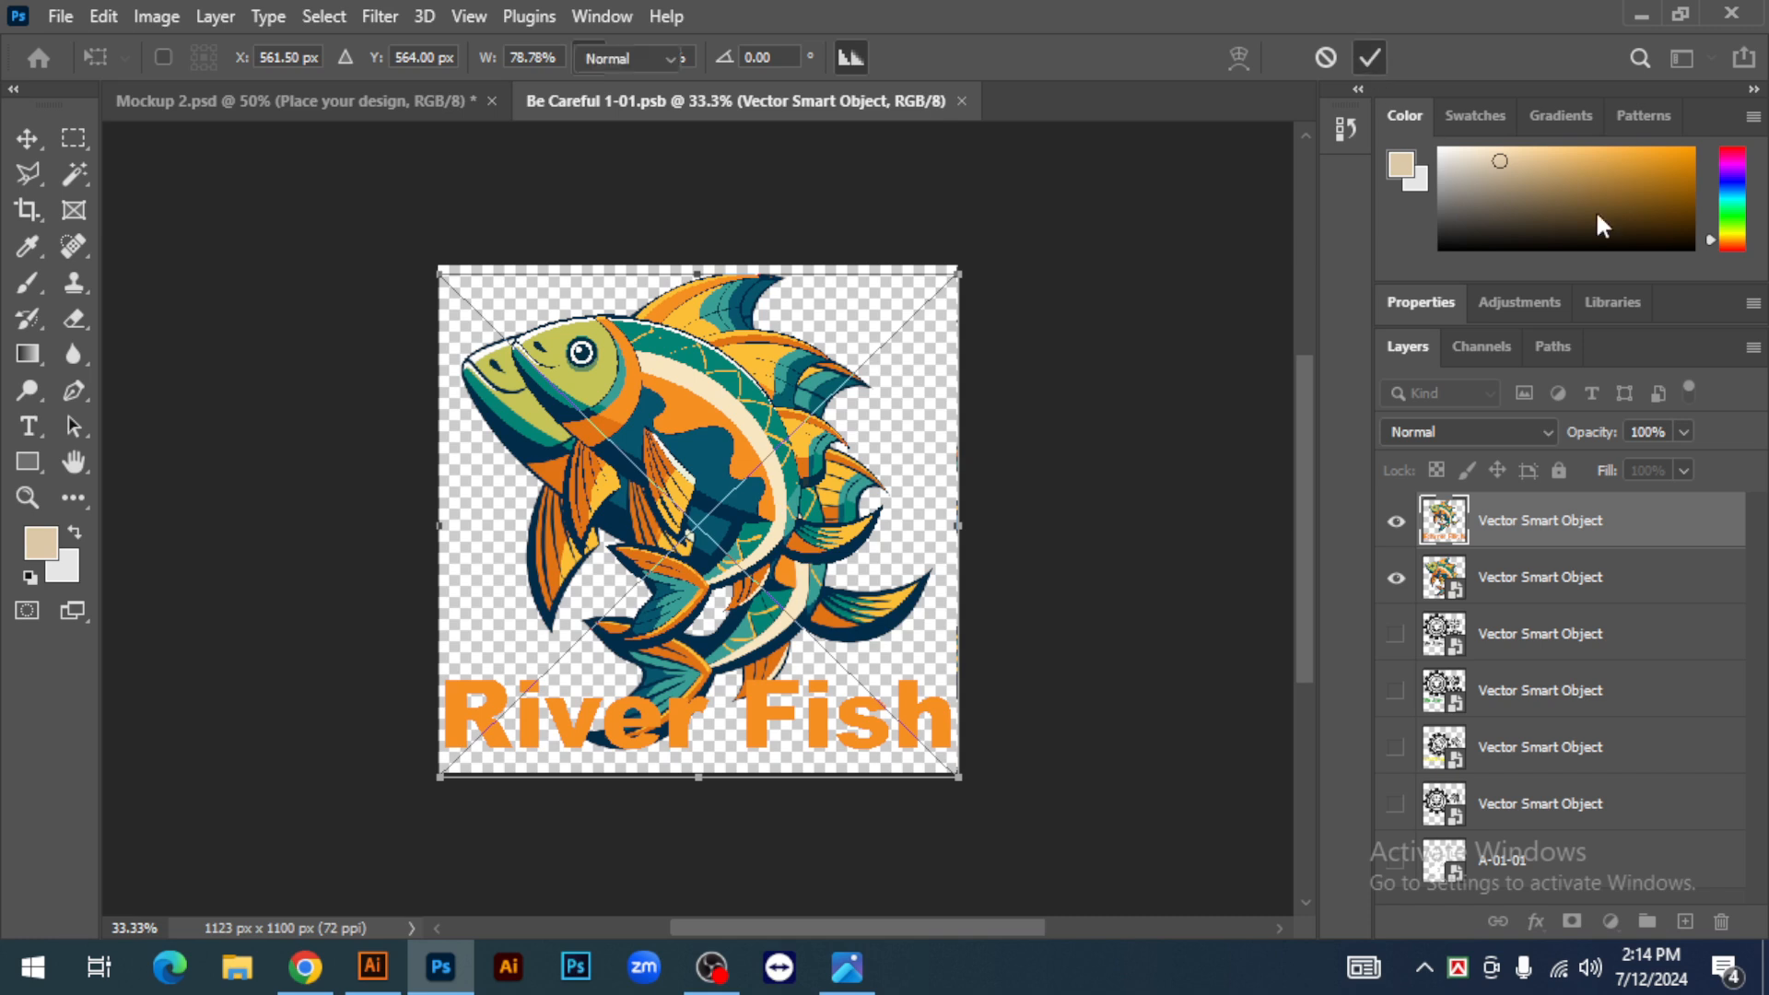
# Hide the previous fish-only layer, save the smart object, and return to Mockup 2 to inspect the print
pyautogui.click(1396, 579)
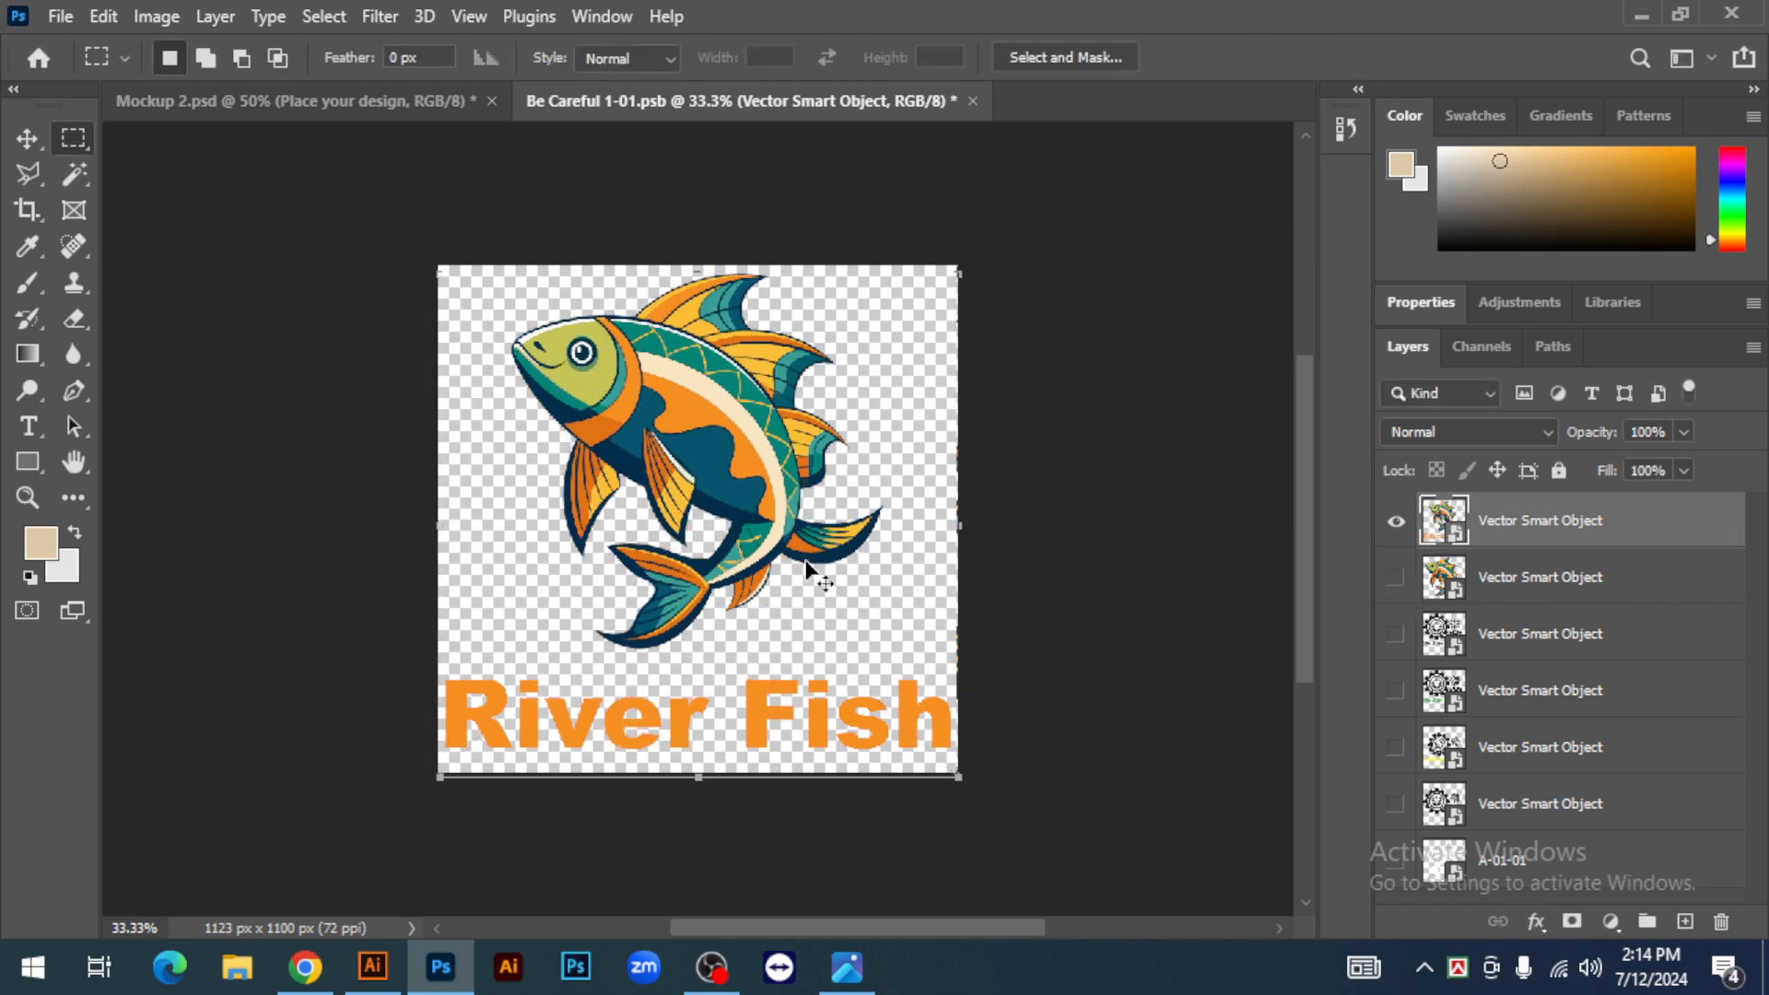
pyautogui.hotkey('ctrl', 's')
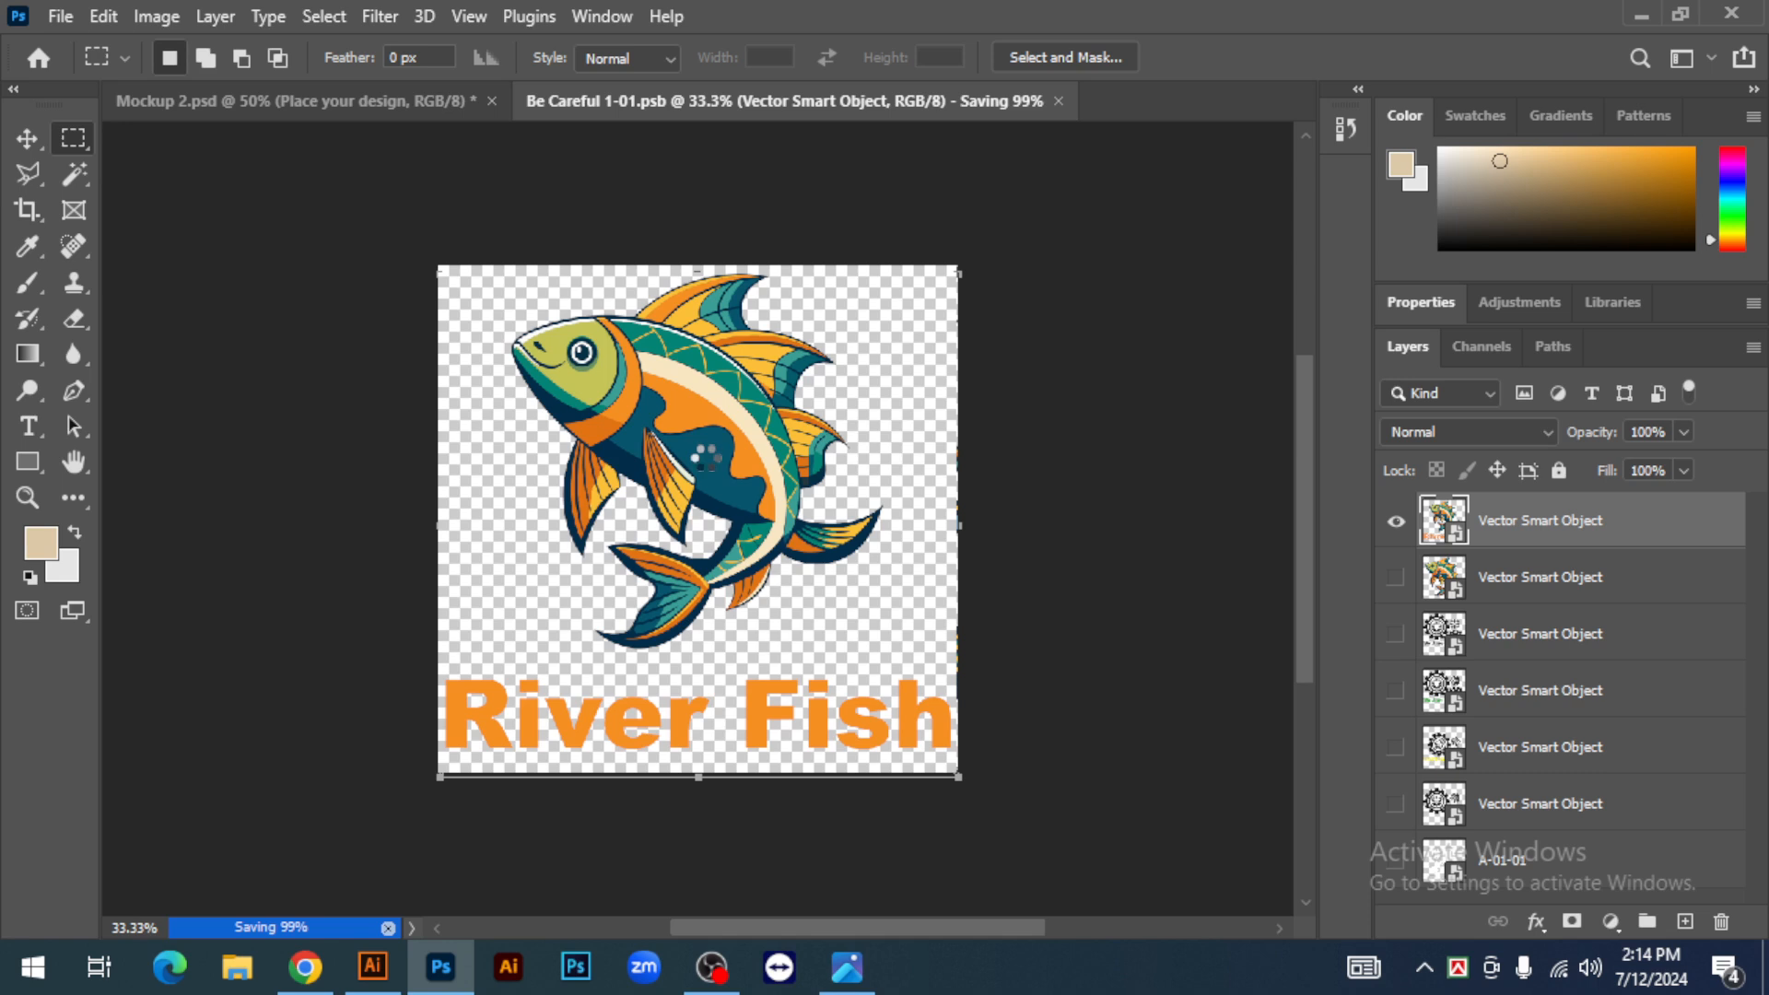
pyautogui.click(413, 102)
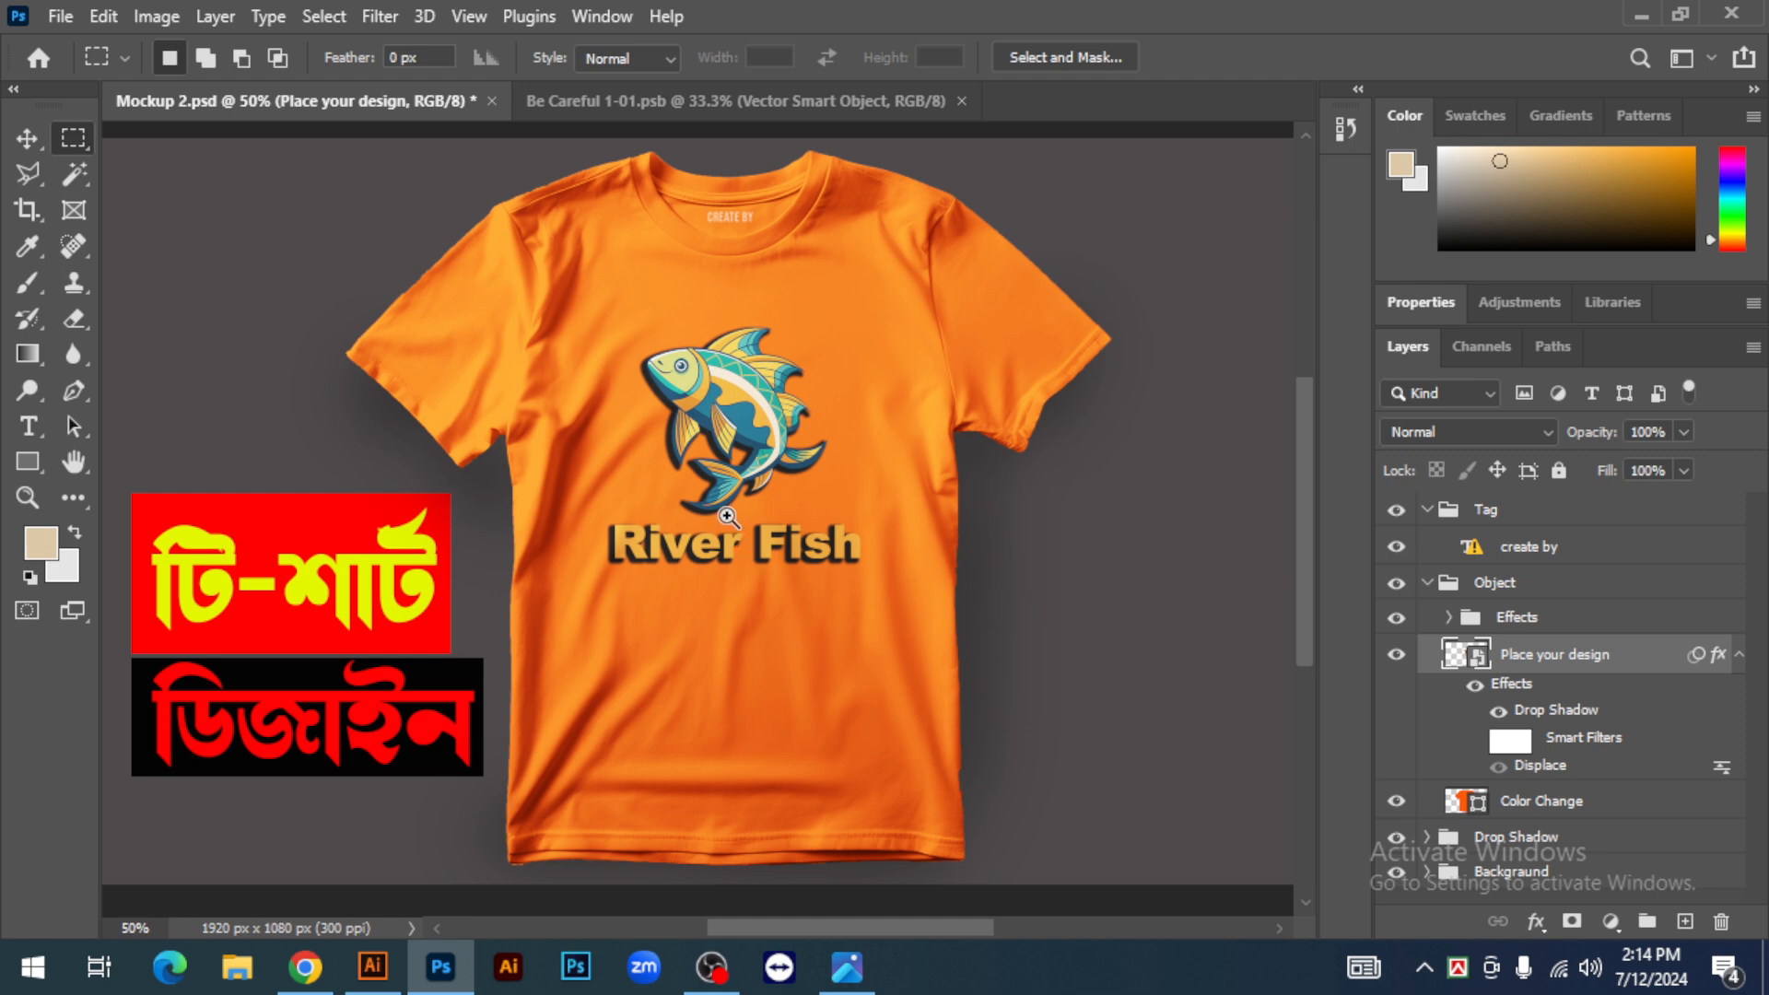
pyautogui.scroll(1, 728, 514)
pyautogui.moveTo(632, 479); pyautogui.dragTo(730, 503)
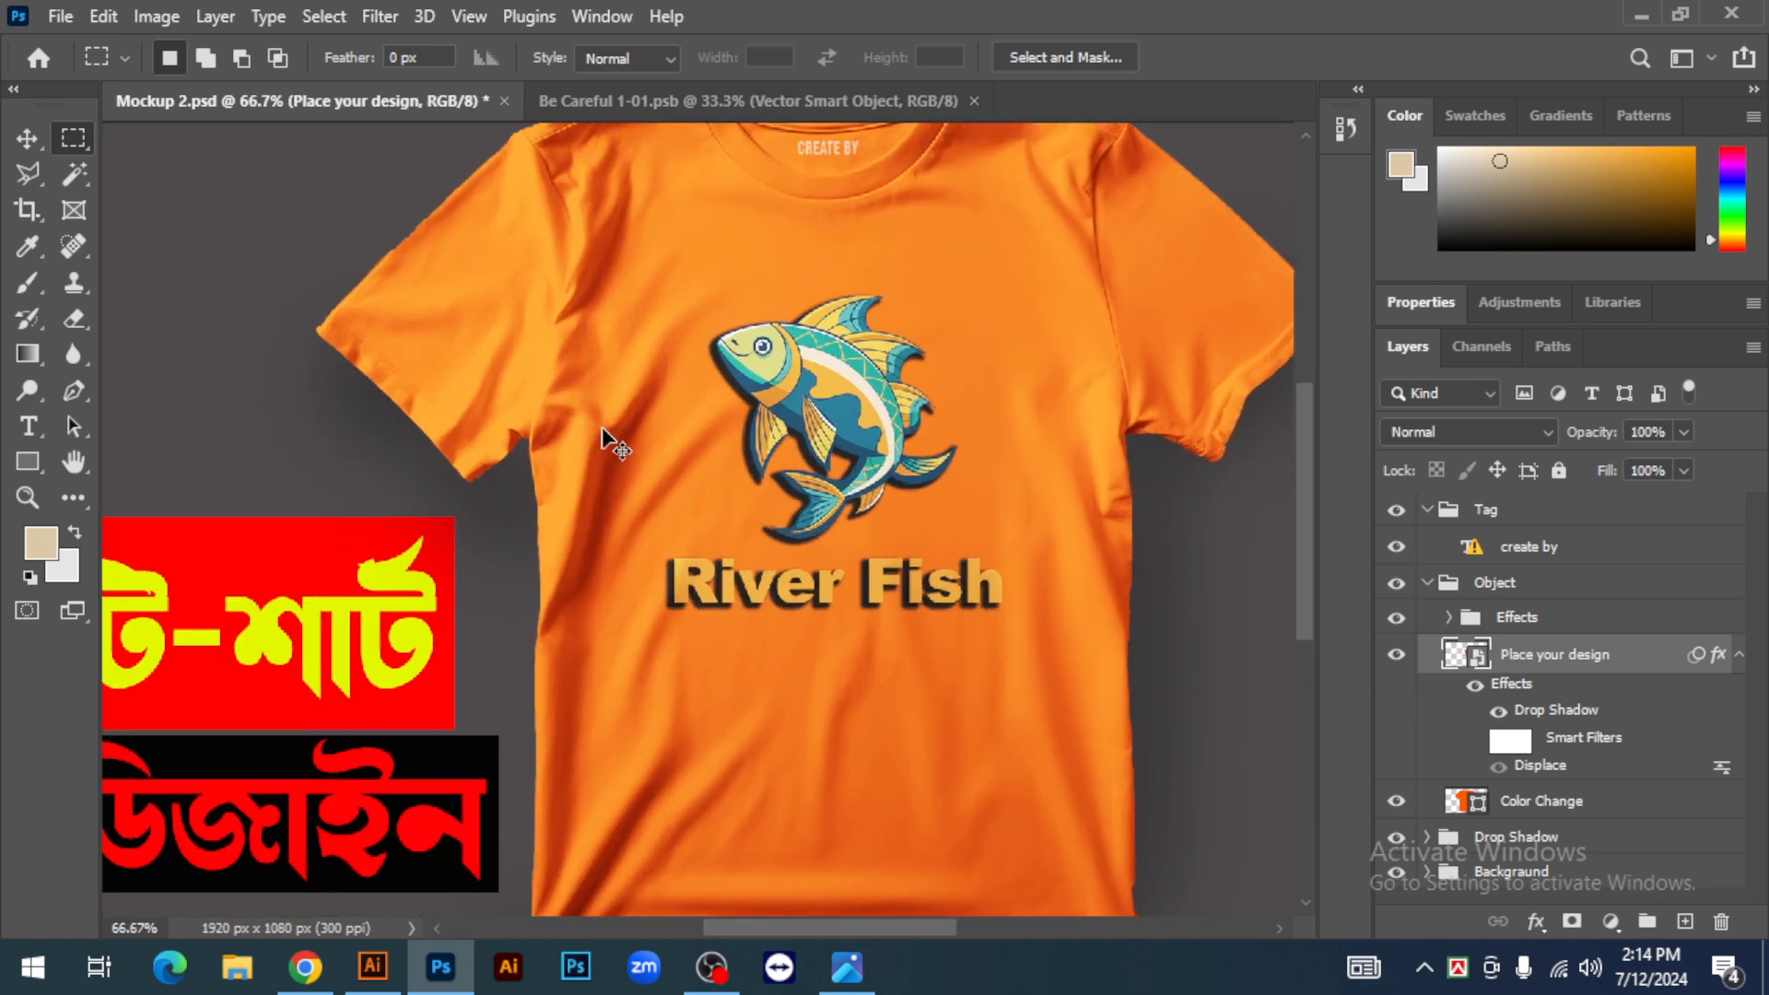
# Switch to the Recraft project in Chrome, review the fish design prompt, and deselect the generated vector fish
pyautogui.scroll(-2, 603, 433)
pyautogui.scroll(3, 753, 565)
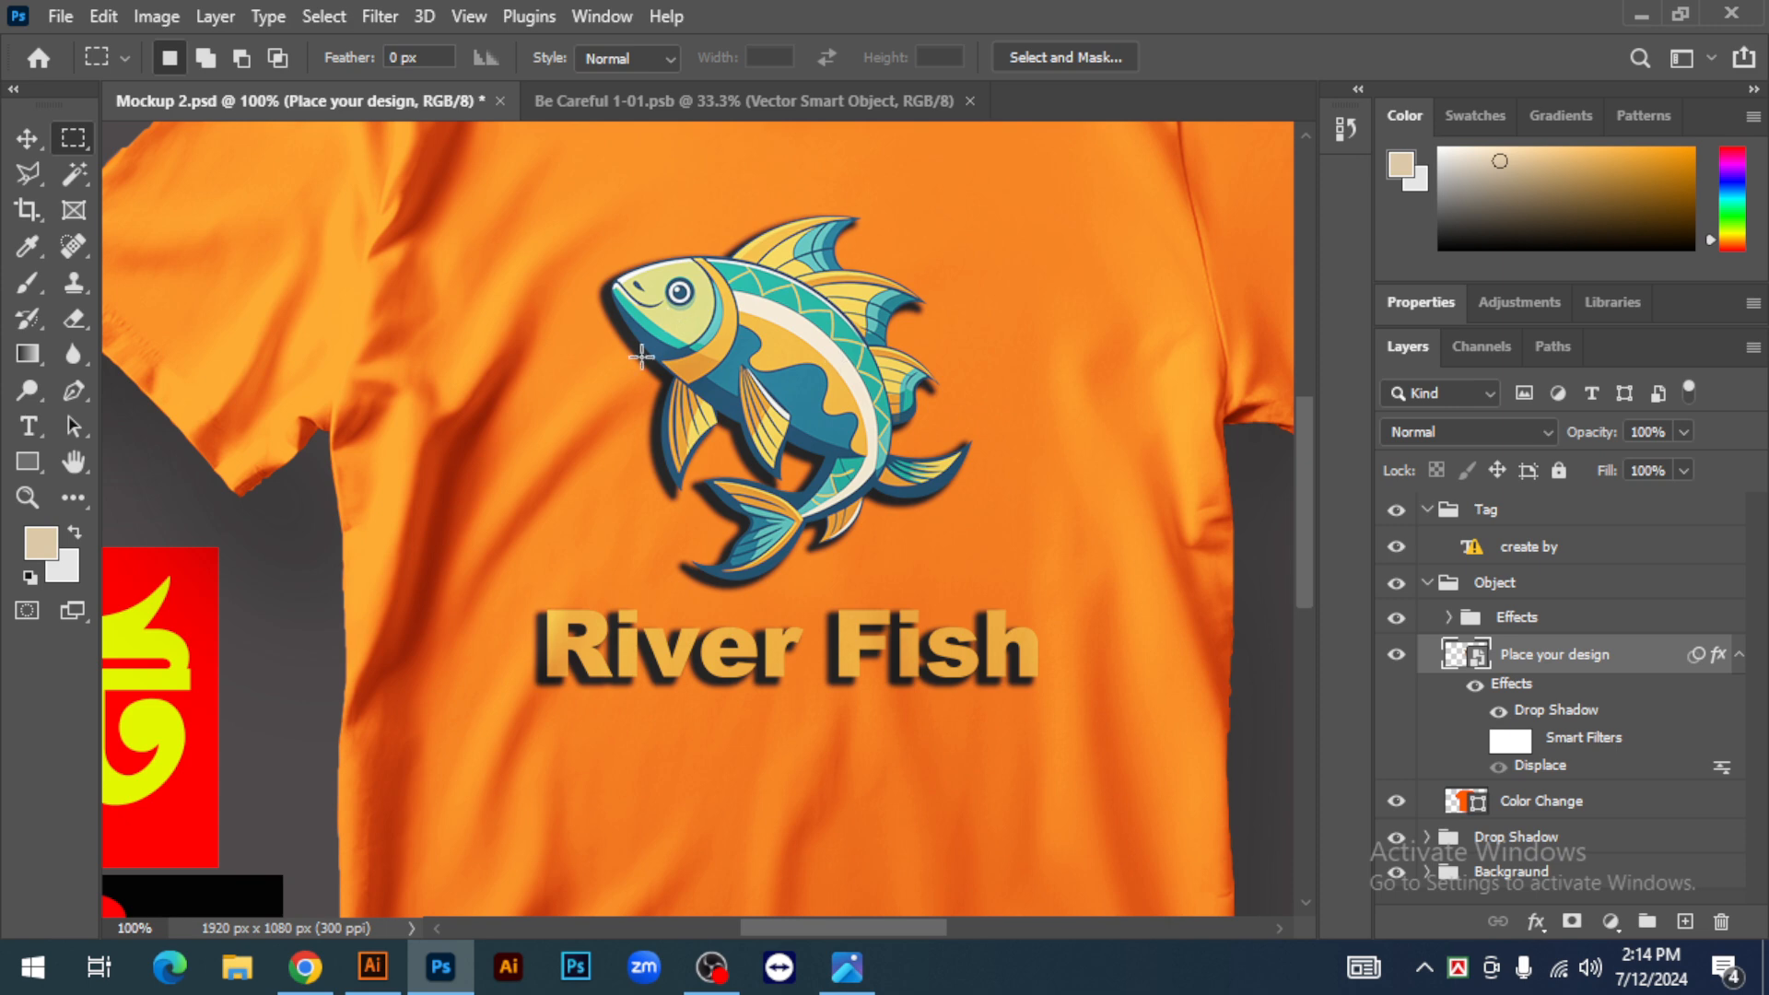
pyautogui.scroll(-1, 823, 410)
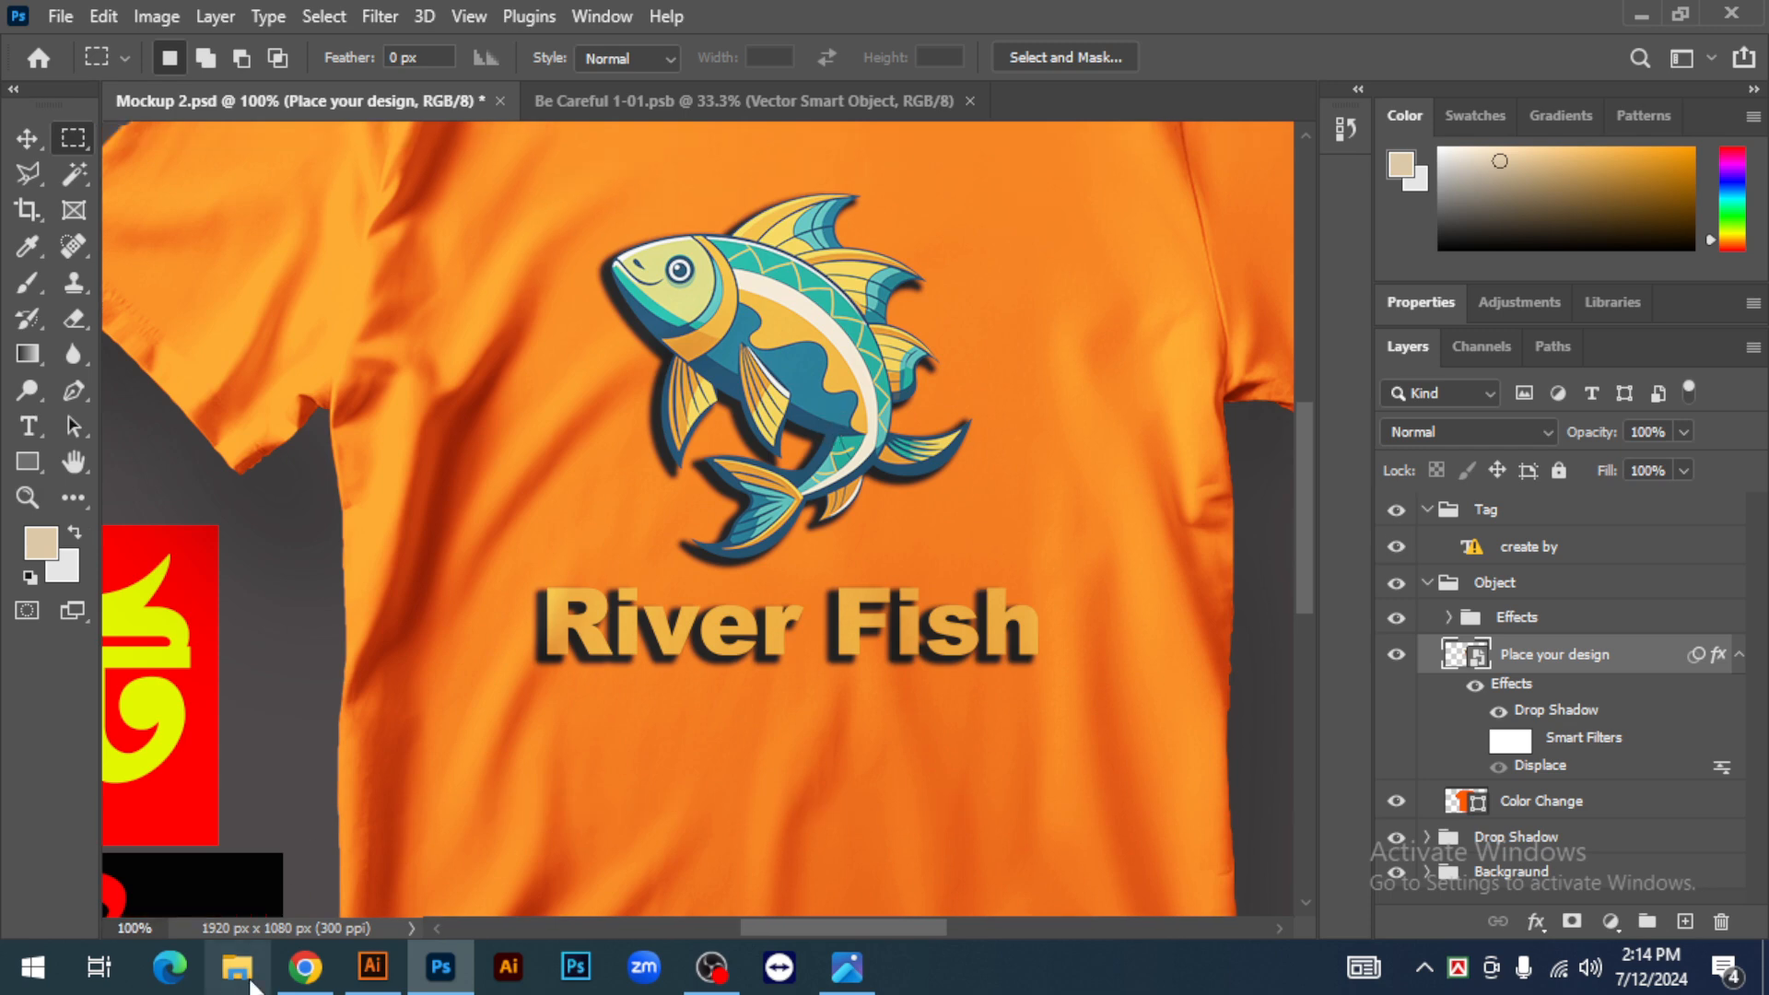
pyautogui.click(305, 967)
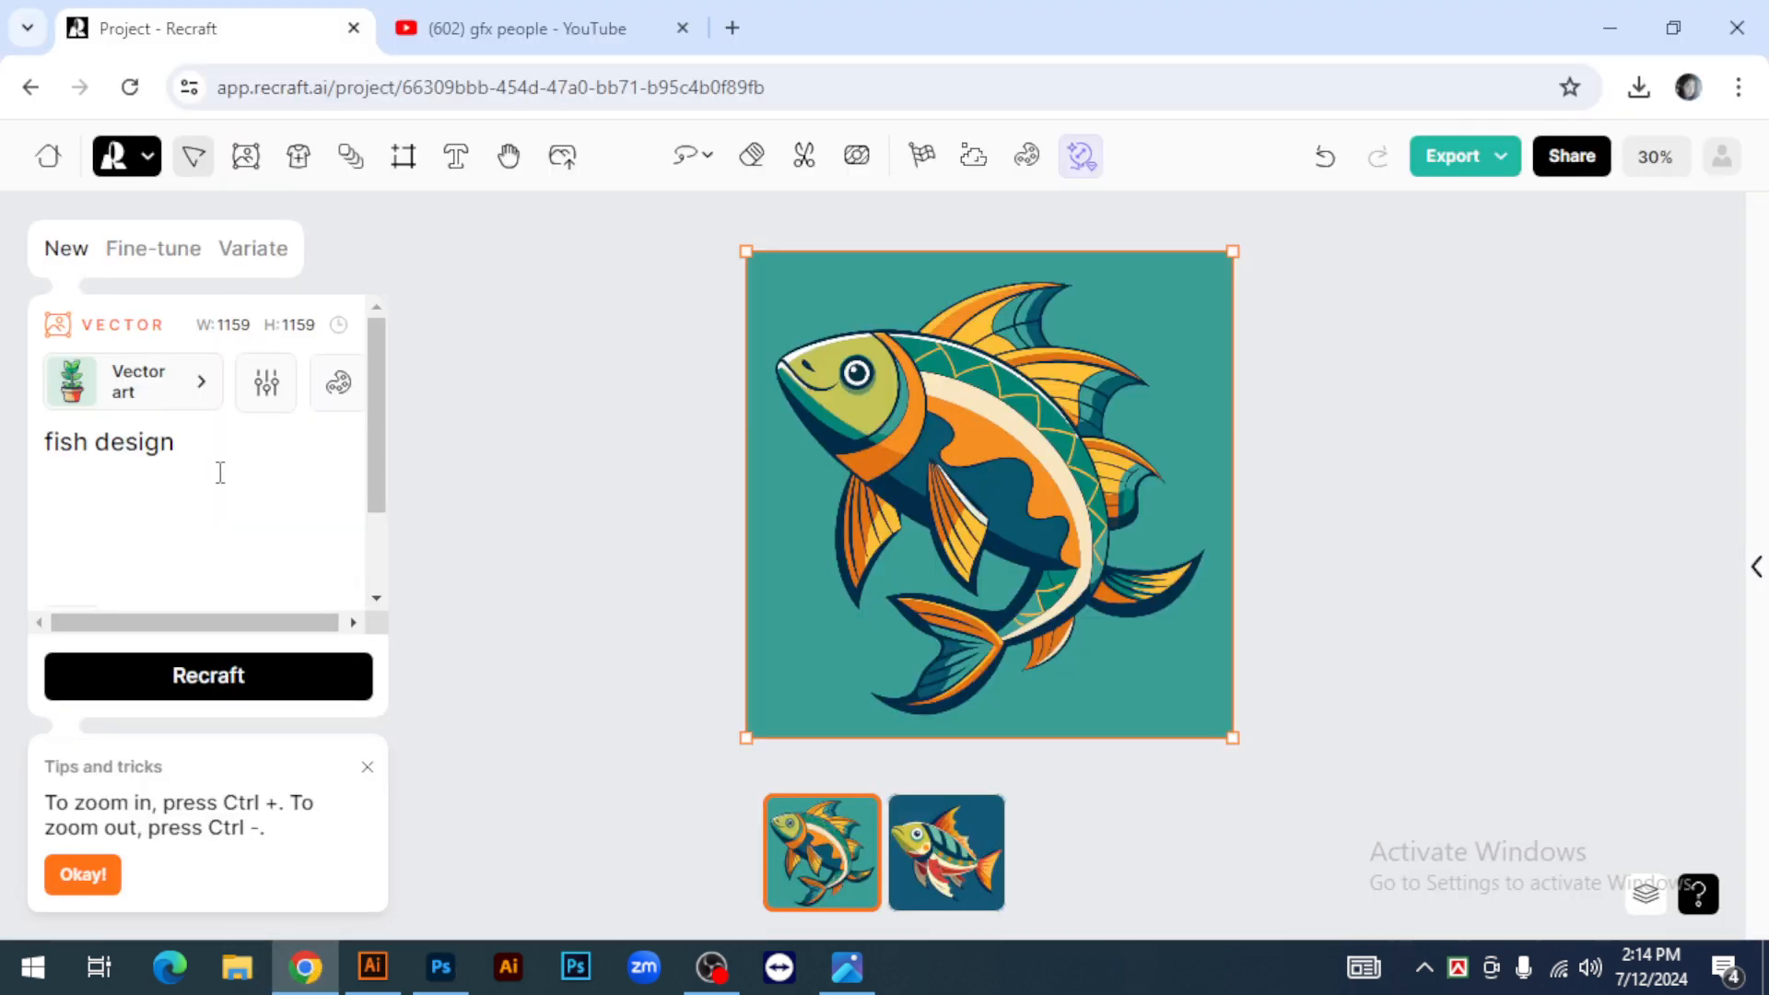
pyautogui.tripleClick(181, 444)
pyautogui.click(182, 443)
pyautogui.moveTo(171, 451); pyautogui.dragTo(34, 446)
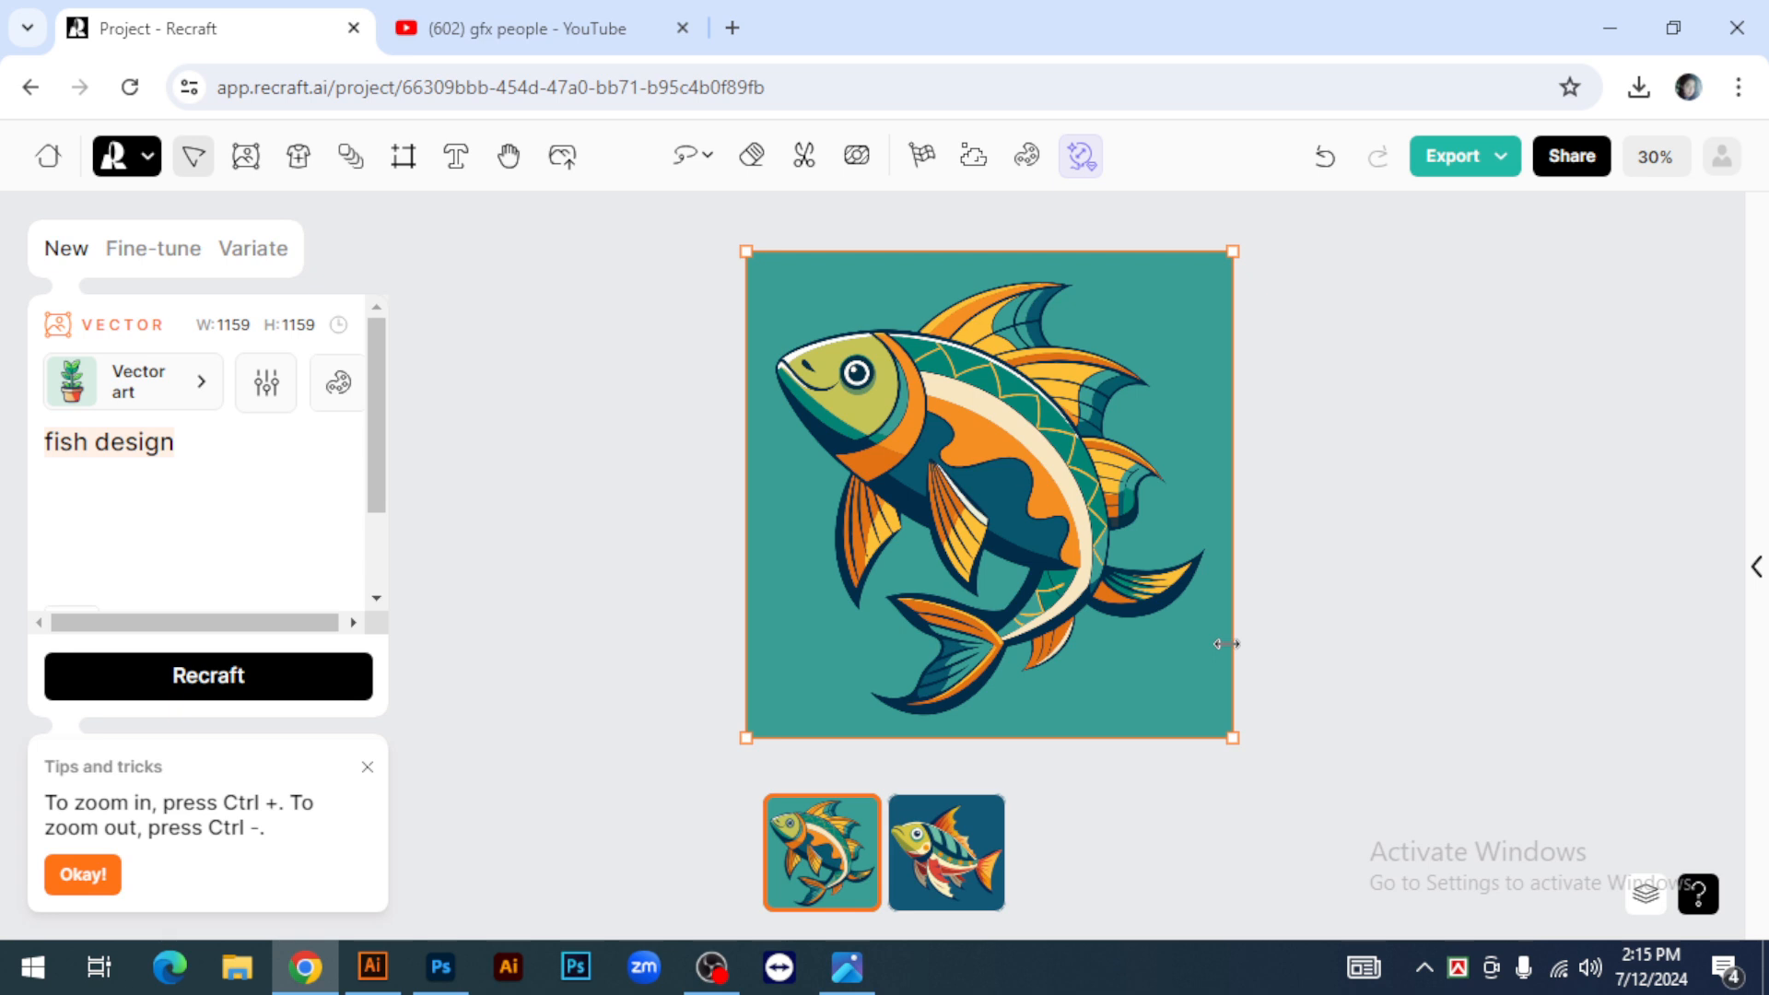
pyautogui.click(1502, 166)
pyautogui.click(553, 557)
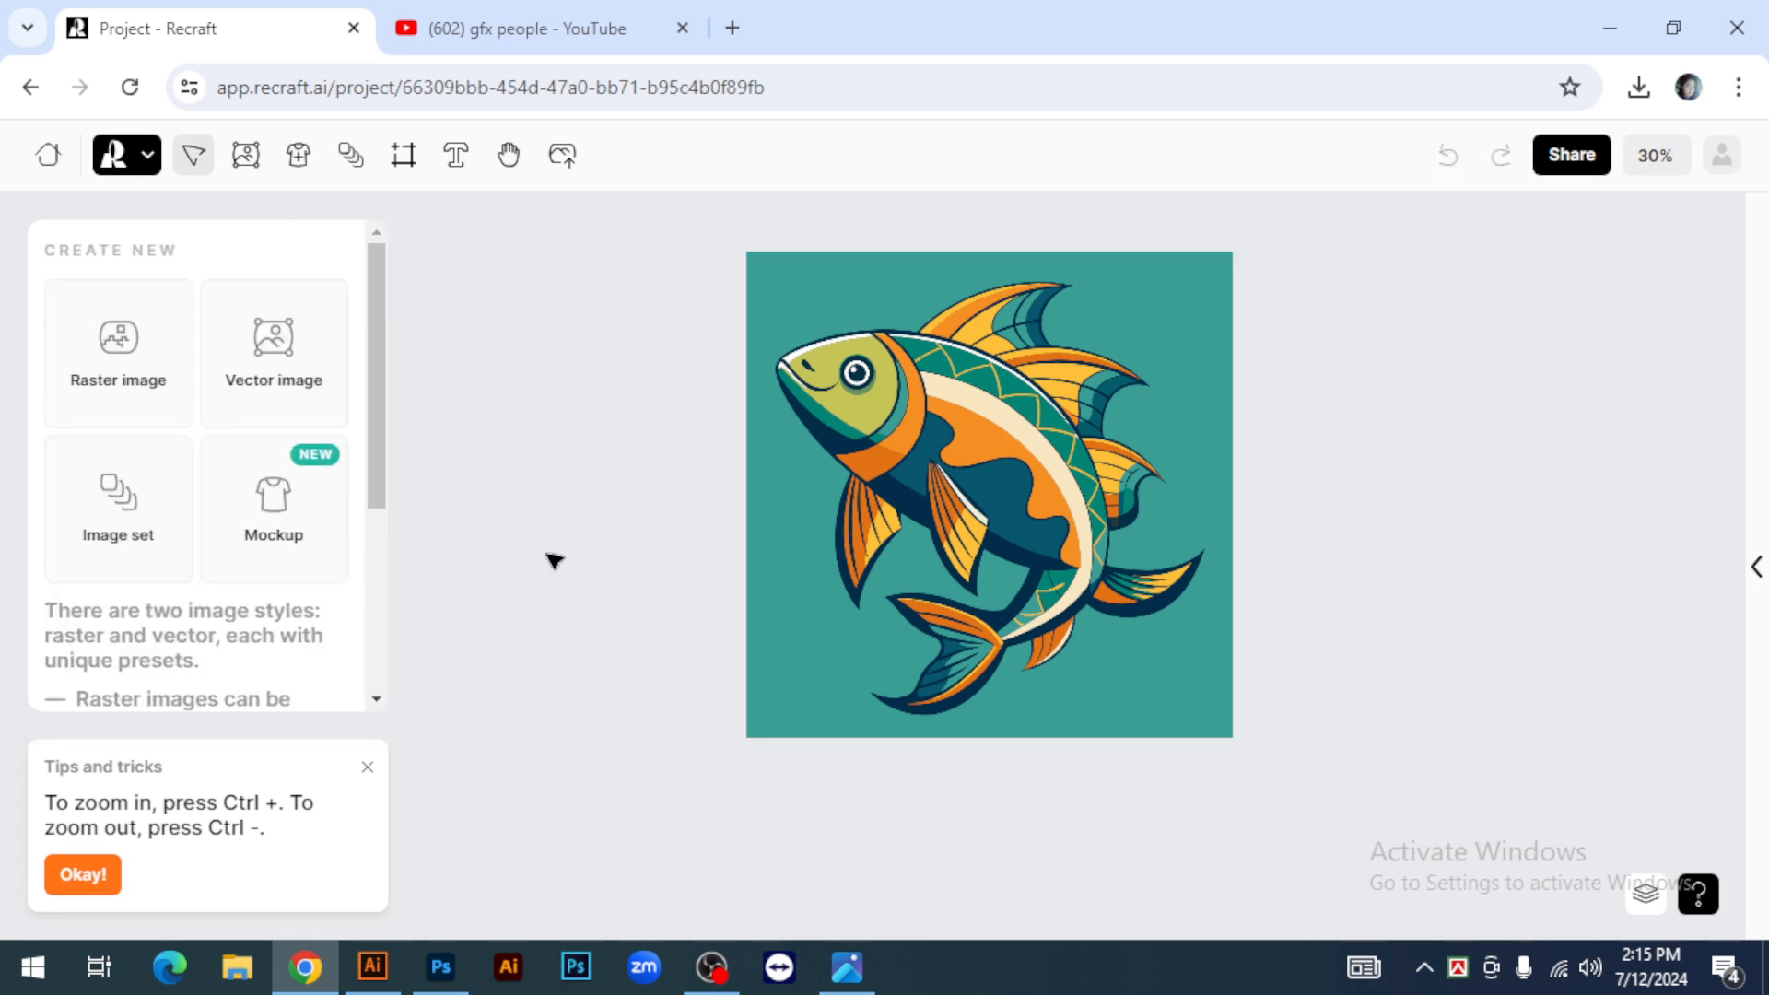
# Switch to Illustrator, select the fish to view its vector paths, and clear the selection
pyautogui.click(372, 967)
pyautogui.moveTo(600, 225); pyautogui.dragTo(1141, 608)
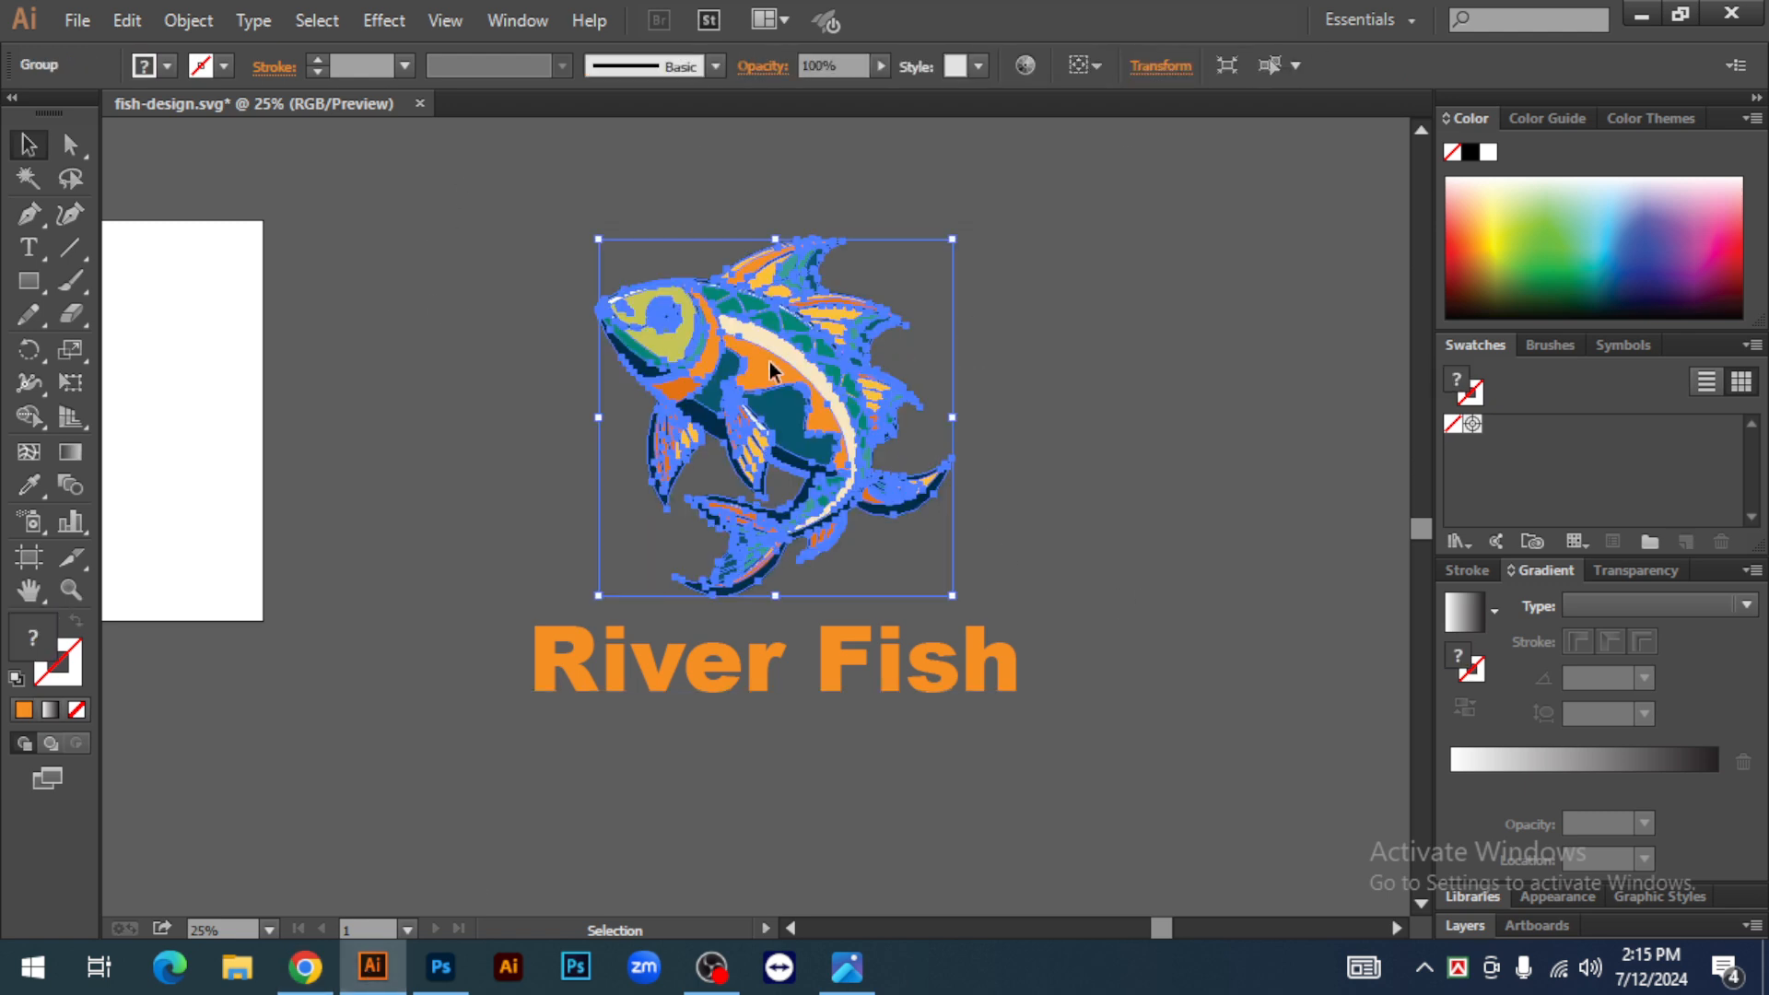
pyautogui.click(1201, 461)
pyautogui.hotkey('ctrl', 'z')
pyautogui.click(1182, 418)
pyautogui.hotkey('ctrl', 'z')
pyautogui.click(1169, 423)
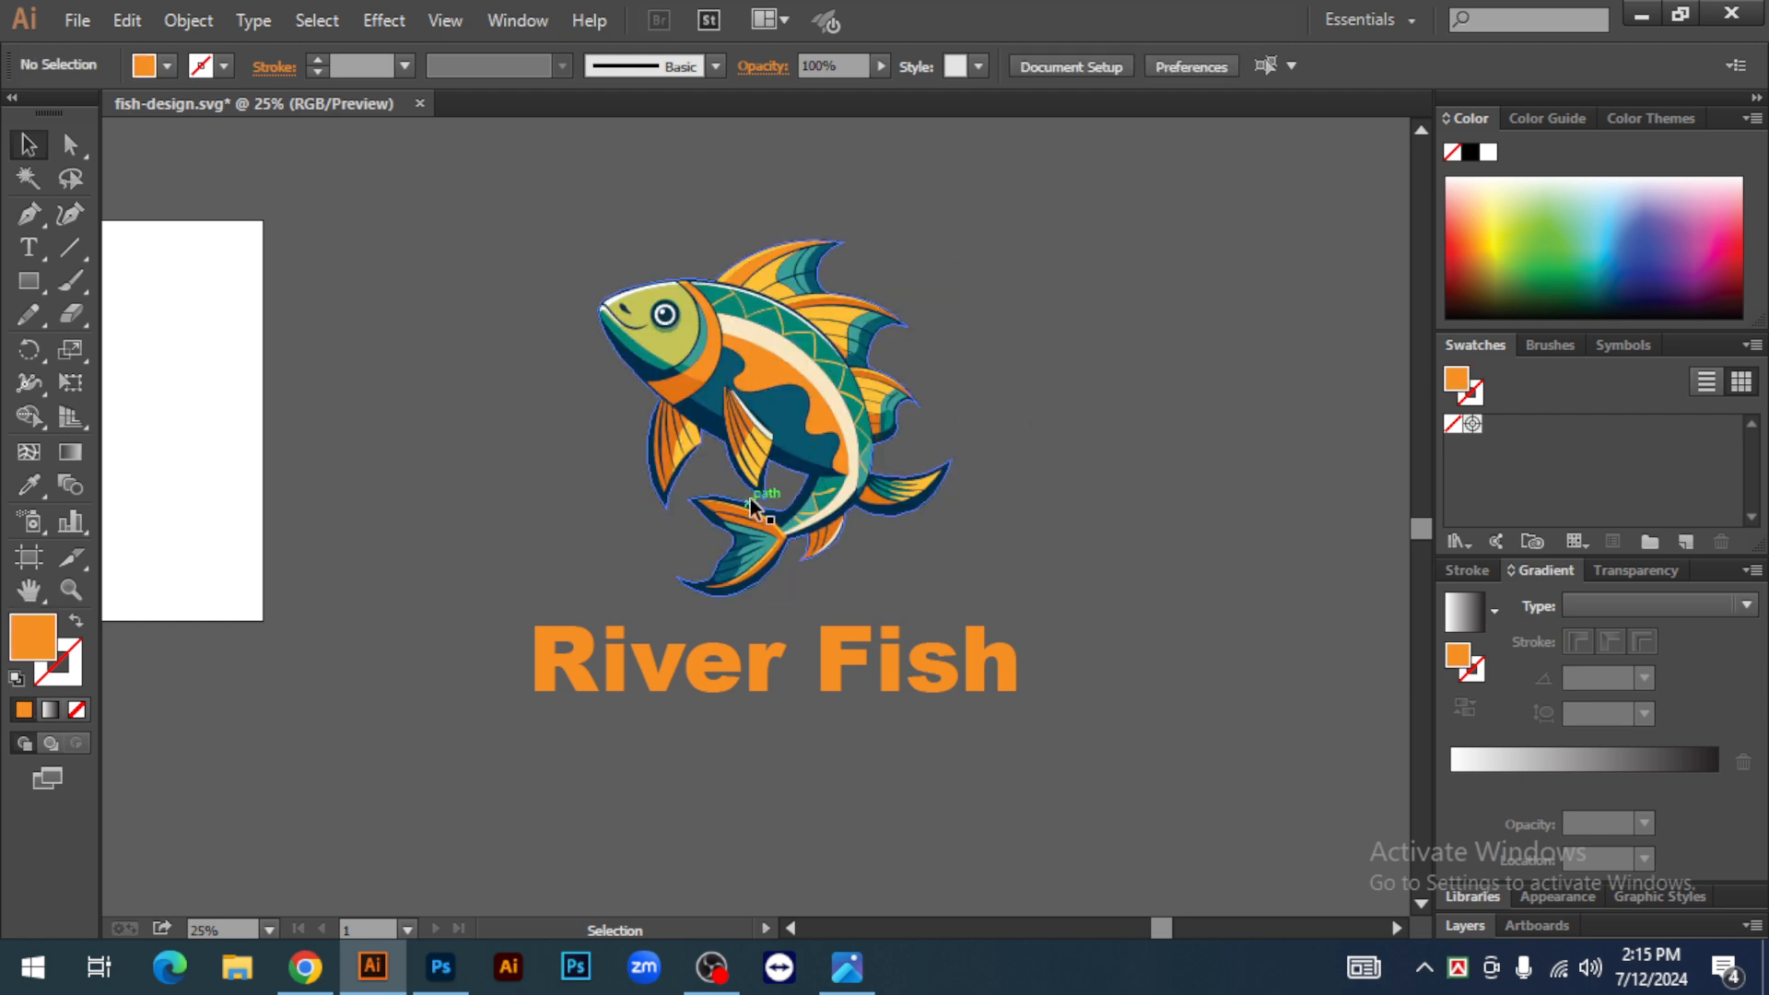
# Examine the vector fish's edges, scale pattern and anchor points in close-up, up to 400% magnification
pyautogui.keyDown('ctrl'); pyautogui.click(794, 529); pyautogui.keyUp('ctrl')
pyautogui.keyDown('ctrl'); pyautogui.click(794, 529); pyautogui.keyUp('ctrl')
pyautogui.keyDown('ctrl'); pyautogui.click(794, 529); pyautogui.keyUp('ctrl')
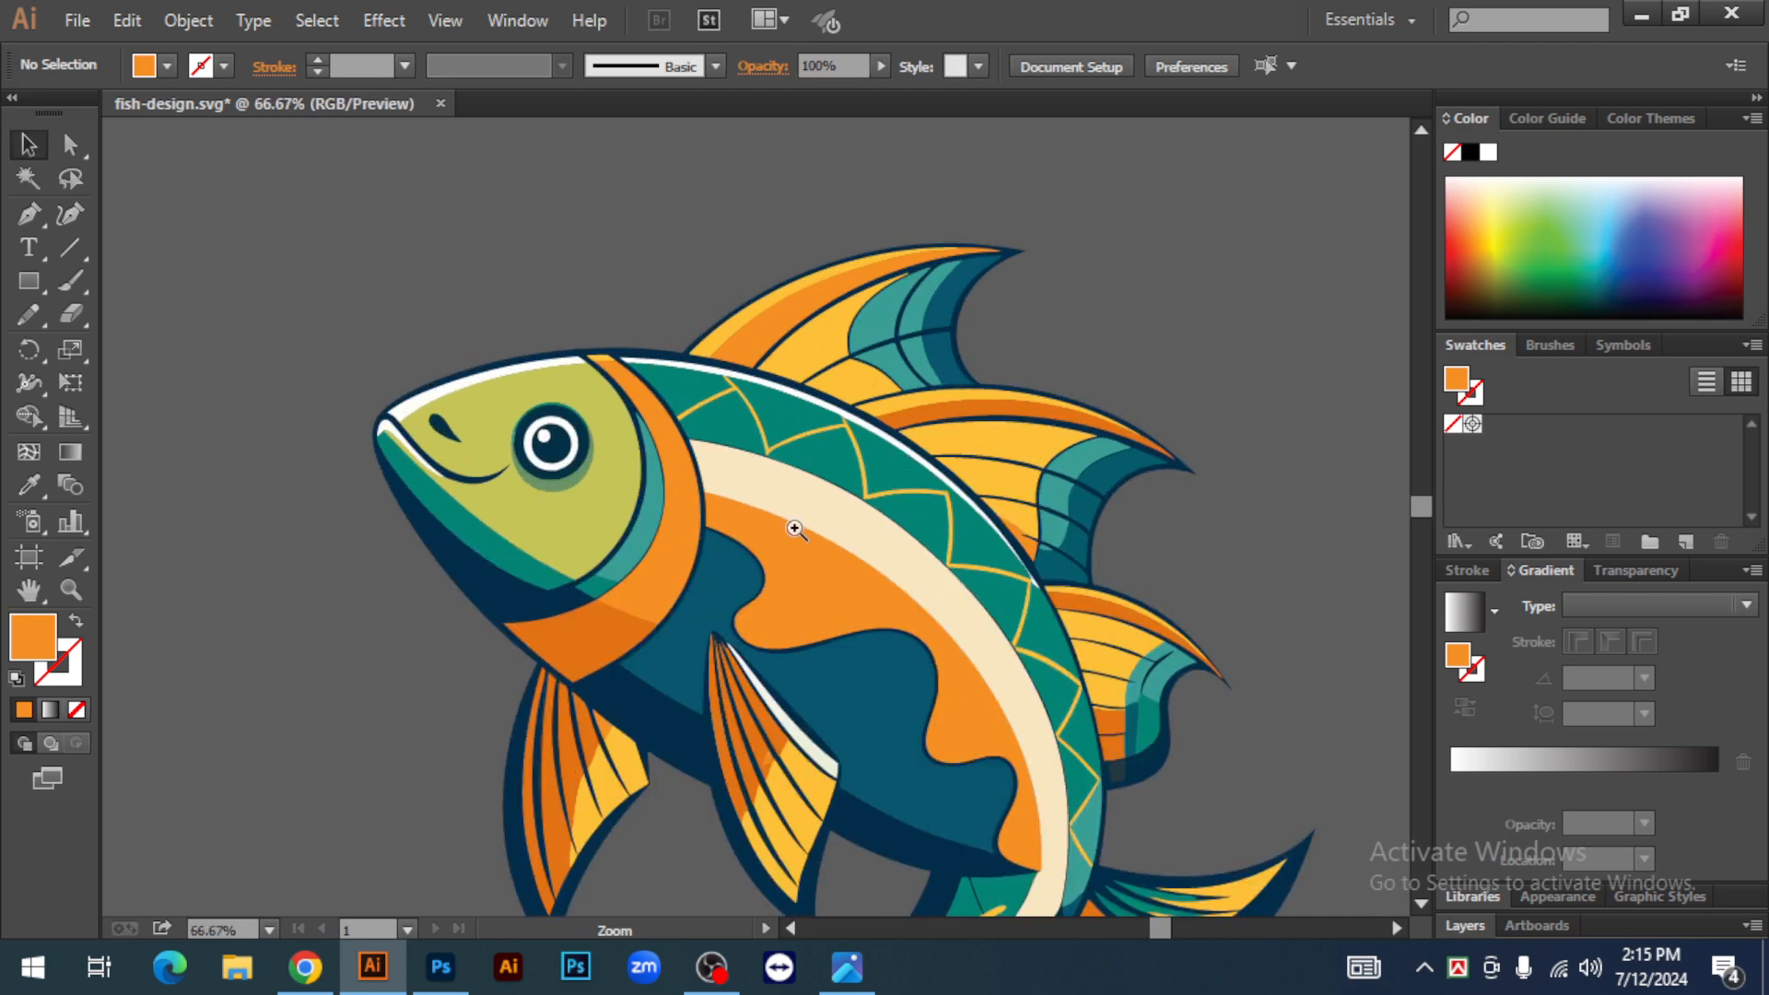
pyautogui.keyDown('ctrl'); pyautogui.click(794, 529); pyautogui.keyUp('ctrl')
pyautogui.keyDown('ctrl'); pyautogui.click(795, 529); pyautogui.keyUp('ctrl')
pyautogui.keyDown('ctrl'); pyautogui.click(795, 529); pyautogui.keyUp('ctrl')
pyautogui.keyDown('ctrl'); pyautogui.click(794, 529); pyautogui.keyUp('ctrl')
pyautogui.keyDown('ctrl'); pyautogui.click(844, 454); pyautogui.keyUp('ctrl')
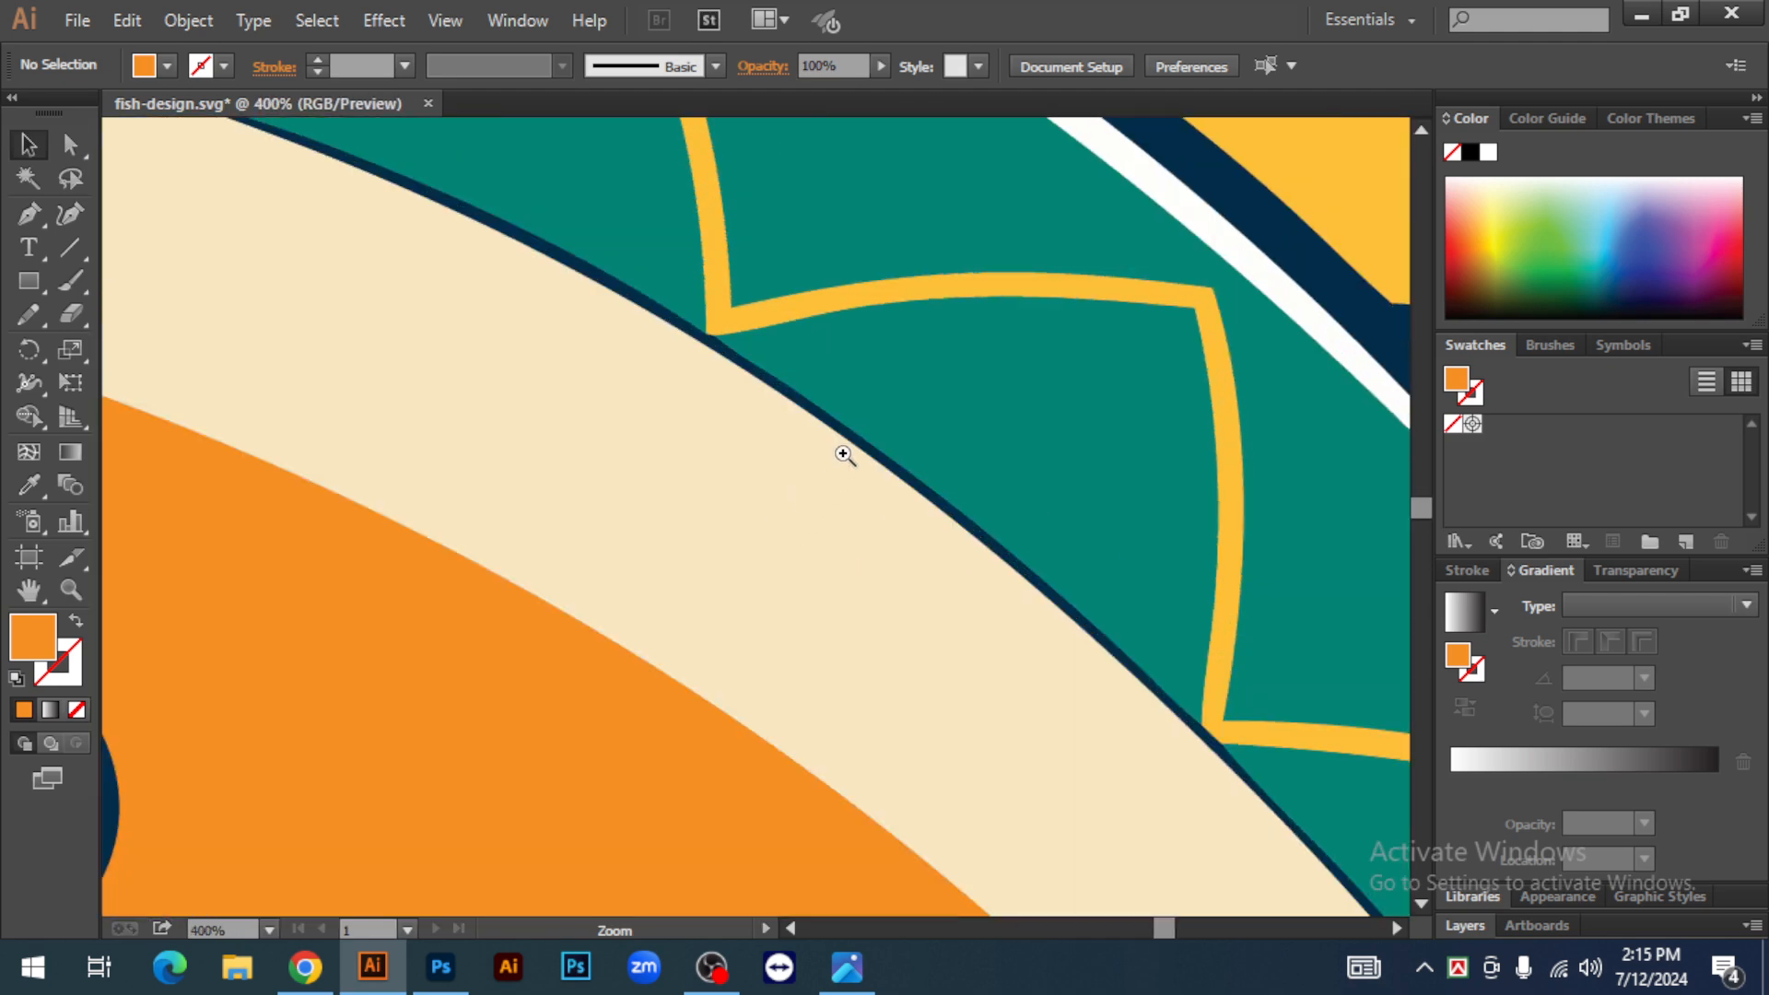
pyautogui.keyDown('ctrl'); pyautogui.keyDown('alt'); pyautogui.click(850, 463); pyautogui.keyUp('alt'); pyautogui.keyUp('ctrl')
pyautogui.keyDown('ctrl'); pyautogui.keyDown('alt'); pyautogui.click(850, 463); pyautogui.keyUp('alt'); pyautogui.keyUp('ctrl')
pyautogui.keyDown('ctrl'); pyautogui.keyDown('alt'); pyautogui.click(849, 464); pyautogui.keyUp('alt'); pyautogui.keyUp('ctrl')
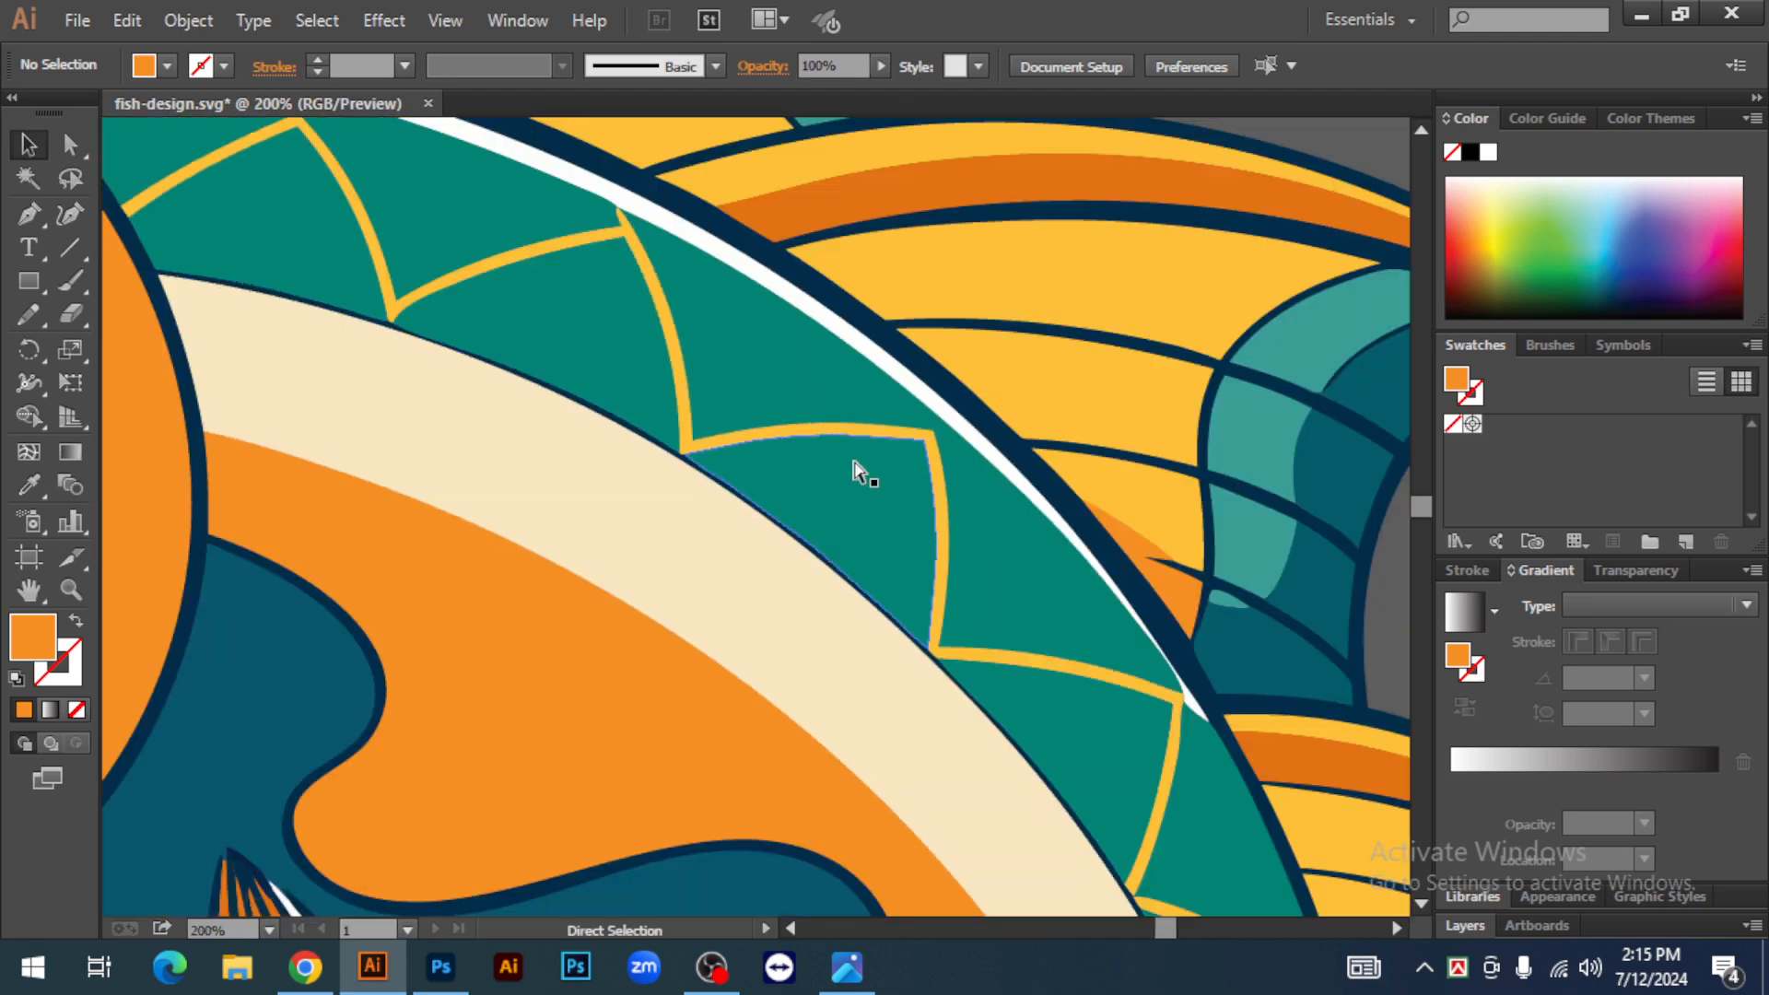
pyautogui.keyDown('ctrl'); pyautogui.keyDown('alt'); pyautogui.click(850, 463); pyautogui.keyUp('alt'); pyautogui.keyUp('ctrl')
pyautogui.keyDown('ctrl'); pyautogui.keyDown('alt'); pyautogui.click(856, 467); pyautogui.keyUp('alt'); pyautogui.keyUp('ctrl')
pyautogui.keyDown('ctrl'); pyautogui.keyDown('alt'); pyautogui.click(855, 466); pyautogui.keyUp('alt'); pyautogui.keyUp('ctrl')
pyautogui.keyDown('ctrl'); pyautogui.keyDown('alt'); pyautogui.click(855, 466); pyautogui.keyUp('alt'); pyautogui.keyUp('ctrl')
pyautogui.keyDown('ctrl'); pyautogui.keyDown('alt'); pyautogui.click(855, 466); pyautogui.keyUp('alt'); pyautogui.keyUp('ctrl')
pyautogui.keyDown('ctrl'); pyautogui.keyDown('alt'); pyautogui.click(856, 466); pyautogui.keyUp('alt'); pyautogui.keyUp('ctrl')
pyautogui.scroll(-2, 971, 544)
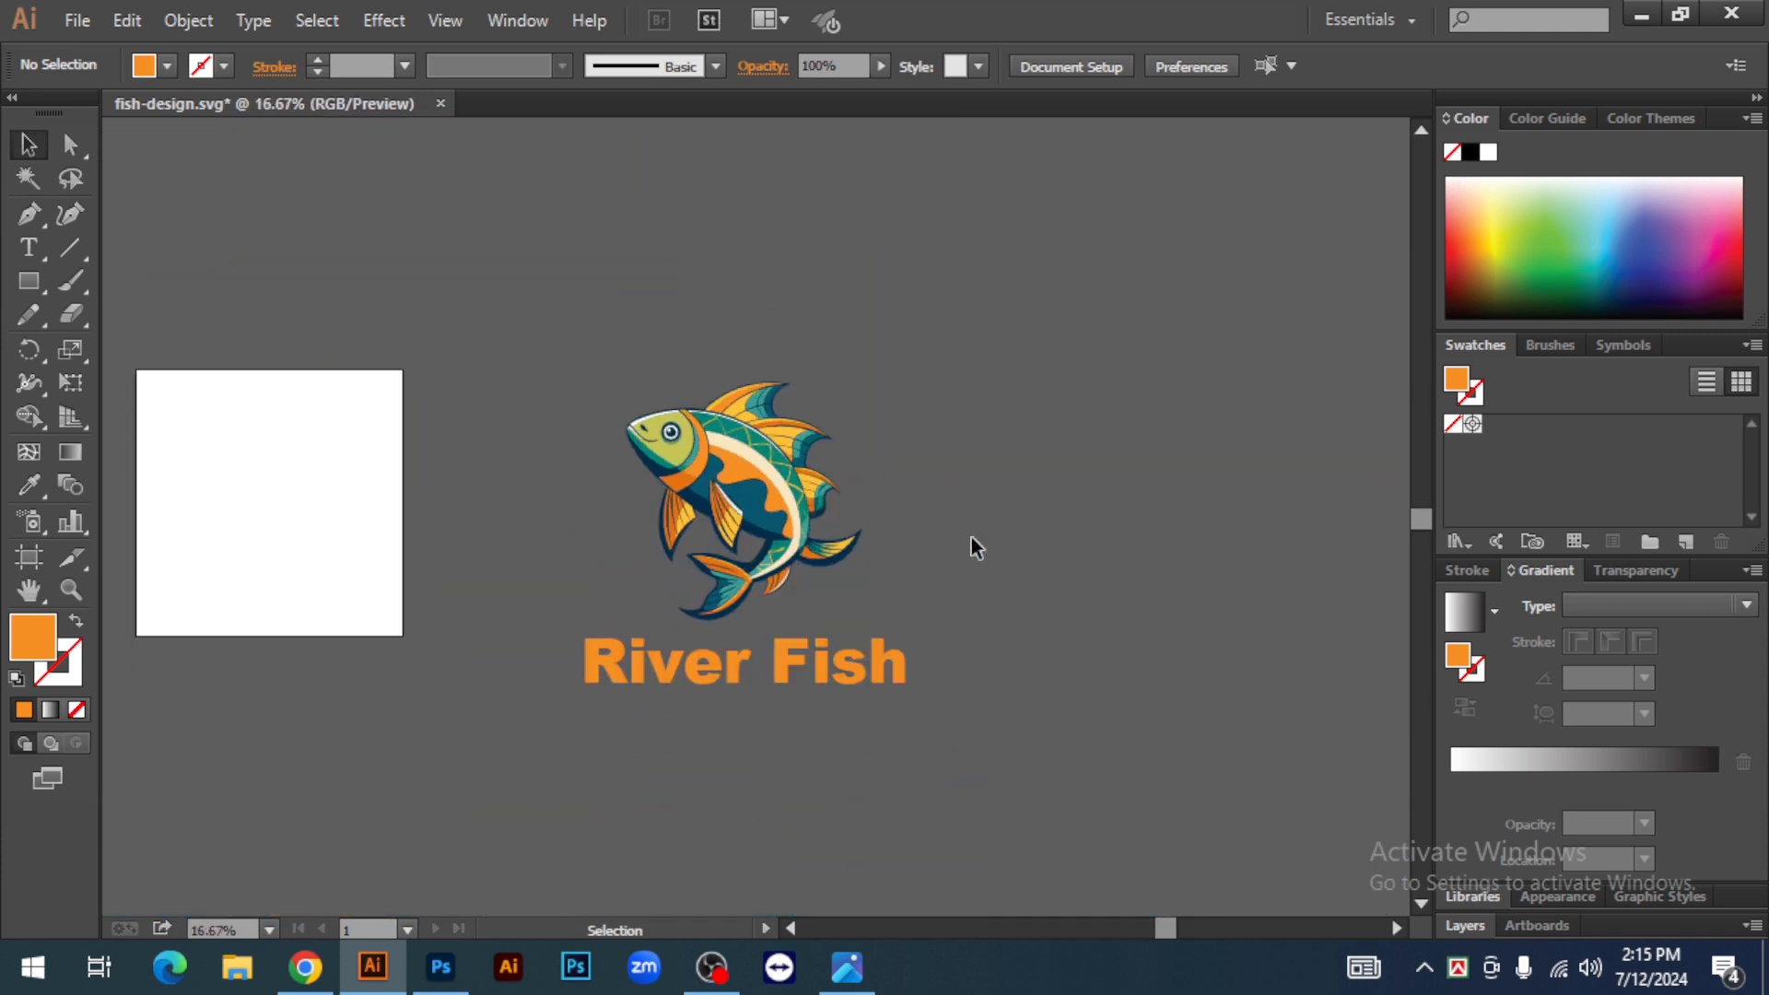
pyautogui.keyDown('ctrl'); pyautogui.click(715, 529); pyautogui.keyUp('ctrl')
pyautogui.keyDown('ctrl'); pyautogui.click(715, 529); pyautogui.keyUp('ctrl')
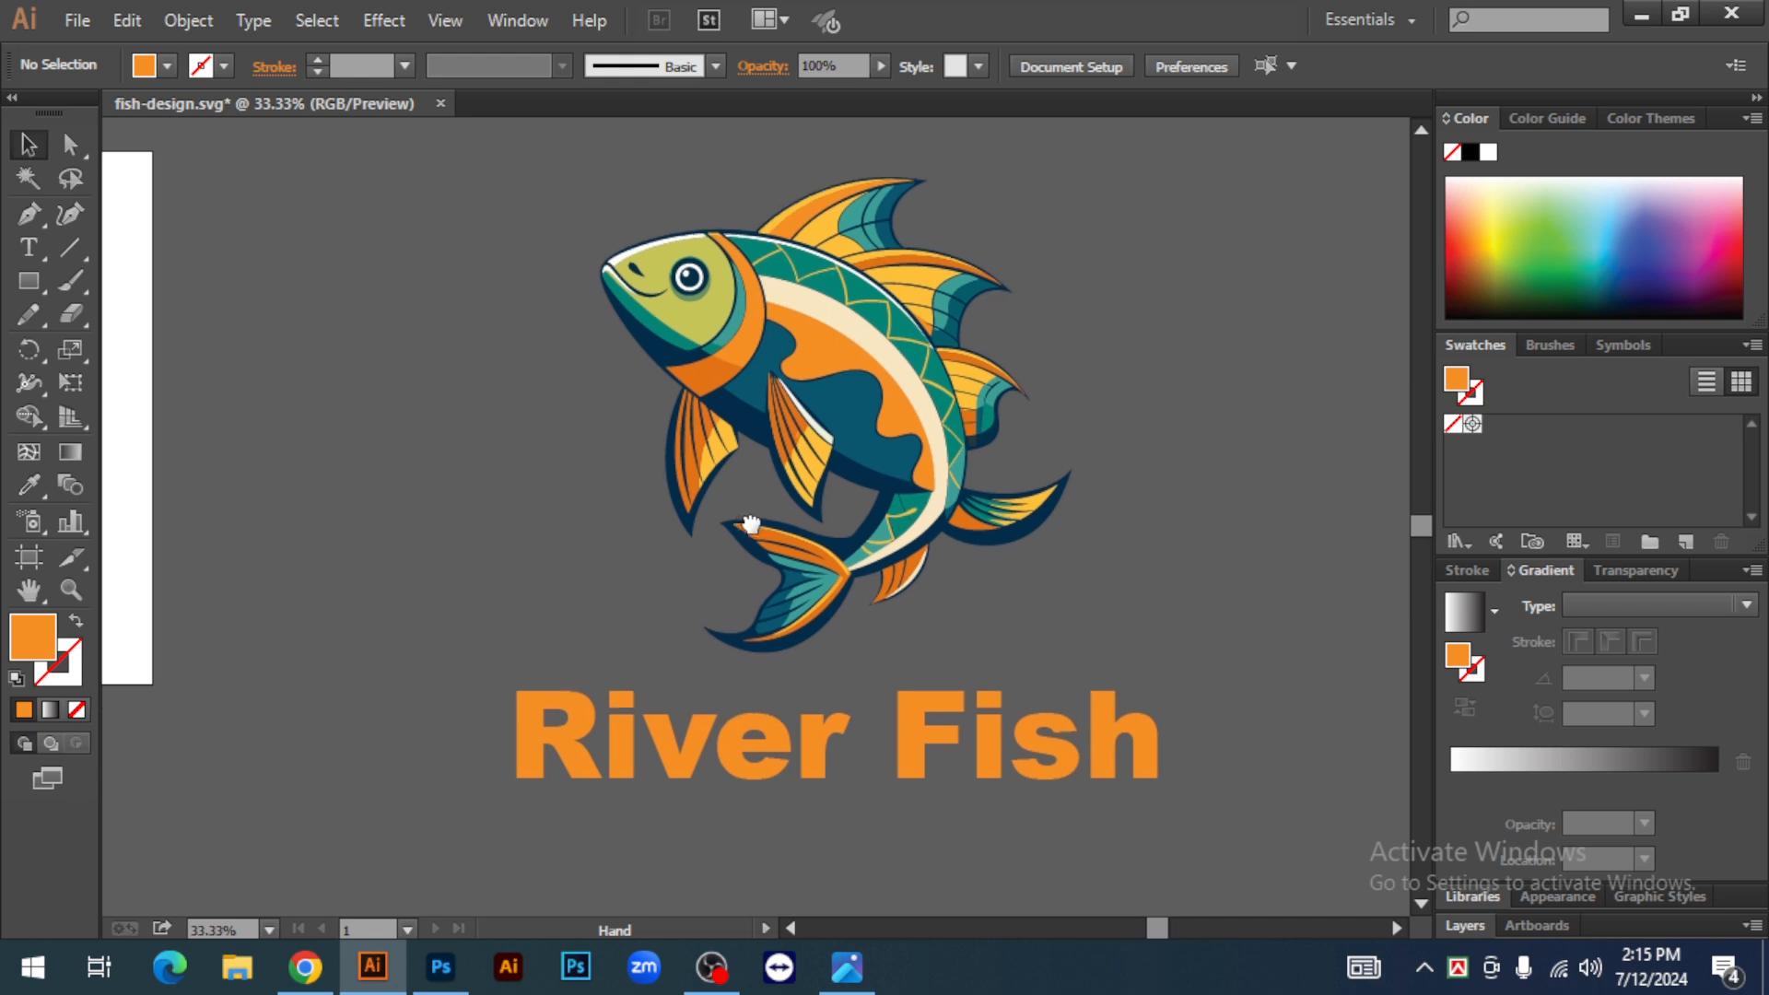
pyautogui.moveTo(556, 191); pyautogui.dragTo(1254, 653)
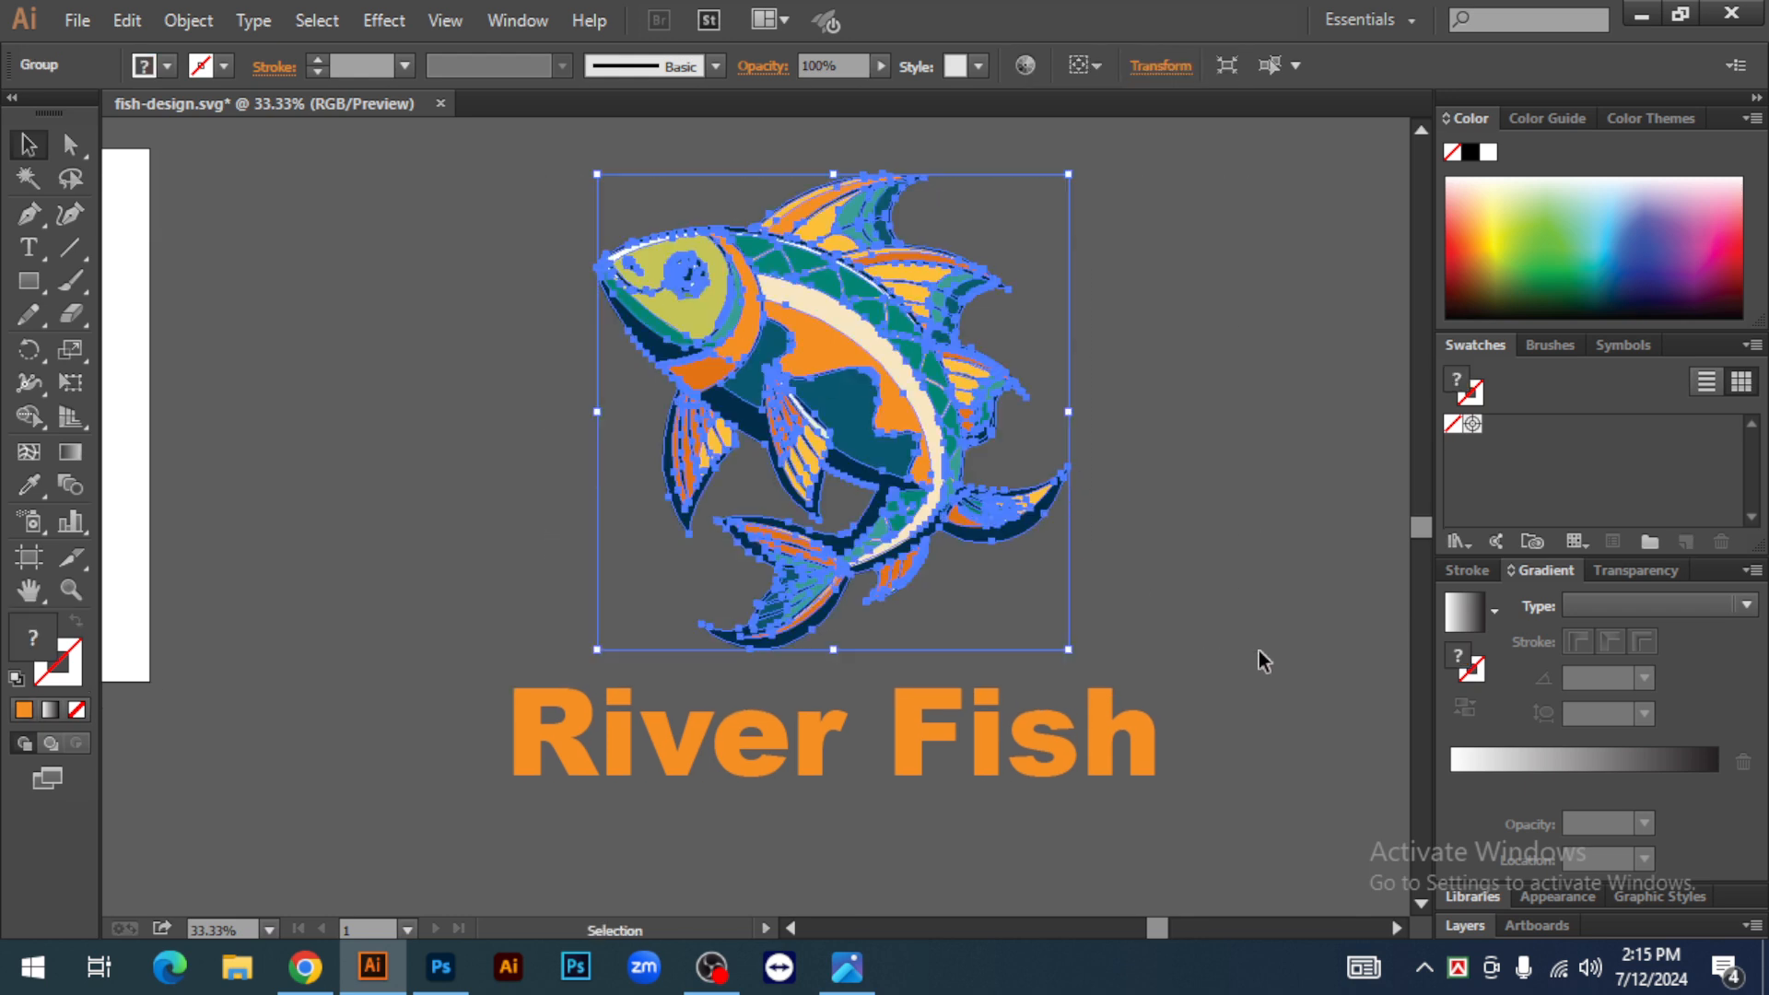
pyautogui.click(1246, 498)
# Switch to Photoshop and examine the fish and River Fish print on the T-shirt mockup at several magnifications
pyautogui.click(441, 967)
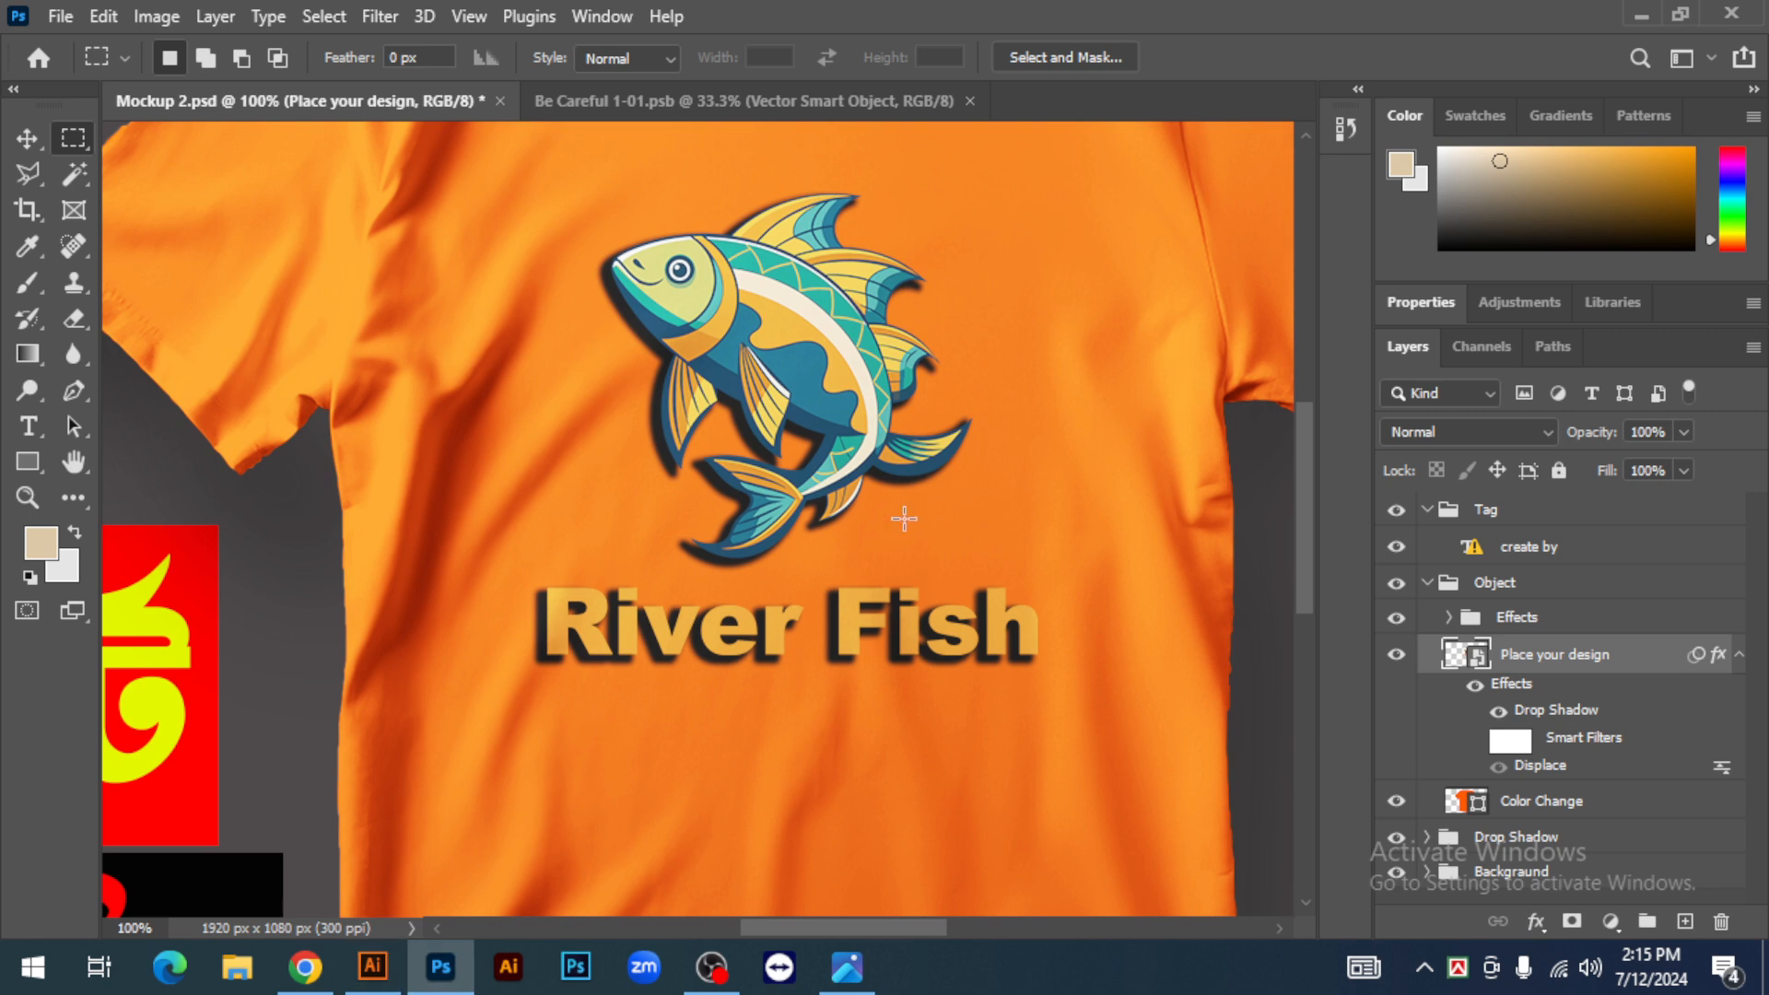
pyautogui.scroll(1, 876, 500)
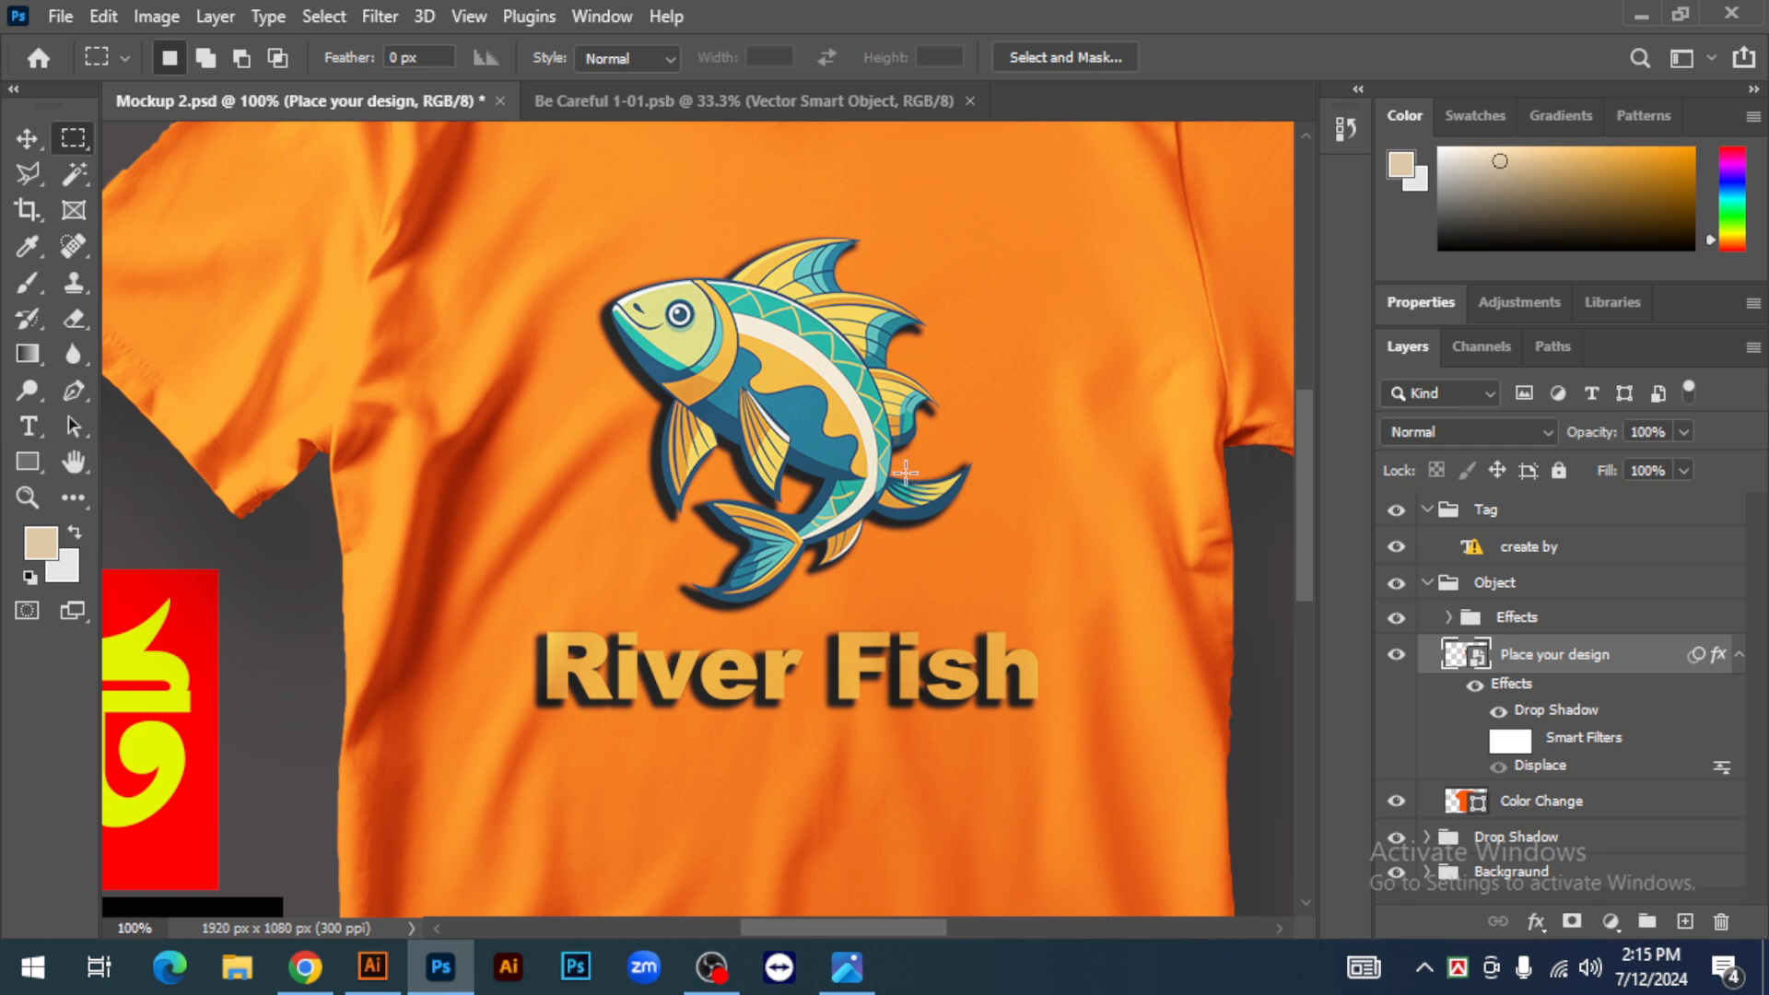
pyautogui.scroll(1, 906, 472)
pyautogui.scroll(-1, 875, 433)
pyautogui.scroll(-1, 863, 588)
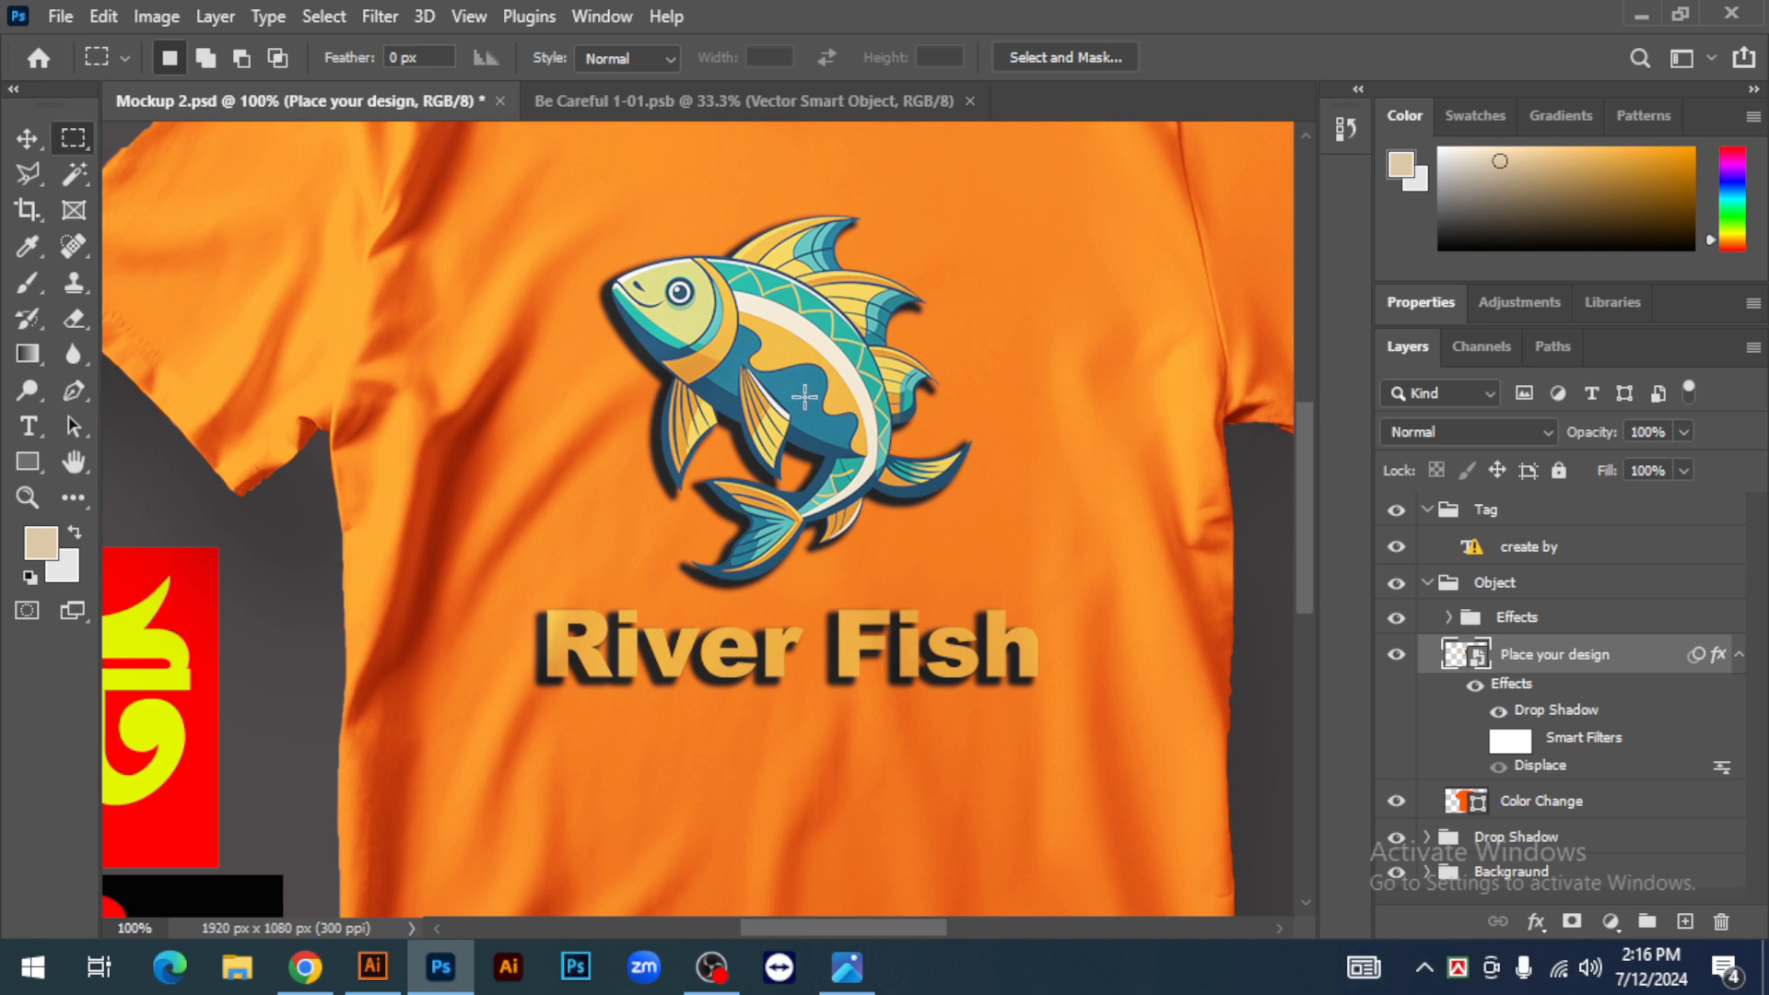
pyautogui.scroll(-1, 805, 397)
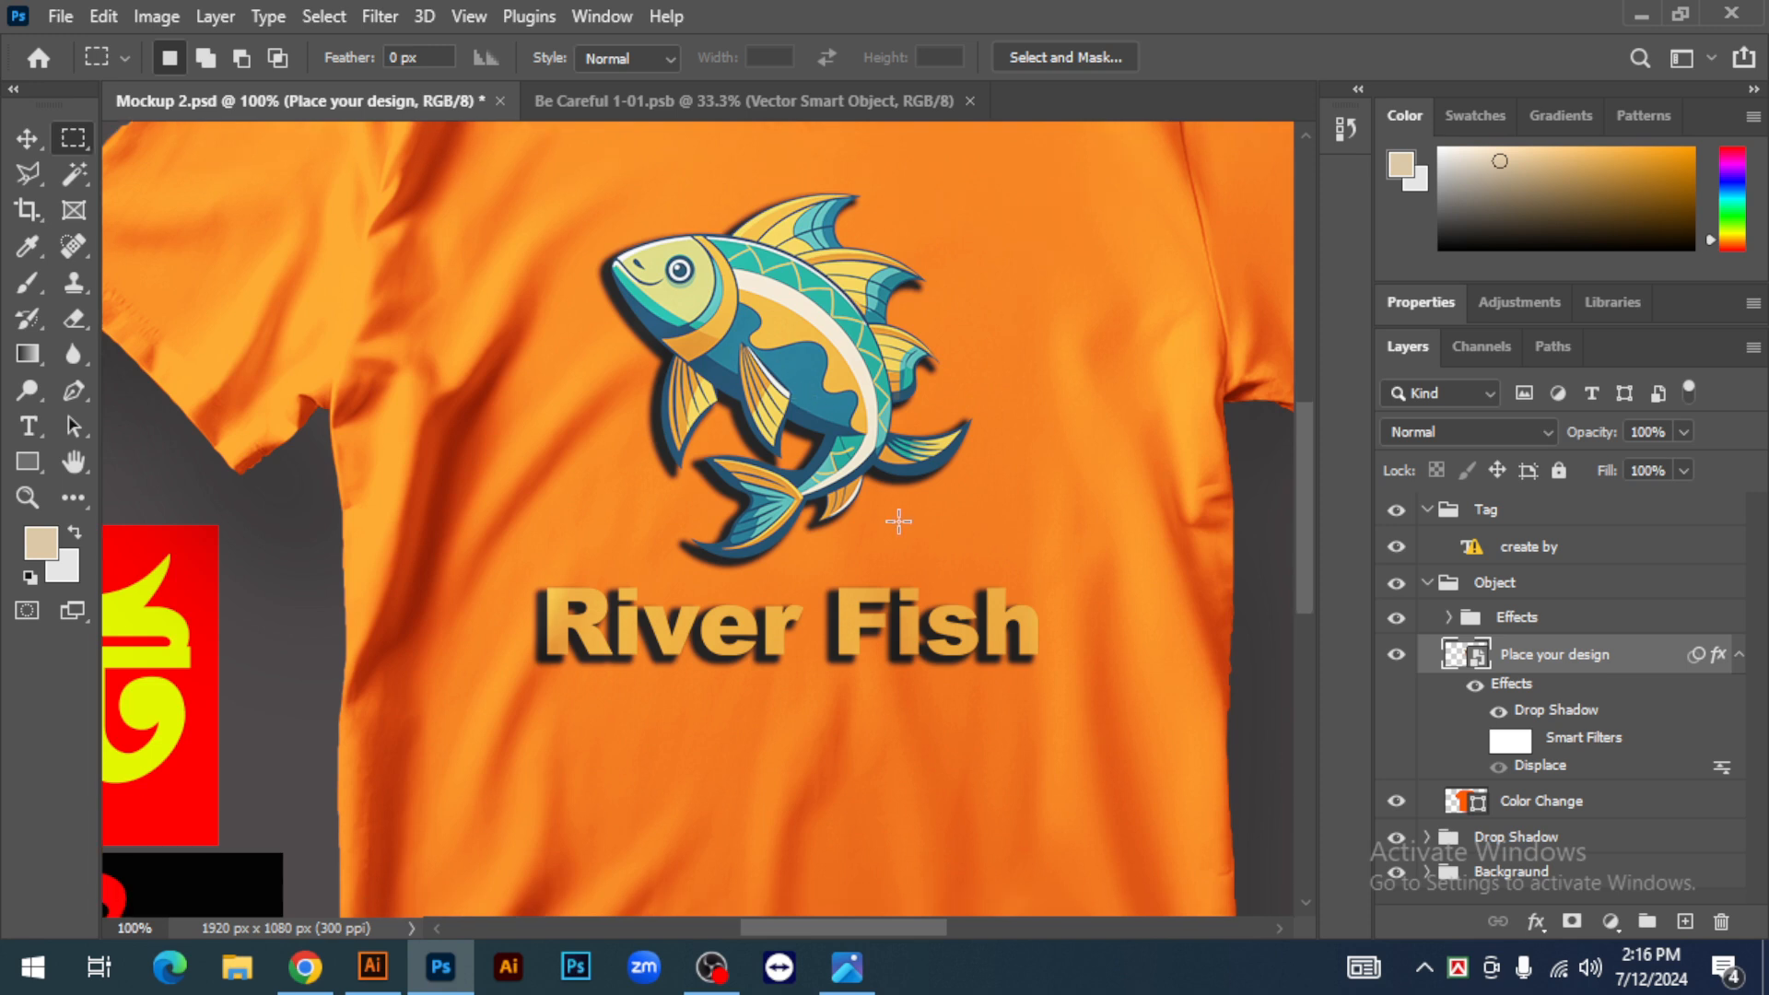
pyautogui.click(26, 138)
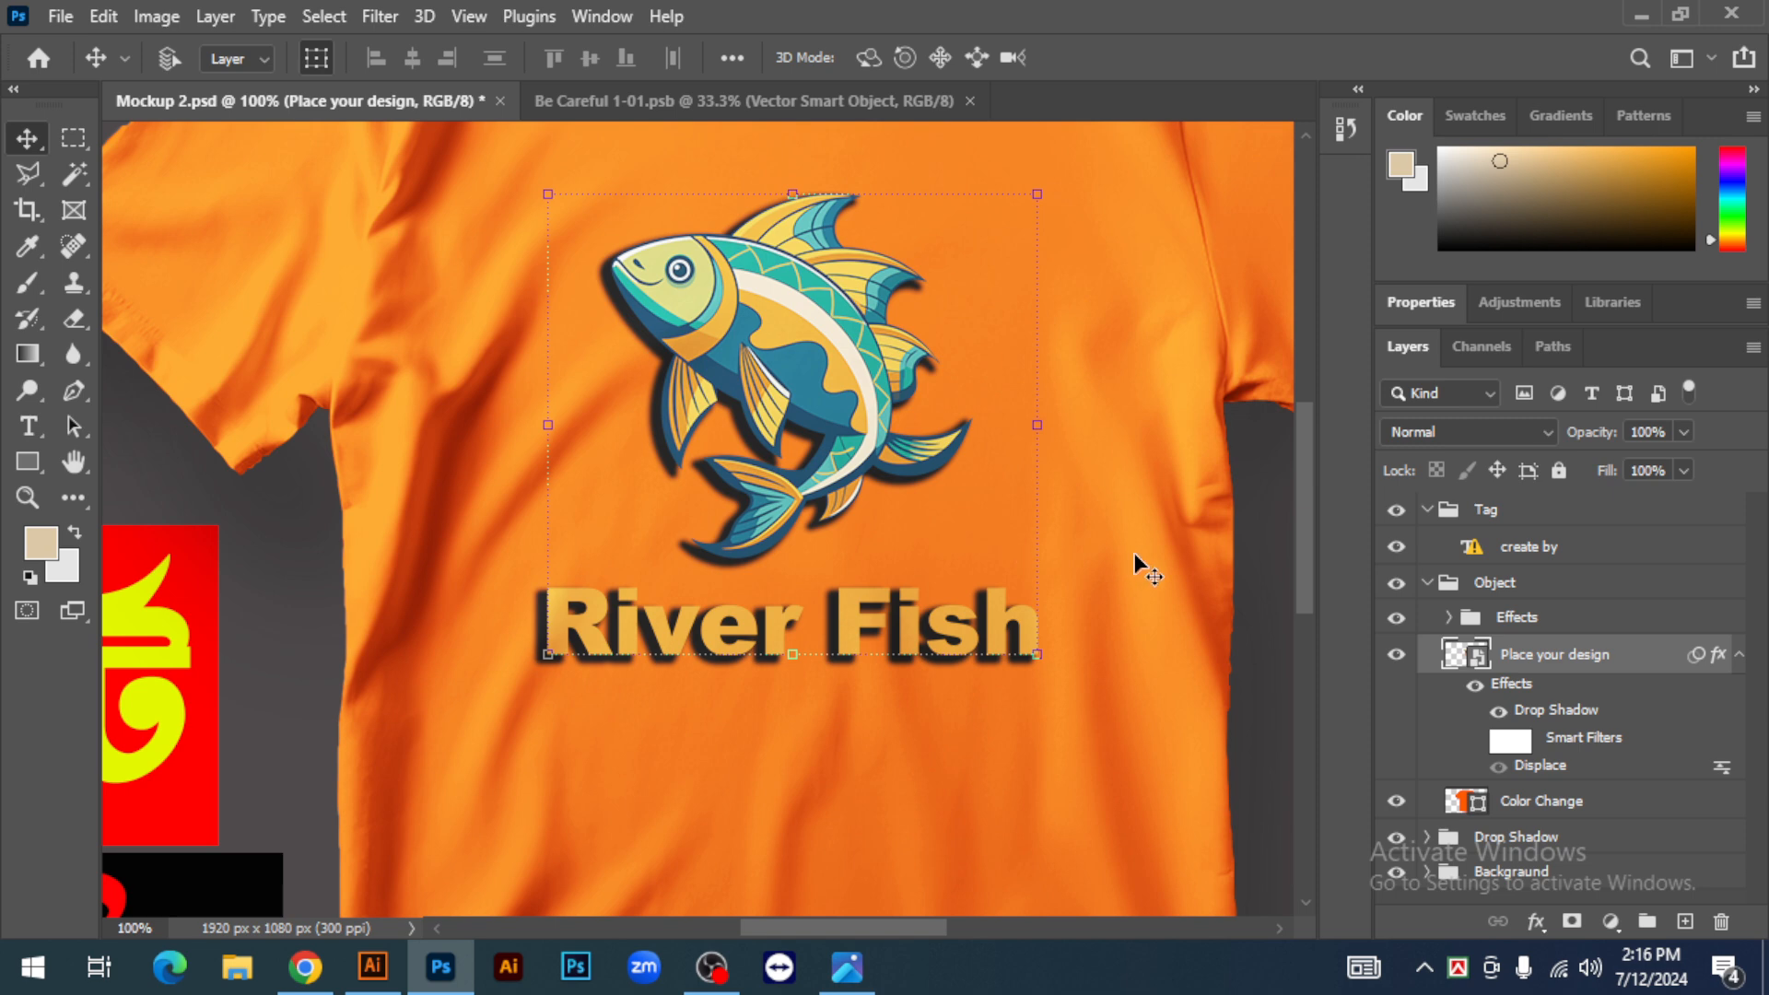
pyautogui.click(73, 138)
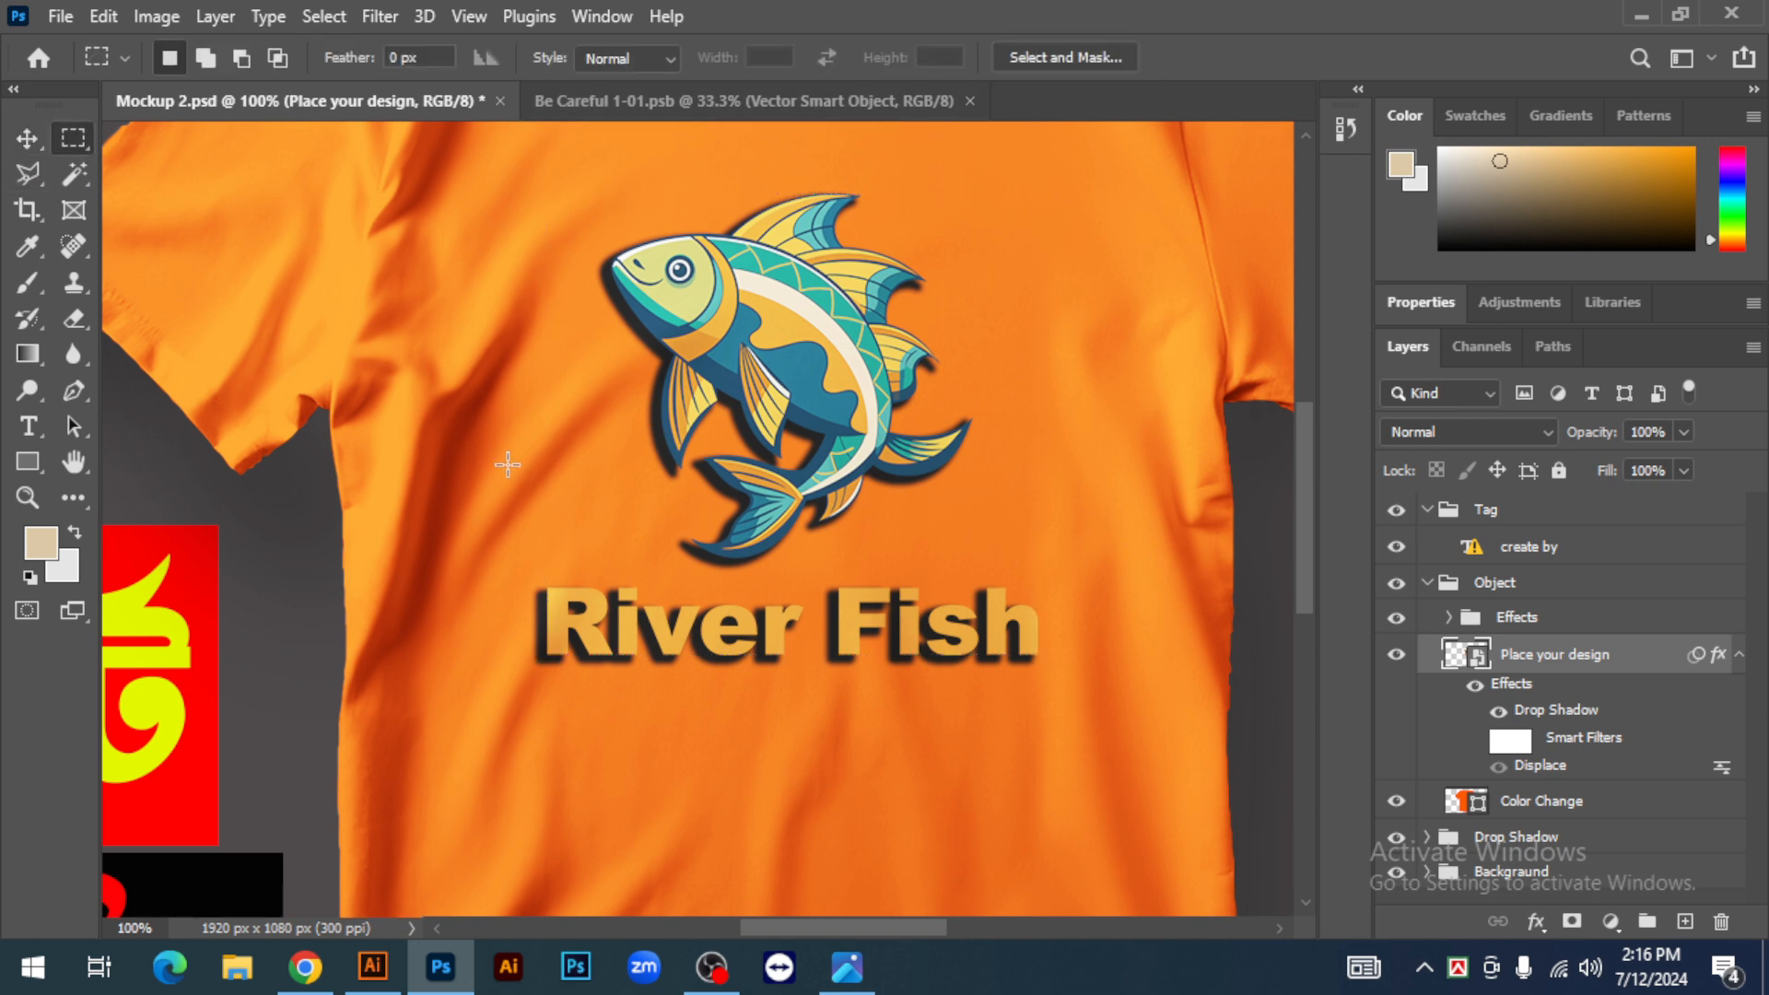
pyautogui.hotkey('ctrl', '-')
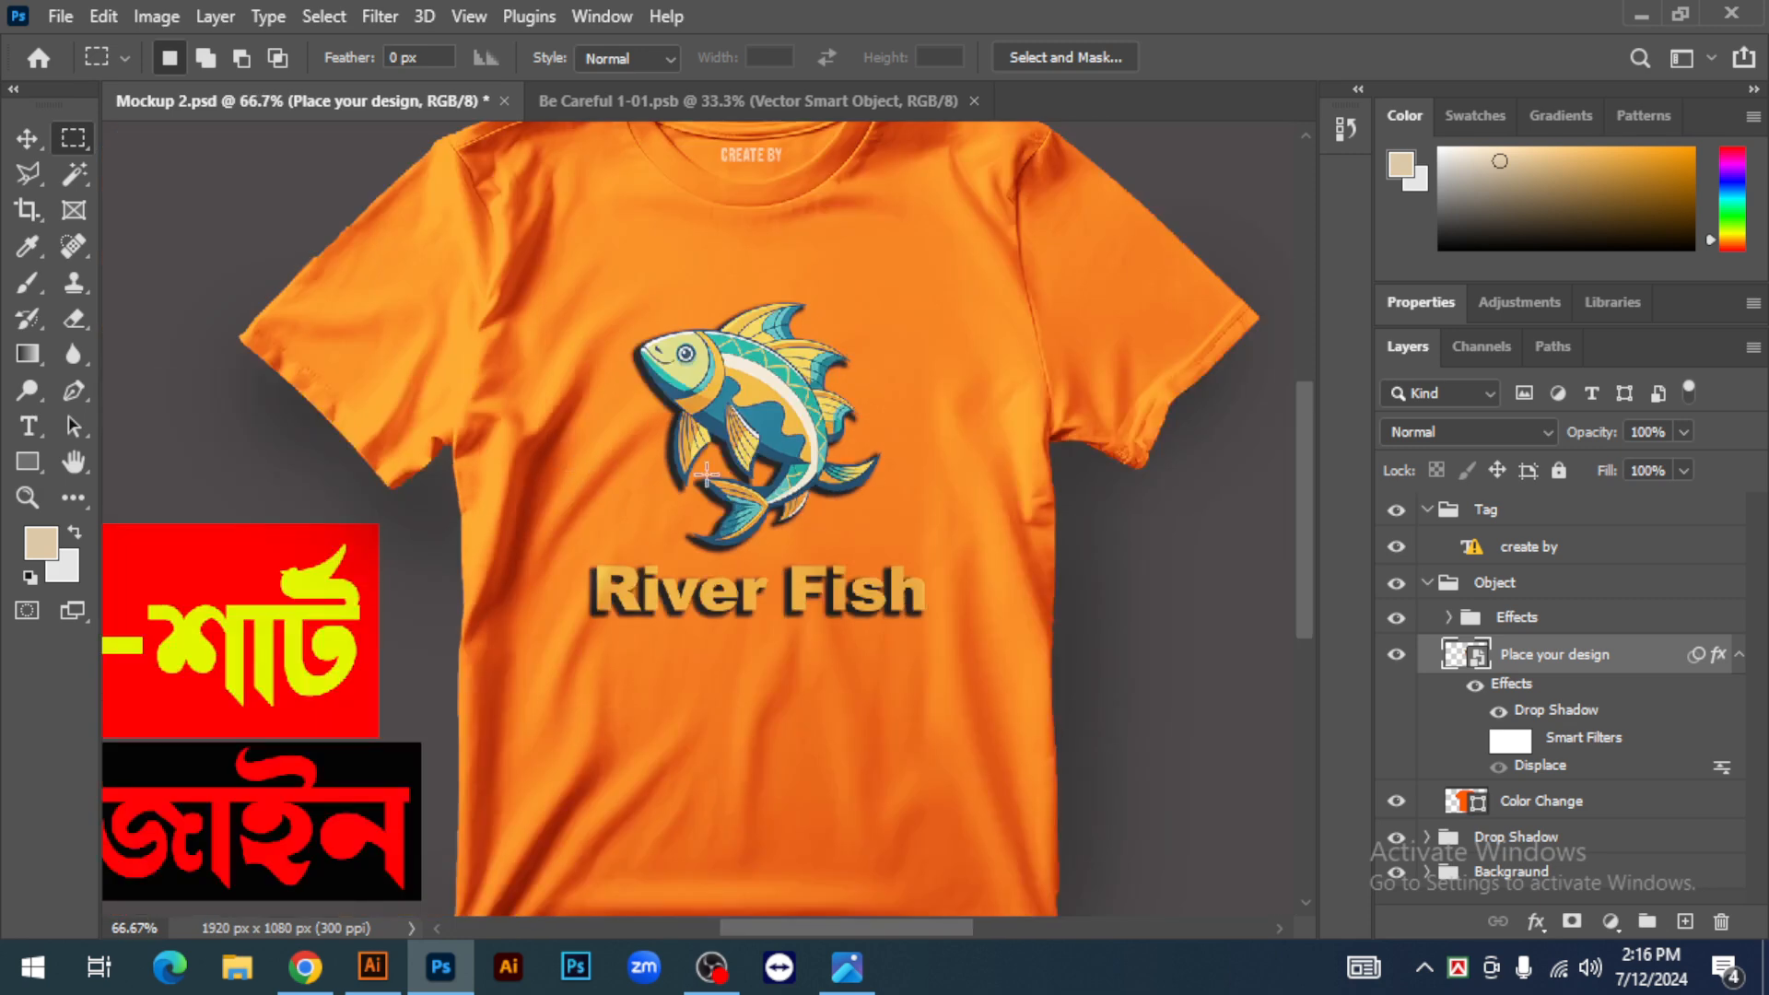
pyautogui.hotkey('ctrl', '+')
pyautogui.hotkey('ctrl', '+')
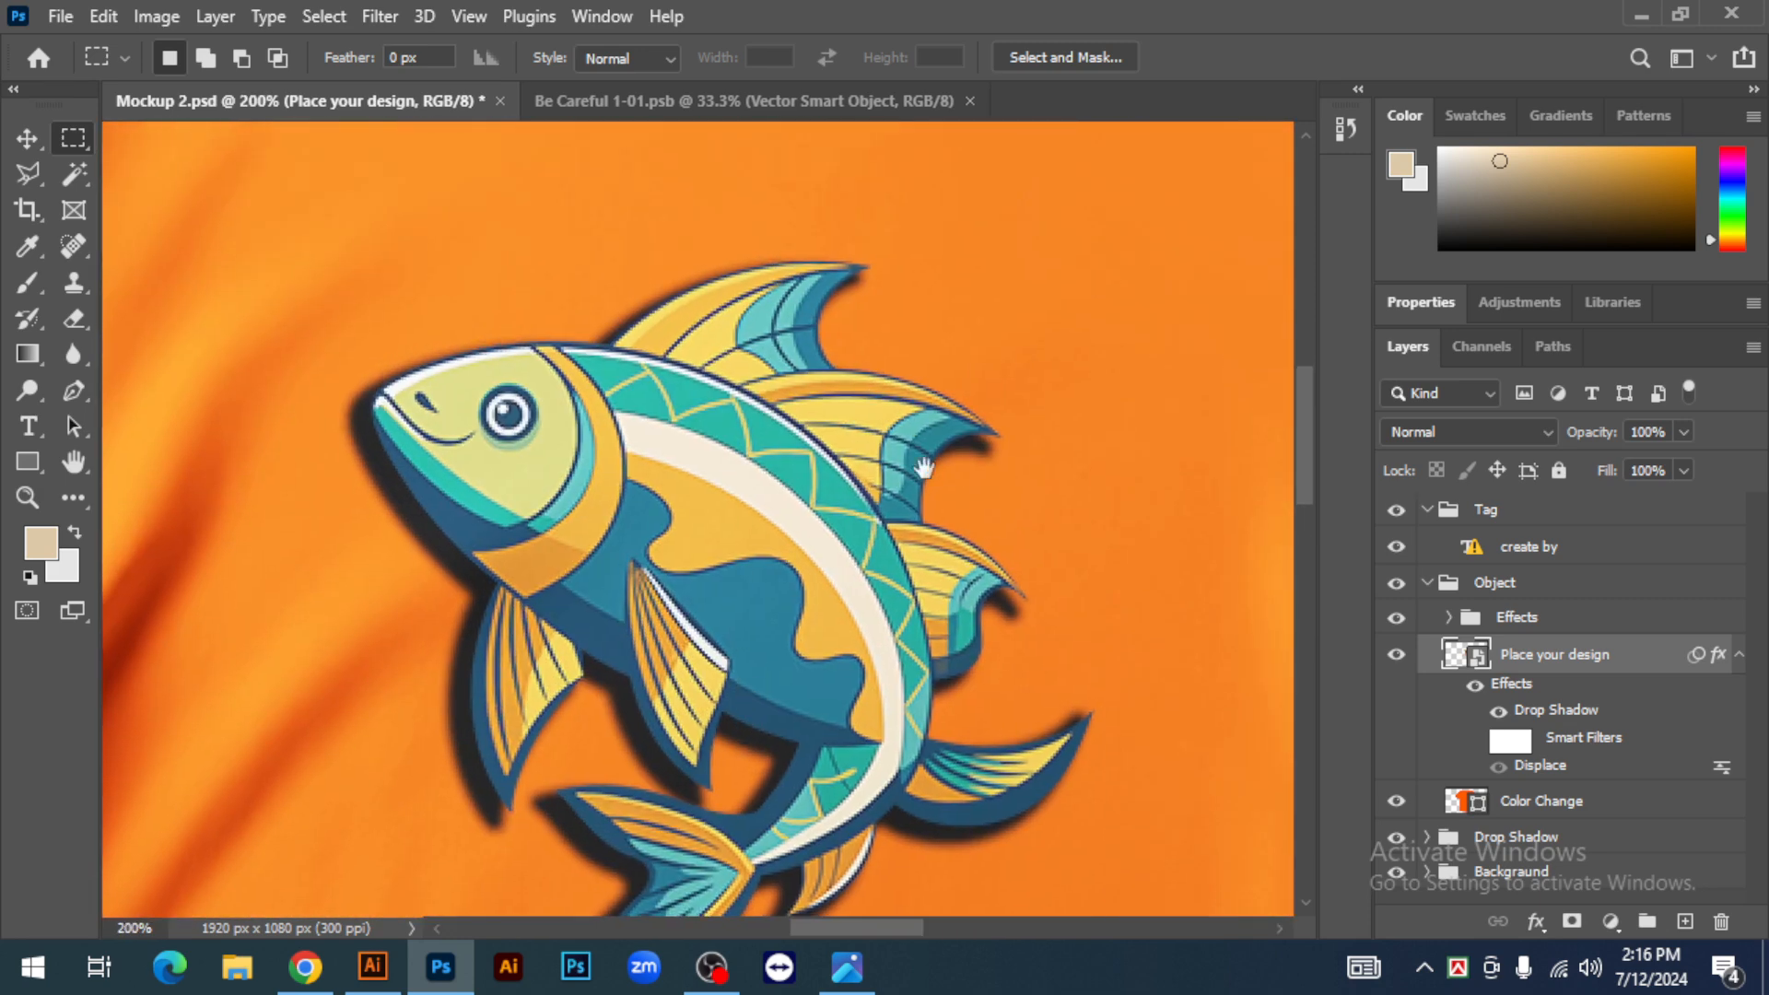
pyautogui.hotkey('ctrl', '-')
pyautogui.hotkey('ctrl', '-')
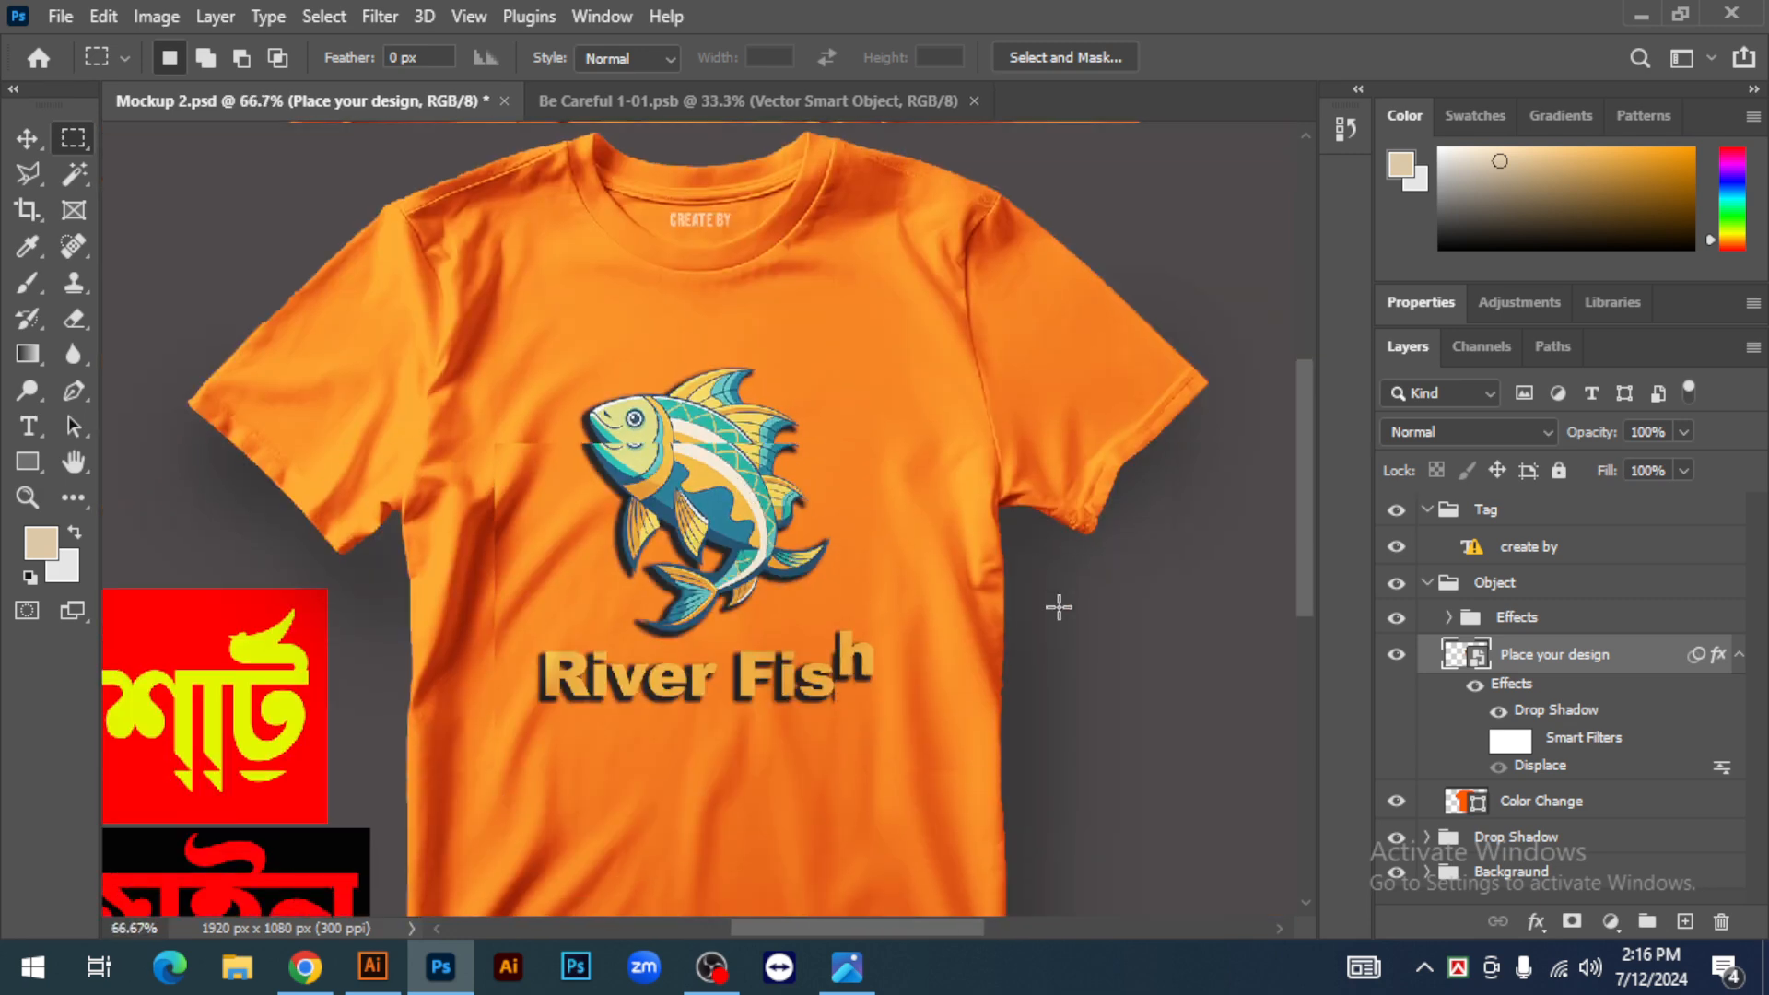
pyautogui.scroll(-1, 1059, 604)
pyautogui.hotkey('ctrl', '+')
pyautogui.moveTo(686, 534); pyautogui.dragTo(778, 516)
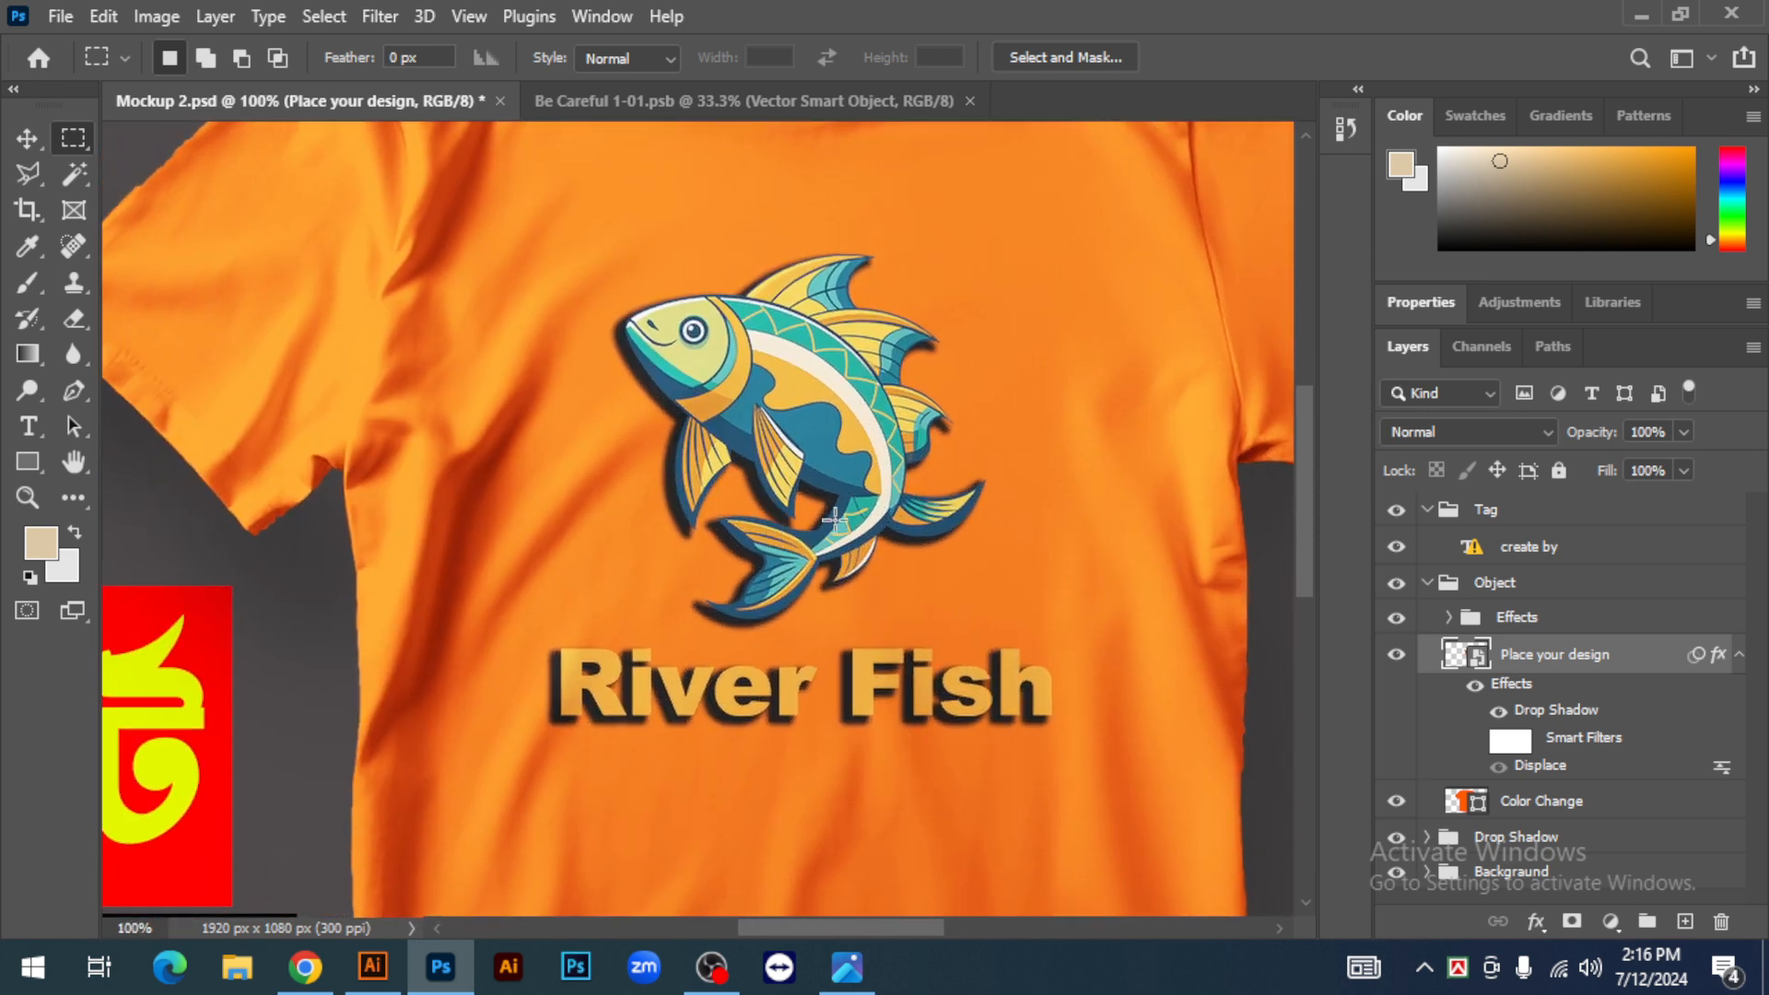
# Switch to Chrome, view the gfx people search results on YouTube, and return to the Recraft project
pyautogui.click(305, 967)
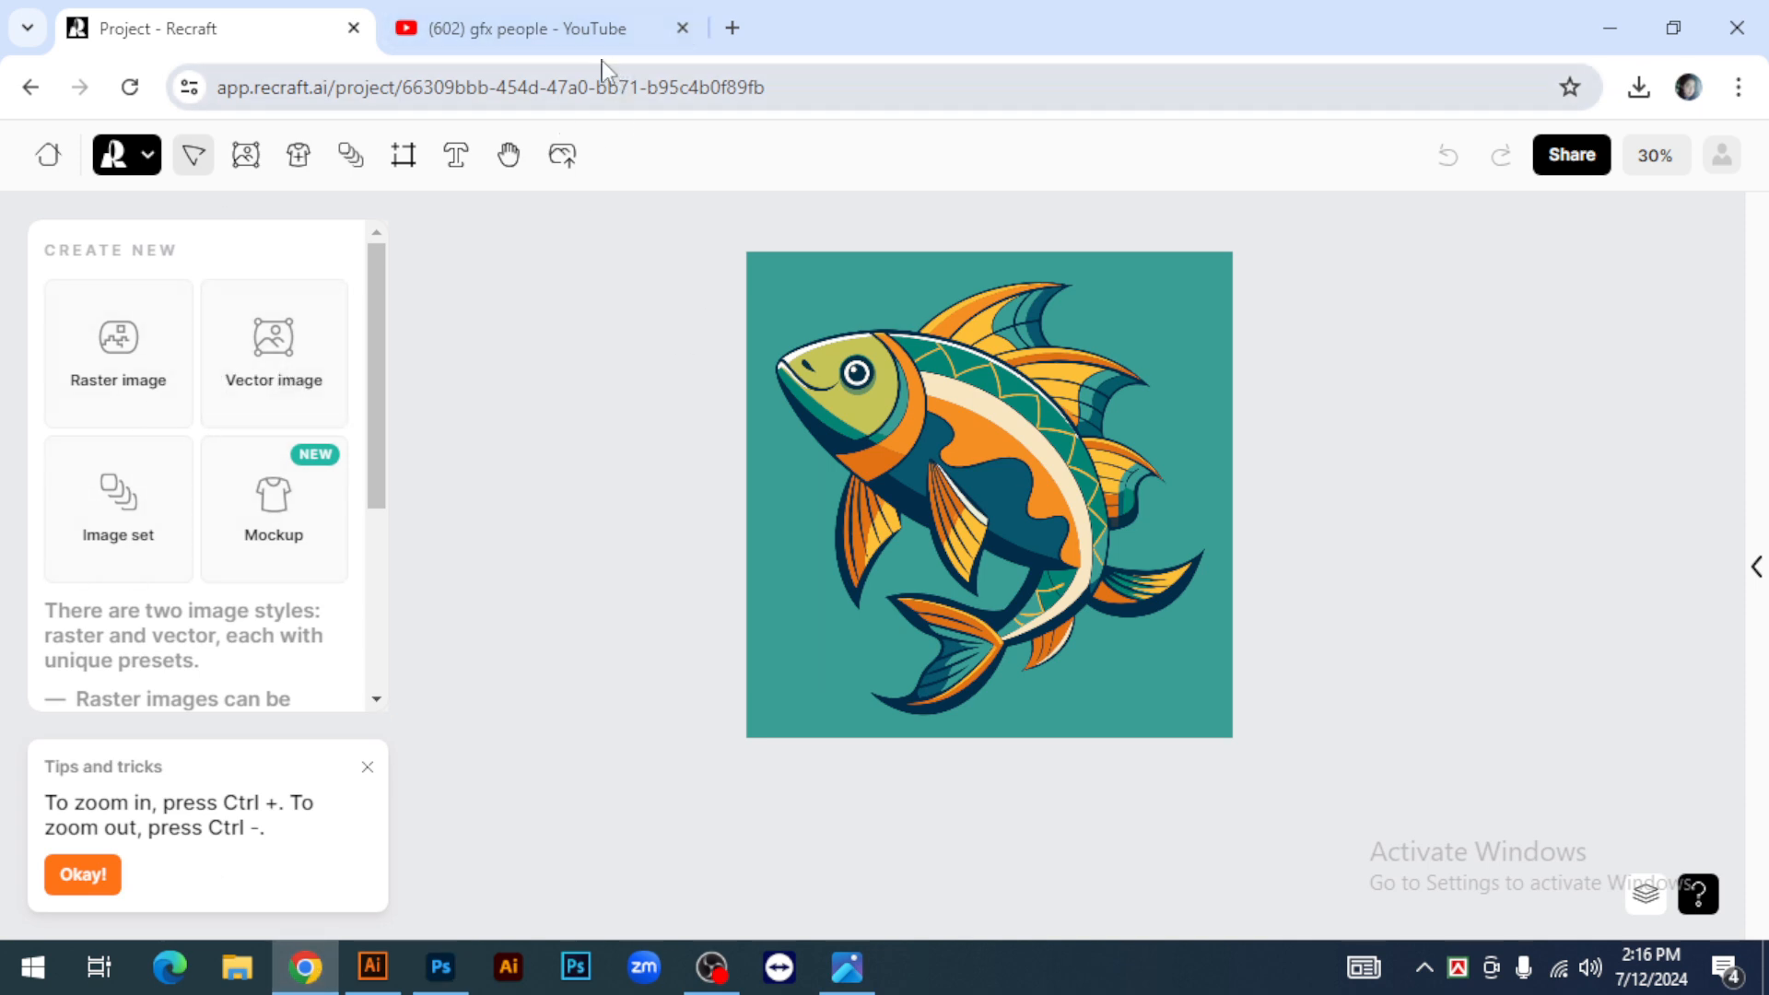
pyautogui.click(572, 29)
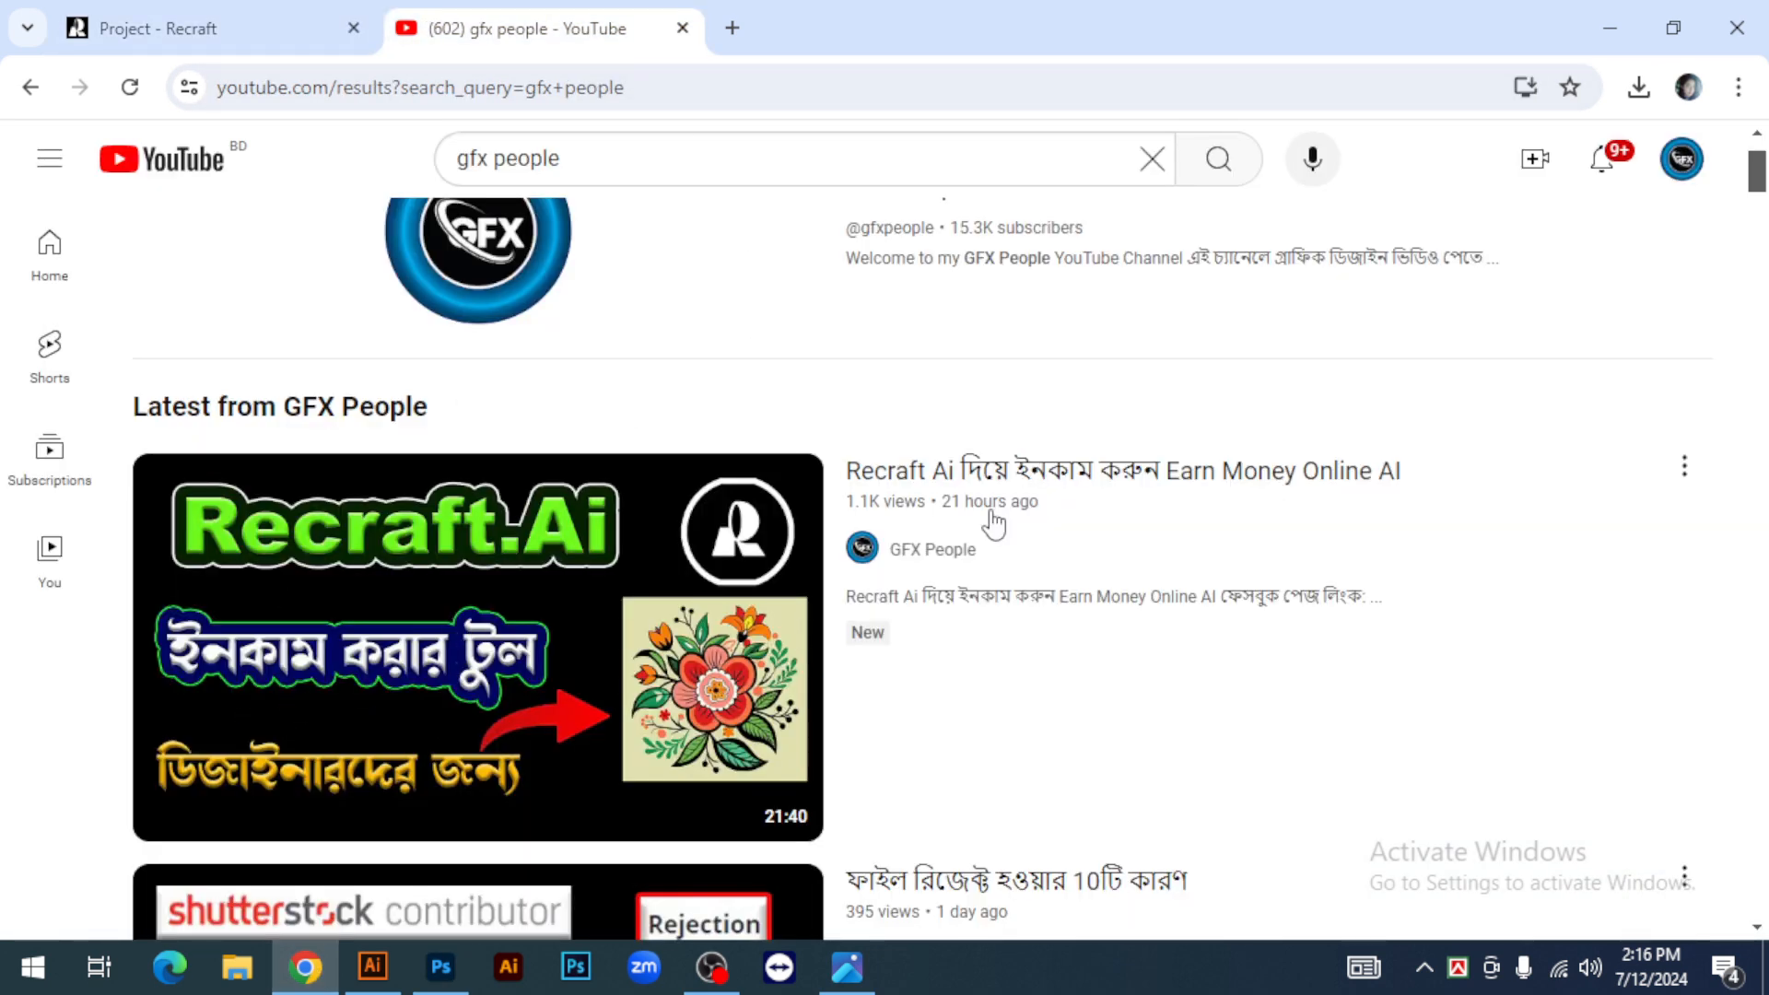
pyautogui.click(264, 46)
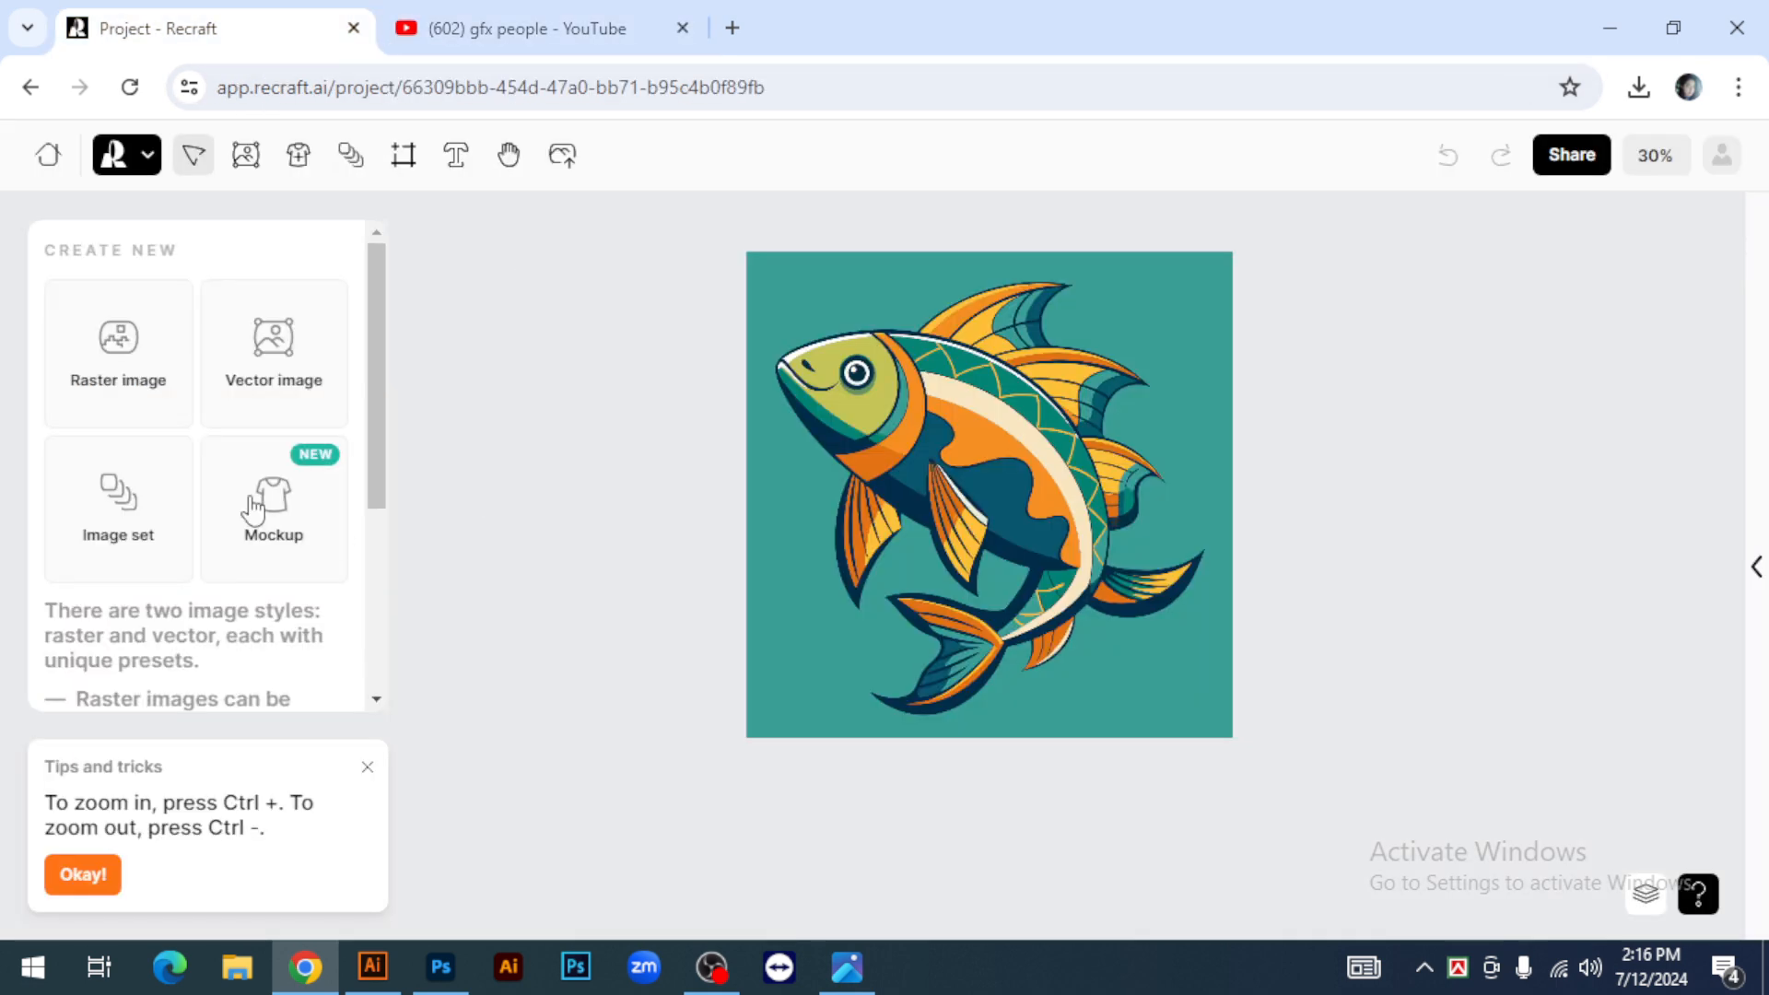
# Switch to Photoshop and examine the River Fish design on the whole T-shirt at 50% magnification
pyautogui.click(440, 967)
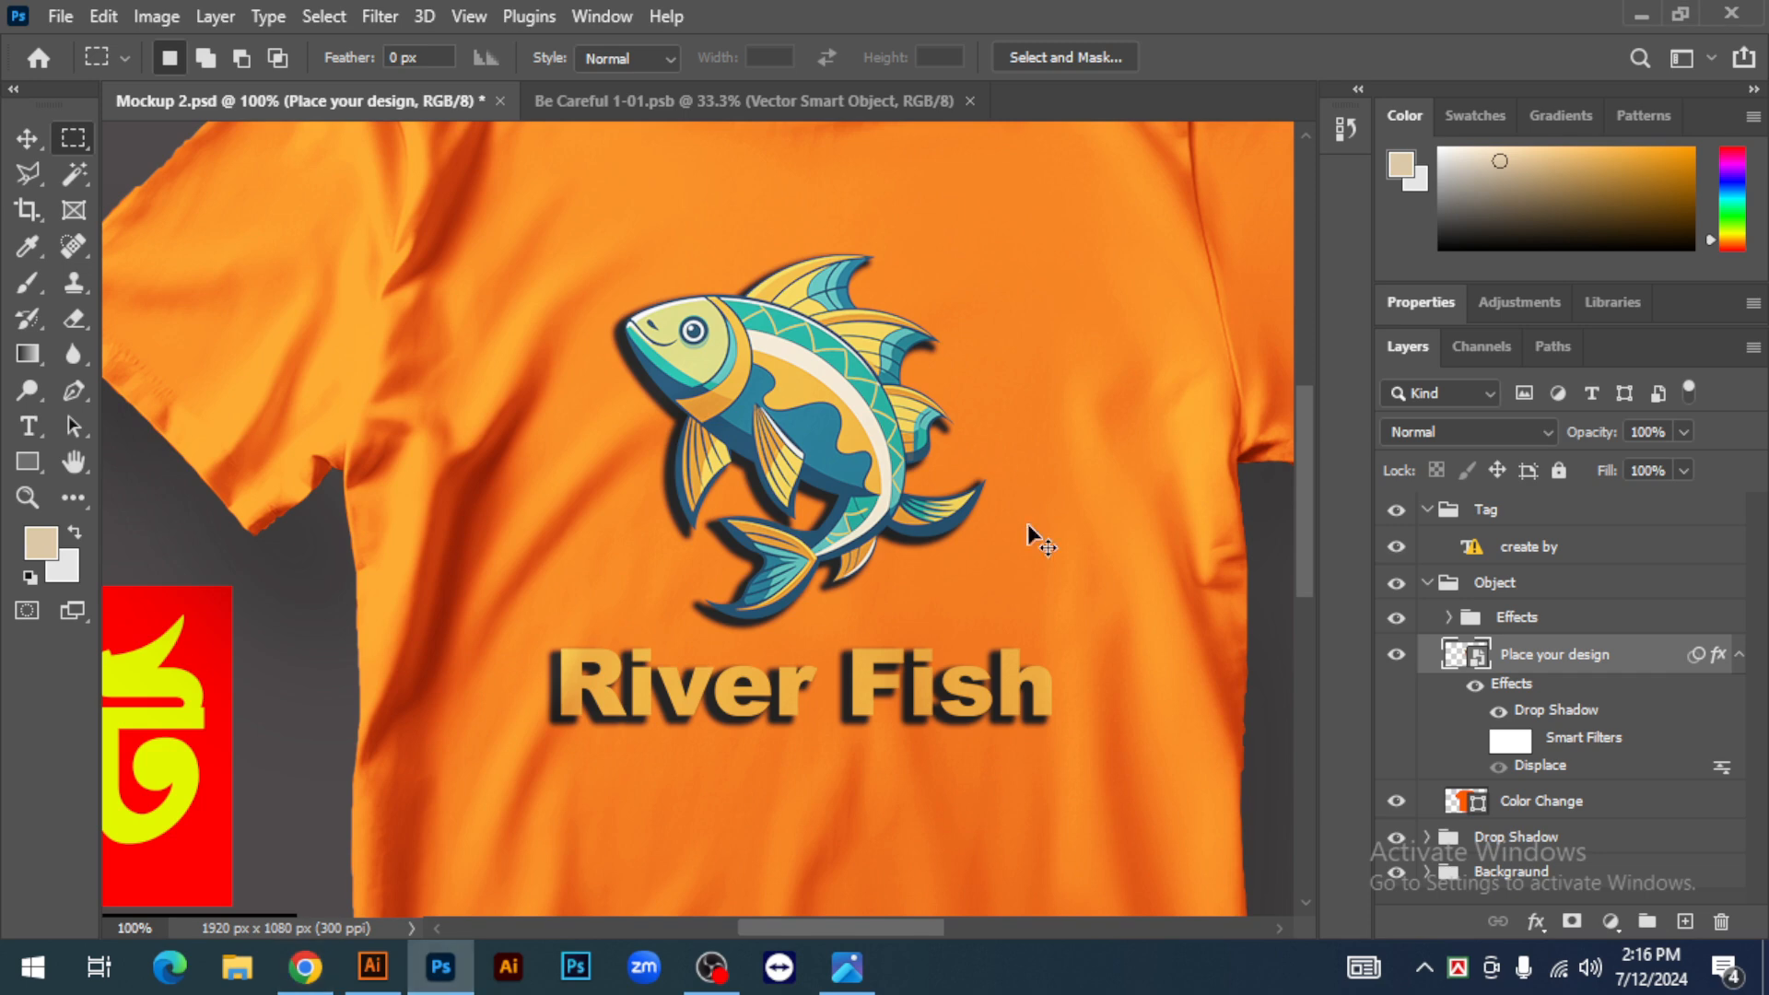
pyautogui.hotkey('ctrl', '-')
pyautogui.hotkey('ctrl', '-')
pyautogui.hotkey('ctrl', '-')
pyautogui.keyDown('ctrl'); pyautogui.click(758, 542); pyautogui.keyUp('ctrl')
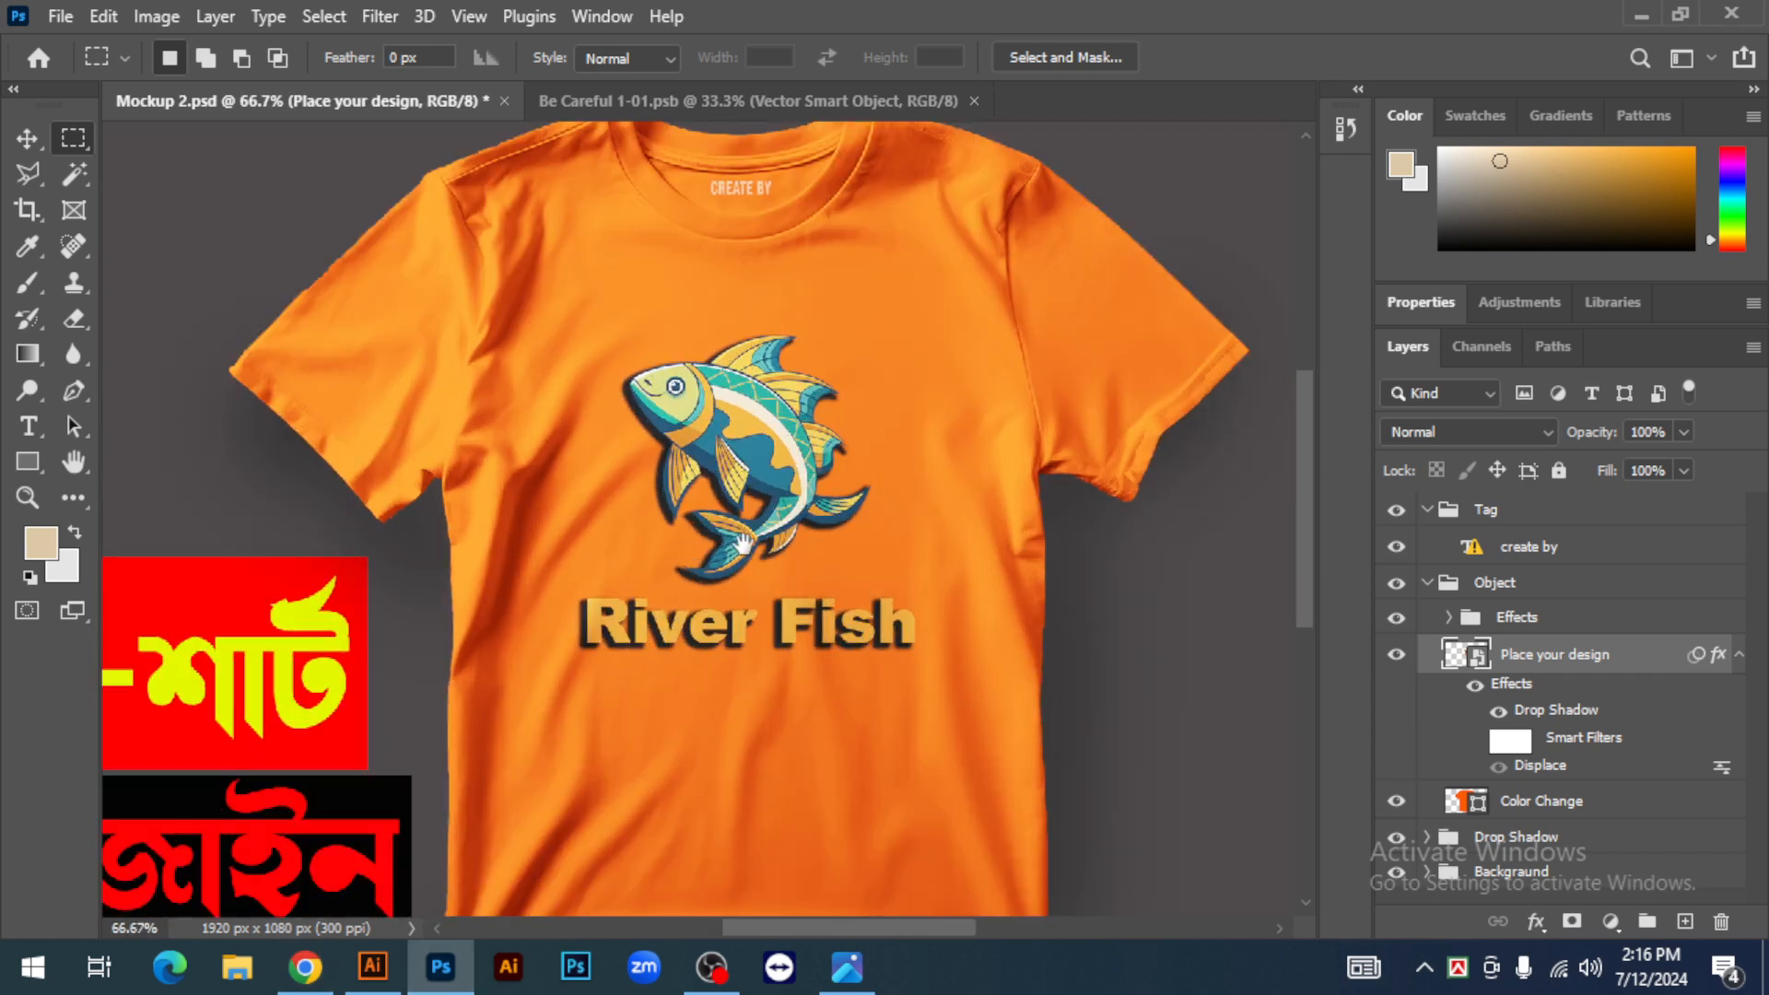
pyautogui.hotkey('ctrl', '+')
pyautogui.hotkey('ctrl', '-')
pyautogui.hotkey('ctrl', '-')
pyautogui.hotkey('ctrl', '-')
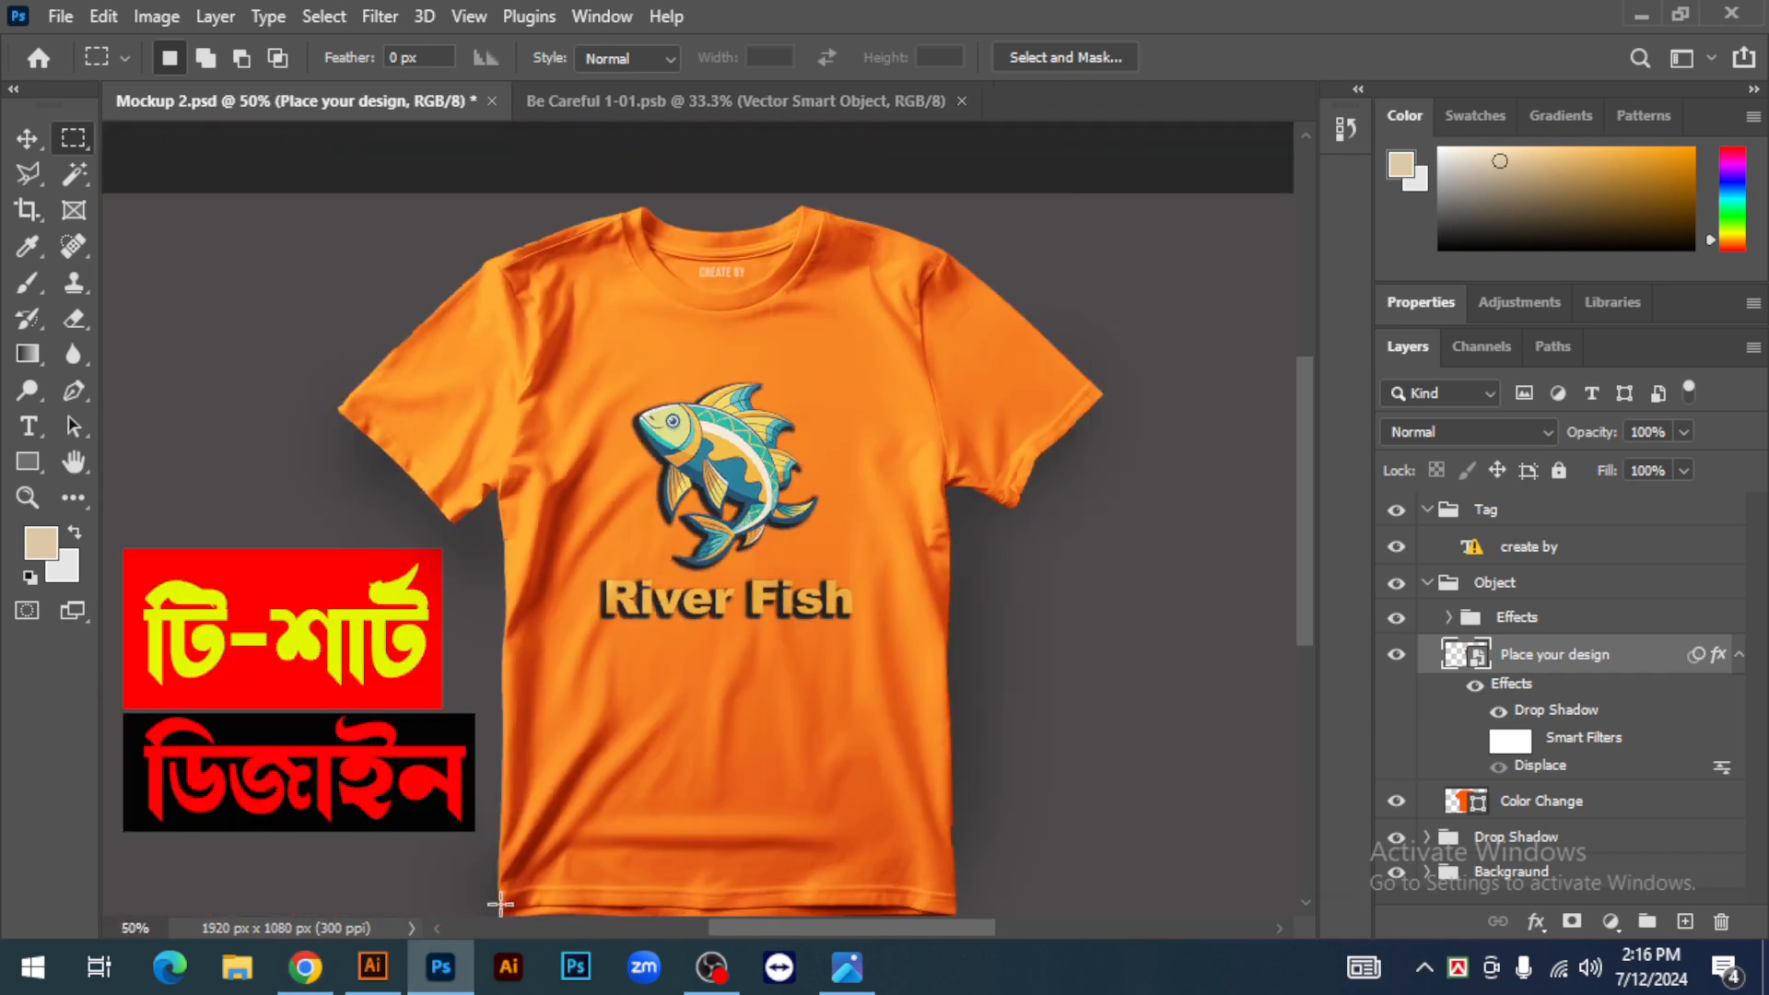
# Revisit the Recraft project and the YouTube results in Chrome, and return to the T-shirt mockup in Photoshop
pyautogui.click(305, 966)
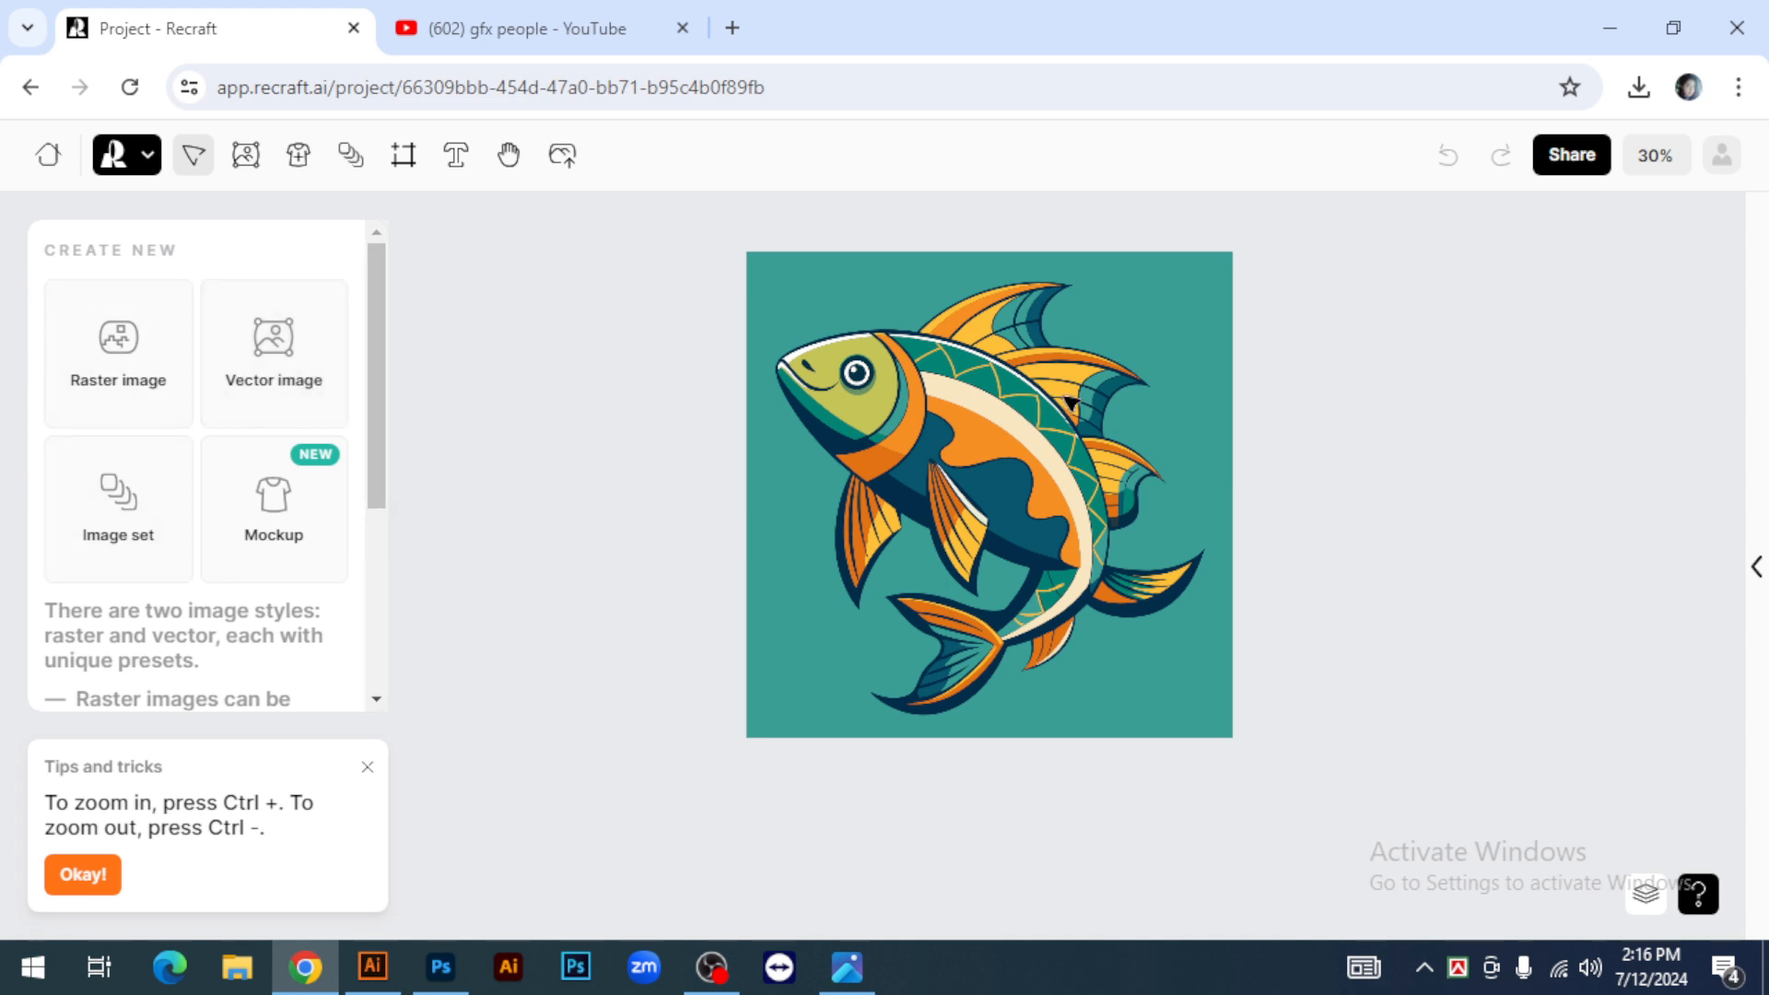
pyautogui.click(557, 37)
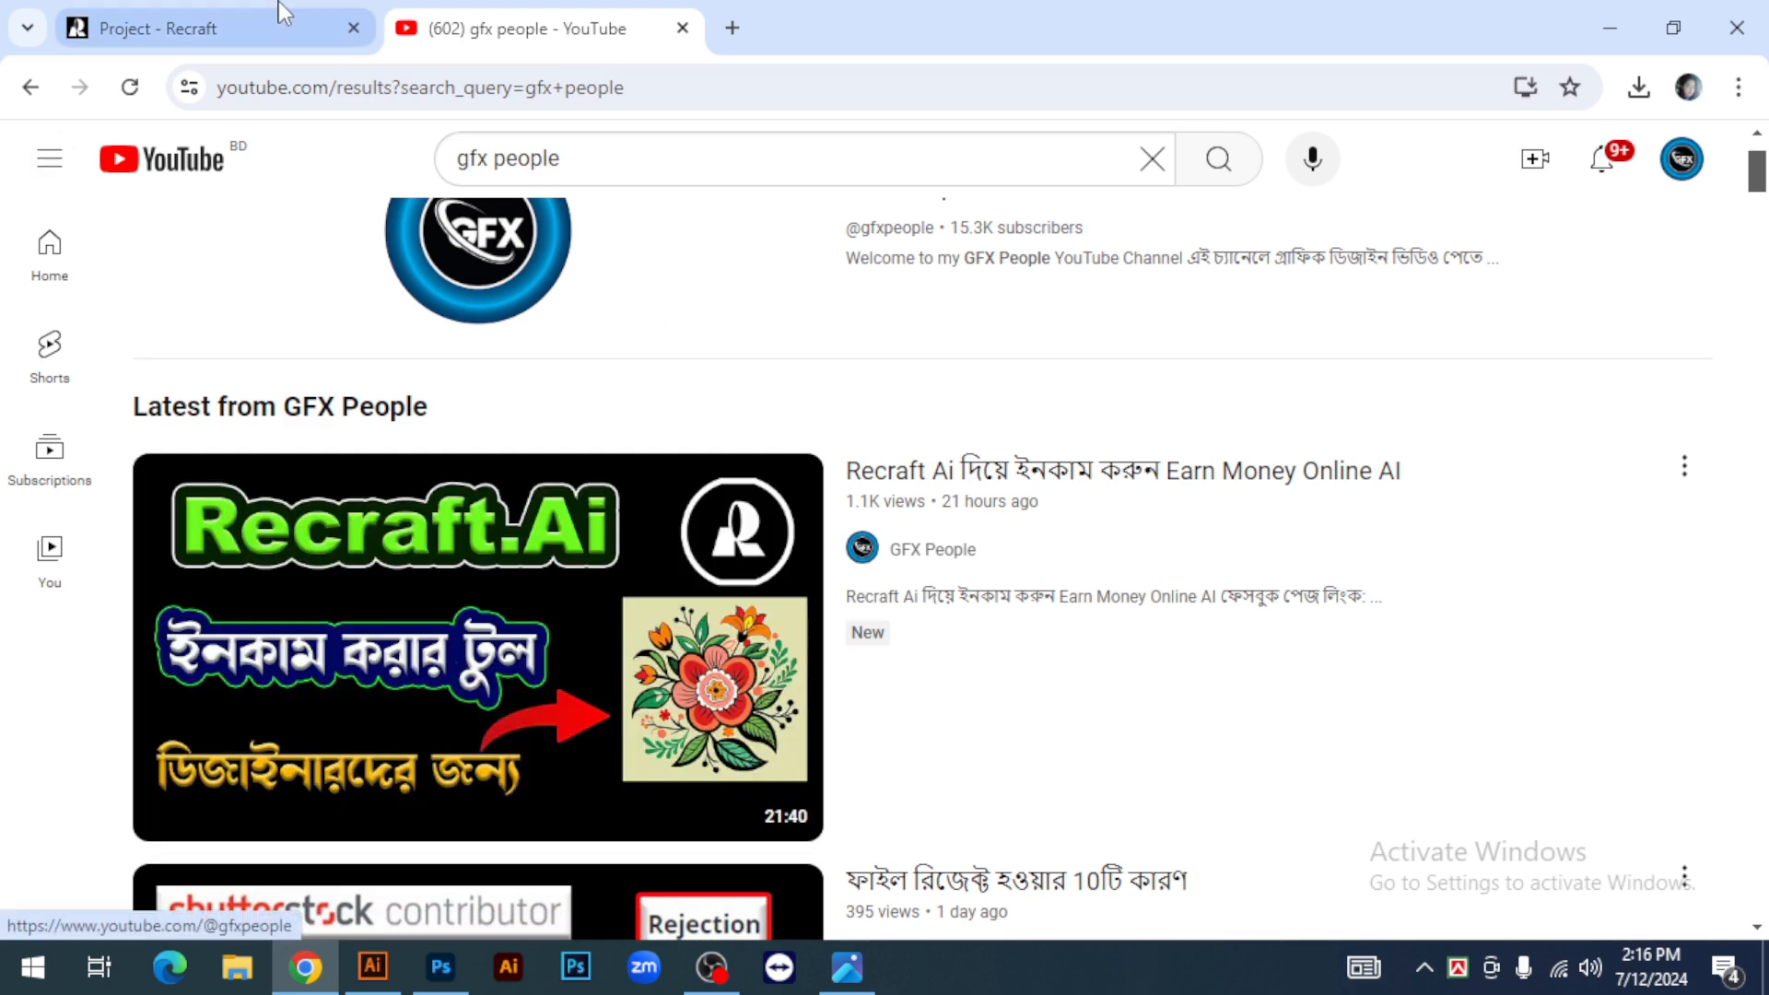
pyautogui.click(256, 15)
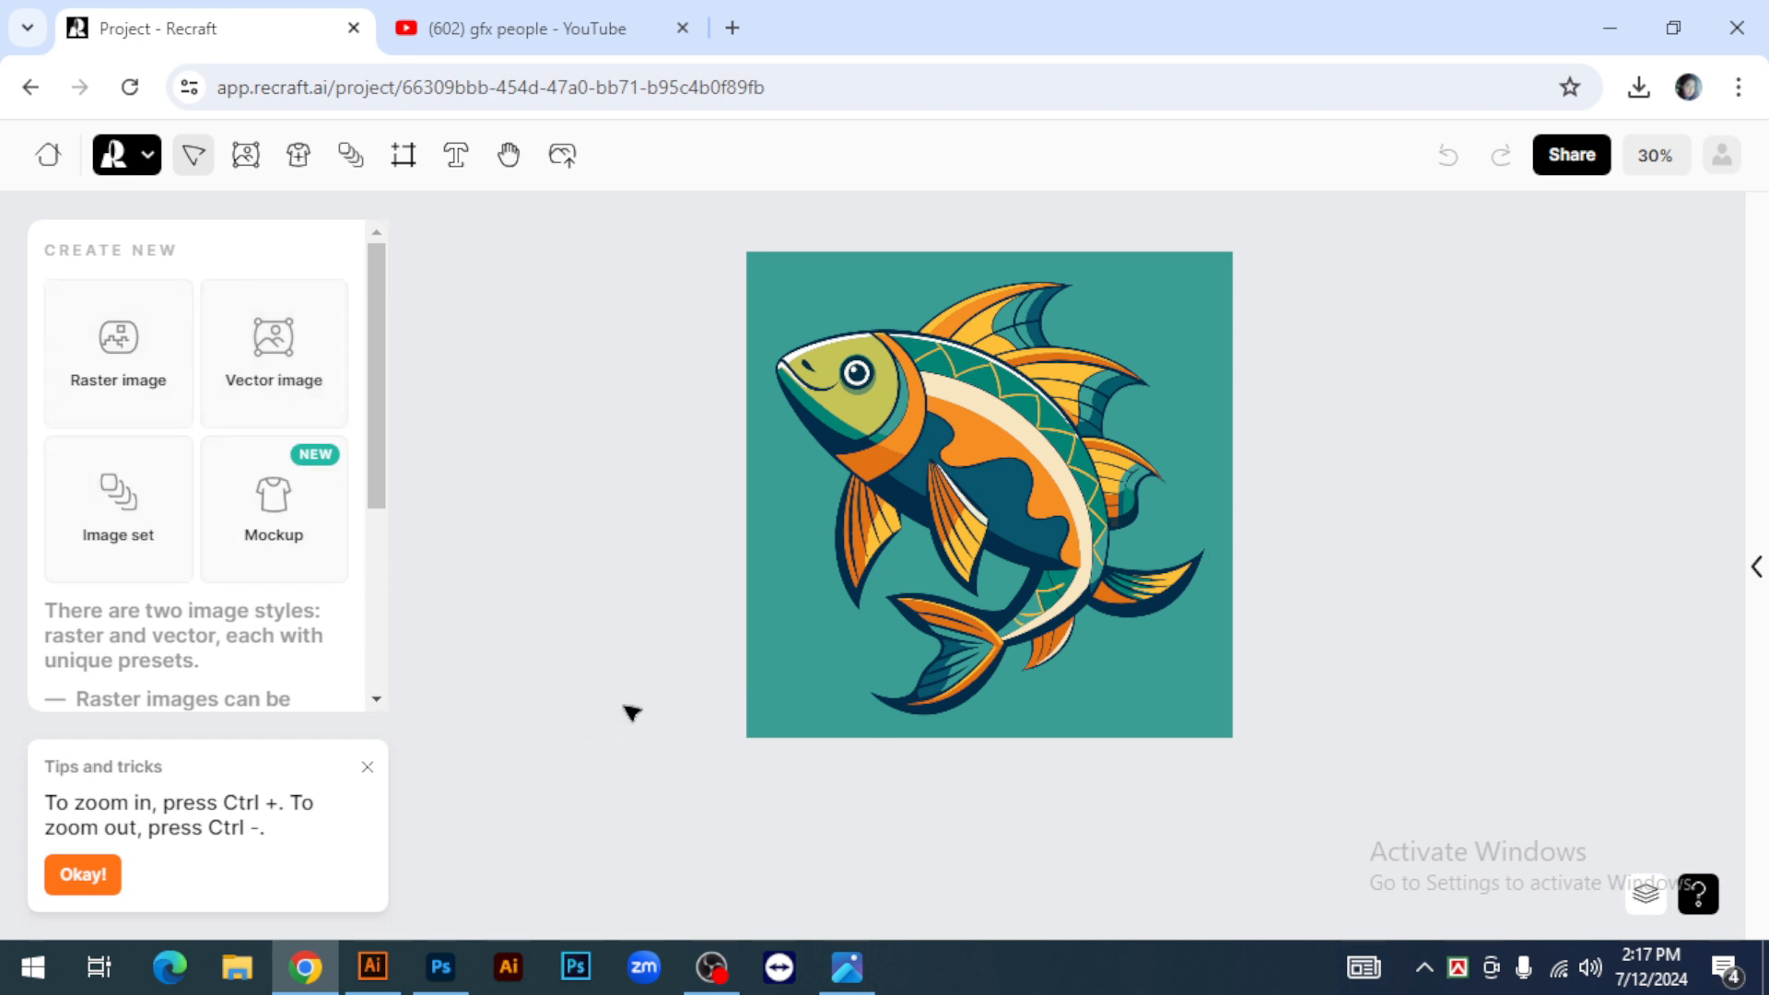
pyautogui.click(440, 968)
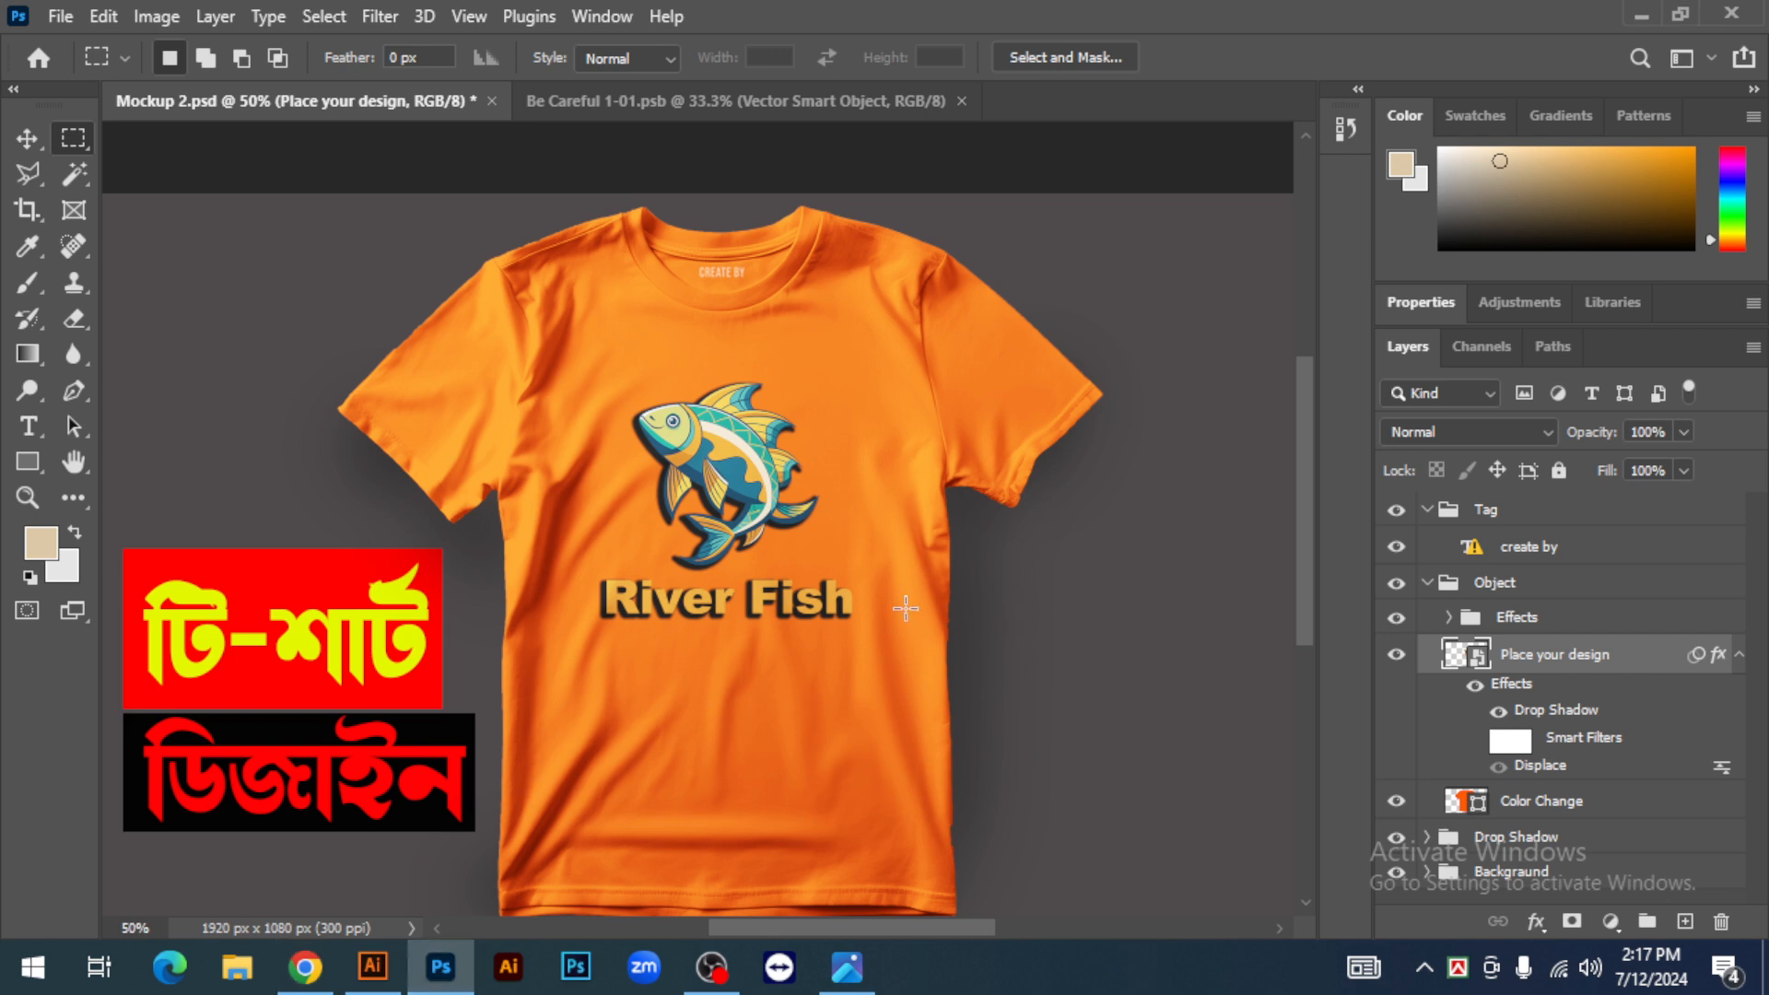